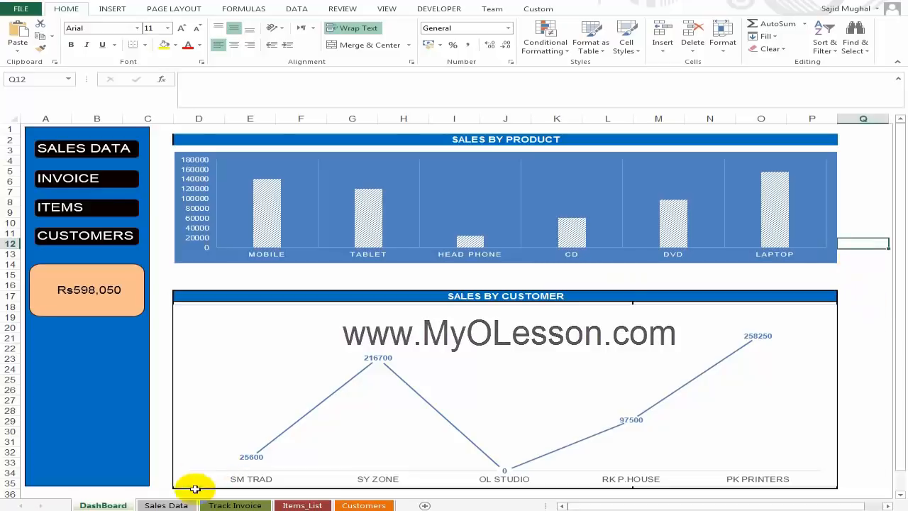
Open the Sales Data sheet from the dashboard and examine its recorded invoice rows.
click(102, 183)
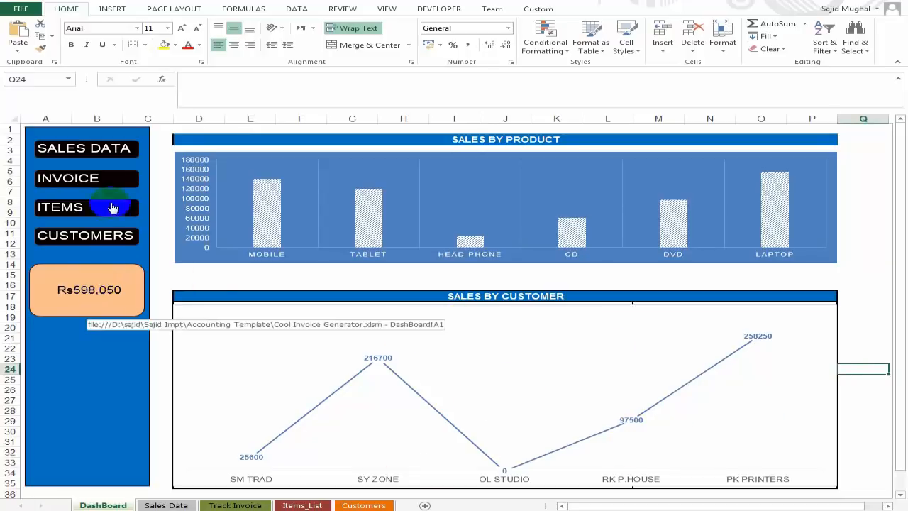
click(88, 149)
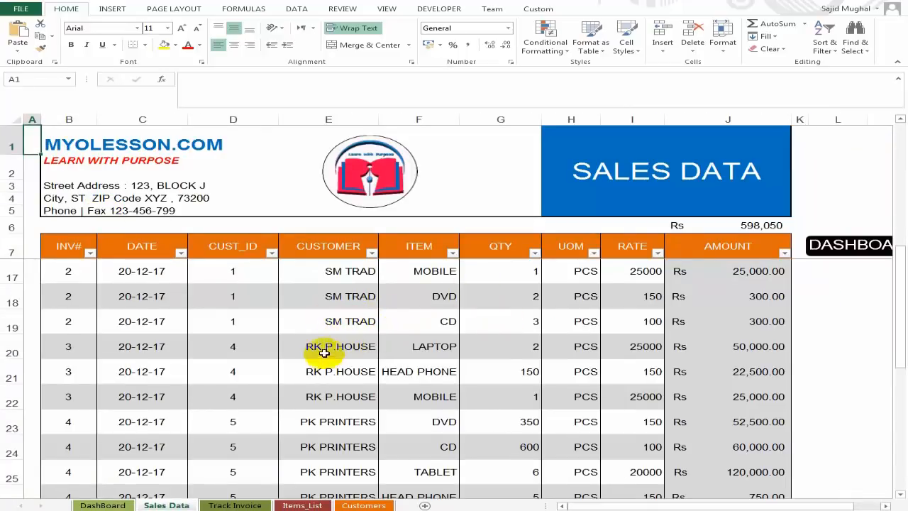
scroll(322, 357, down, 2)
scroll(322, 357, up, 3)
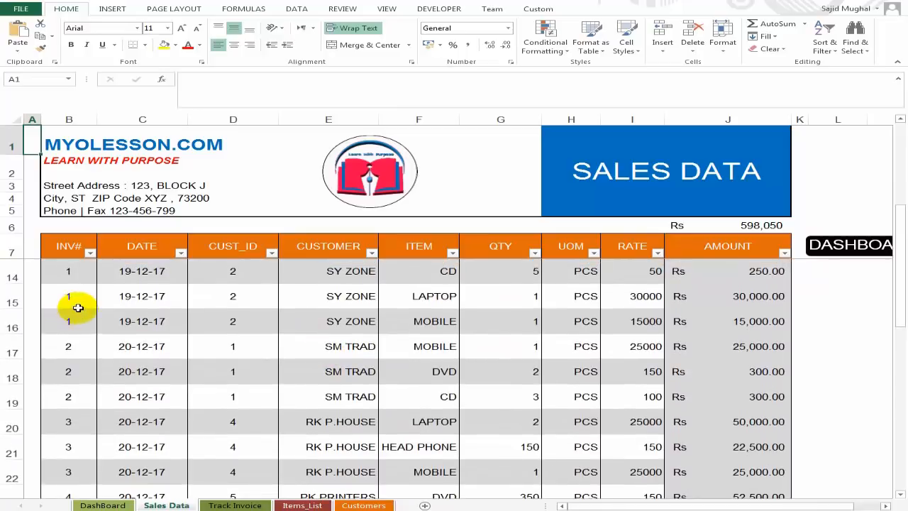
scroll(76, 308, up, 1)
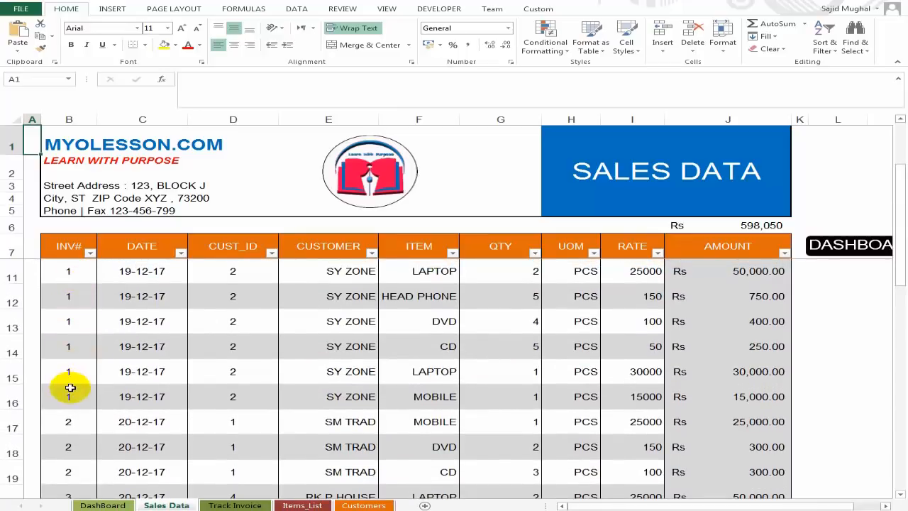
scroll(88, 433, down, 1)
scroll(69, 451, down, 1)
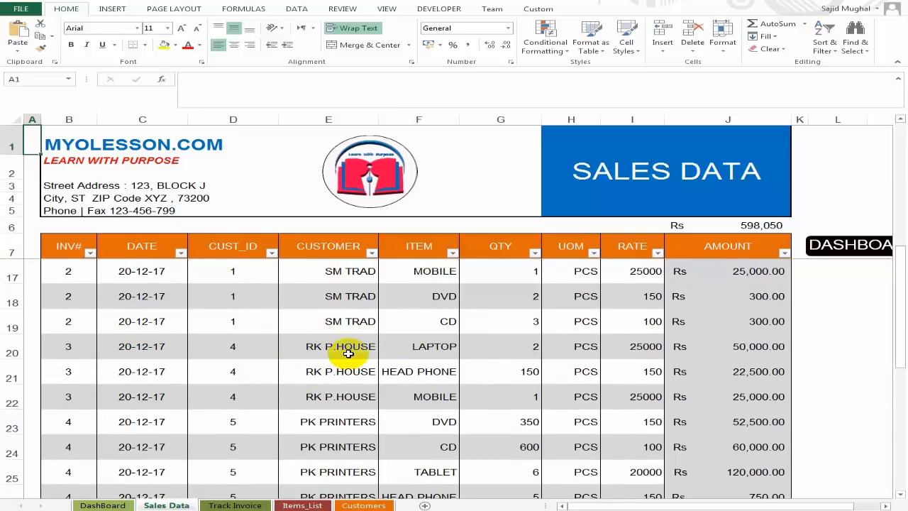
scroll(369, 361, down, 1)
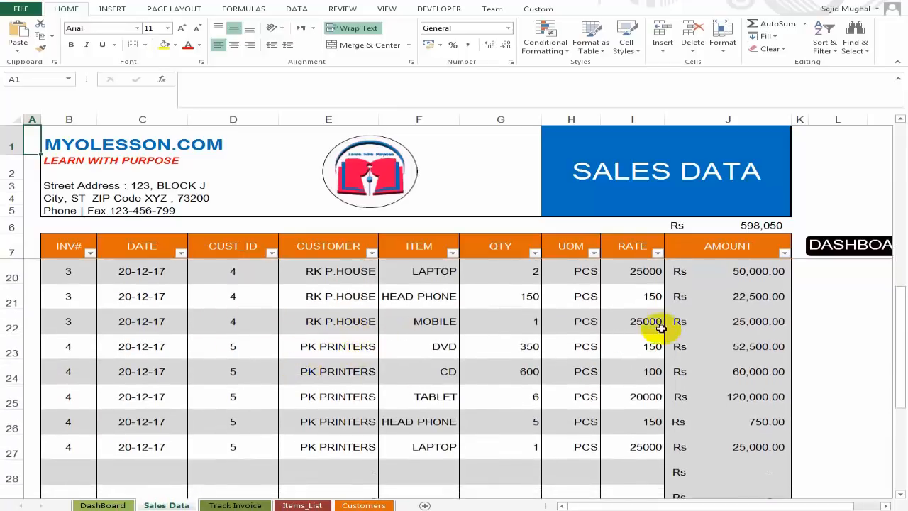
Return to the dashboard and open the sales tax invoice sheet from there.
click(837, 247)
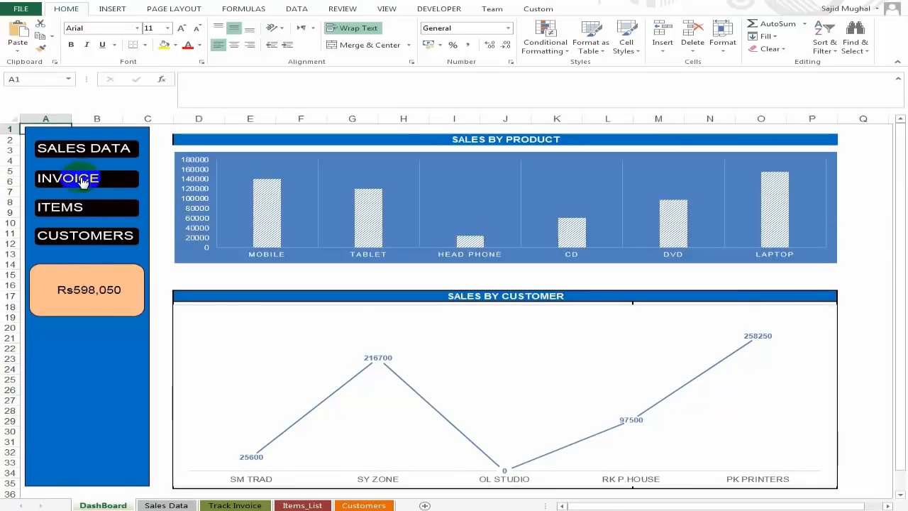
click(75, 178)
click(840, 354)
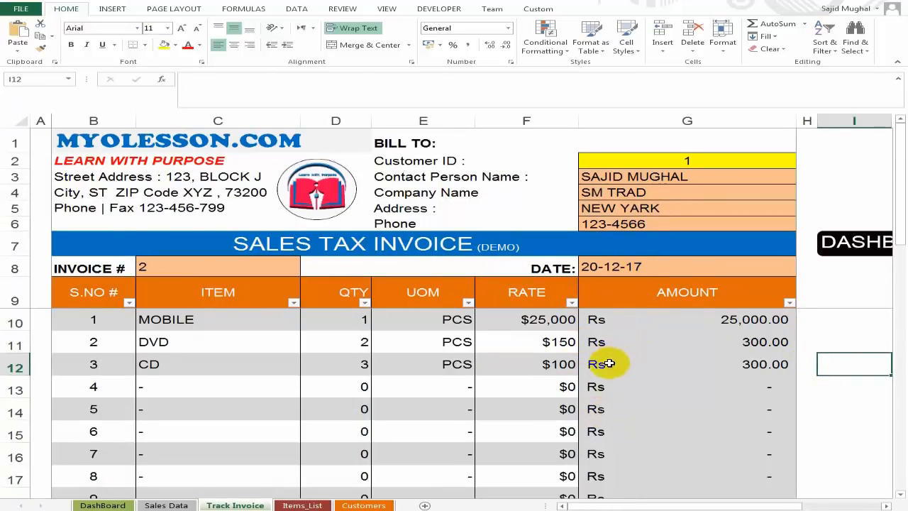
scroll(602, 366, down, 1)
scroll(602, 372, up, 1)
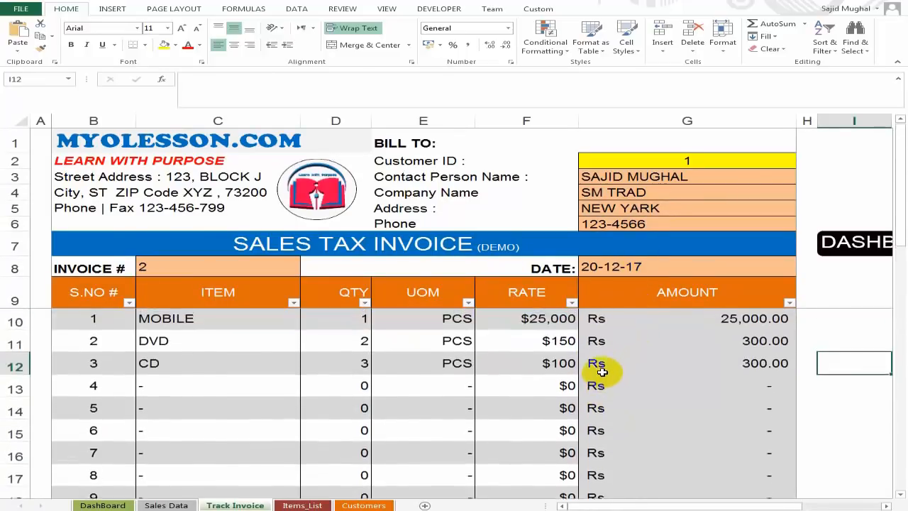
Set the invoice number in cell C8 to 1 to load that invoice.
click(217, 266)
key(Return)
key(Up)
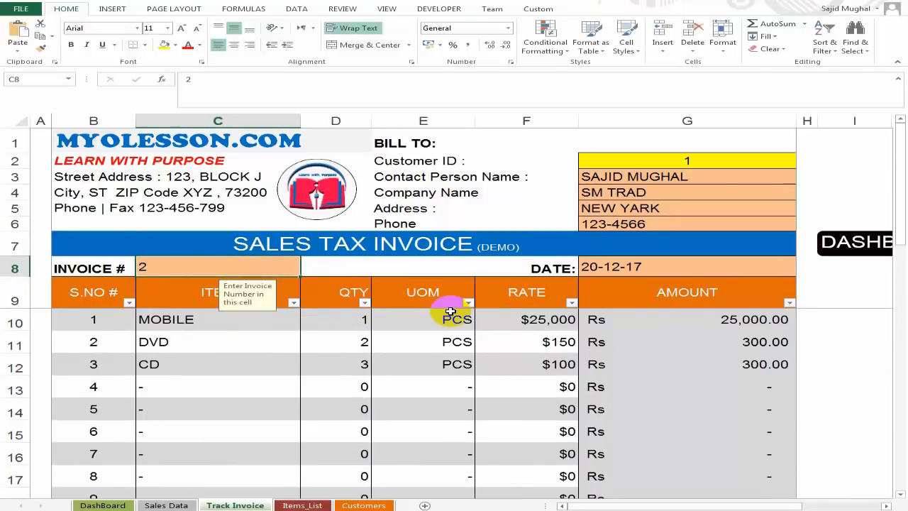
text(1)
key(Return)
key(Up)
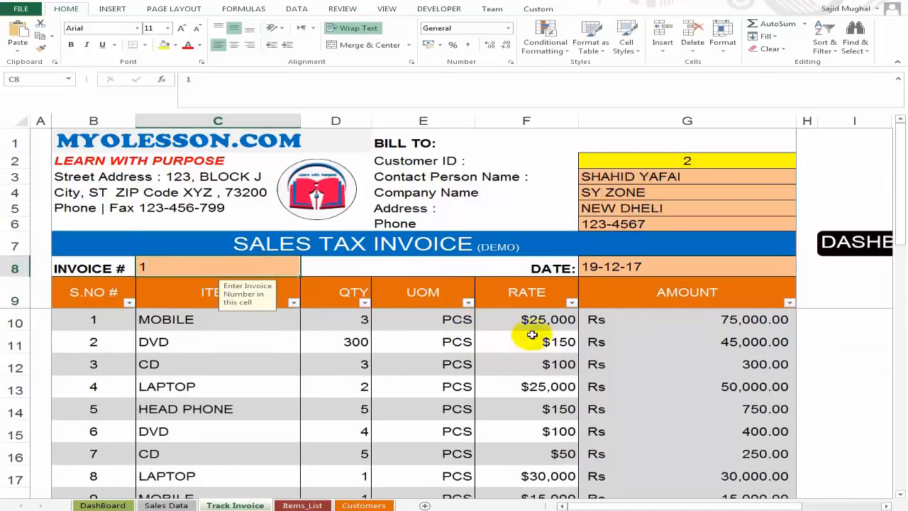
Inspect the invoice's amount in words, total, sales tax, tax rate and subtotal cells.
scroll(639, 355, down, 2)
scroll(639, 354, down, 3)
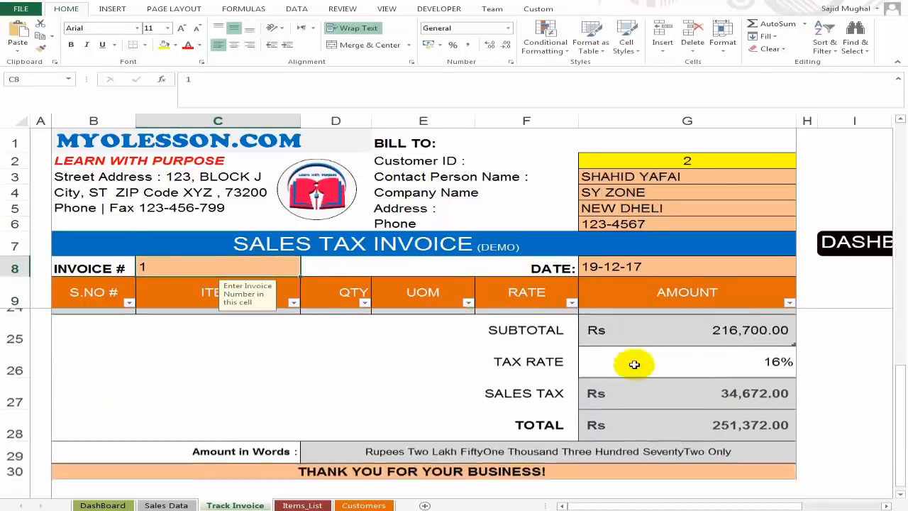
click(316, 455)
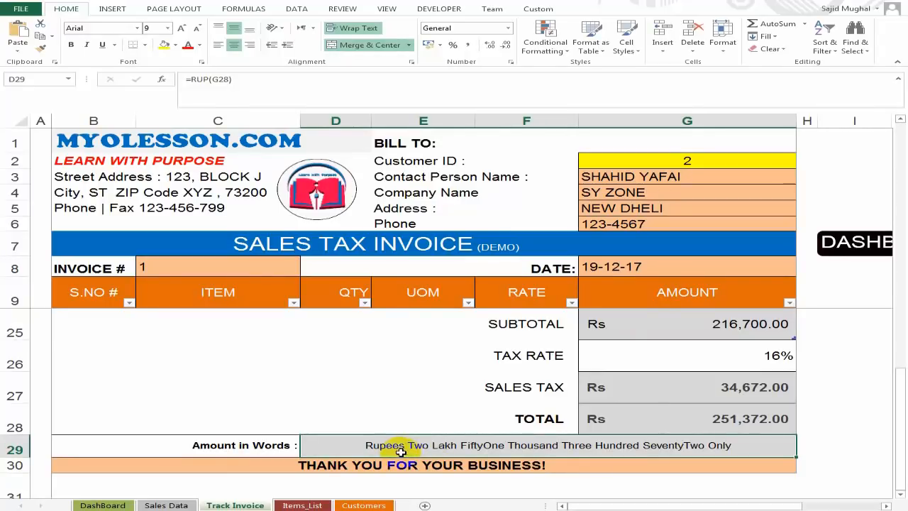
click(651, 421)
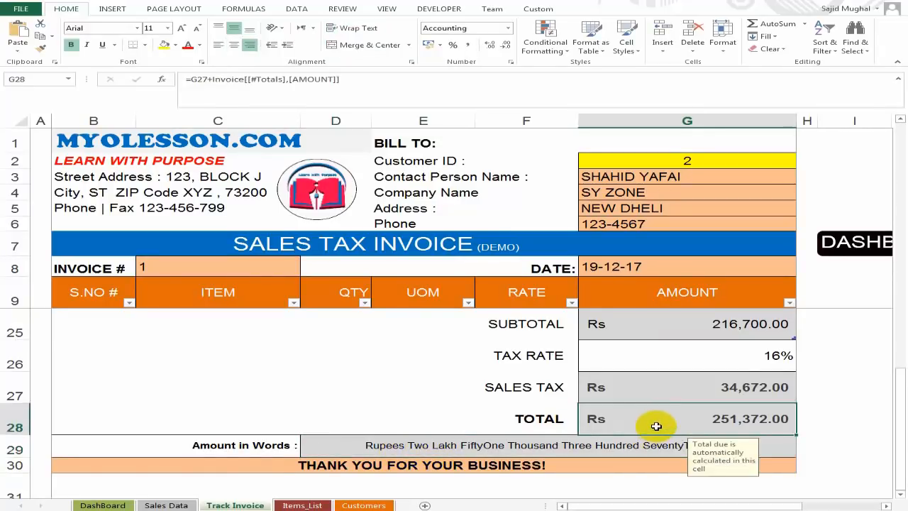
click(667, 389)
click(642, 357)
click(671, 325)
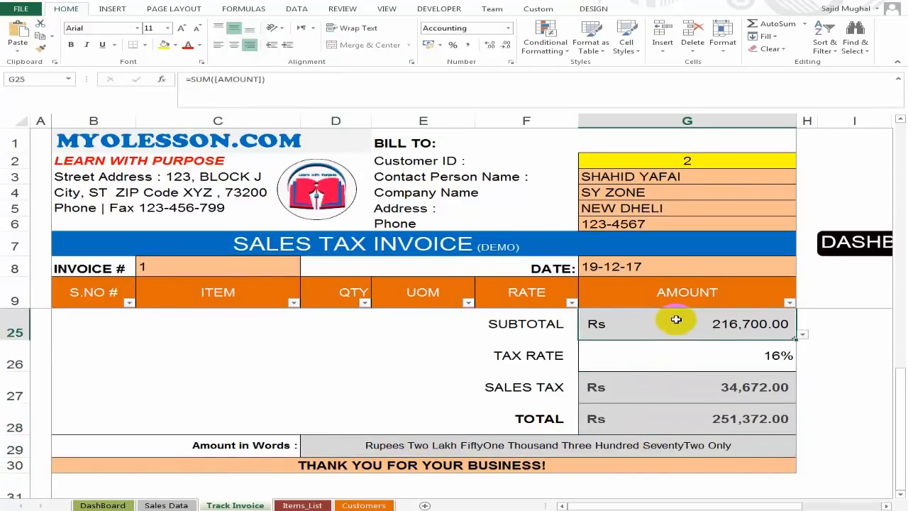
Inspect the invoice date formula and the customer detail cells G2 to G6 in the Bill To block.
scroll(694, 310, up, 1)
scroll(694, 309, up, 4)
click(634, 269)
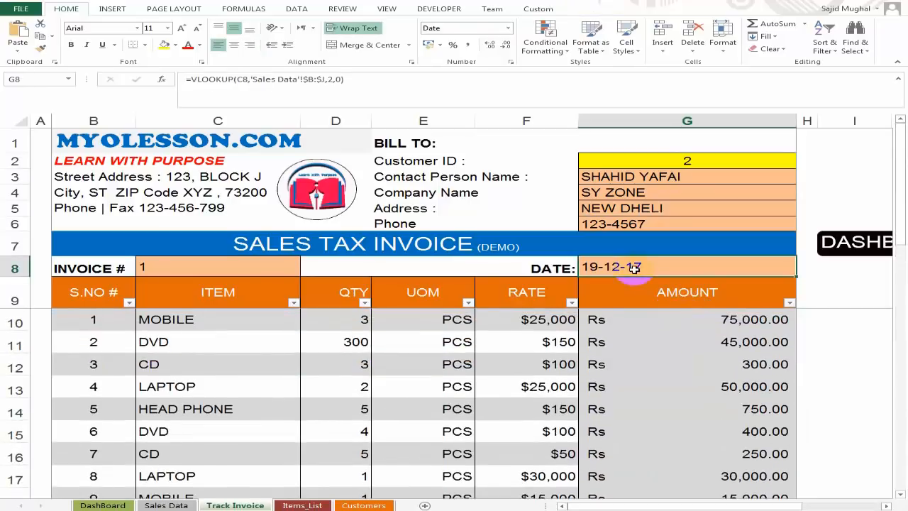
drag(645, 161, 644, 224)
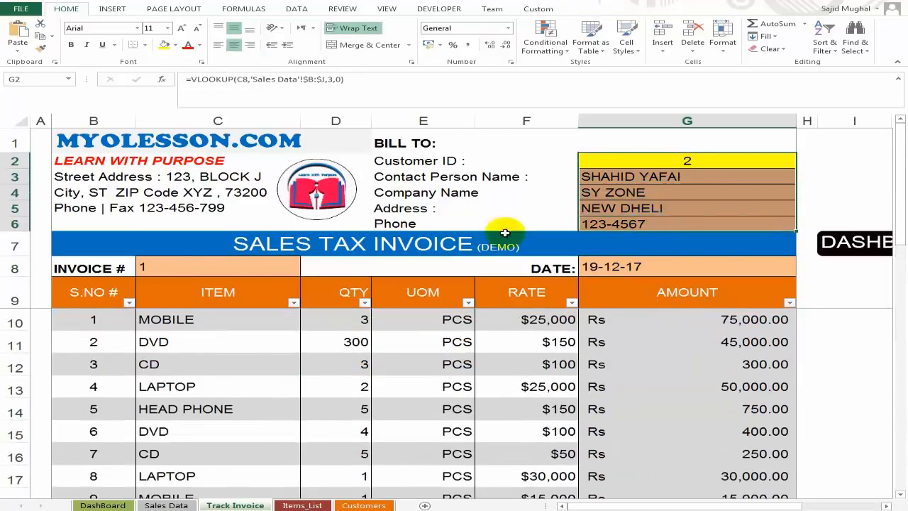
Check the print preview of invoice 1 and return to the sheet without printing.
click(219, 264)
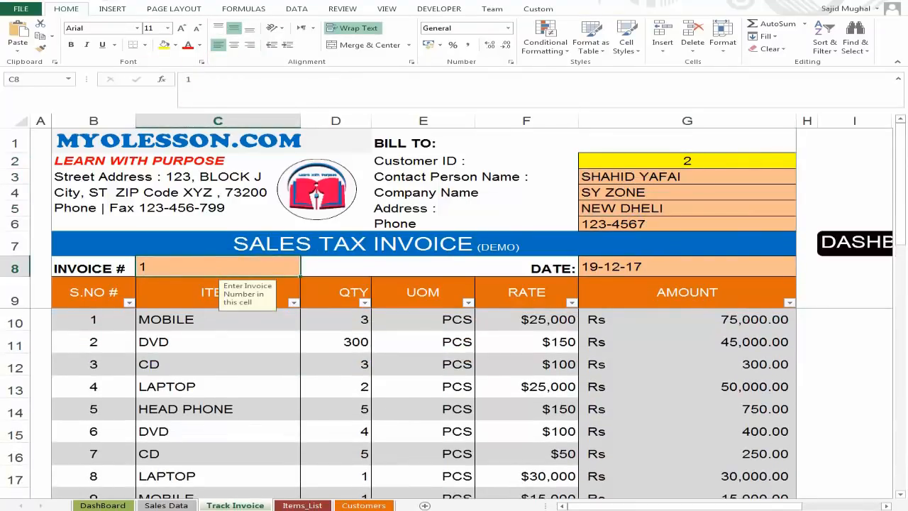
key(ctrl+p)
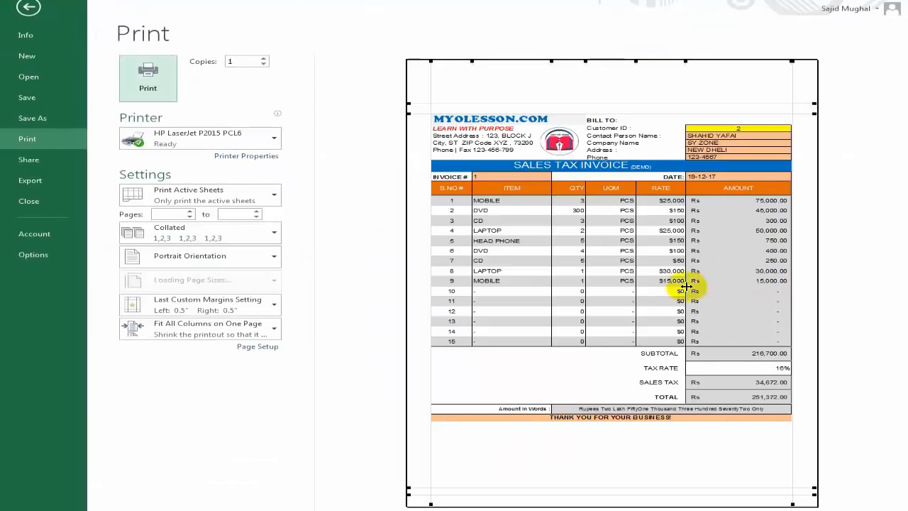
key(Escape)
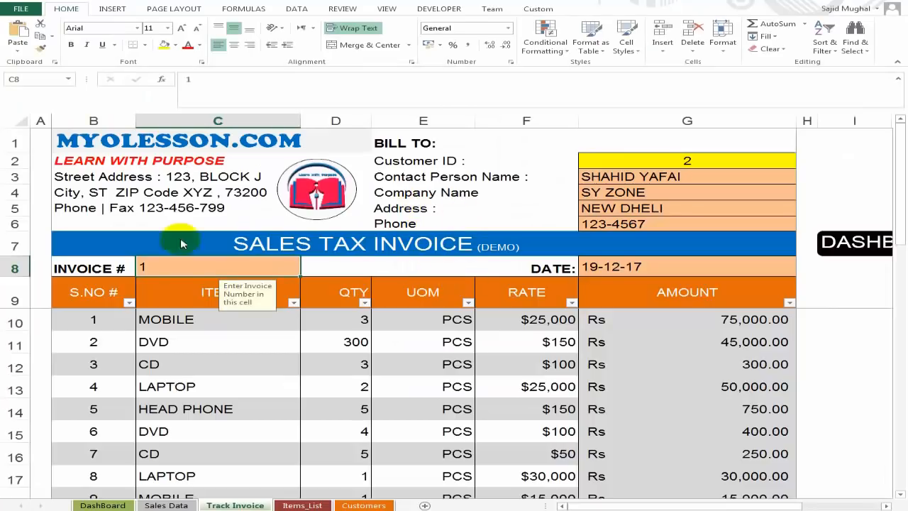
Set the invoice number in cell C8 to 2 to load that invoice.
key(Down)
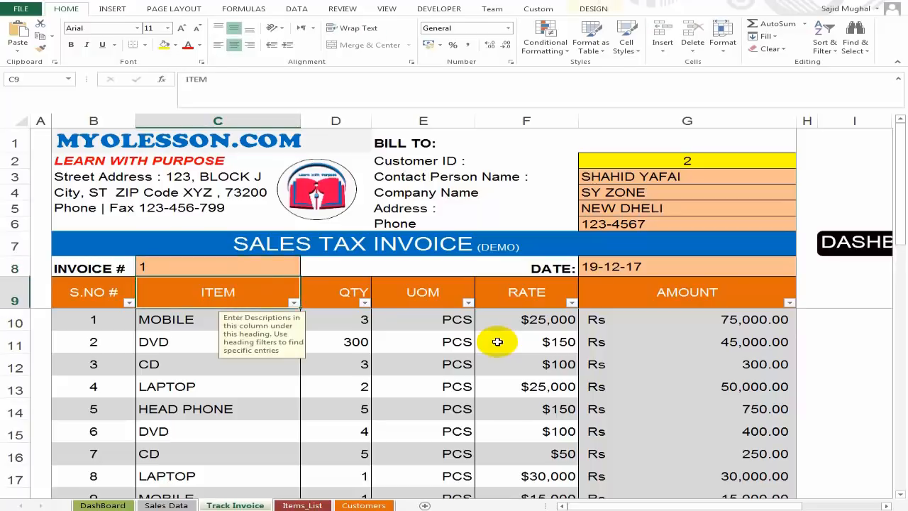
key(Up)
text(2)
key(Return)
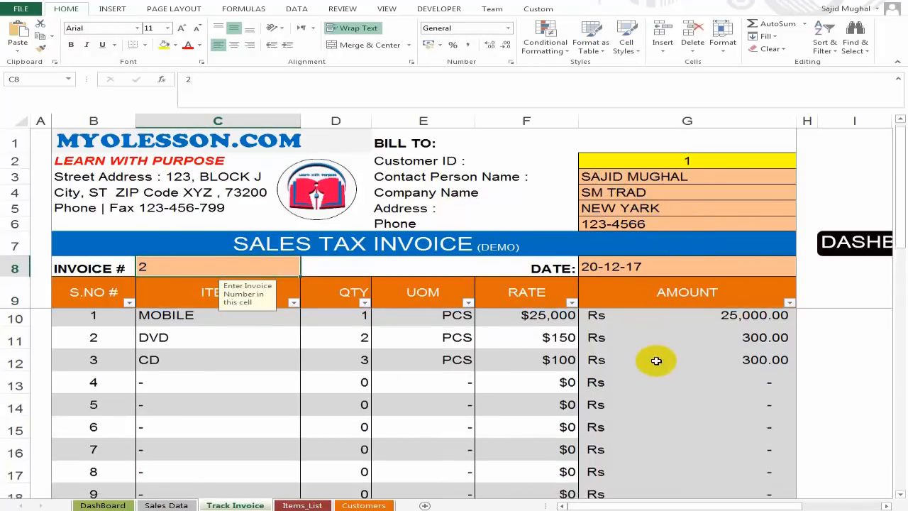
Review the totals of invoice 2 and check its print preview without printing.
scroll(655, 362, down, 8)
scroll(652, 391, up, 3)
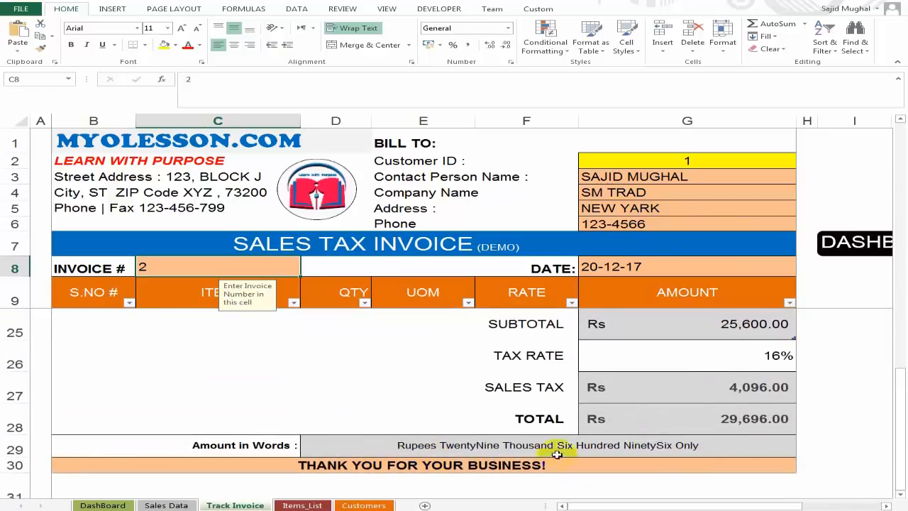
scroll(680, 369, up, 4)
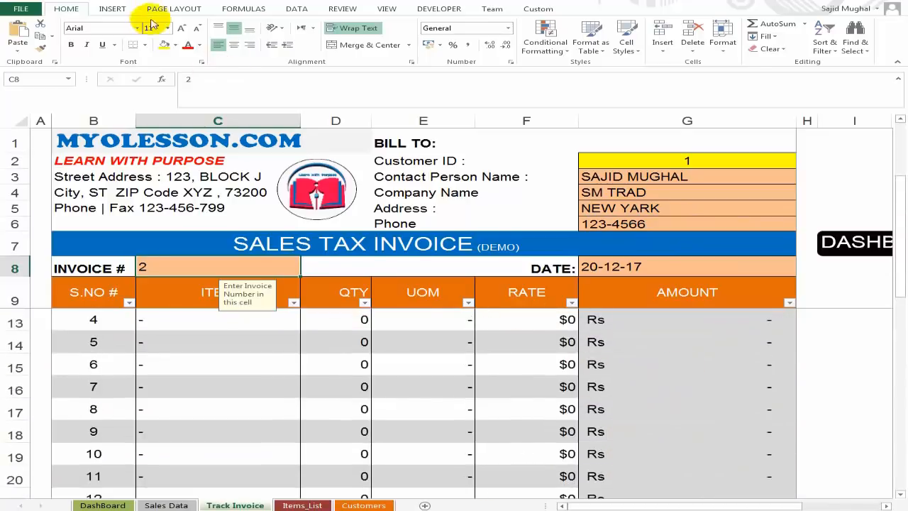
key(ctrl+p)
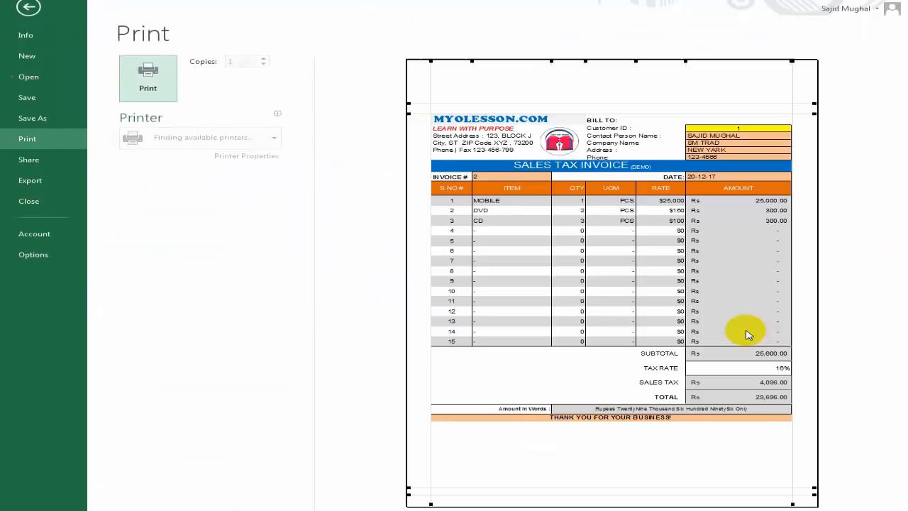
key(Escape)
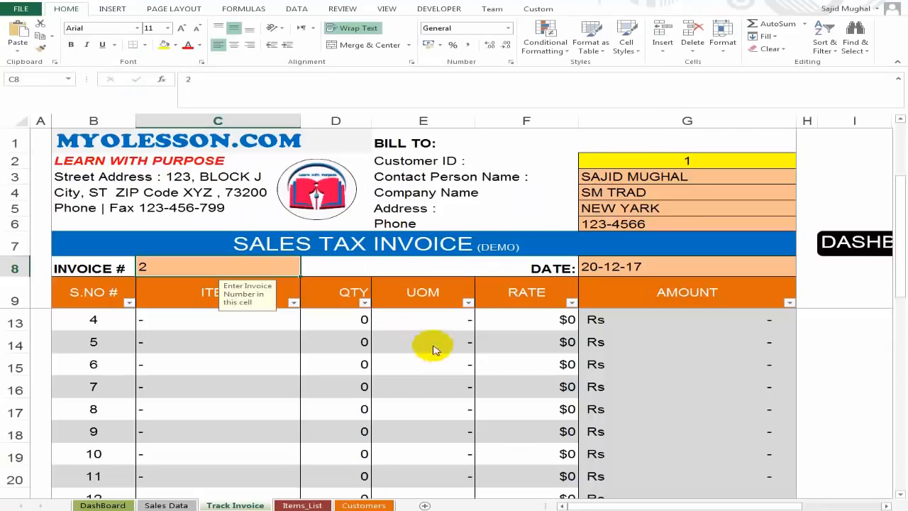
Examine the last recorded sales rows on the Sales Data sheet.
click(175, 269)
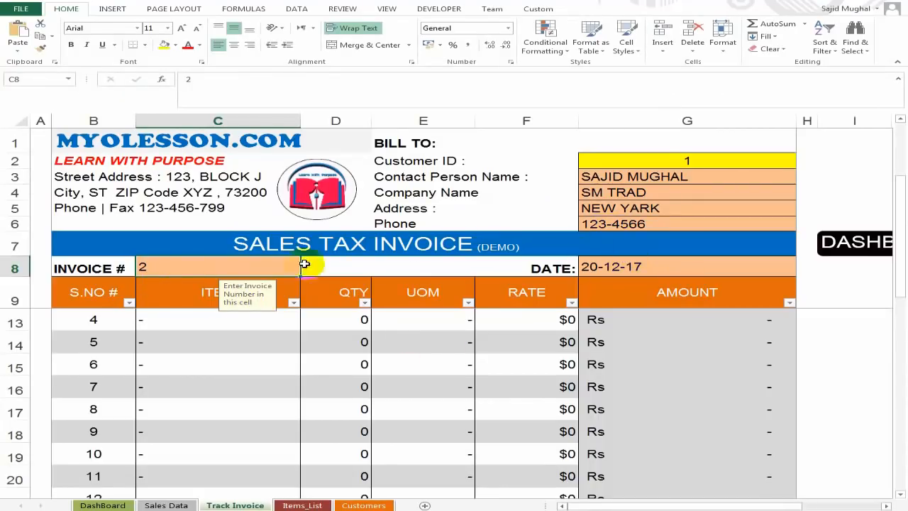
click(169, 504)
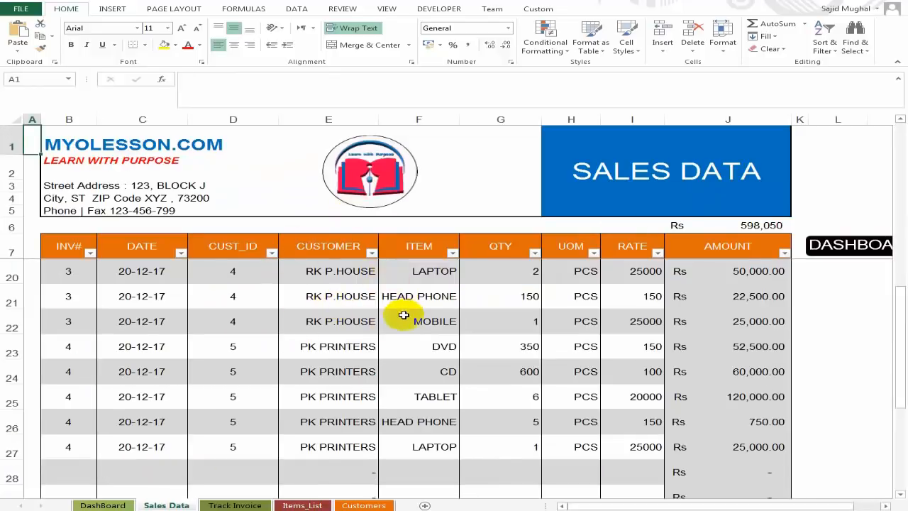
scroll(303, 400, down, 1)
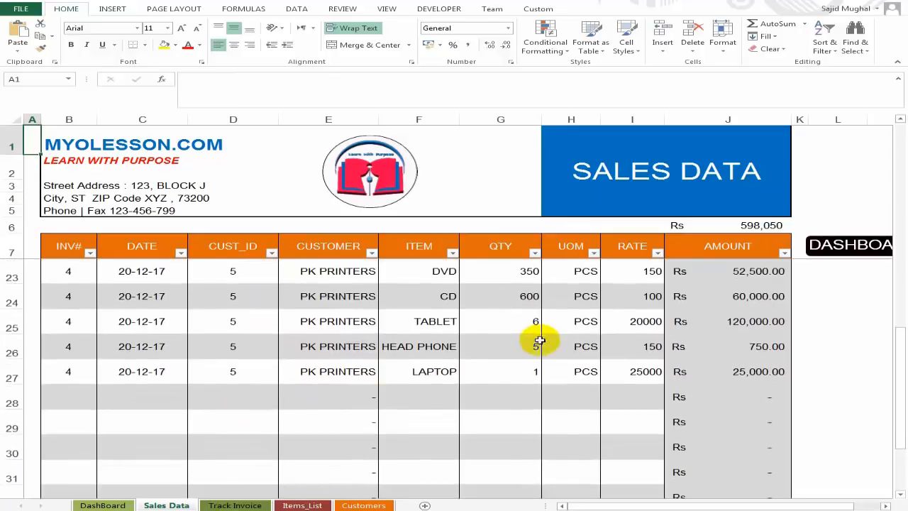
Inspect the amount formula of the first line item on the Track Invoice sheet, and go back to the dashboard.
click(243, 505)
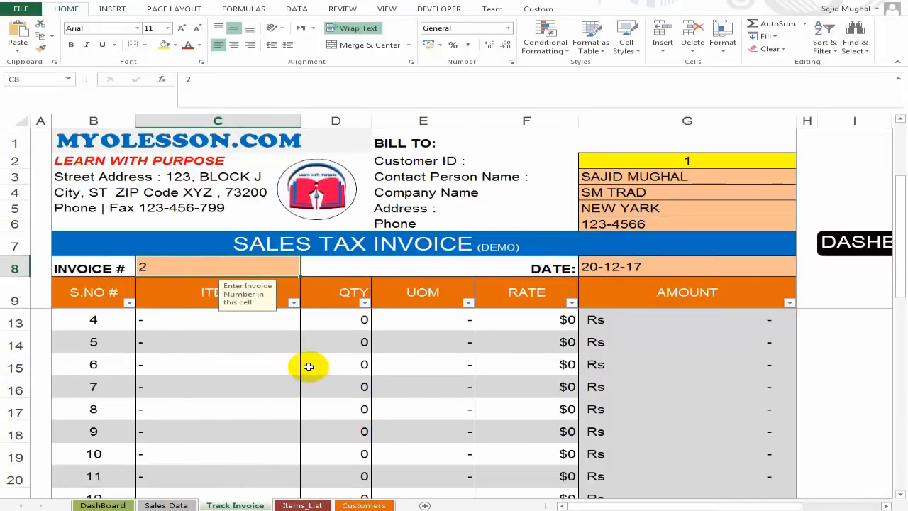
scroll(426, 340, up, 1)
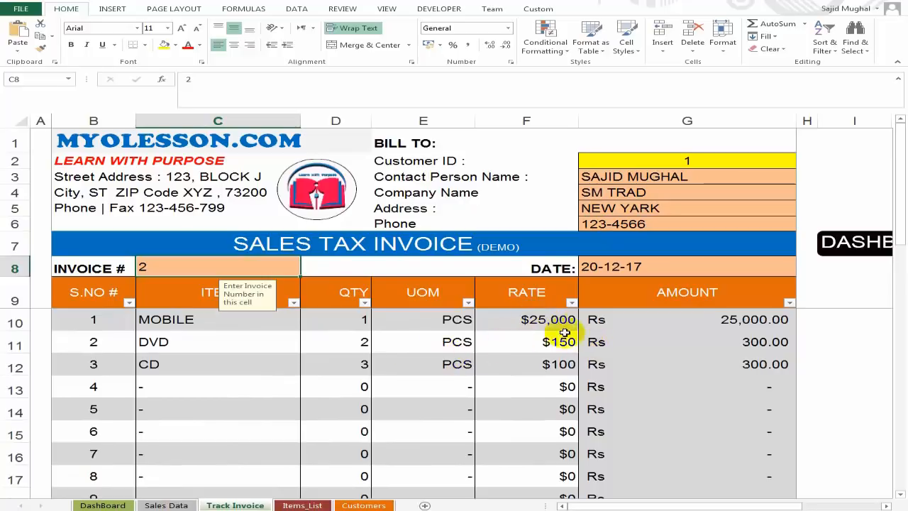
click(694, 316)
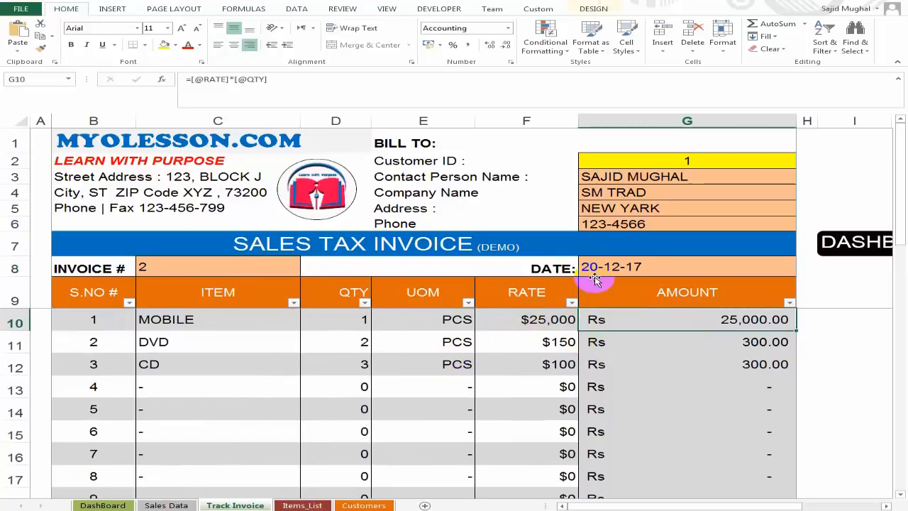
scroll(547, 336, down, 1)
scroll(547, 335, down, 1)
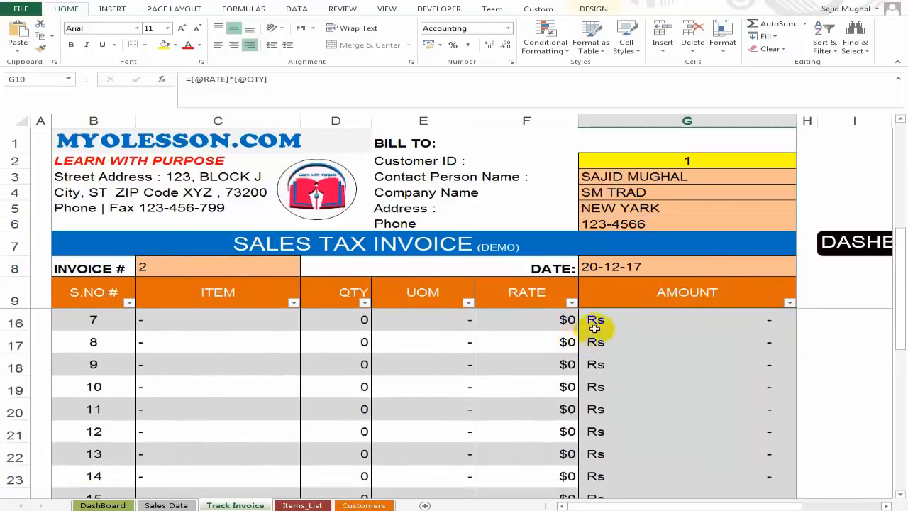
scroll(432, 357, up, 2)
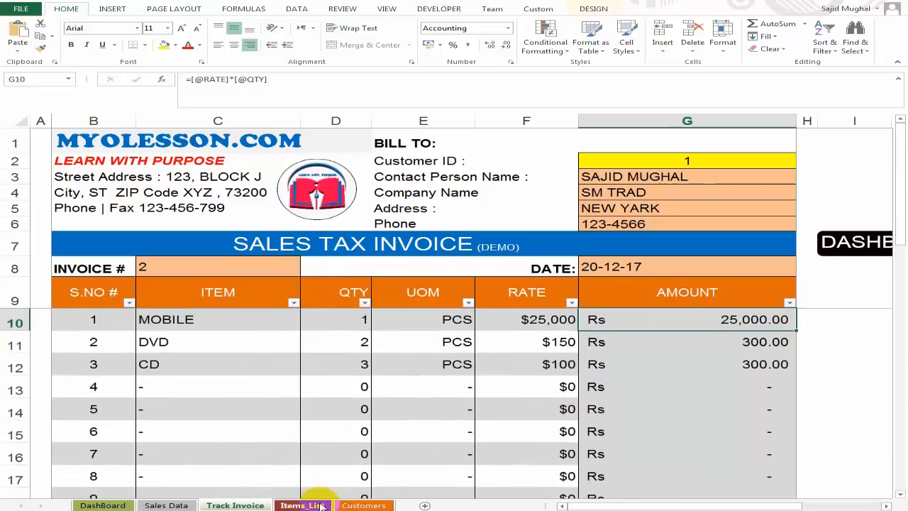
click(844, 243)
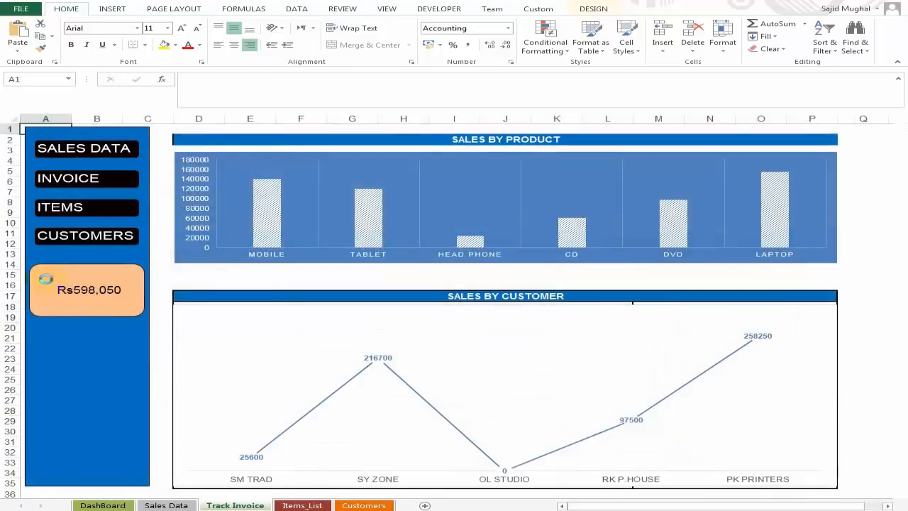
Go to the item sales list, inspect its items, units and DVD sales formula, and return to the dashboard.
click(114, 206)
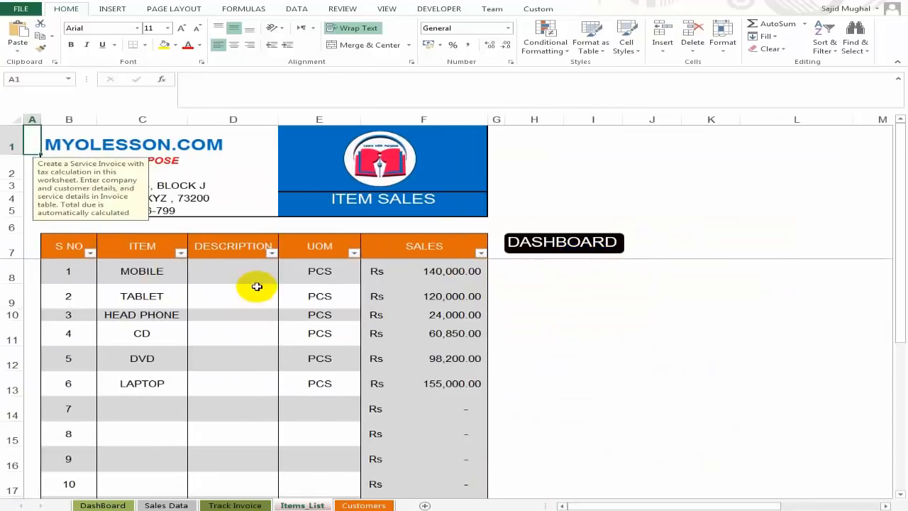
click(249, 292)
click(154, 295)
click(163, 355)
click(186, 406)
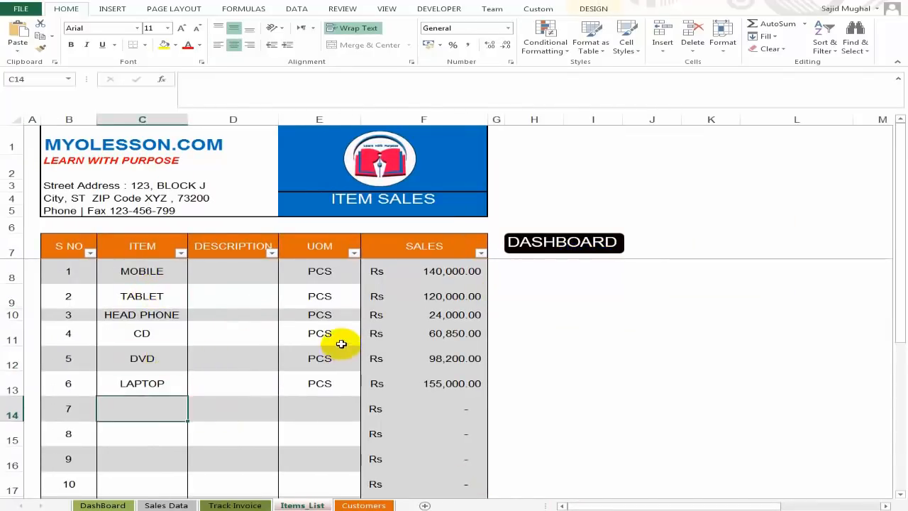
click(334, 341)
click(460, 270)
click(413, 361)
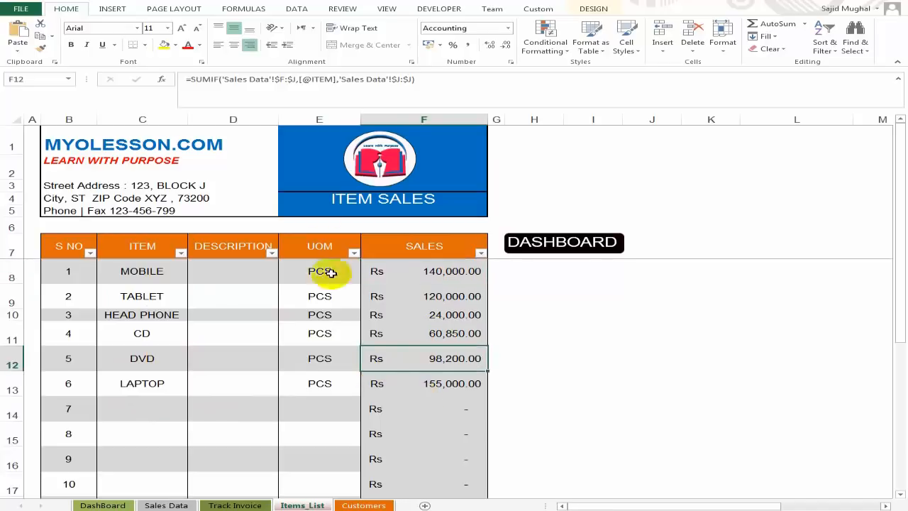
click(514, 242)
Open the customer list from the dashboard, look through its company records, and return to the dashboard.
click(106, 240)
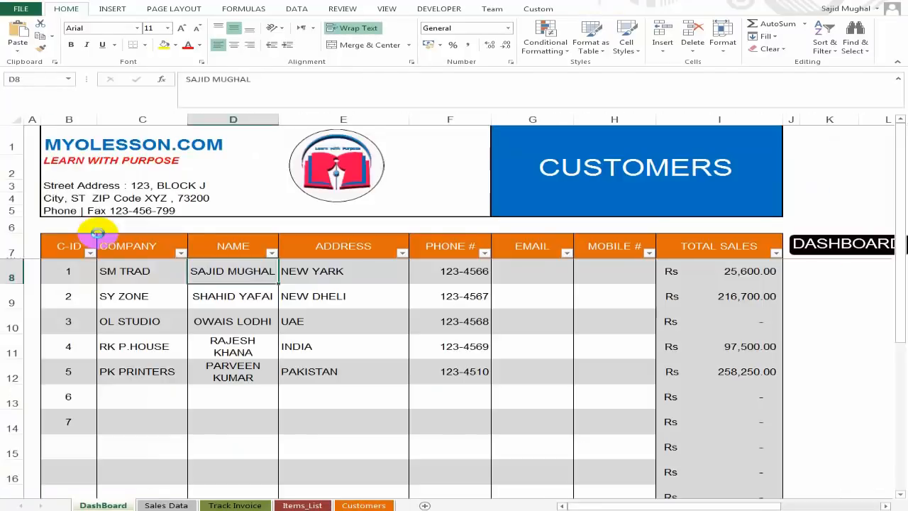
click(196, 272)
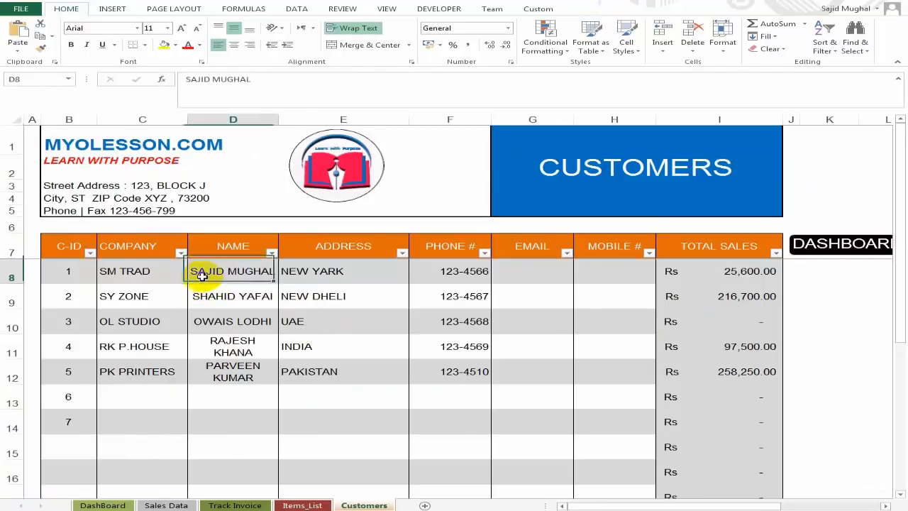
click(169, 321)
click(138, 380)
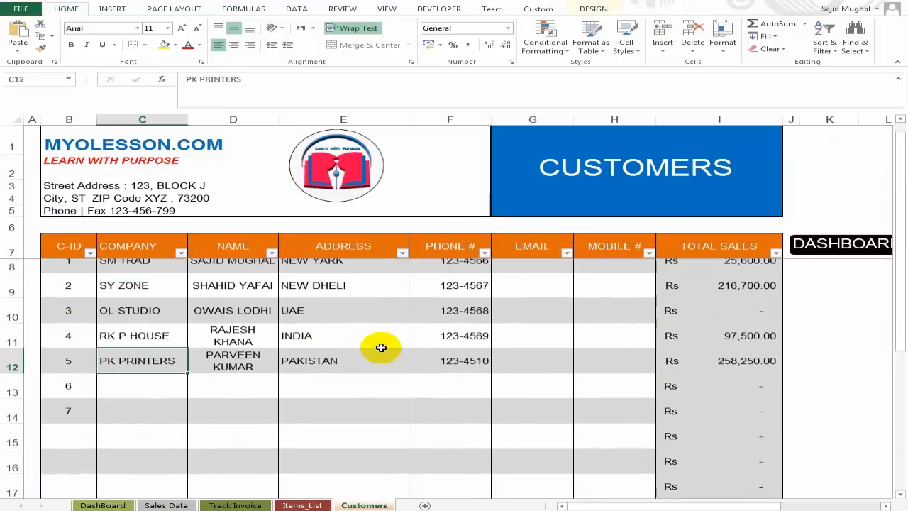
scroll(483, 352, down, 2)
scroll(483, 353, up, 2)
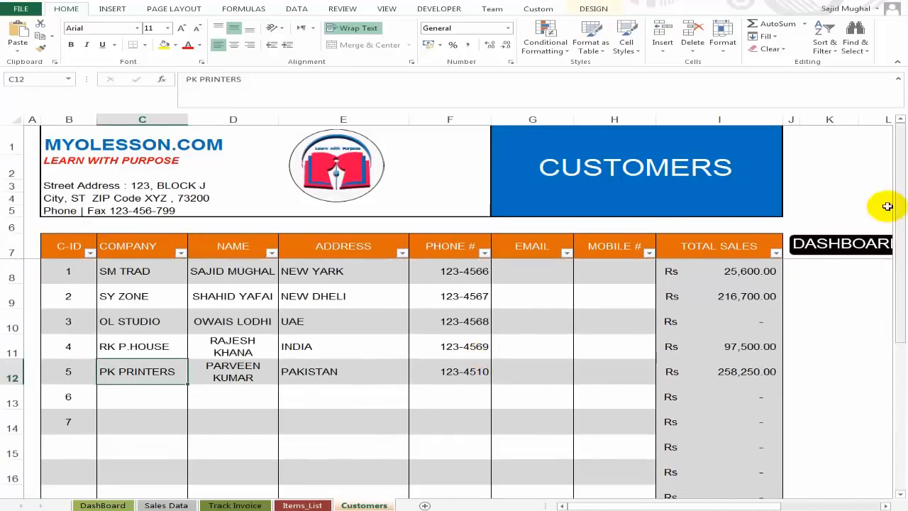
click(830, 250)
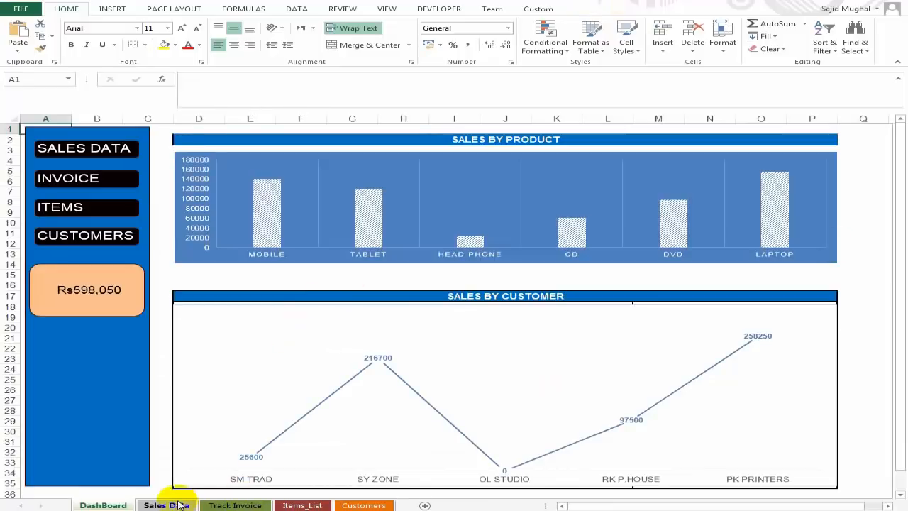
Examine the invoice 4 rows on the Sales Data sheet, and revisit the item sales list by way of the dashboard.
click(180, 504)
click(335, 321)
click(151, 373)
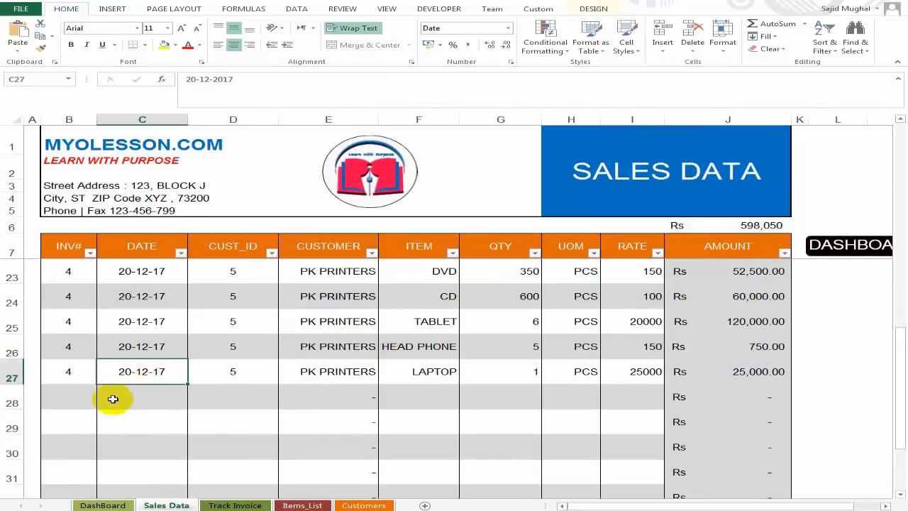
scroll(71, 326, up, 2)
scroll(73, 394, down, 1)
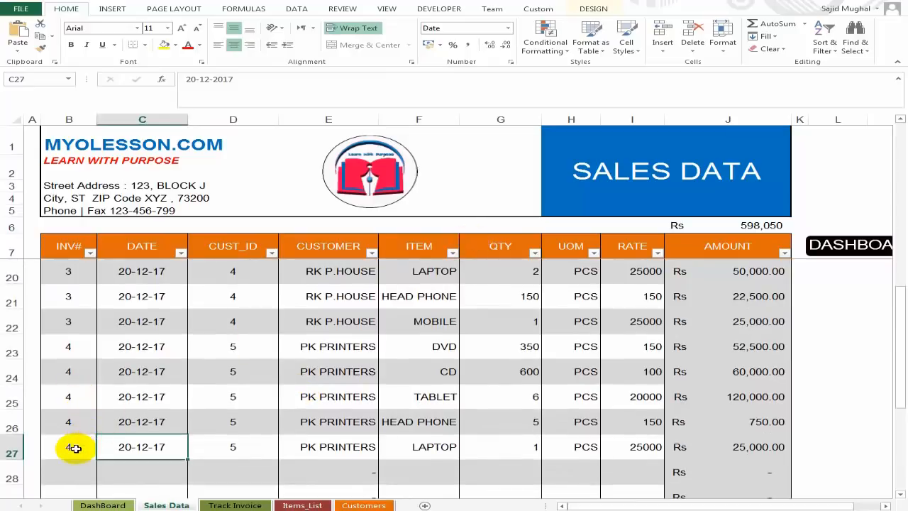
click(823, 247)
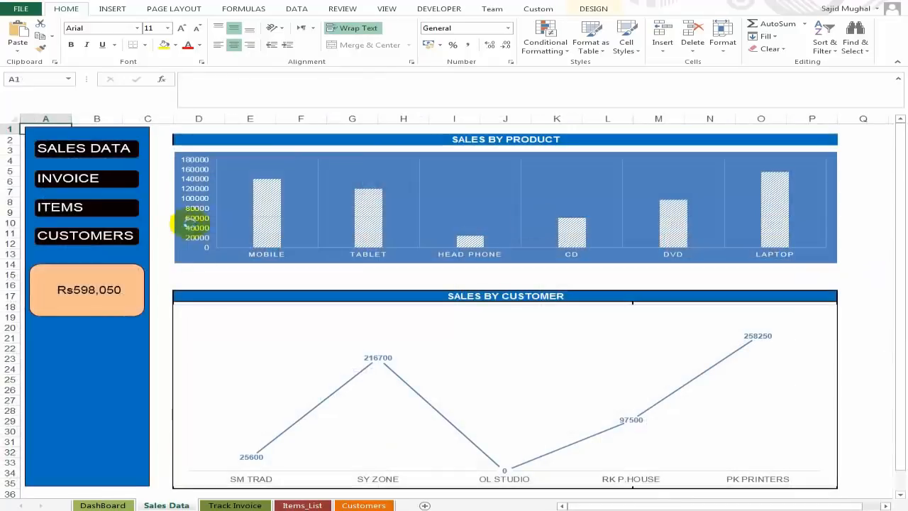
click(119, 206)
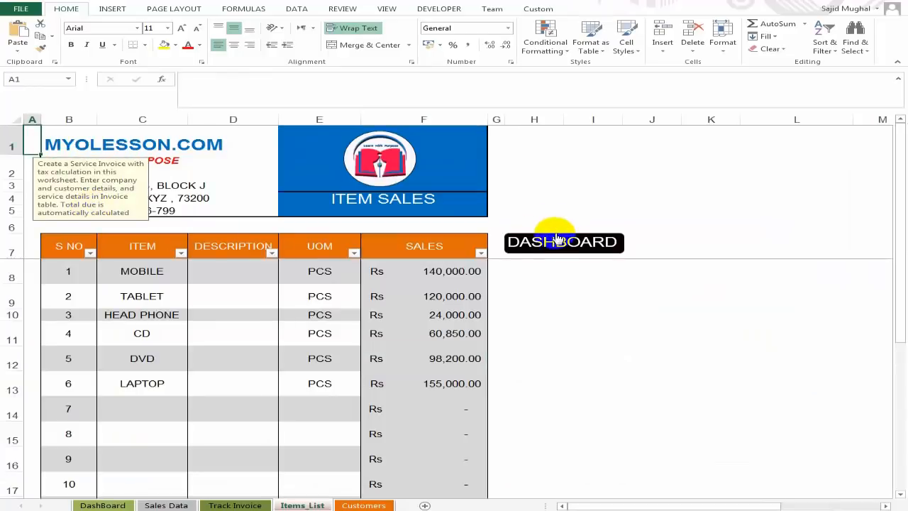
click(558, 242)
Open the invoice sheet from the dashboard and review the line items and totals of invoice 2.
click(78, 177)
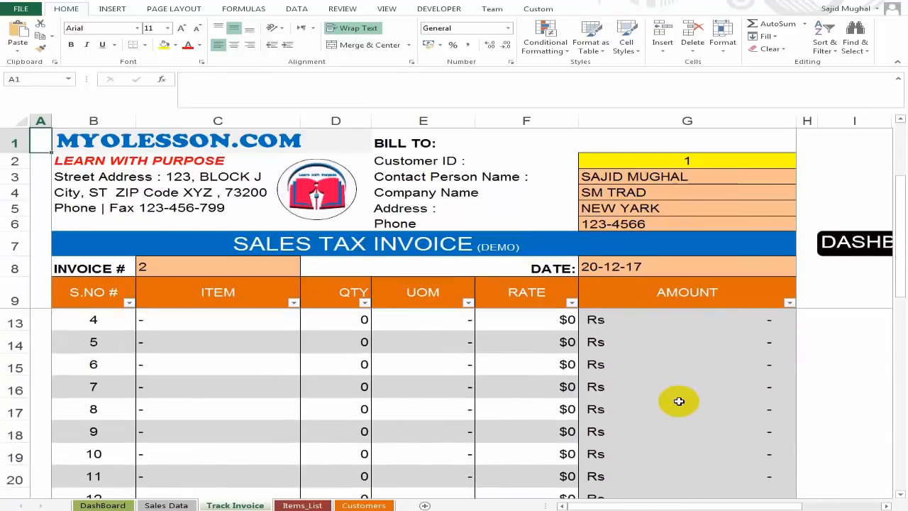
scroll(679, 401, up, 1)
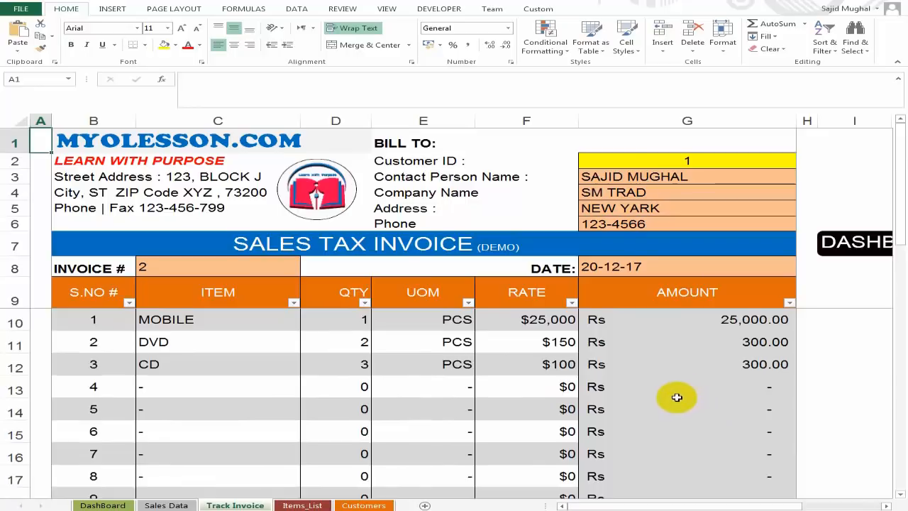
scroll(677, 398, down, 1)
scroll(677, 398, up, 1)
scroll(677, 399, down, 1)
scroll(677, 399, up, 1)
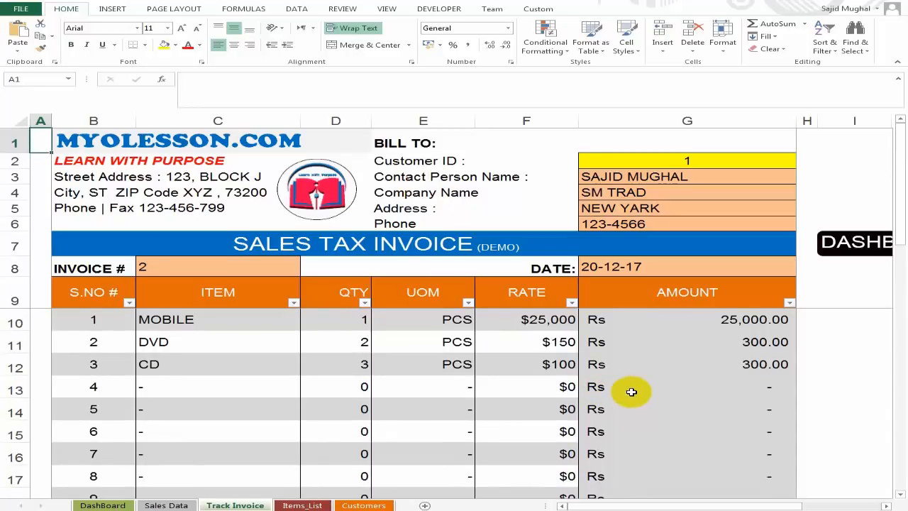
scroll(631, 392, down, 1)
scroll(632, 391, up, 1)
scroll(631, 392, down, 1)
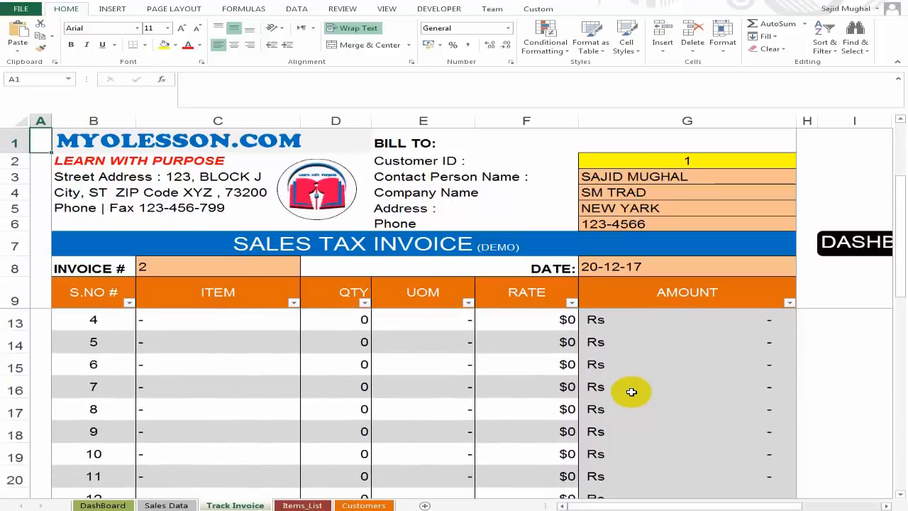
scroll(631, 392, down, 4)
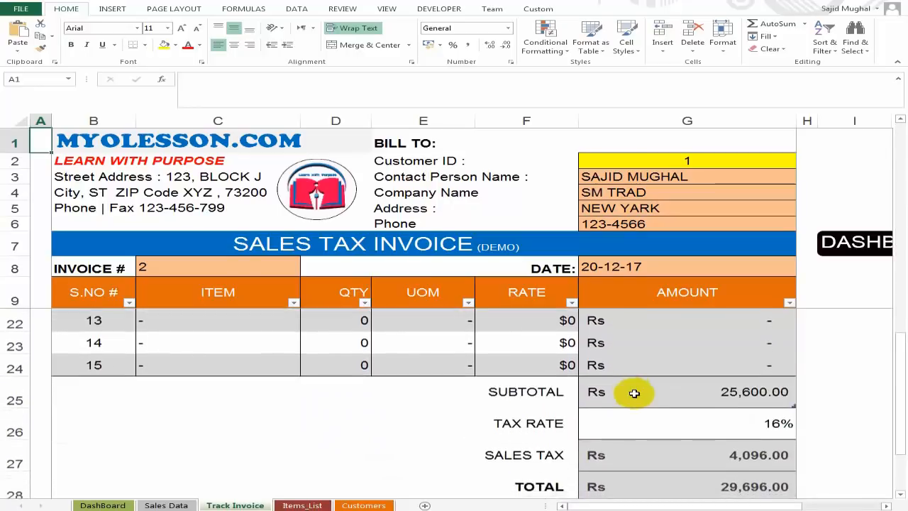
scroll(462, 377, up, 4)
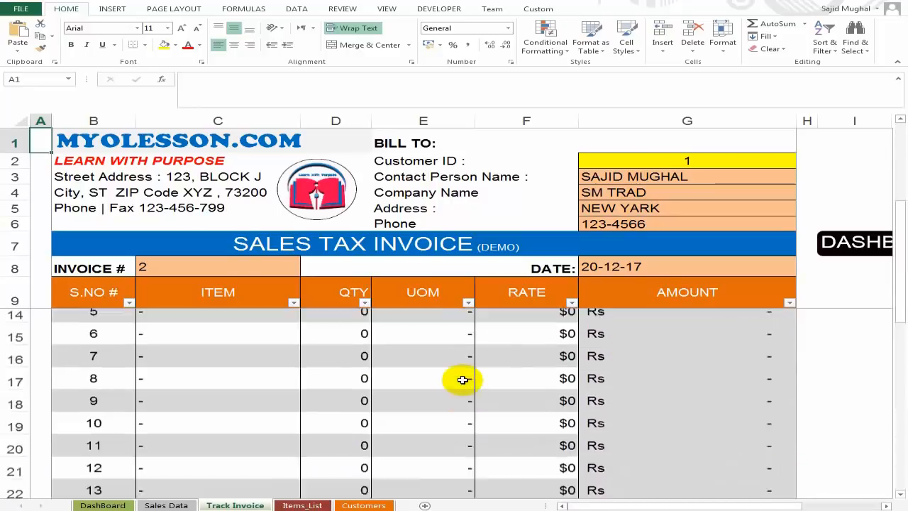
scroll(692, 374, up, 1)
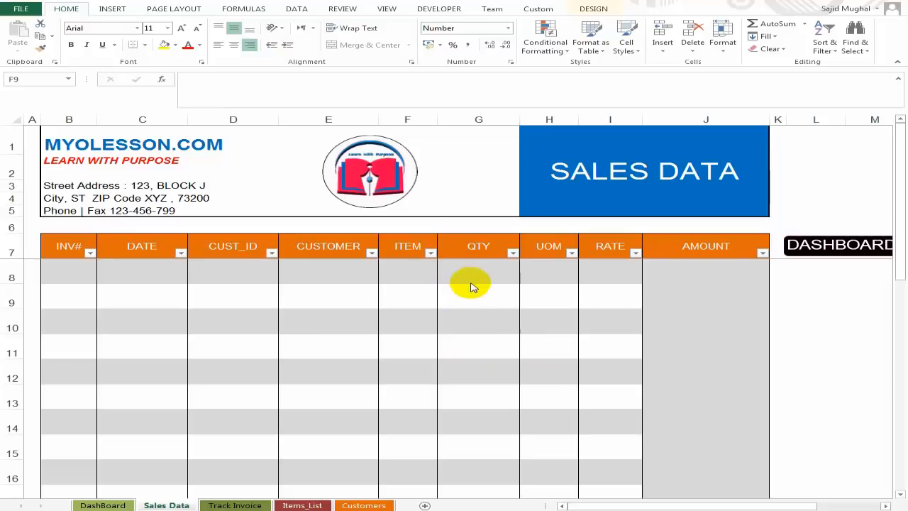
Examine the blank invoice number, date, customer ID and customer columns of the Sales Data table.
key(Escape)
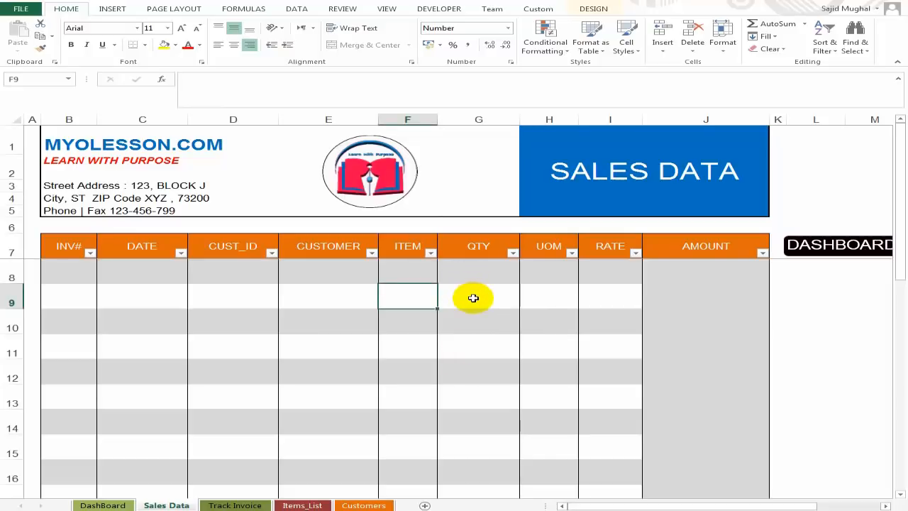
click(362, 281)
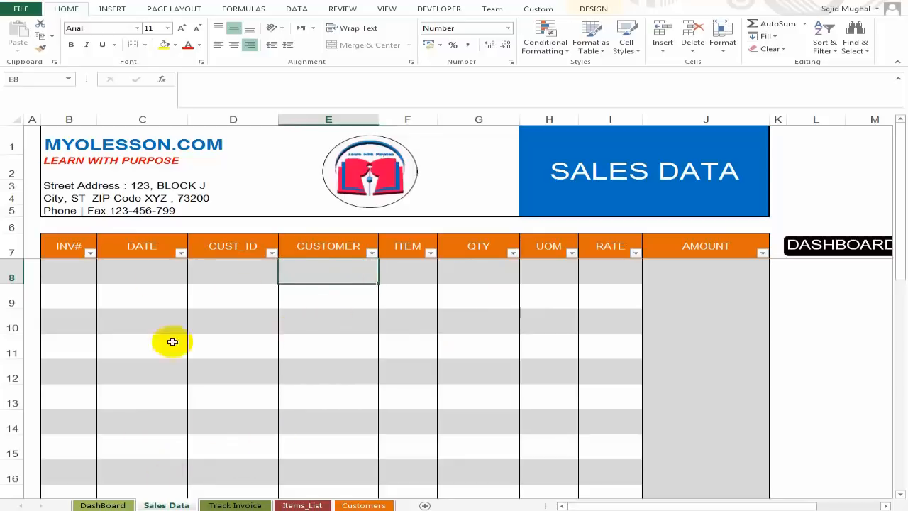
click(248, 274)
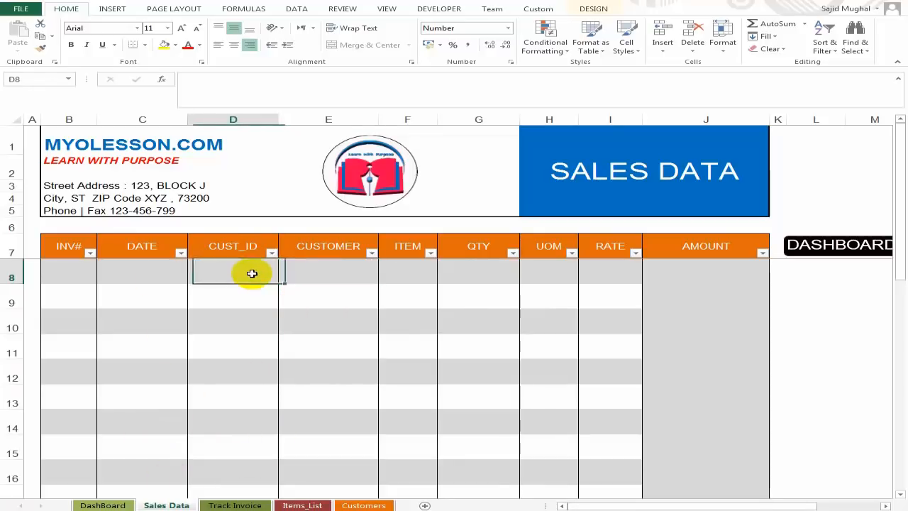
click(142, 272)
click(64, 266)
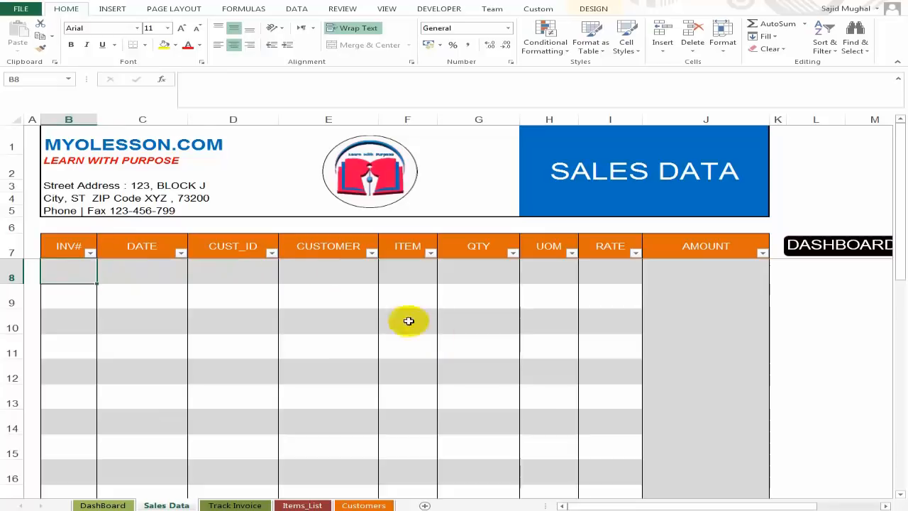
scroll(383, 333, down, 5)
scroll(397, 335, up, 5)
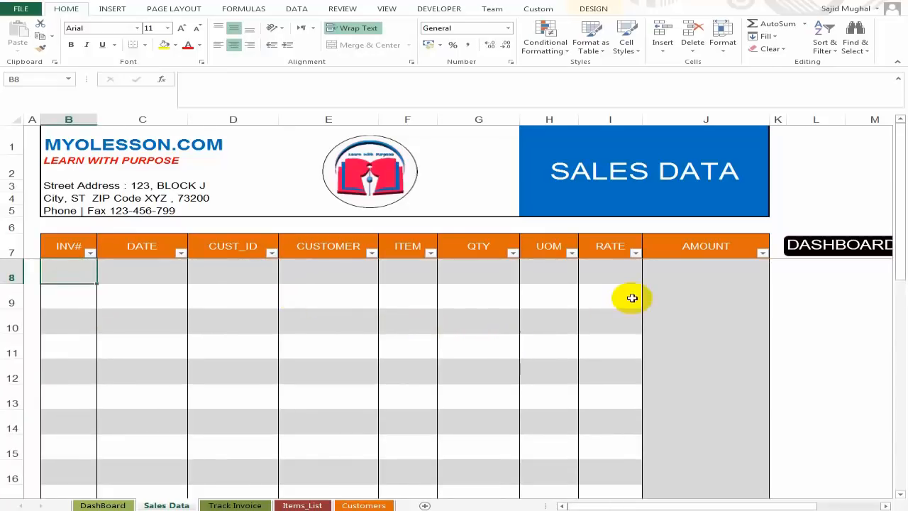
Enter invoice number 1 in cells B8 and B9 of the Sales Data table, and select B8:B12.
click(153, 275)
key(Left)
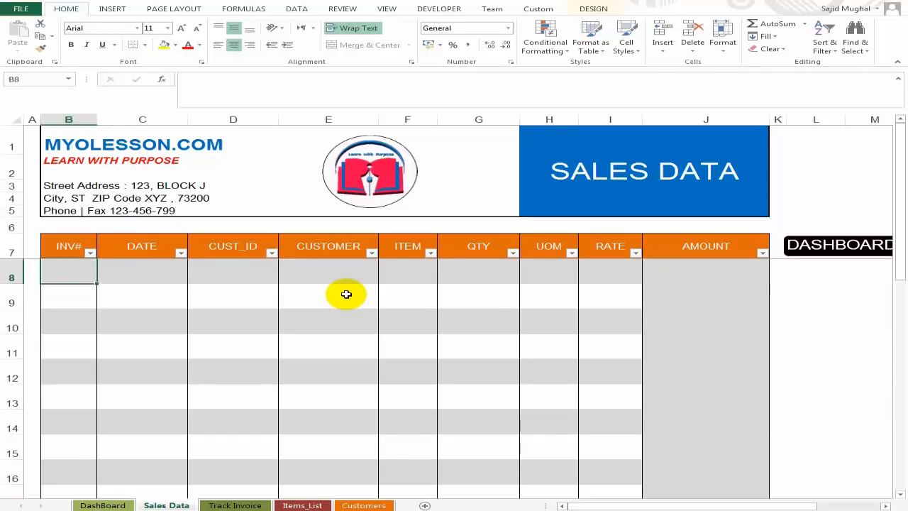
text(1)
key(Return)
text(1)
key(Return)
key(Up)
key(Up)
key(shift+Down)
key(shift+Down)
key(shift+Down)
key(shift+Down)
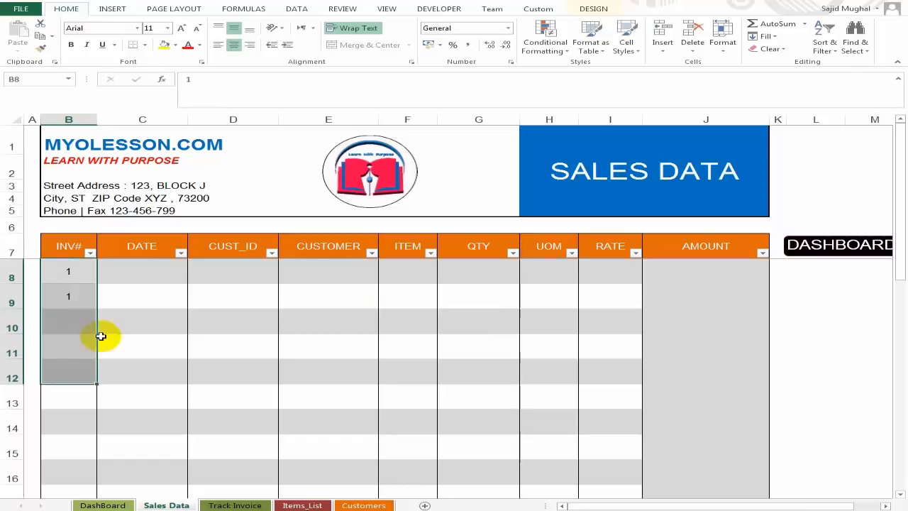
Examine the blank Track Invoice form, checking its numbered line-item rows down to row 15 and the totals section.
click(234, 505)
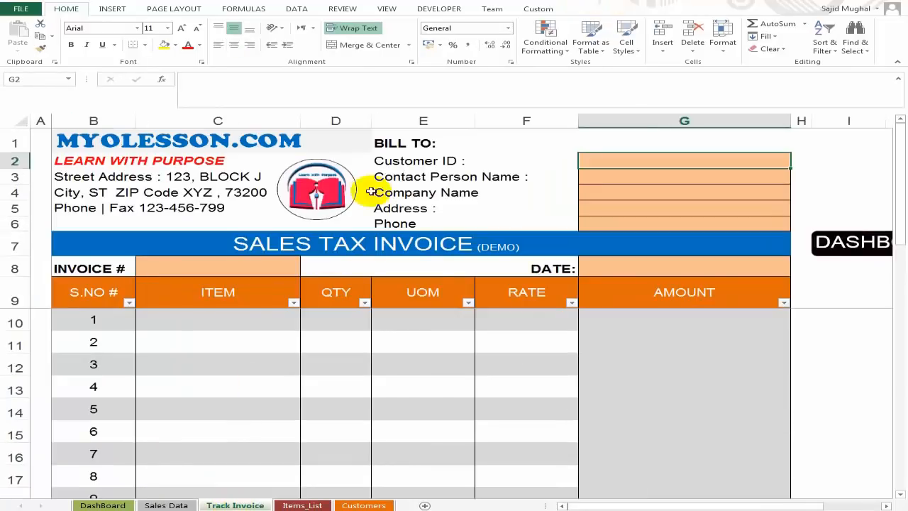
scroll(543, 361, down, 2)
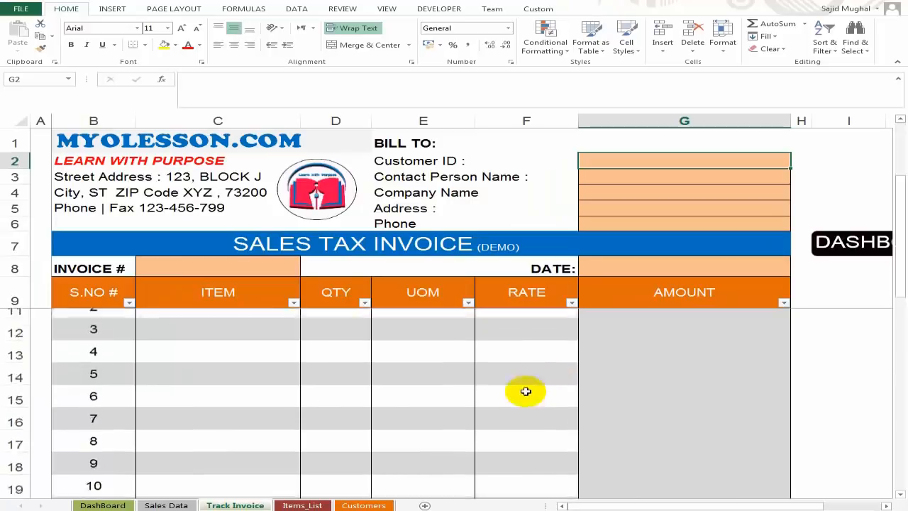
scroll(525, 390, up, 2)
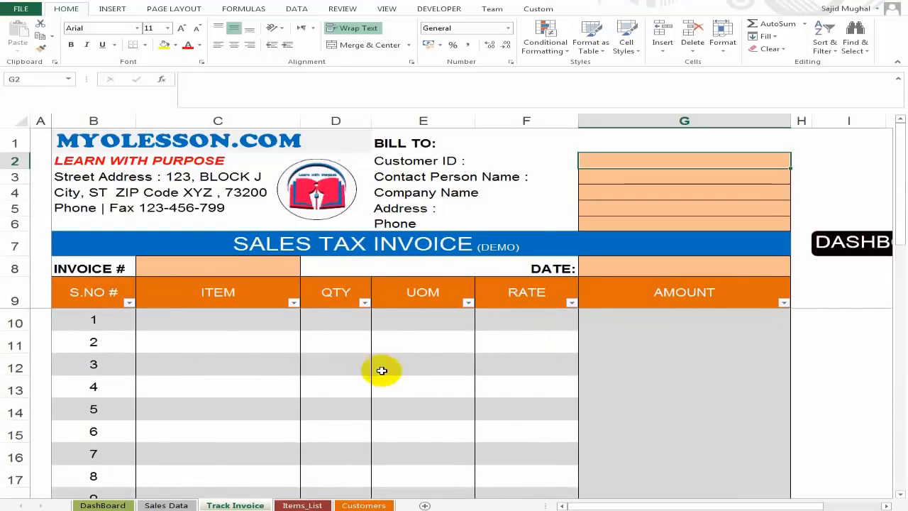
scroll(142, 379, down, 1)
scroll(122, 382, up, 1)
scroll(121, 381, down, 3)
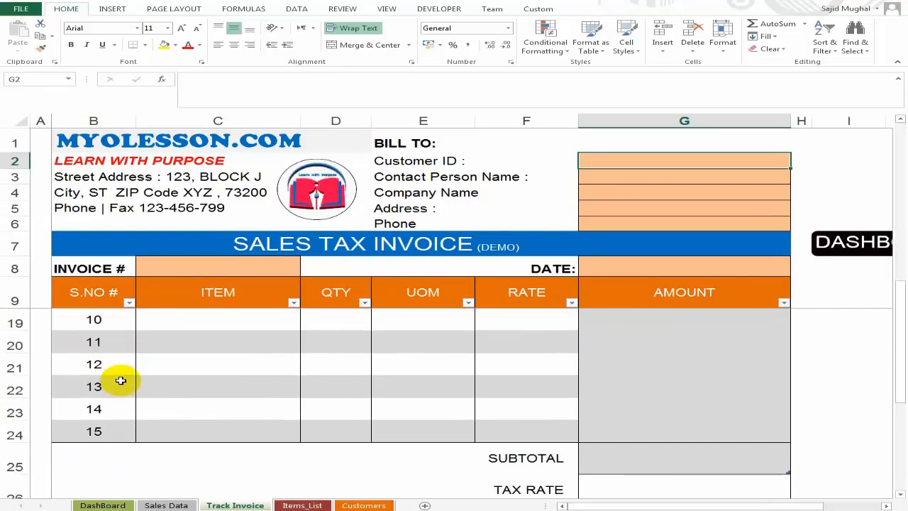
click(99, 433)
scroll(525, 405, up, 3)
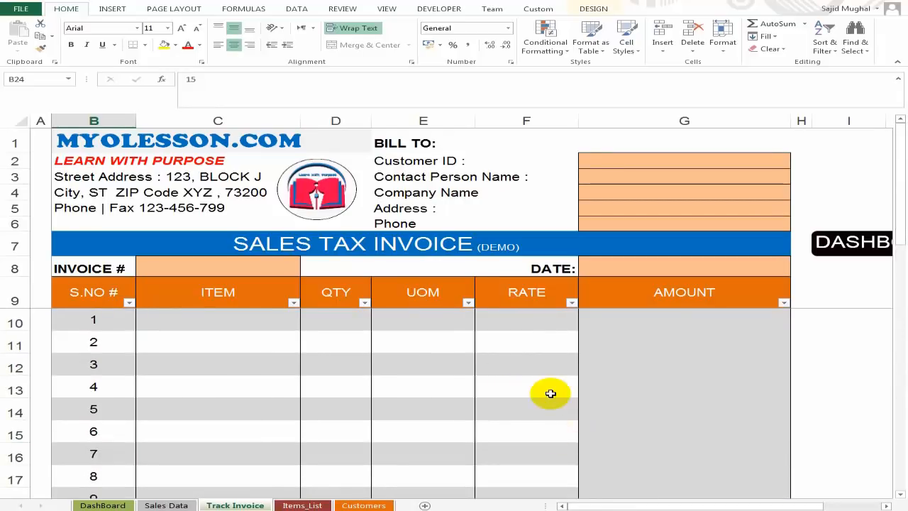
scroll(551, 393, down, 5)
scroll(200, 336, up, 5)
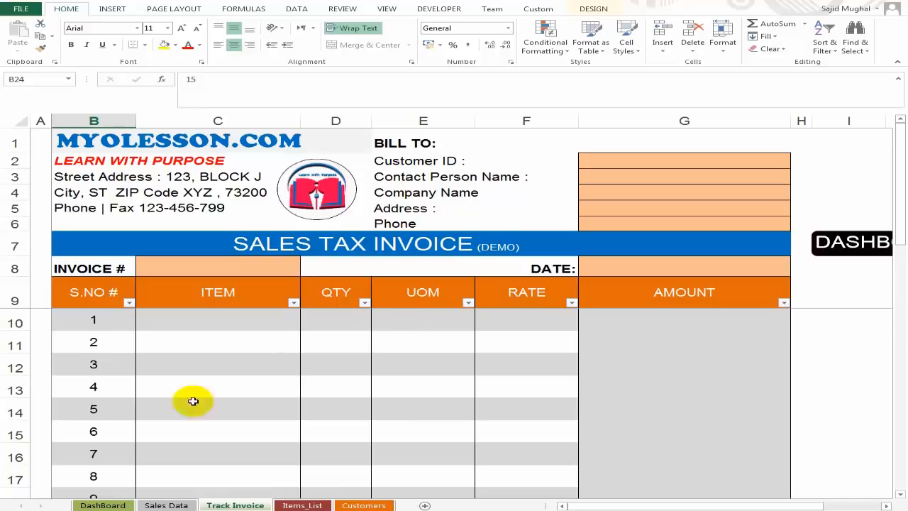
Return to the Sales Data sheet and check the invoice numbers in cells B8 and B9.
click(165, 504)
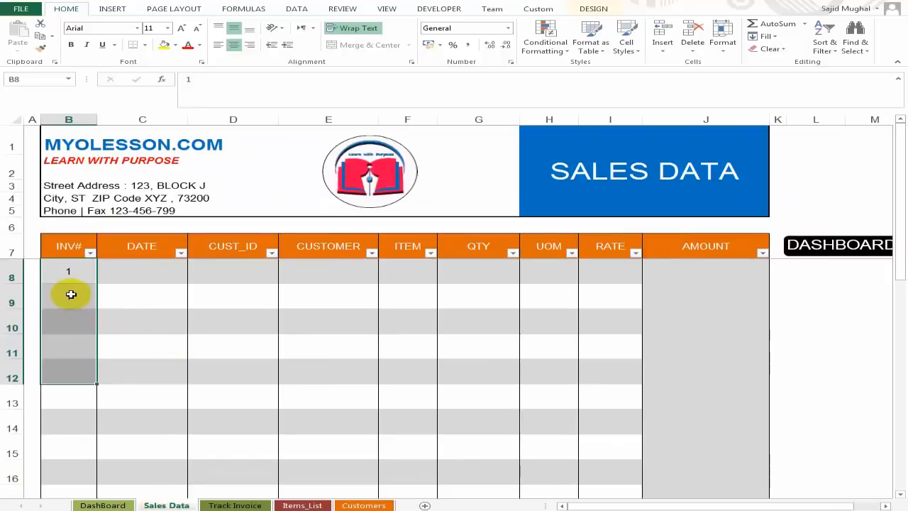
click(73, 273)
click(76, 298)
click(73, 275)
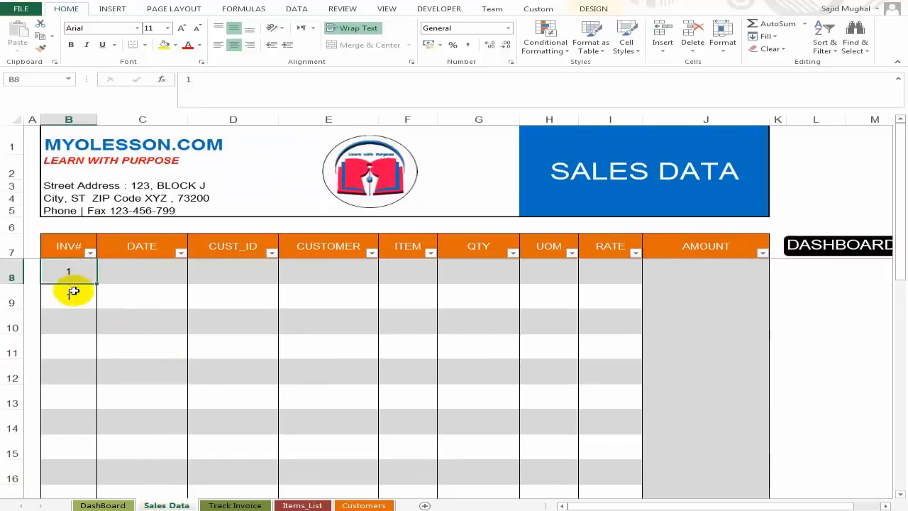
click(73, 303)
click(77, 275)
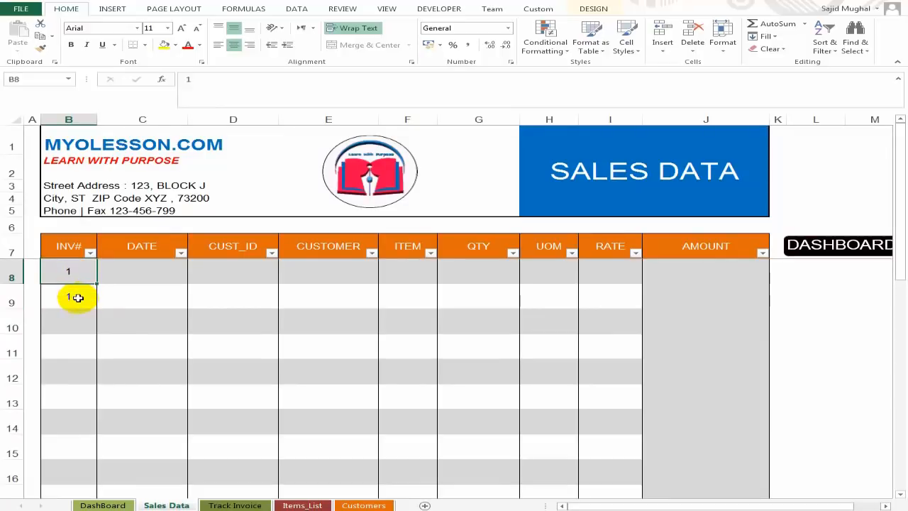
Compare the invoice numbers in B8 and B9 with the numbered line-item rows of the Track Invoice form.
click(74, 298)
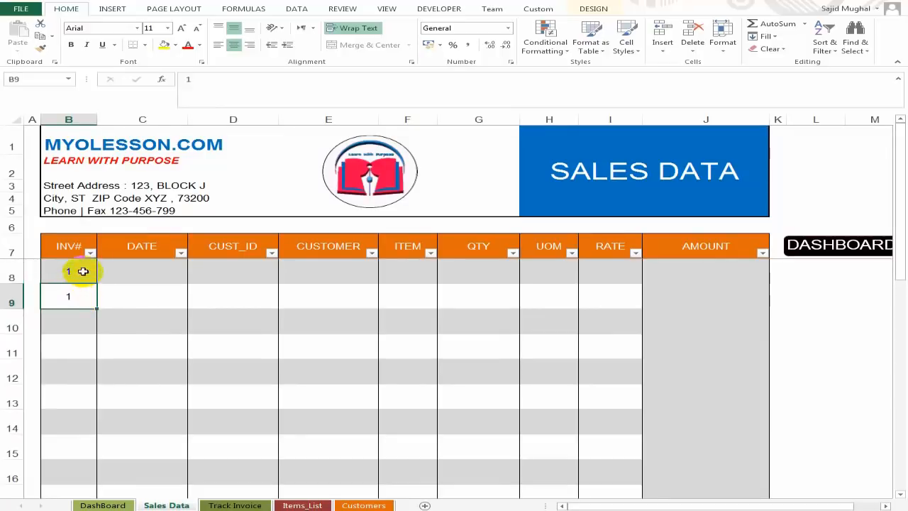
click(80, 271)
click(235, 505)
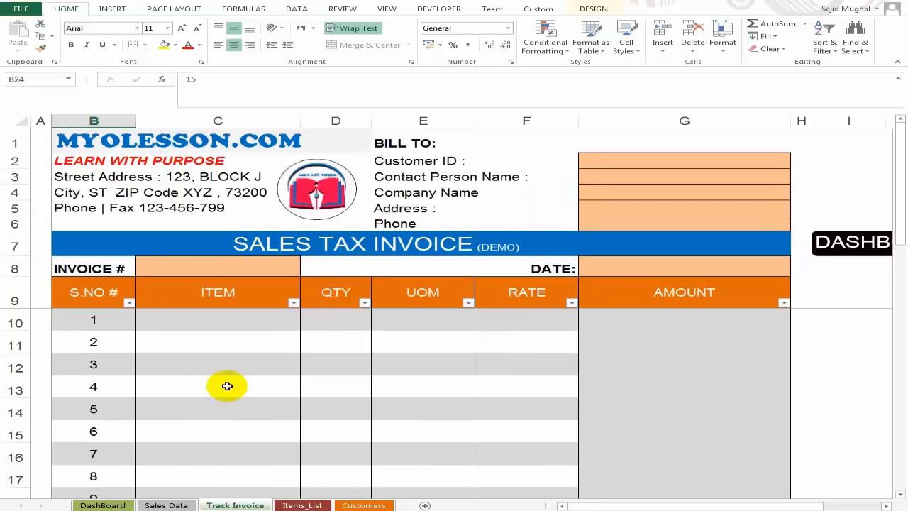
scroll(390, 385, down, 3)
scroll(397, 380, up, 1)
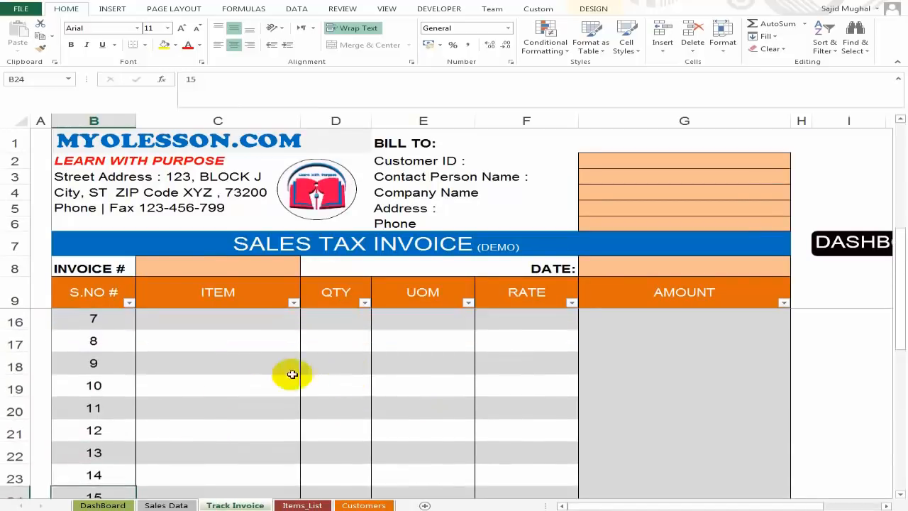
click(166, 505)
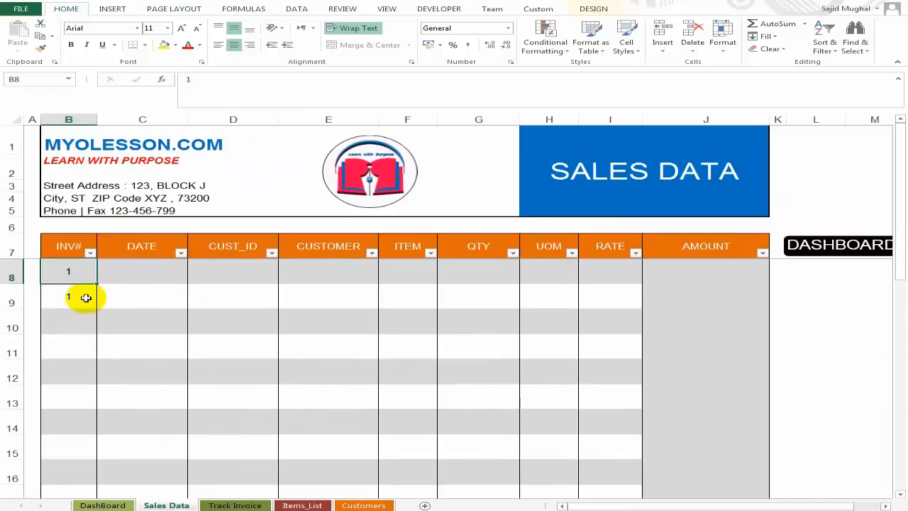
click(91, 296)
click(79, 274)
Fill invoice number 1 down the INV# column from B8 to B16 on the Sales Data sheet.
scroll(319, 341, down, 2)
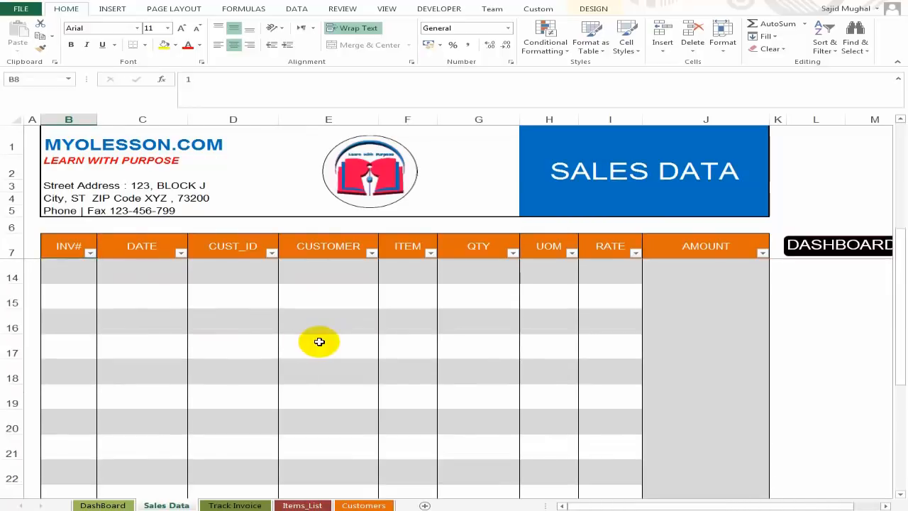
scroll(468, 380, up, 2)
key(shift+Down)
key(shift+Down)
key(shift+Down)
key(shift+Down)
key(shift+Down)
key(shift+Down)
key(shift+Down)
key(shift+Down)
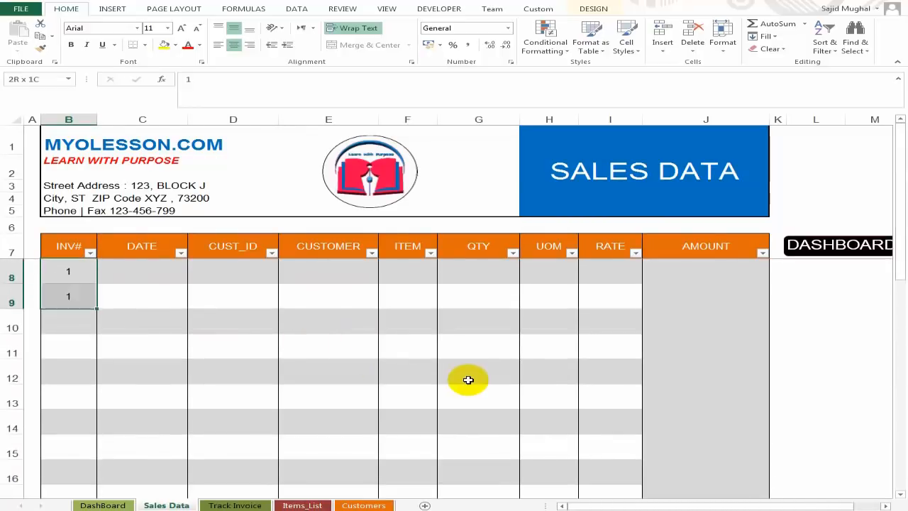
key(ctrl+d)
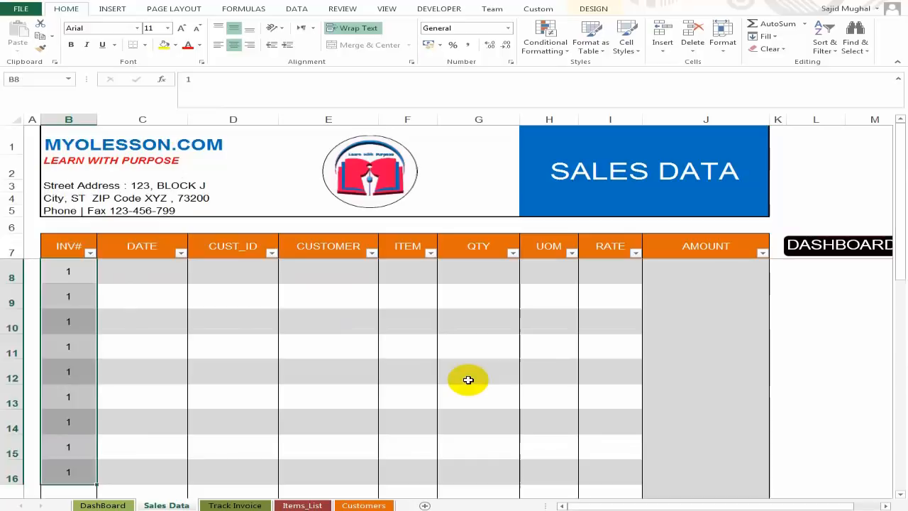
key(shift+BackSpace)
key(ctrl+shift+Down)
Enter the date 19-12-2017 in cell C8 and fill it down the DATE column to C16.
key(Right)
text(19)
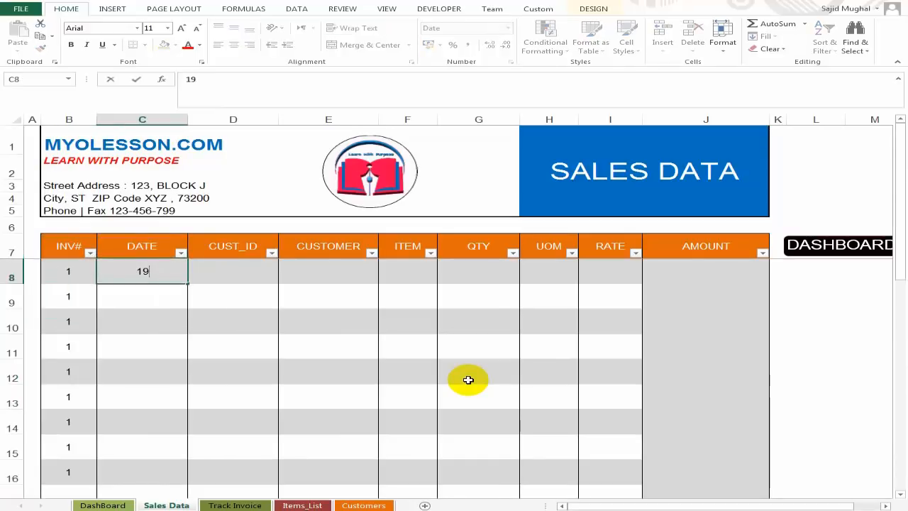
key(ctrl+Return)
key(shift+Down)
key(shift+Down)
key(shift+Down)
key(shift+Down)
key(shift+Down)
key(shift+Down)
key(shift+Down)
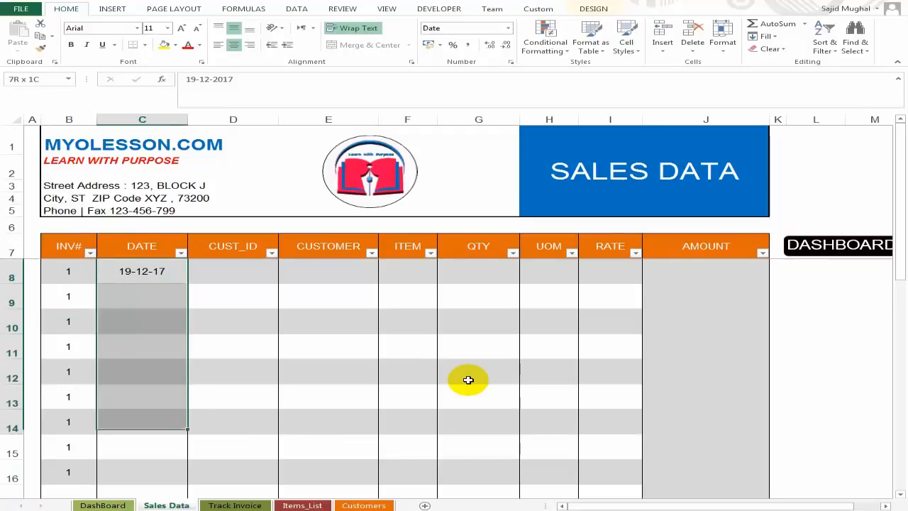
key(shift+Down)
key(ctrl+d)
Enter 1 in cell D8 of the CUST_ID column, and replace it with 2.
key(Right)
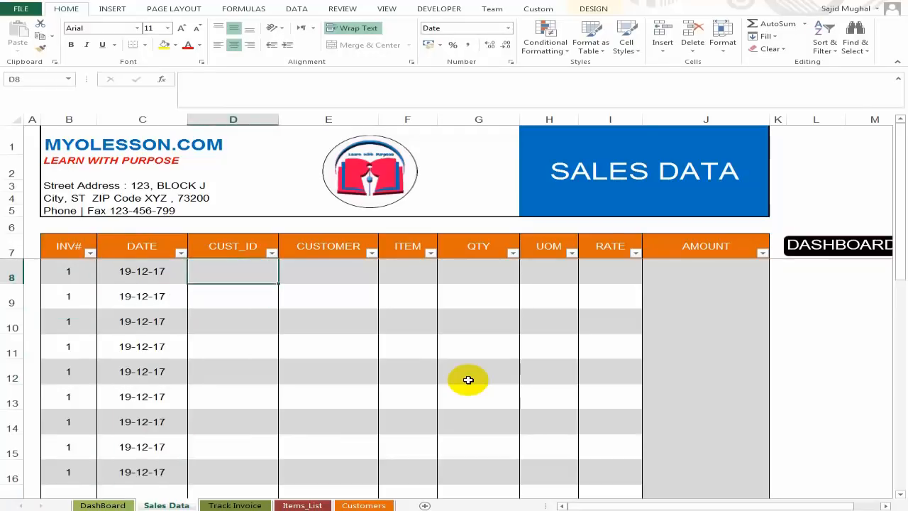
text(1)
key(Return)
key(Up)
text(2)
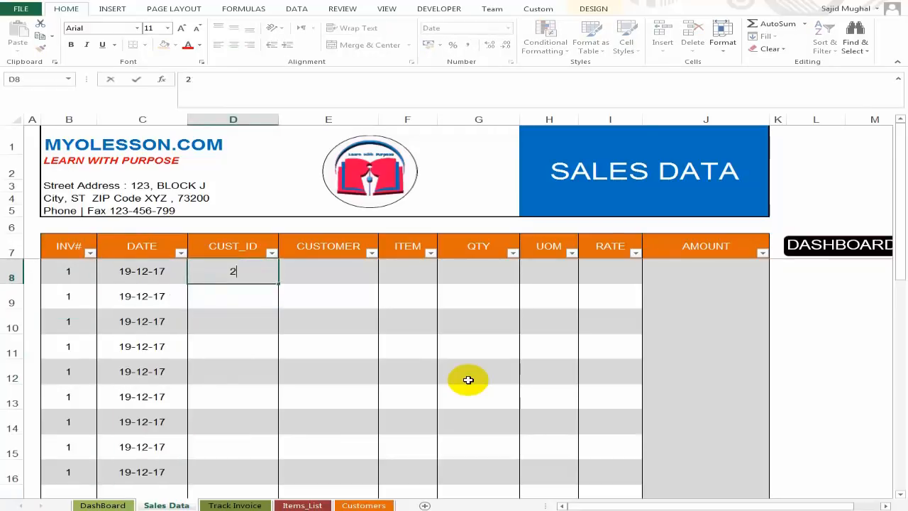
key(ctrl+Return)
Copy cell B8 with its General number format into cell D8 of the CUST_ID column.
key(Left)
key(Left)
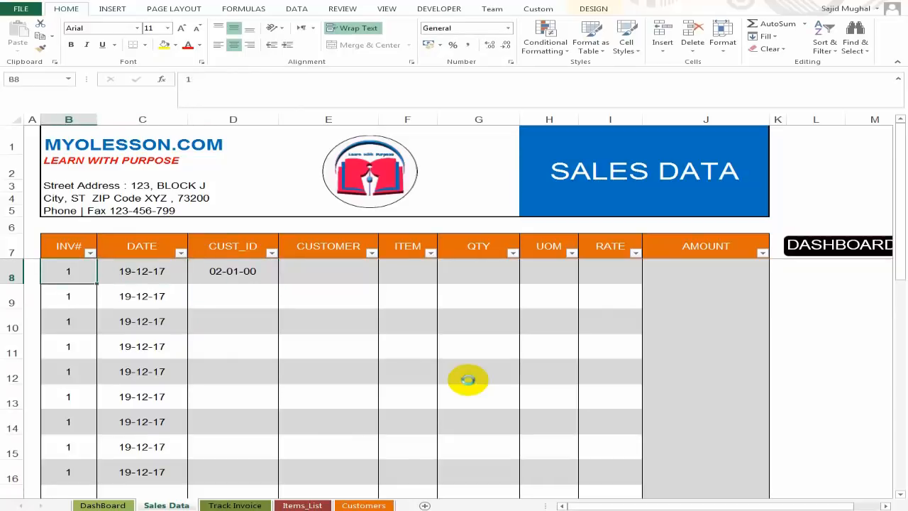
key(ctrl+c)
key(Right)
key(Right)
key(ctrl+v)
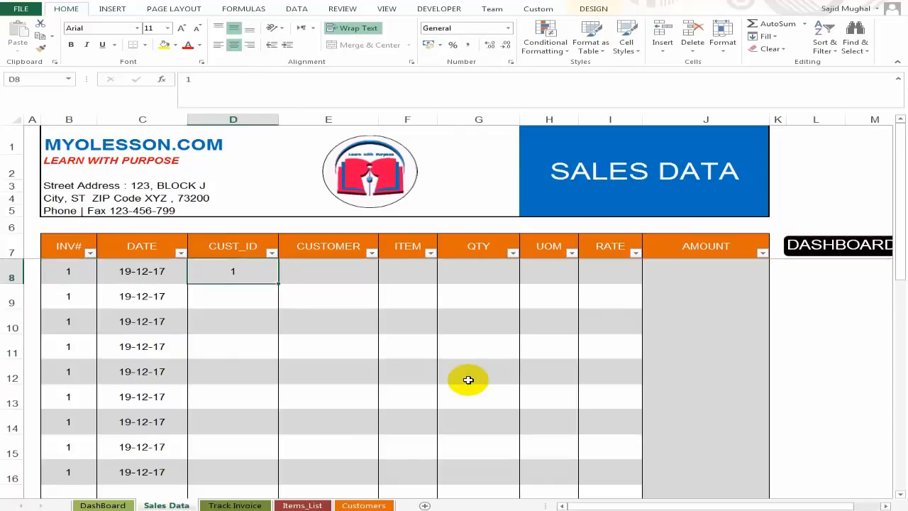
Fill the contents and format of cell D8 down the CUST_ID column to D34.
key(shift+Down)
key(shift+Down)
key(shift+Down)
key(shift+Down)
key(shift+Down)
key(shift+Down)
key(shift+Down)
key(shift+Down)
key(shift+Down)
key(shift+Down)
key(shift+Down)
key(shift+Down)
key(shift+Down)
key(shift+Down)
key(shift+Down)
key(shift+Down)
key(shift+Down)
key(shift+Down)
key(shift+Down)
key(shift+Down)
key(shift+Down)
key(shift+Down)
key(shift+Down)
key(shift+Down)
key(shift+Down)
key(shift+Down)
key(shift+Down)
key(shift+Down)
key(shift+Down)
key(shift+Up)
key(shift+Up)
key(shift+Up)
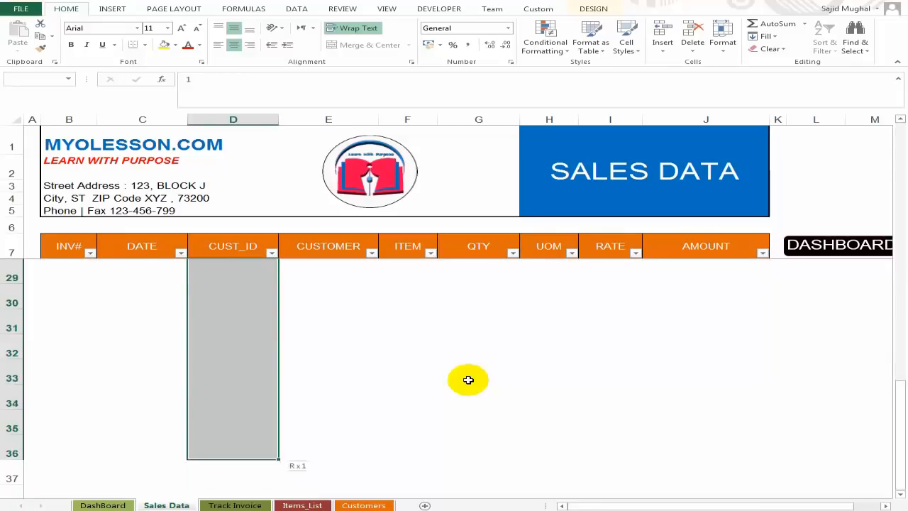
key(ctrl+d)
Clear all values from D8:D34 in the CUST_ID column, leaving its header in place.
key(Up)
key(Up)
key(Down)
key(Down)
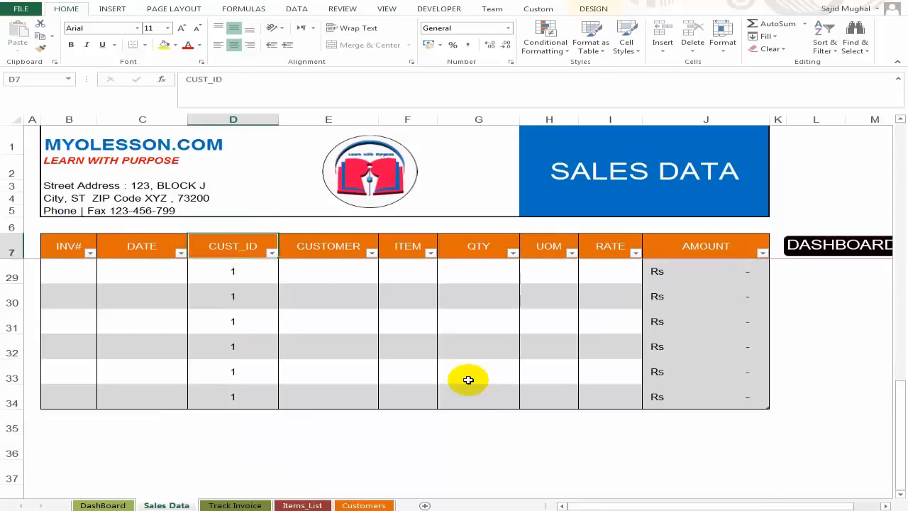
key(Up)
key(Down)
key(ctrl+shift+Down)
key(Delete)
key(ctrl+Up)
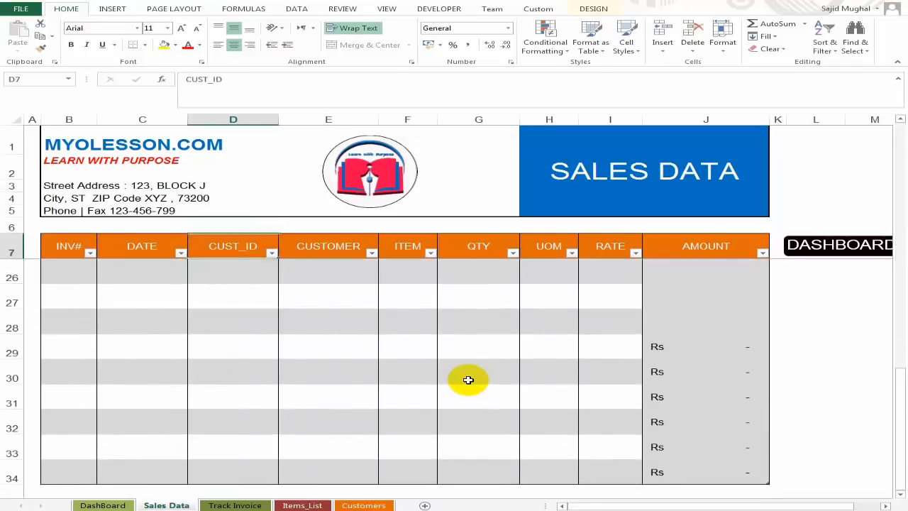
Enter 2 in cell D8 of the CUST_ID column and fill it down to D16.
key(Down)
key(Down)
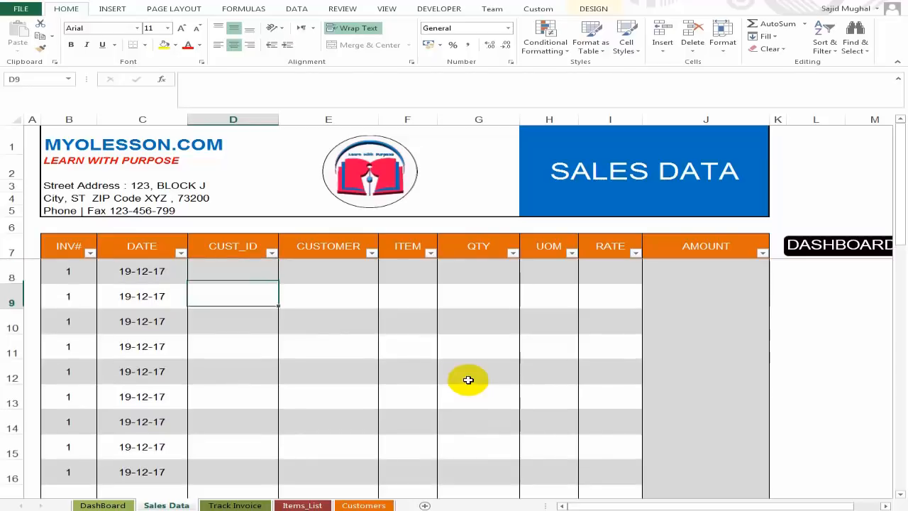
key(Up)
text(2)
key(Return)
key(Up)
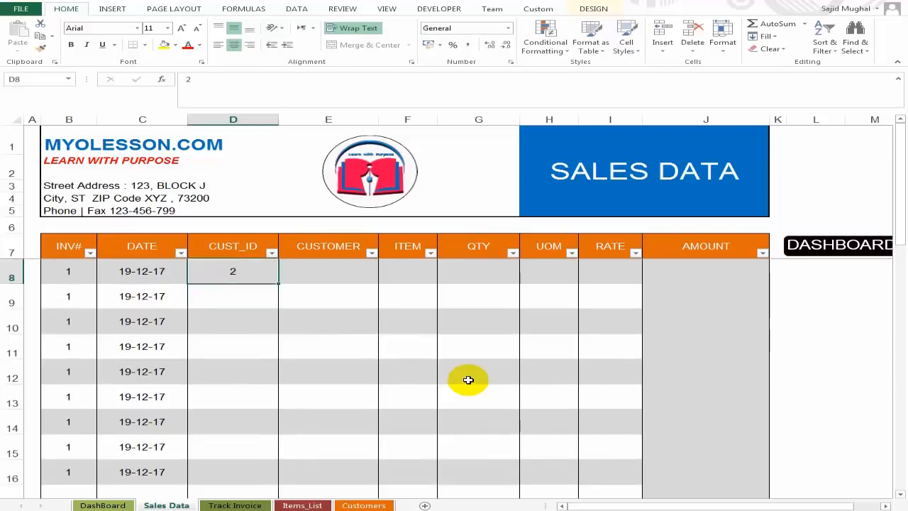
key(shift+Down)
key(shift+Down)
key(shift+Down)
key(shift+Down)
key(shift+Down)
key(shift+Down)
key(shift+Down)
key(shift+Down)
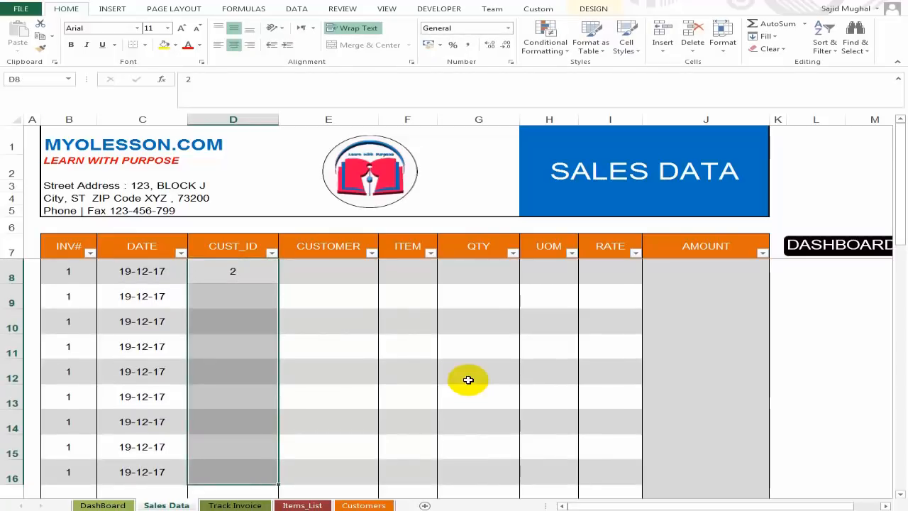
key(Right)
key(Left)
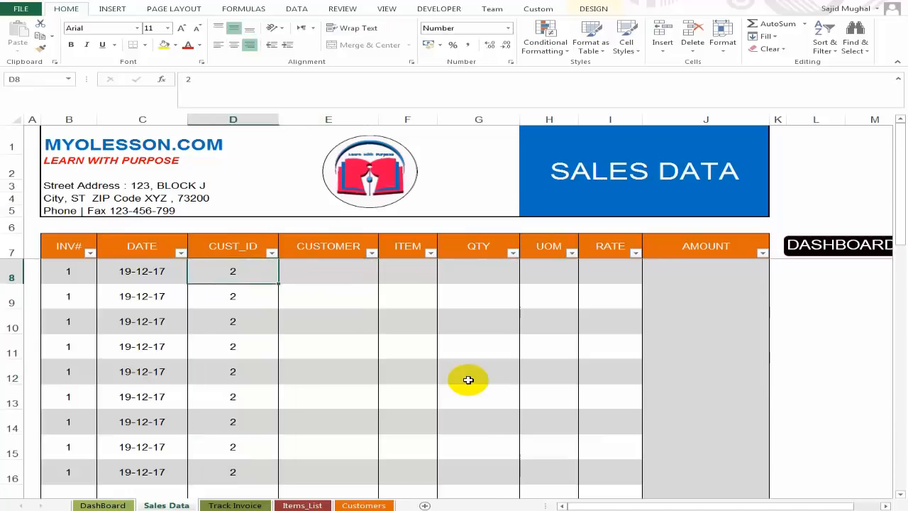
Examine the invoice number, customer ID and blank customer cells in row 8 of the Sales Data table.
key(Left)
key(Left)
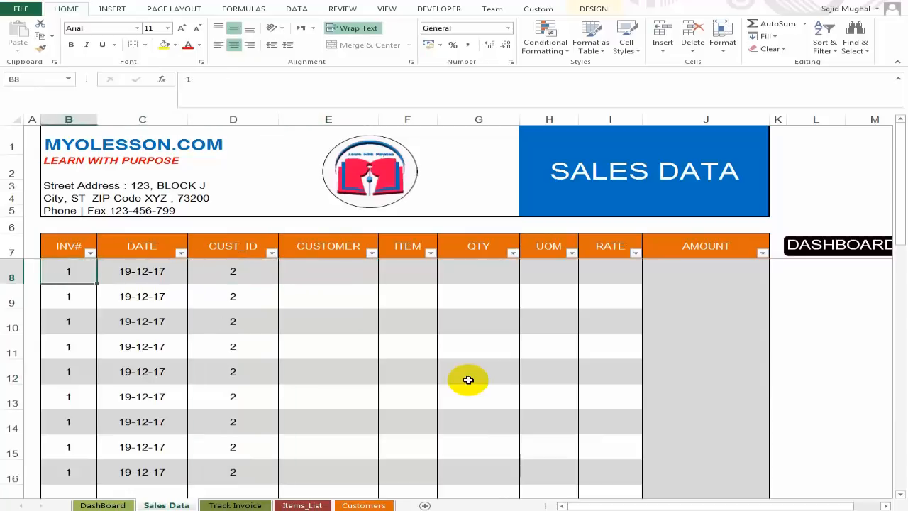
key(Right)
key(Right)
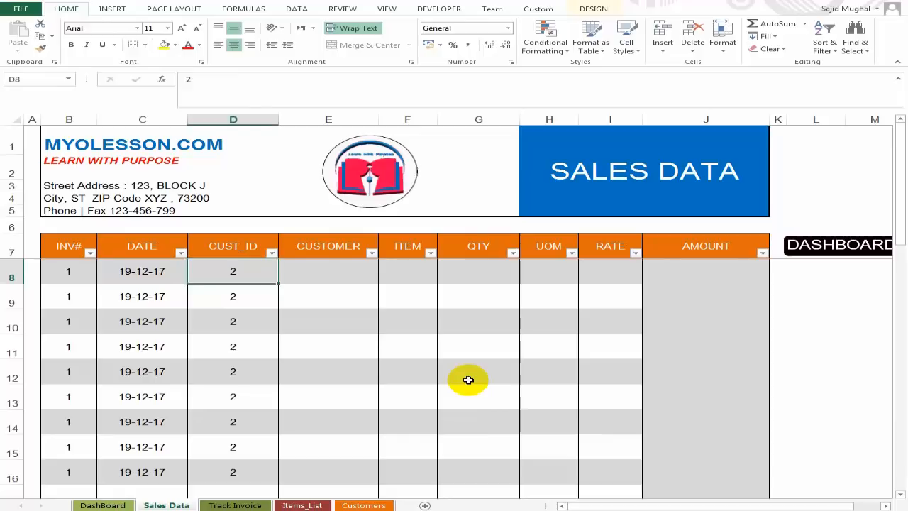
key(Right)
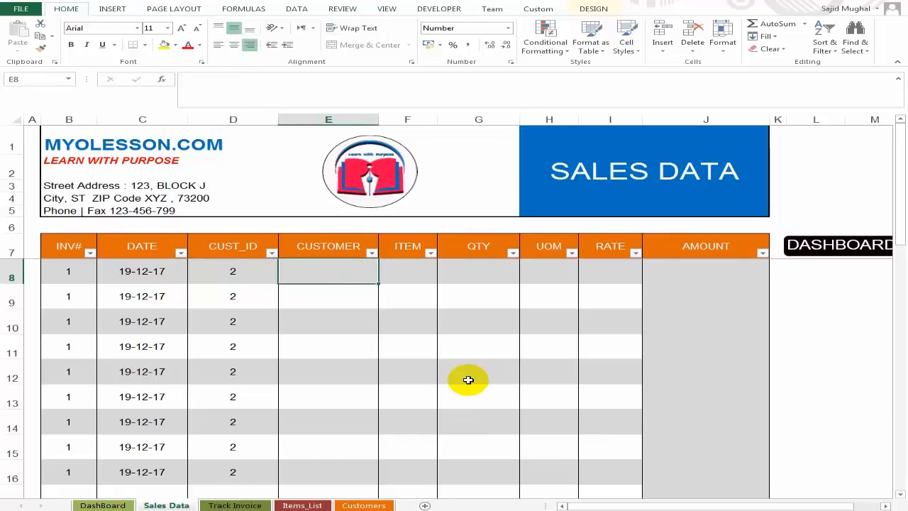
click(260, 273)
click(332, 266)
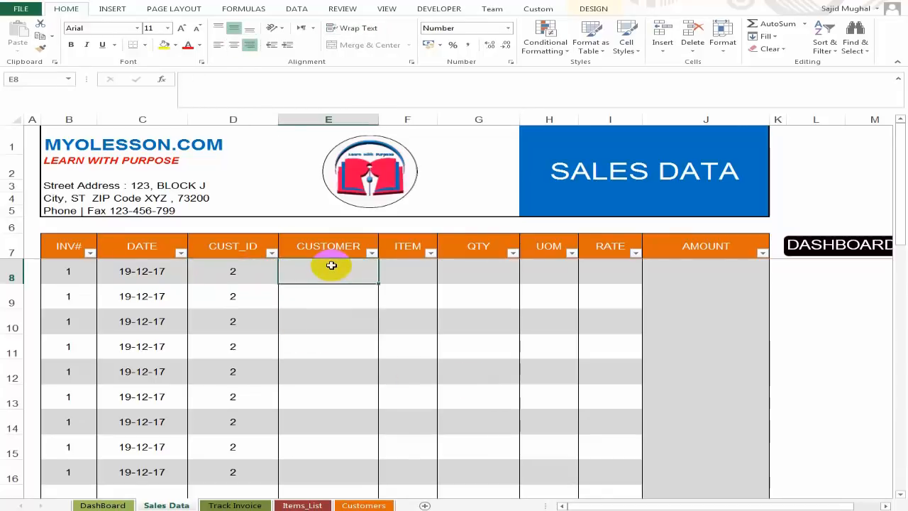
click(263, 277)
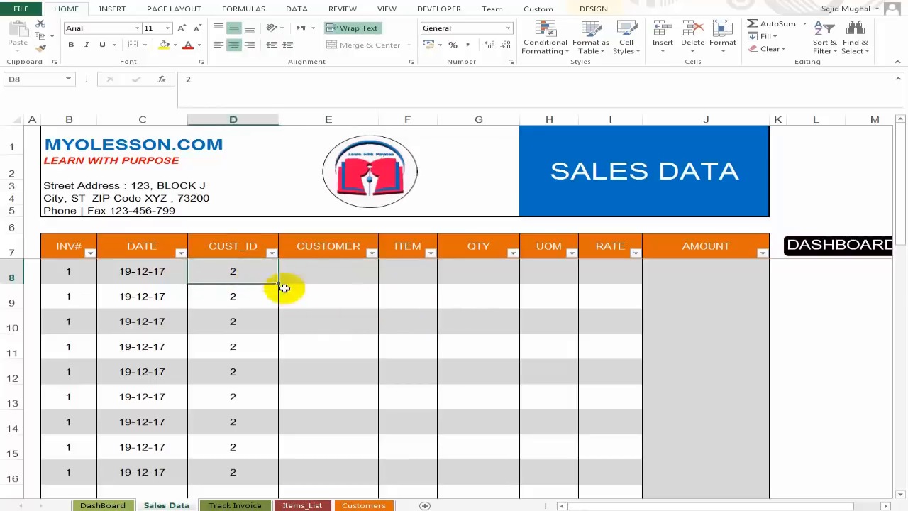
Begin a VLOOKUP formula in cell E8 of the CUSTOMER column, using the row's CUST_ID cell as lookup value.
click(340, 272)
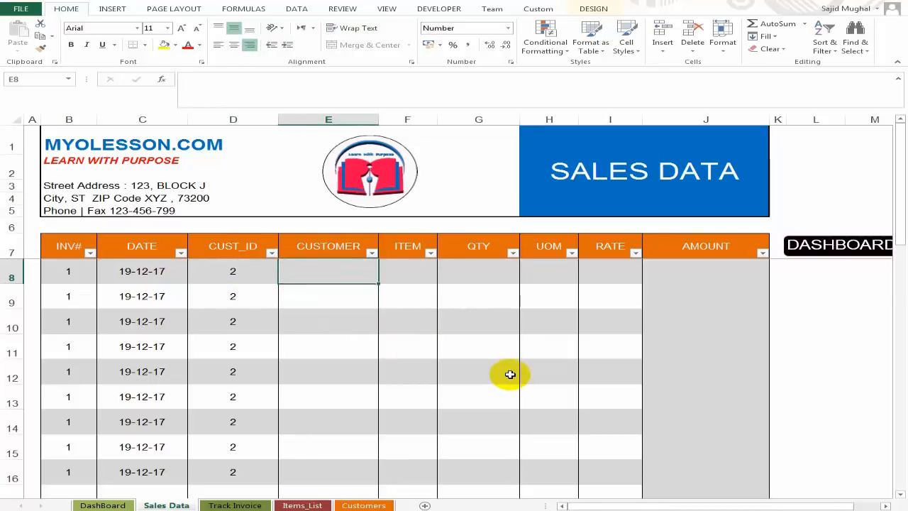
text(=VLOOKUP()
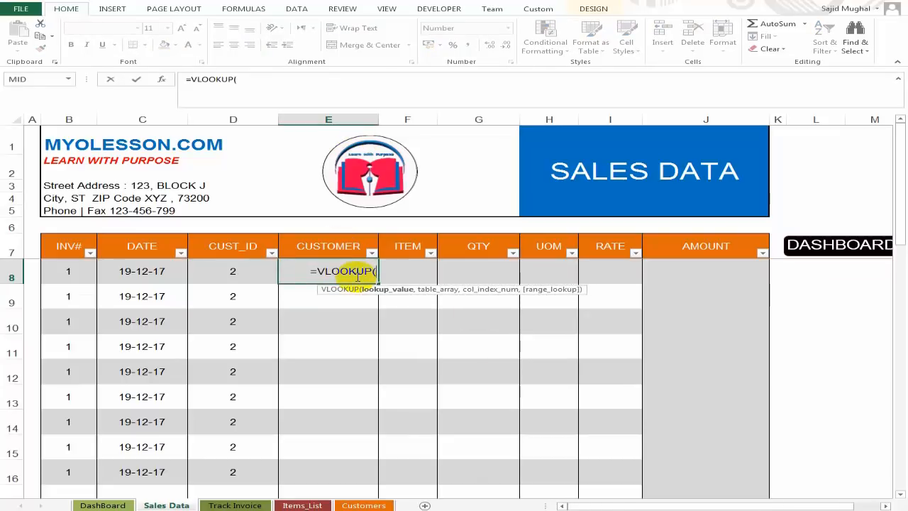
click(231, 271)
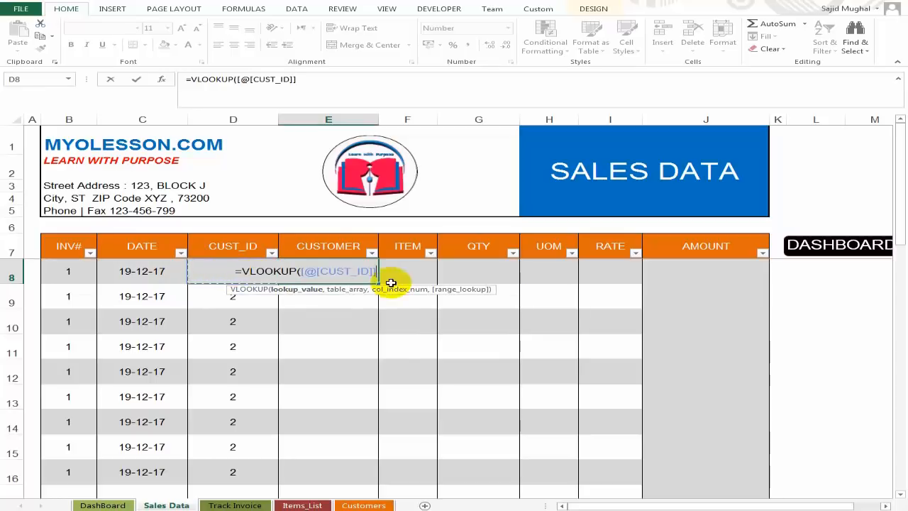
text(,)
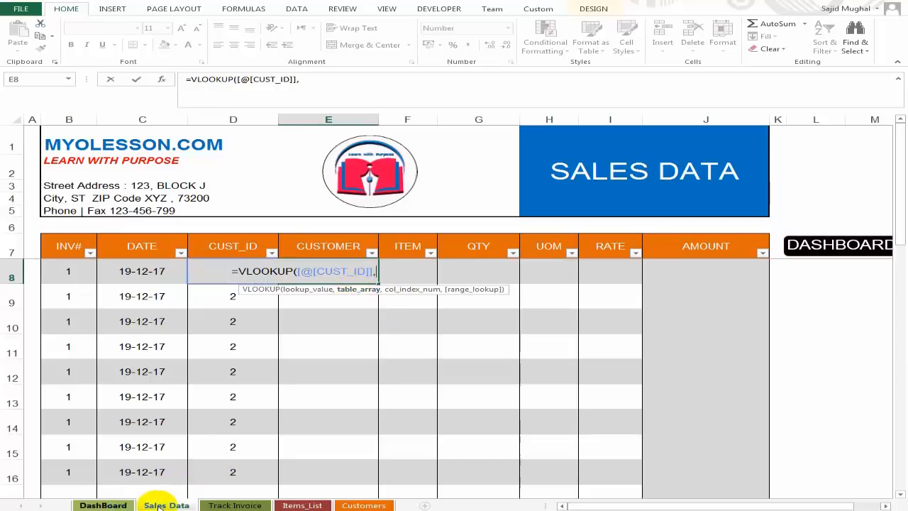
Set the VLOOKUP table array to columns B through I of the Customers sheet, as the absolute reference Customers!$B:$I.
click(363, 505)
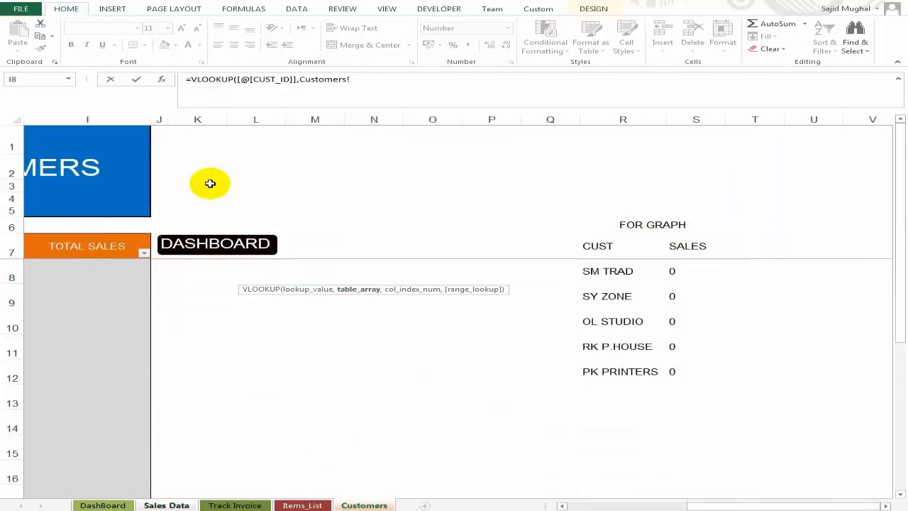
drag(705, 499, 588, 504)
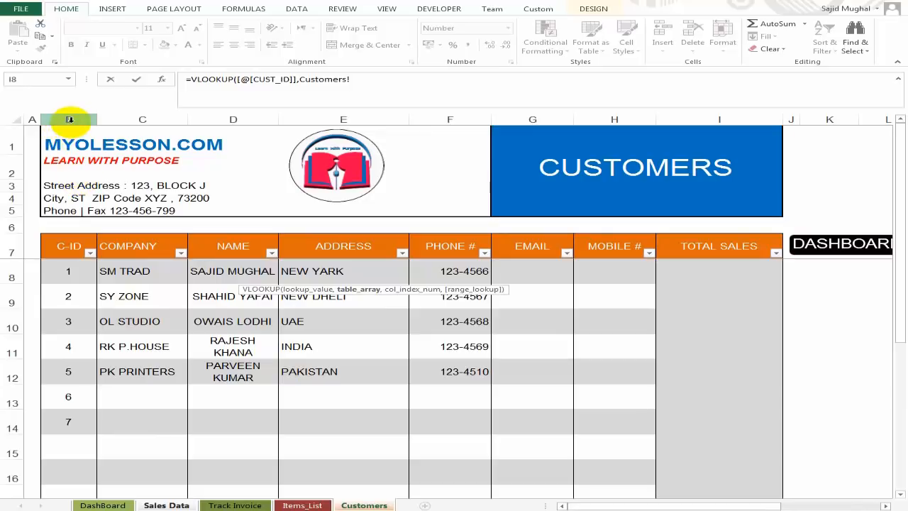
drag(71, 119, 714, 134)
key(F4)
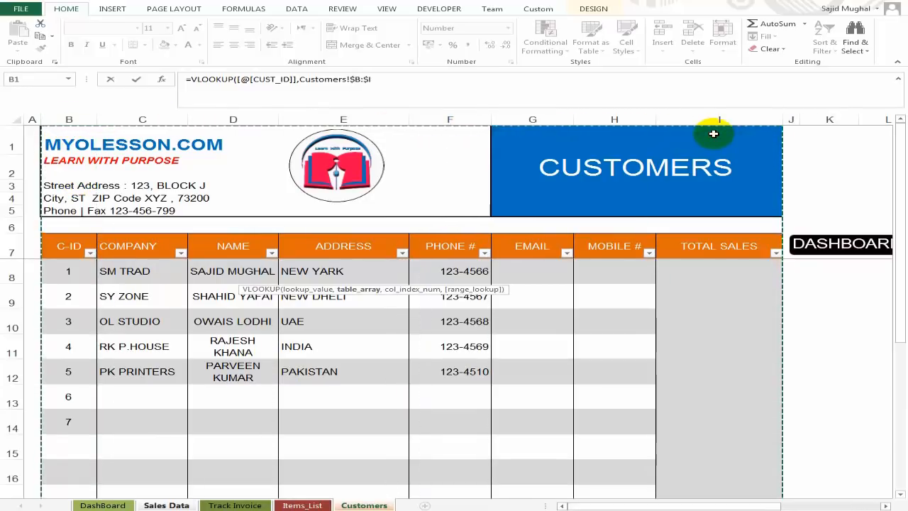
Complete the CUSTOMER column's VLOOKUP with column index 2 and range lookup 0, and select E8.
text(,)
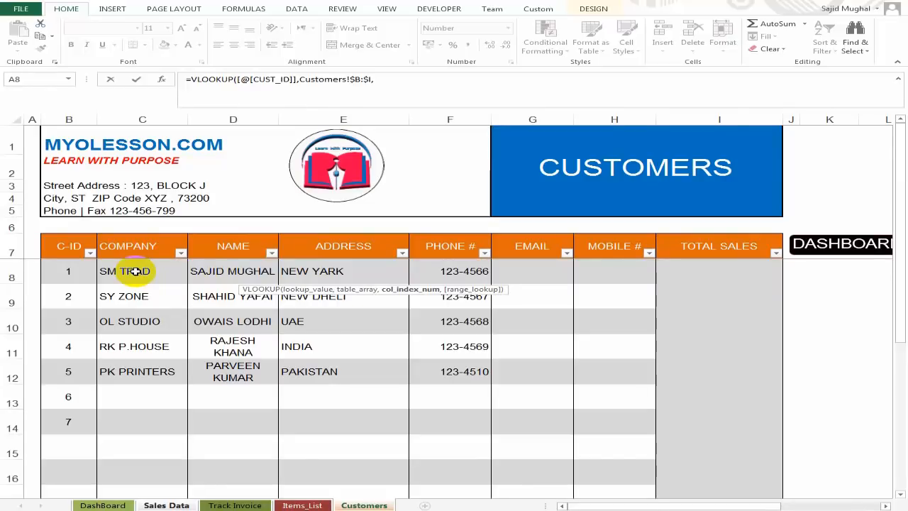
text(,0)
key(Return)
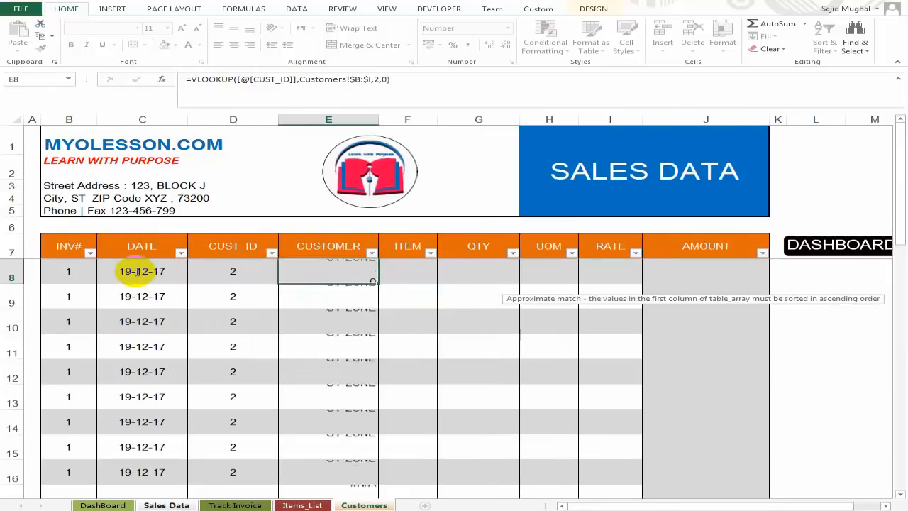
click(333, 273)
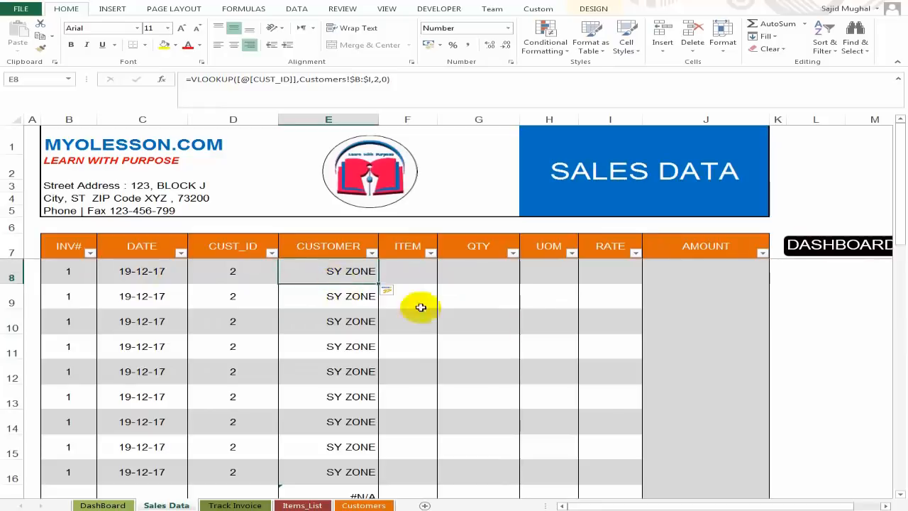
Wrap the CUSTOMER column's VLOOKUP in cell E8 in an IFERROR function.
key(Left)
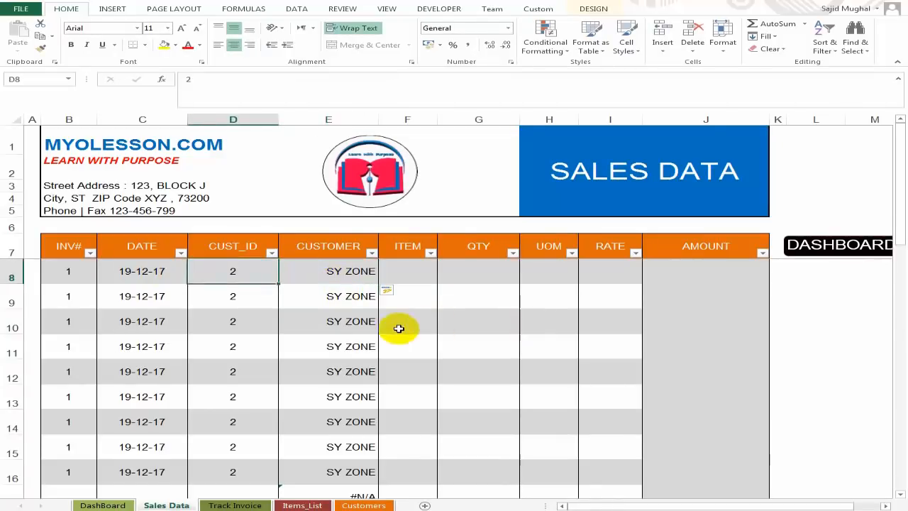
scroll(398, 330, down, 2)
scroll(399, 330, up, 2)
scroll(340, 419, down, 4)
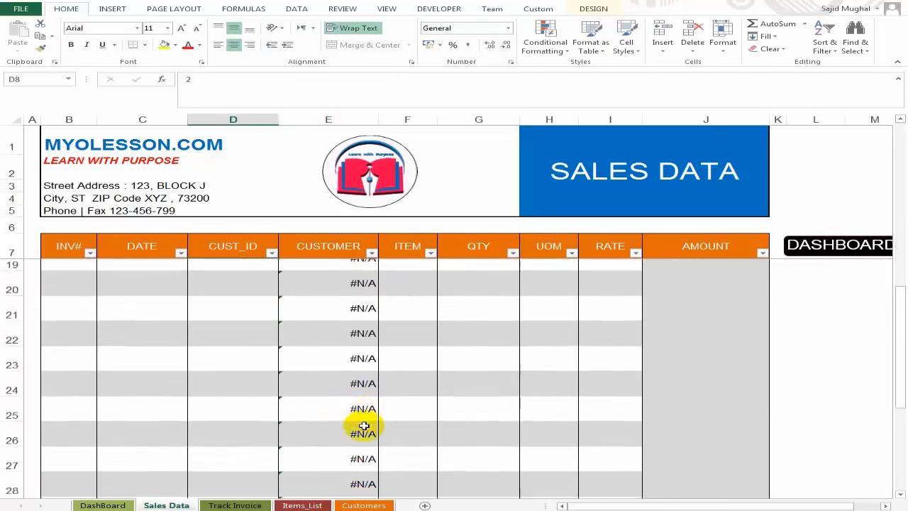
scroll(358, 419, up, 4)
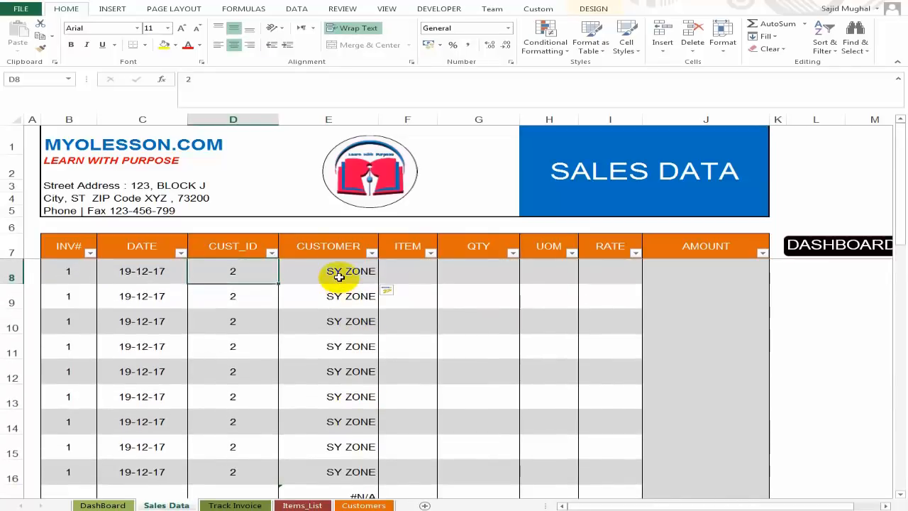
click(345, 271)
key(F2)
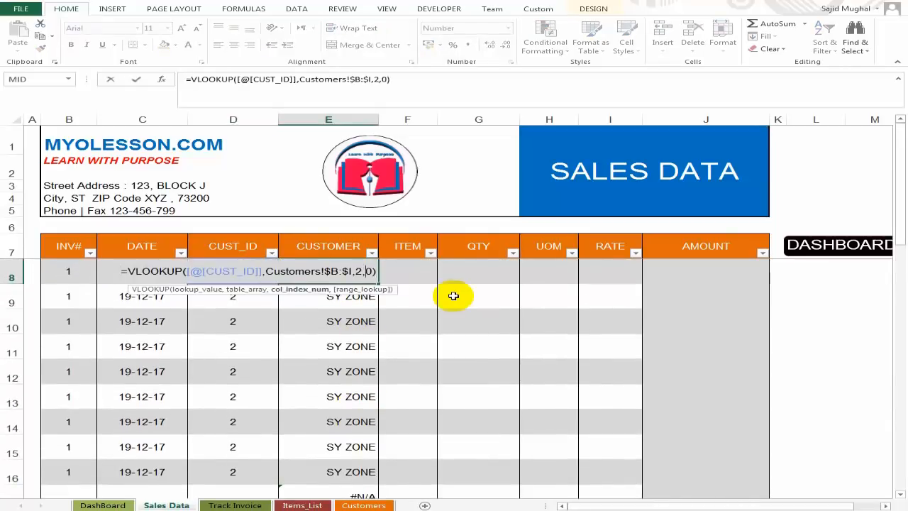
key(Left)
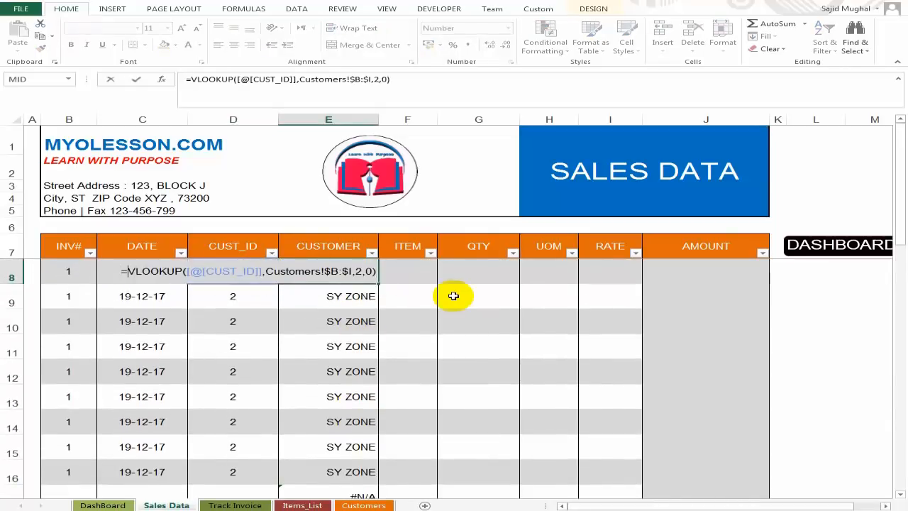
text(if)
key(Down)
key(Tab)
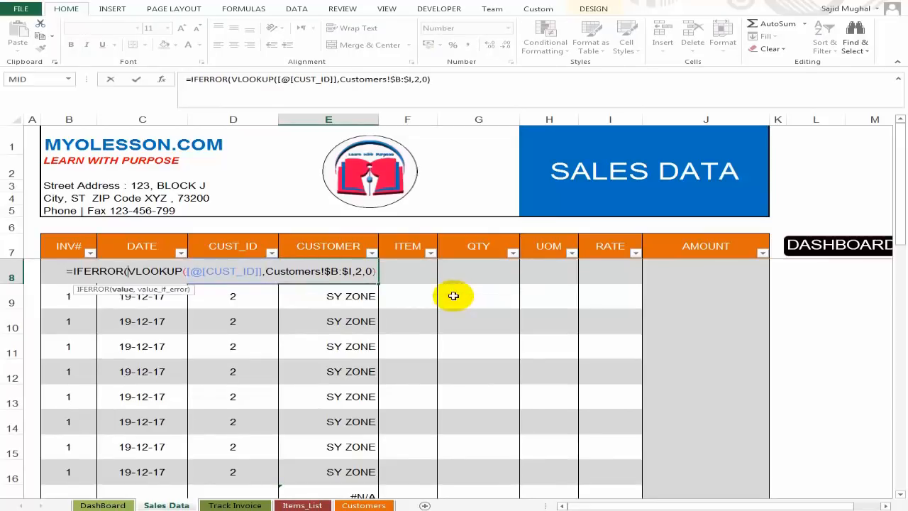
Complete the IFERROR formula in E8 with "-" as the value if error and apply it.
key(Right)
key(Right)
key(Right)
key(Right)
key(Right)
key(Right)
key(Right)
key(Right)
key(Right)
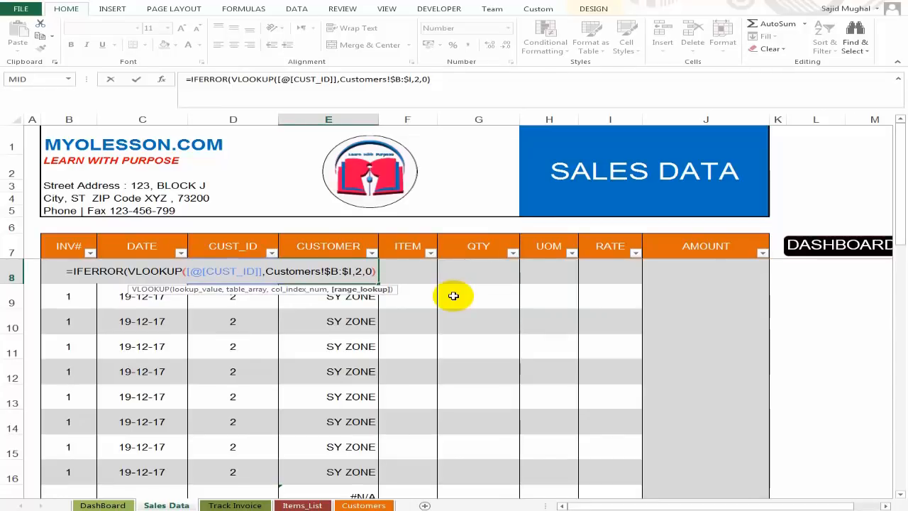
key(Right)
text(,")
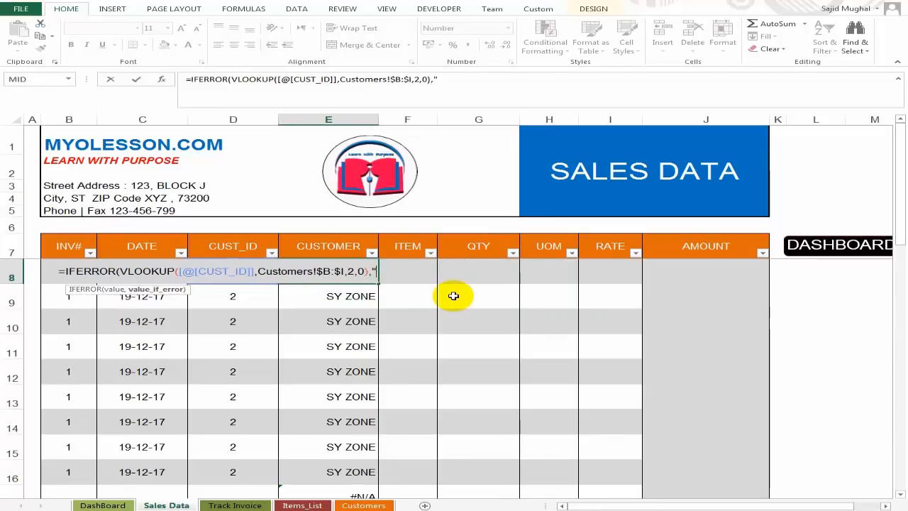
text(-")
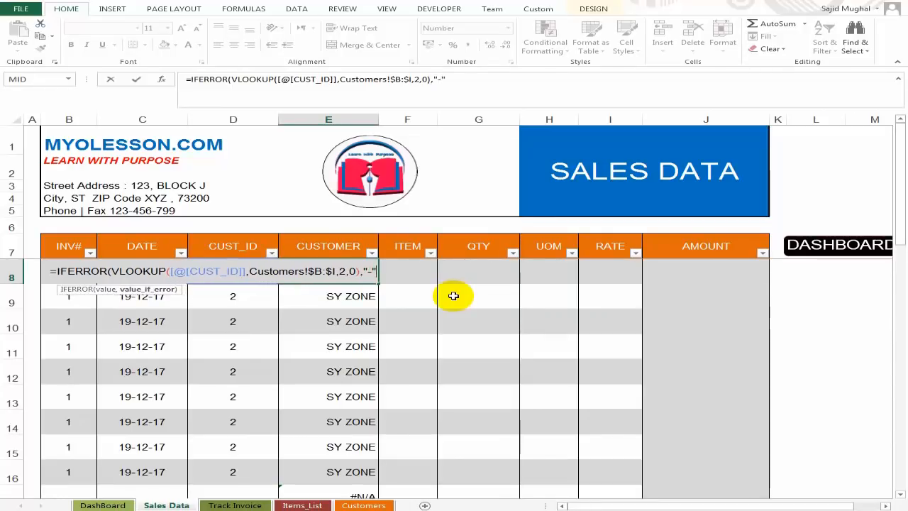
key(Return)
click(456, 292)
text())
key(Return)
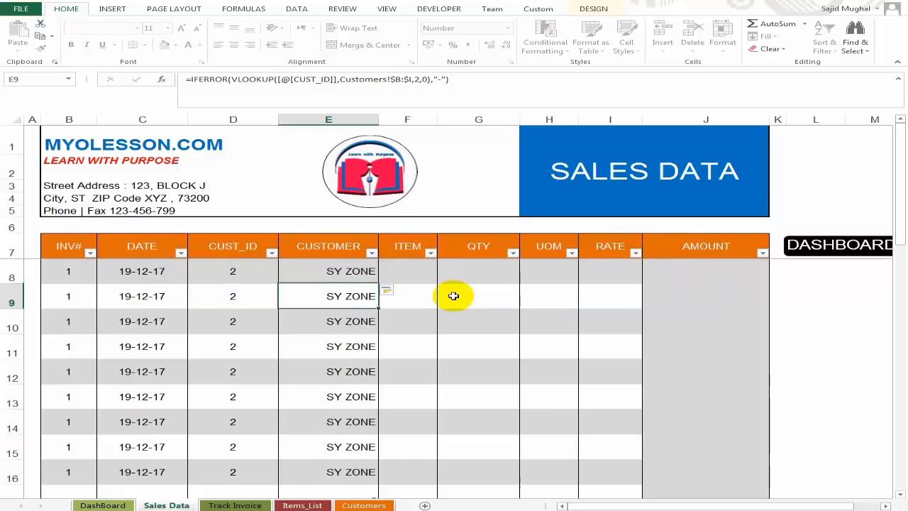
Check the CUSTOMER column's formula results down to the last row of the Sales Data table.
scroll(331, 375, down, 6)
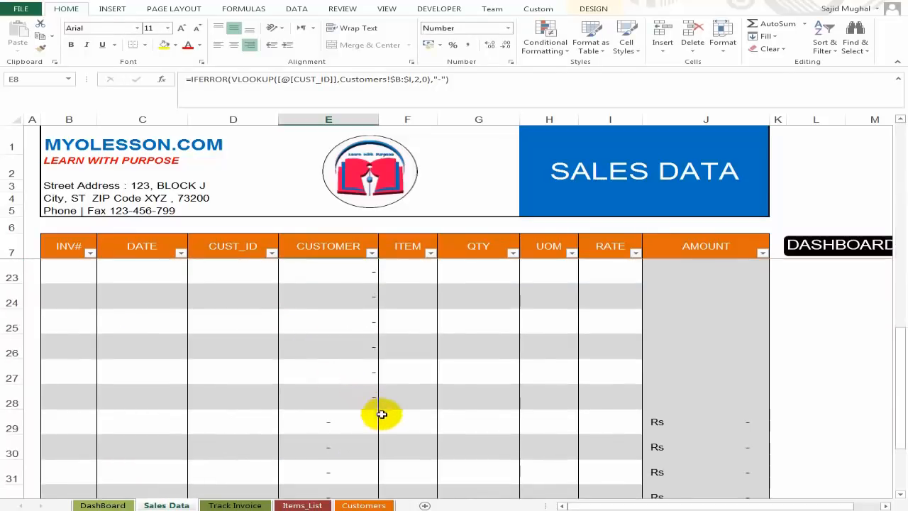
scroll(343, 317, up, 1)
drag(342, 369, 342, 437)
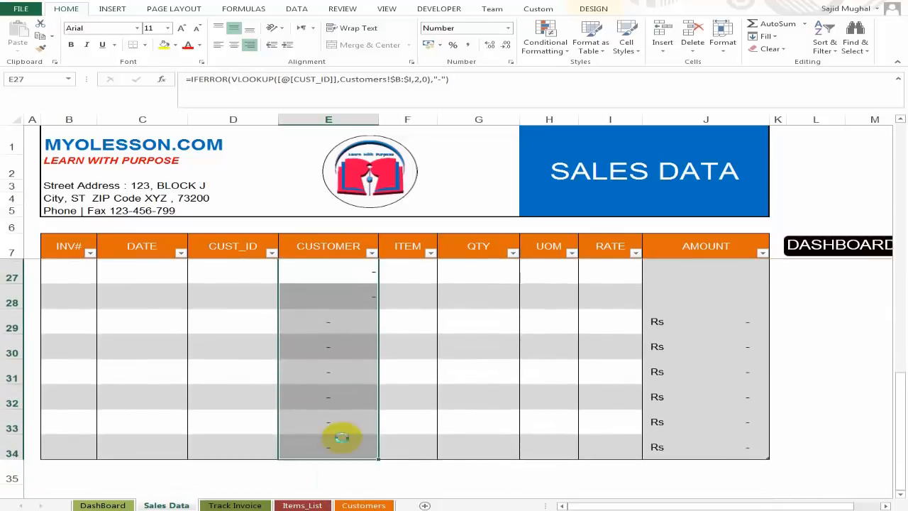
scroll(391, 401, up, 6)
click(363, 296)
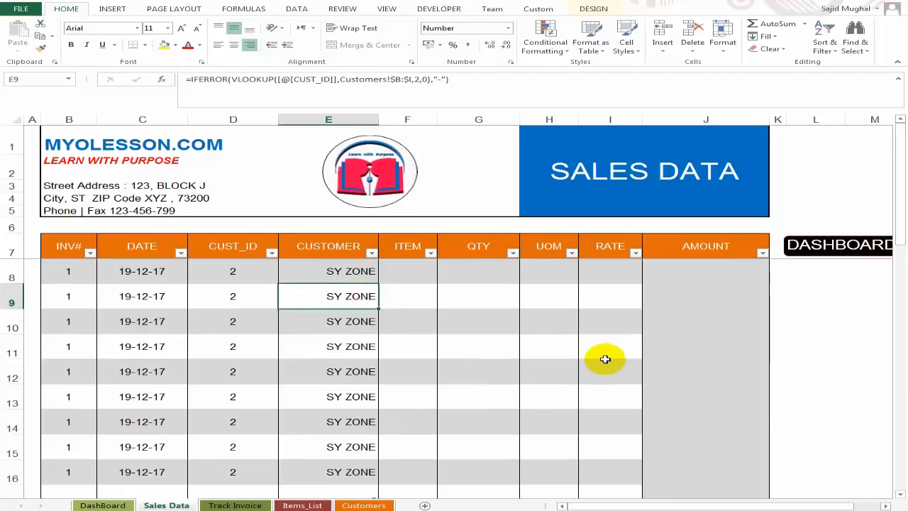
Test the customer lookup by setting the CUST_ID in D8 to 1 and restoring it to 2.
key(Up)
key(Left)
text(1)
key(Return)
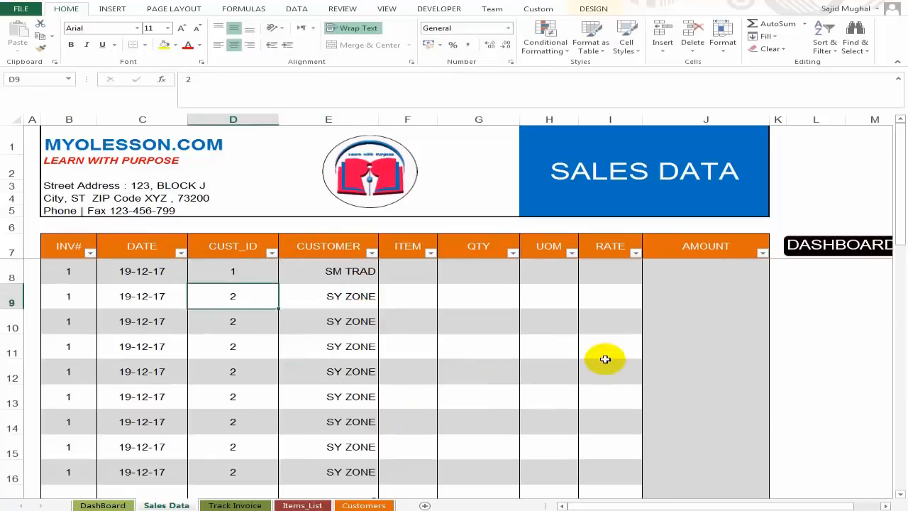
key(Up)
key(Down)
key(Up)
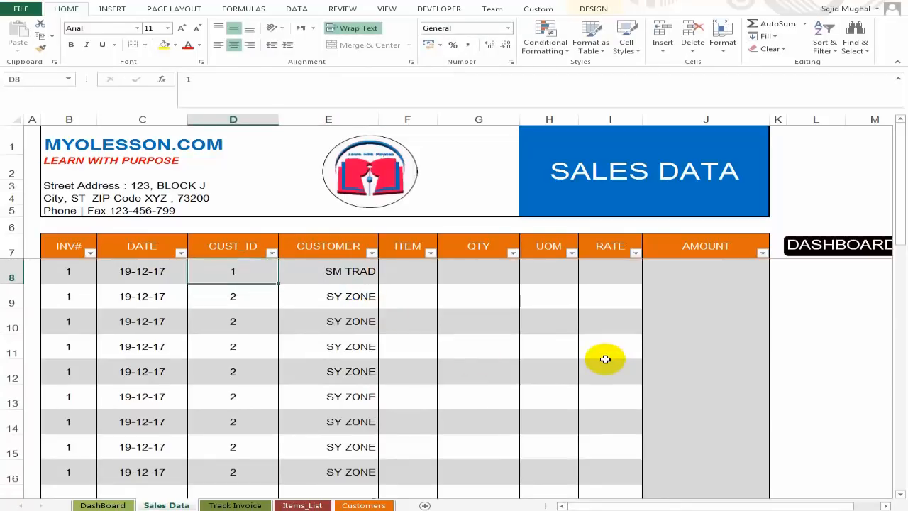
text(2)
key(Return)
key(Up)
key(Right)
key(Left)
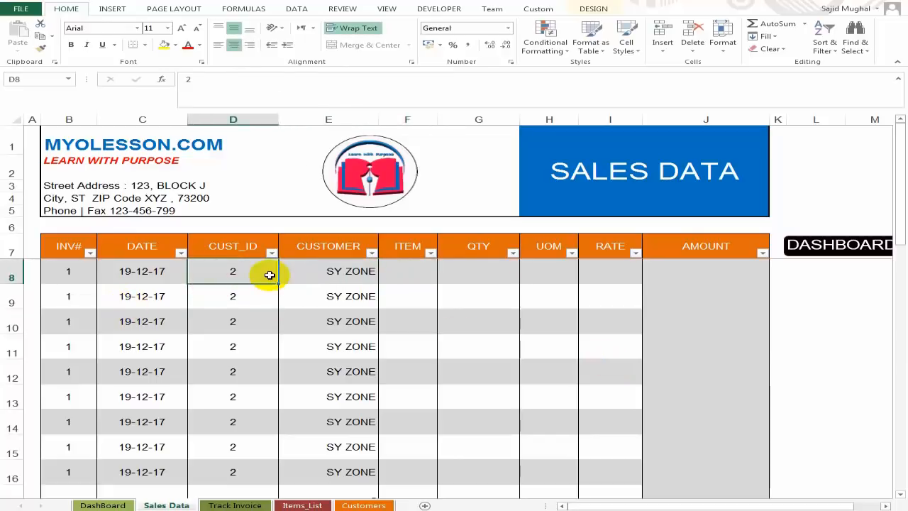
Add a List data validation to CUST_ID cell D8 with column B of the Customers sheet, =Customers!$B:$B, as the source.
click(295, 8)
click(517, 49)
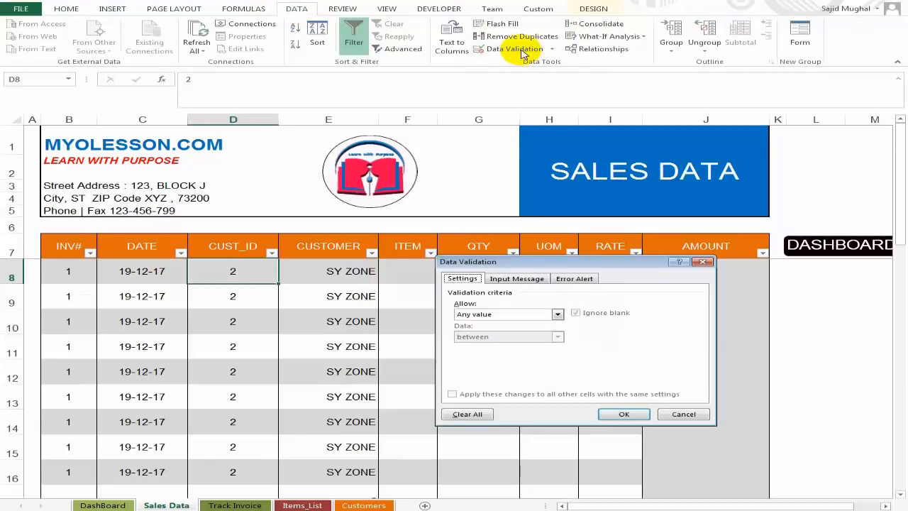
click(558, 315)
click(515, 348)
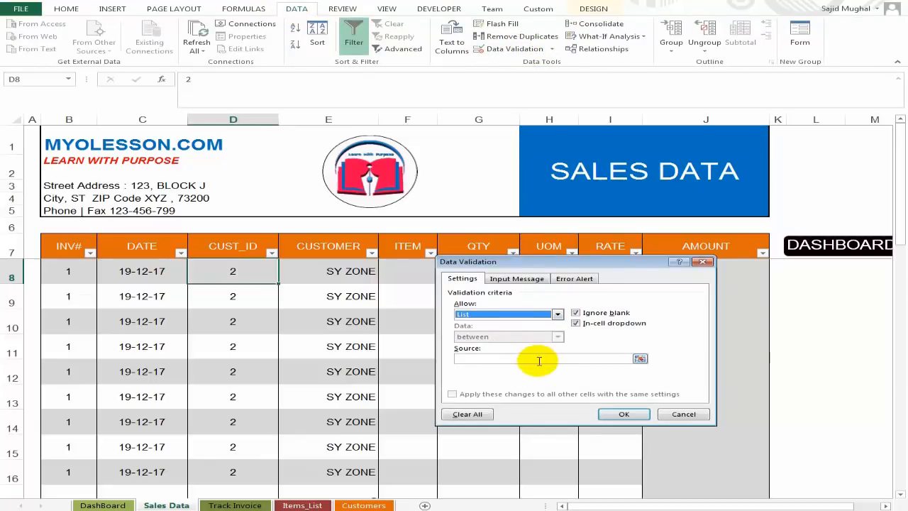
click(539, 359)
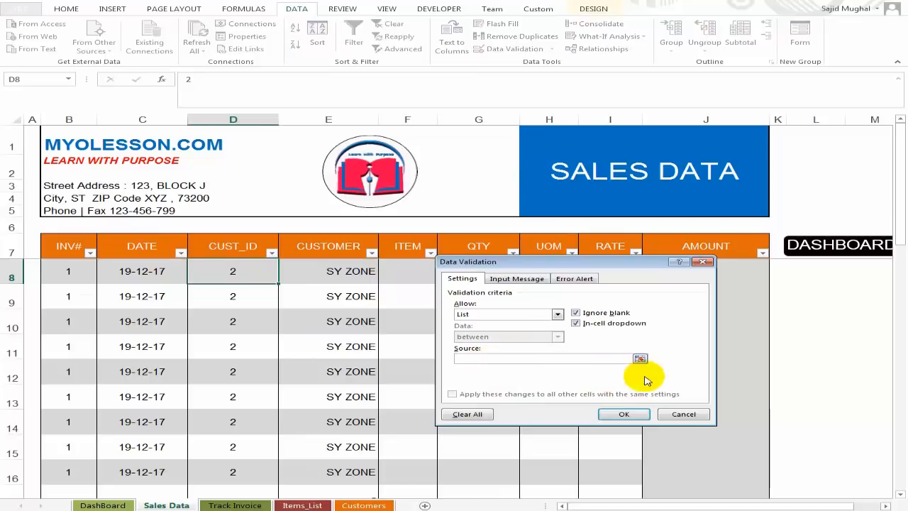
click(344, 506)
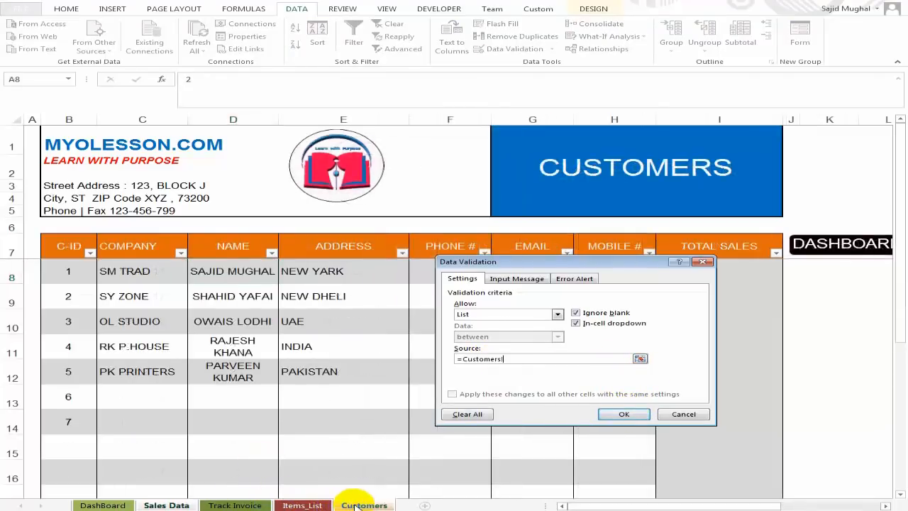
click(60, 120)
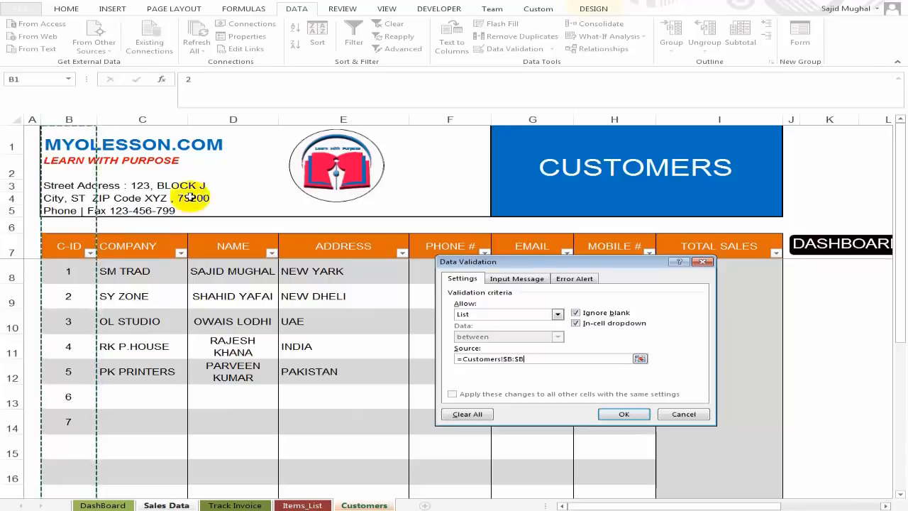
click(622, 416)
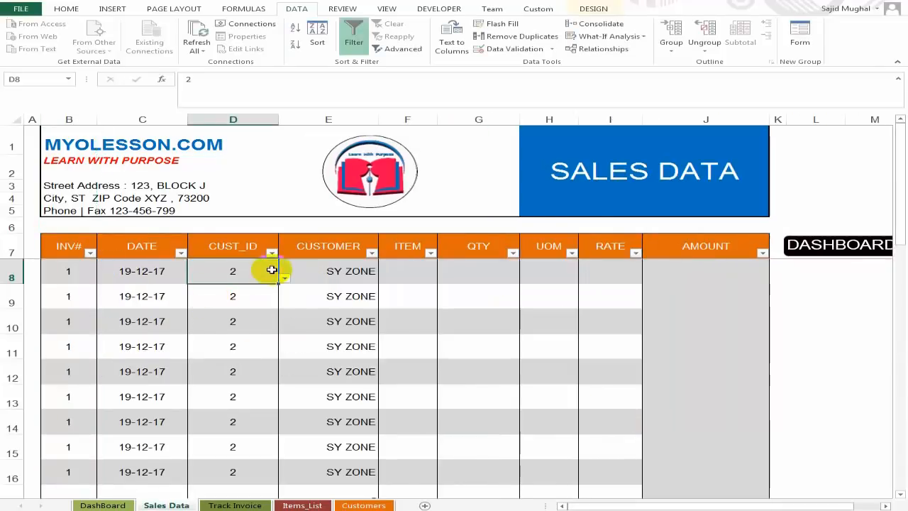
key(shift+Down)
key(shift+Down)
key(shift+Down)
key(shift+Down)
key(shift+Down)
key(shift+Down)
key(shift+Down)
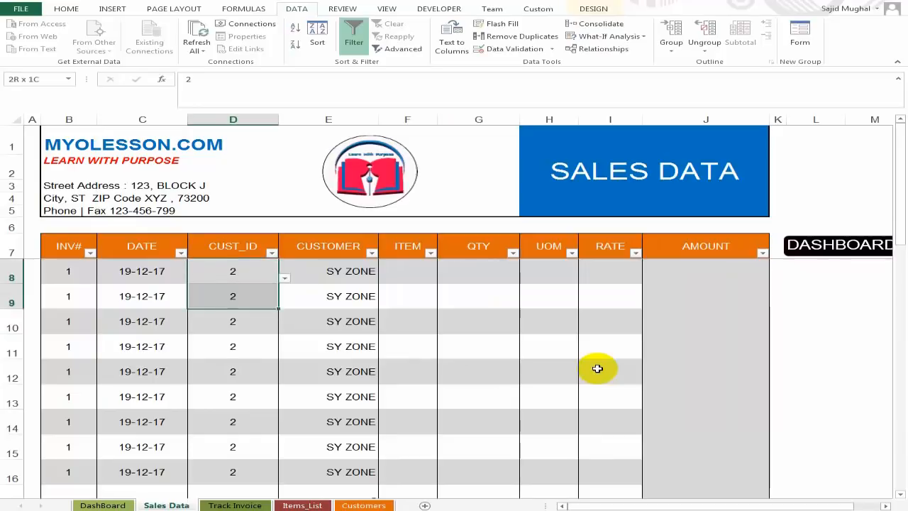
key(ctrl+q)
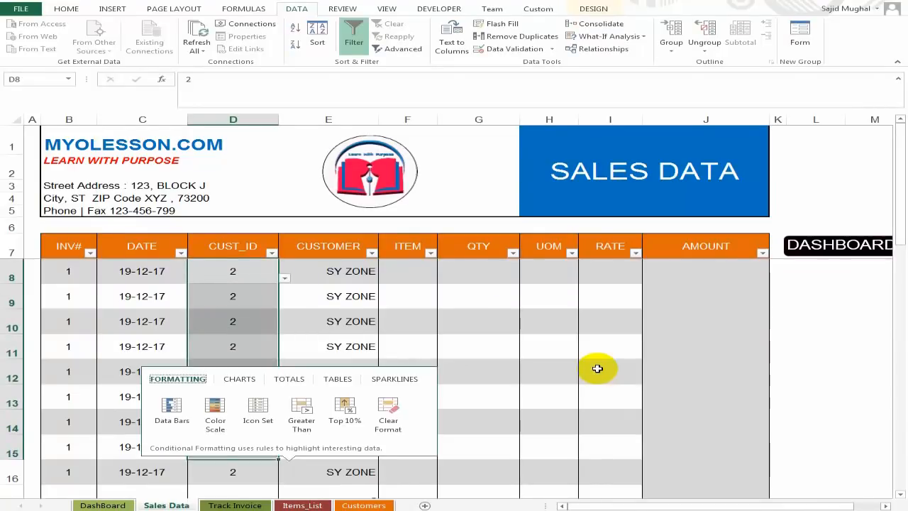
key(Escape)
key(Down)
key(Up)
key(Down)
key(Up)
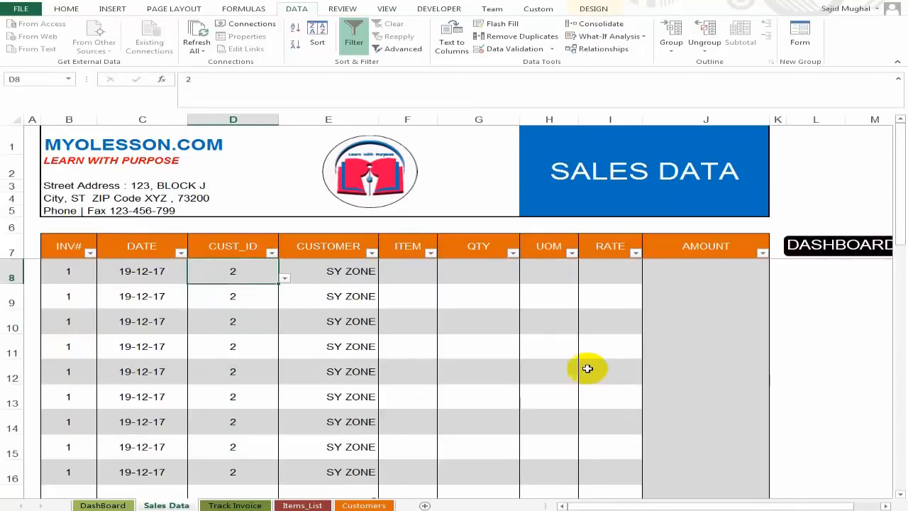
View the customer ID choices in D8's drop-down list without changing the ID, and widen the ITEM column.
click(284, 278)
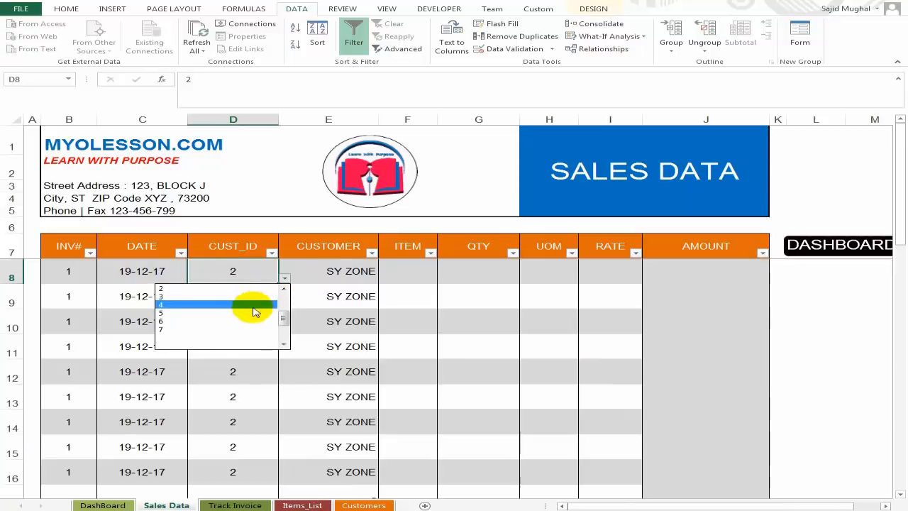
click(289, 275)
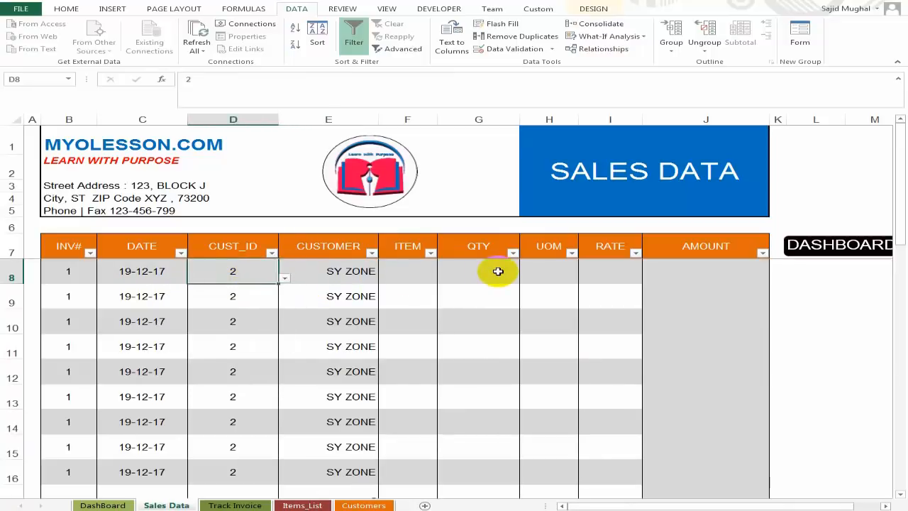
key(Right)
key(Right)
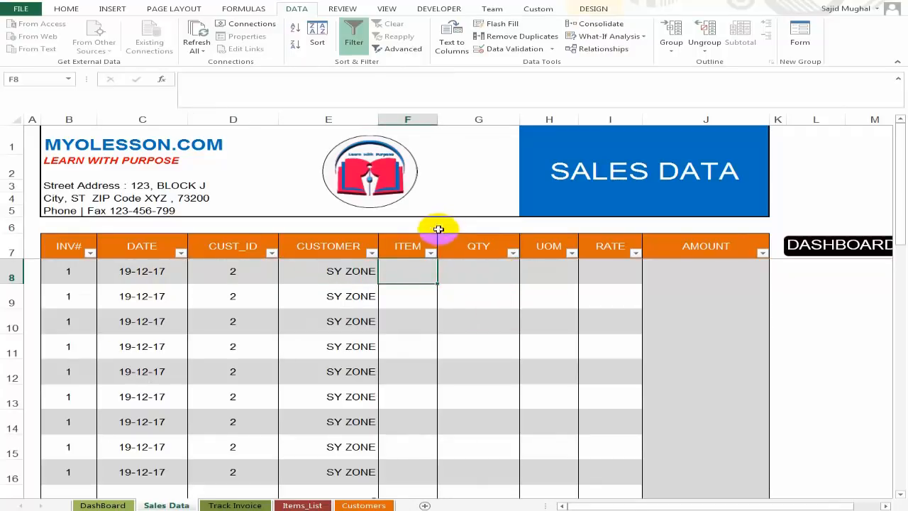
drag(436, 120, 460, 117)
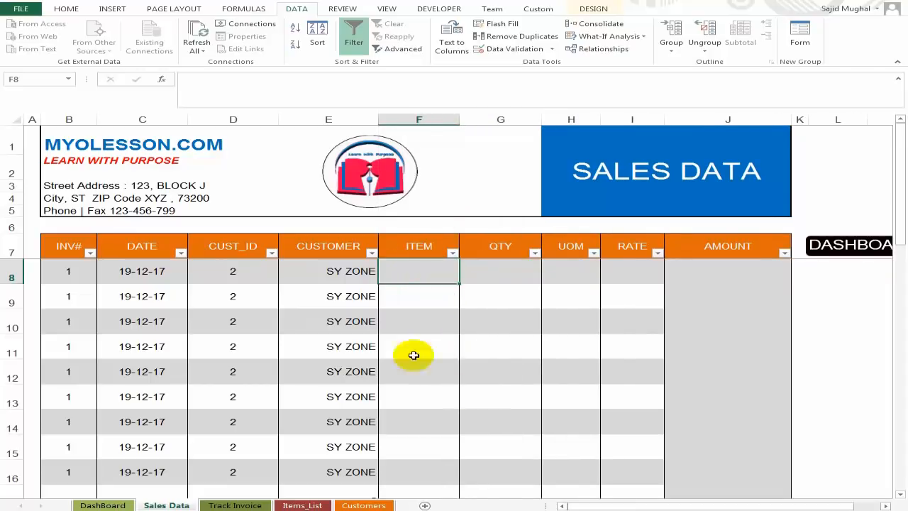
Add a List data validation to ITEM cell F8 with column C of the Items_List sheet, =Items_List!$C:$C, as the source.
click(515, 49)
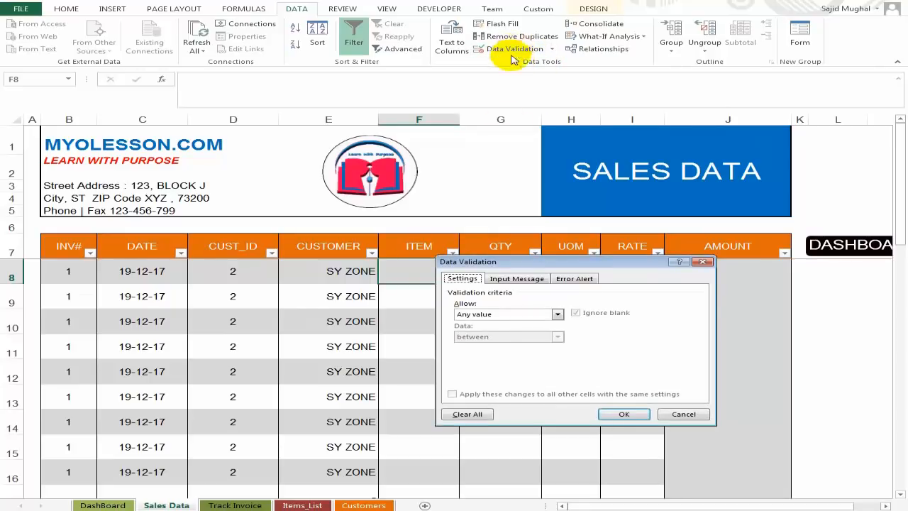
click(559, 317)
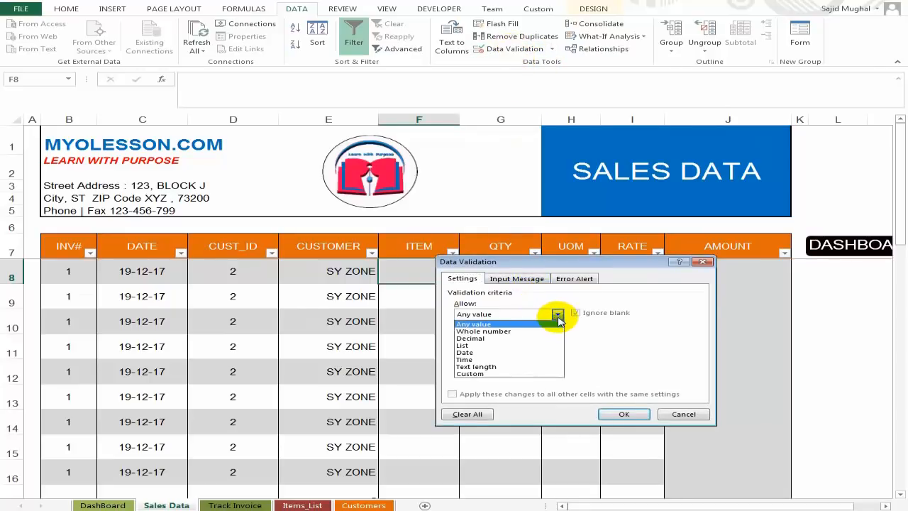
click(538, 348)
click(639, 360)
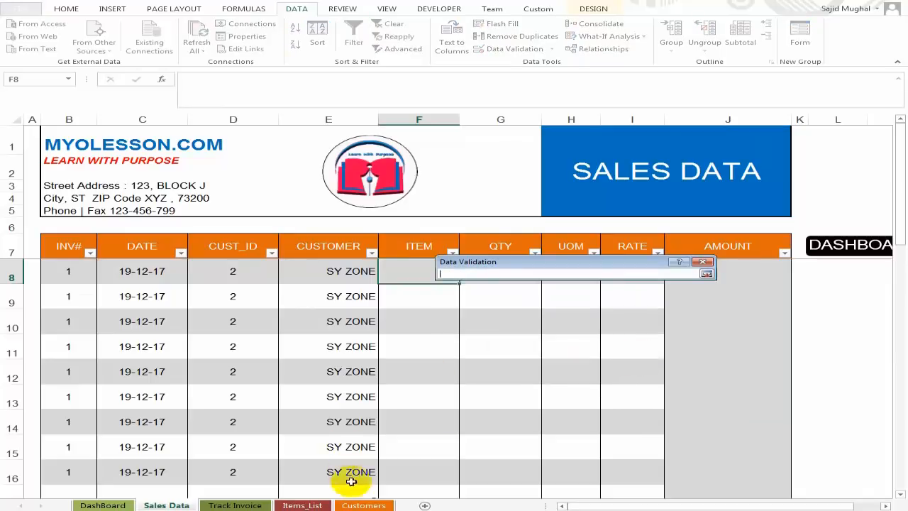
click(303, 505)
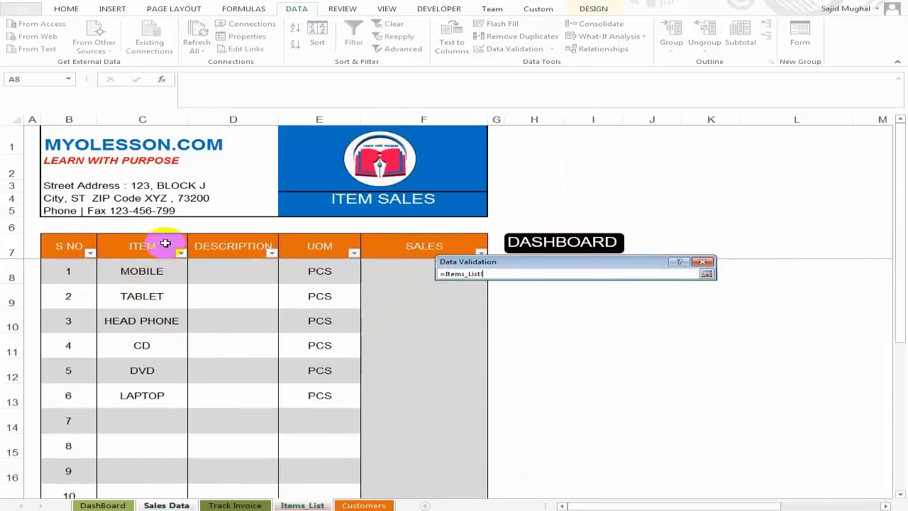
click(163, 119)
click(163, 119)
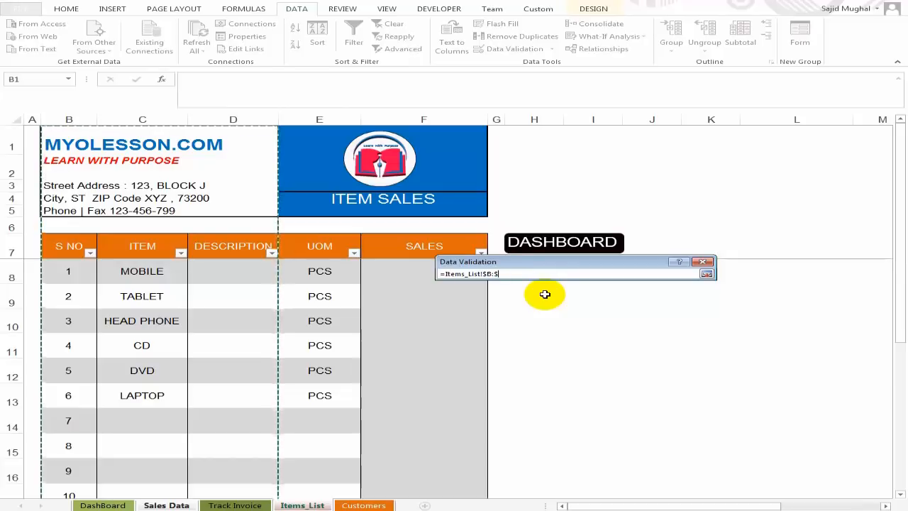
key(BackSpace)
text(C)
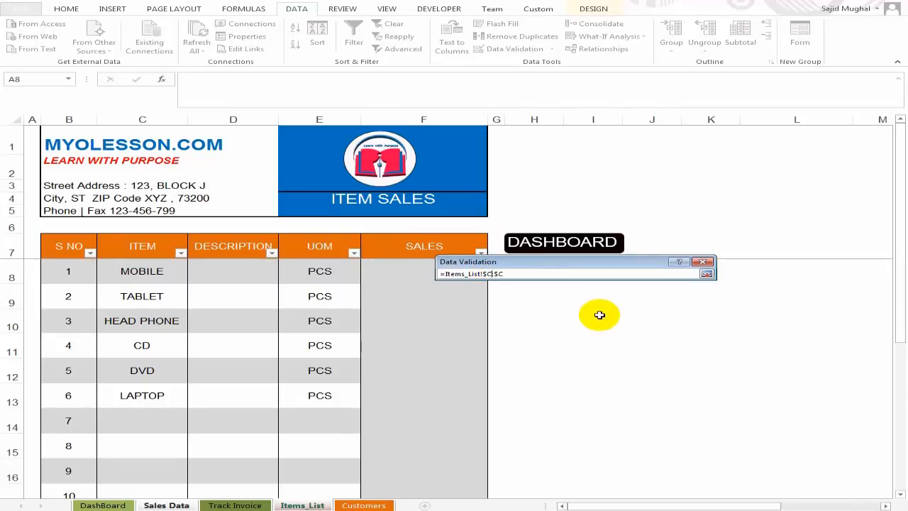
click(706, 275)
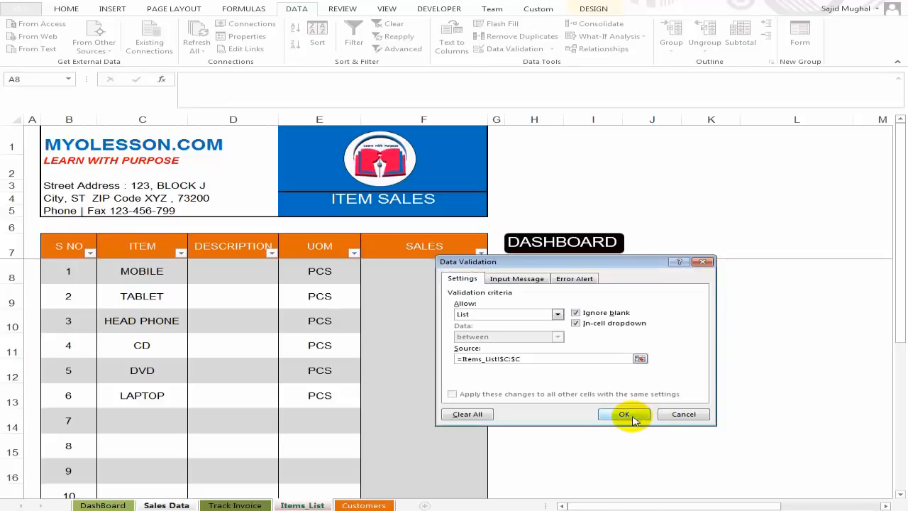
click(629, 415)
Choose MOBILE from the item drop-down list in F8.
click(465, 281)
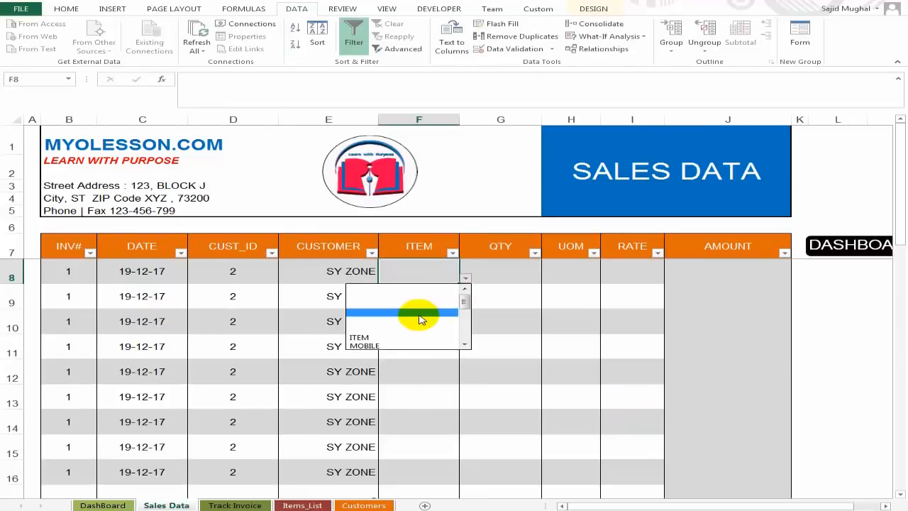
scroll(411, 310, down, 2)
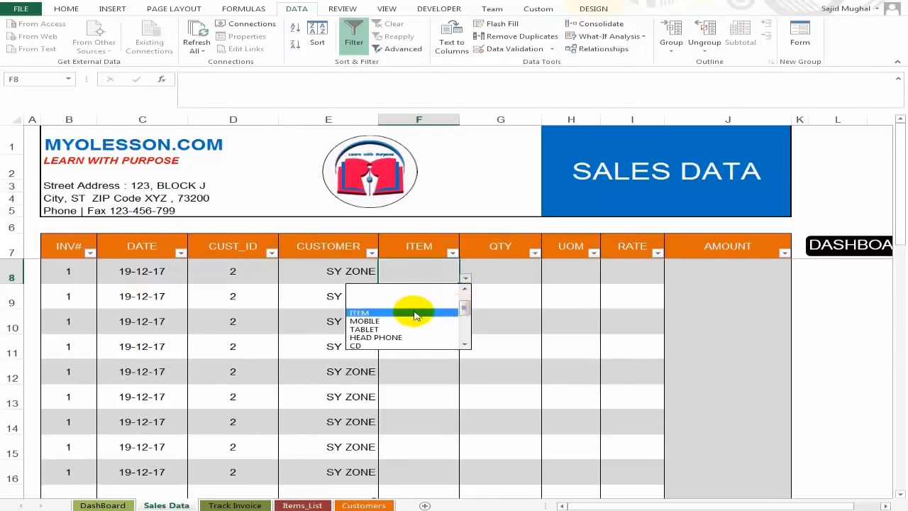
click(401, 319)
Fill F8's item and its drop-down list down the ITEM column to F16.
key(shift+Down)
key(shift+Down)
key(shift+Down)
key(shift+Down)
key(shift+Down)
key(shift+Down)
key(shift+Down)
key(shift+Down)
key(shift+Down)
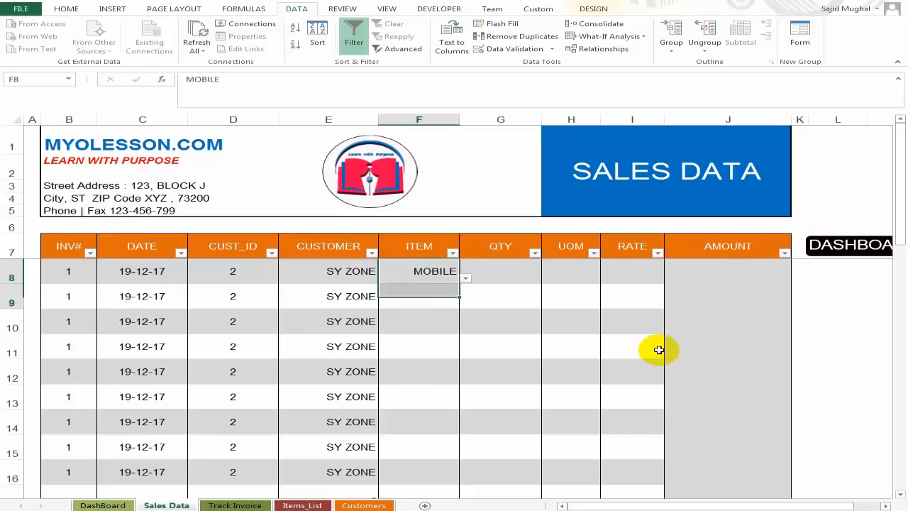
key(shift+Up)
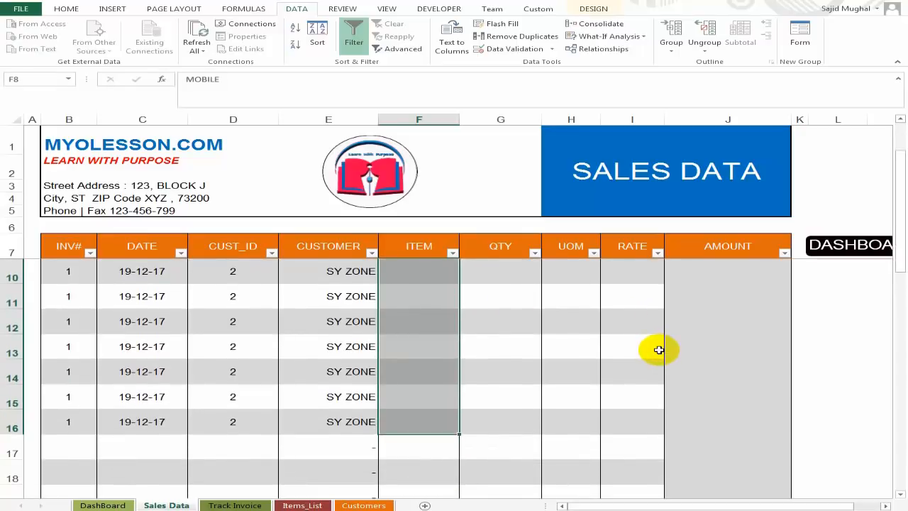
key(ctrl+d)
Change the item in F9 to DVD and the item in F10 to CD.
key(Down)
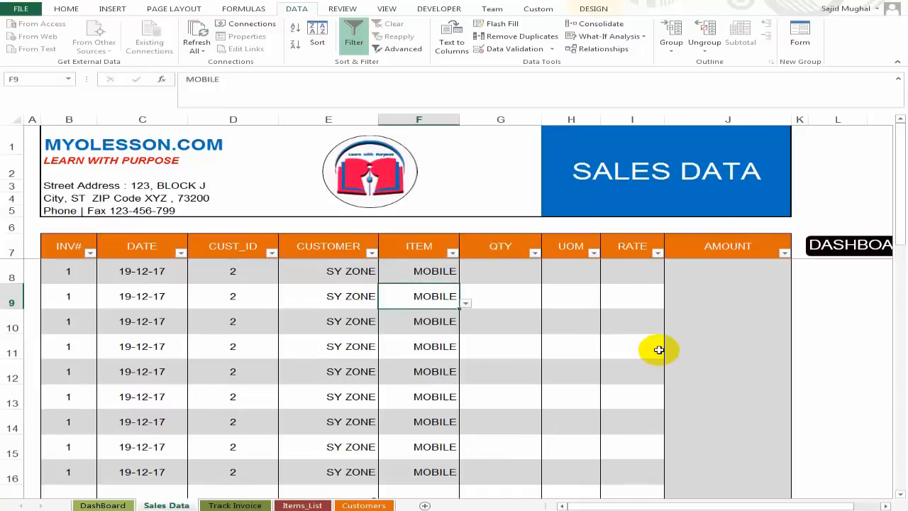
text(d)
key(Return)
text(DVD)
key(Return)
text(CD)
key(Return)
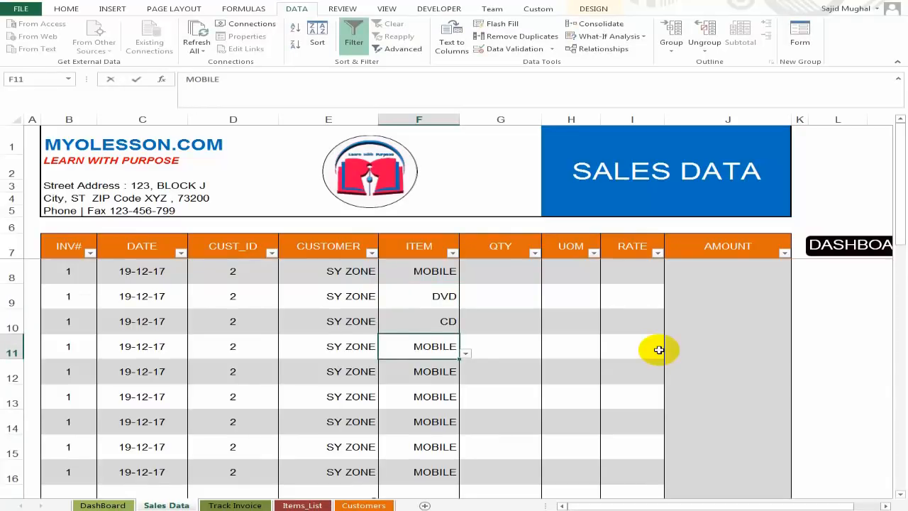
Test the item validation by trying to enter the unlisted item DFDF in F11.
text(DFDF)
key(Return)
key(Escape)
Set the item in F11 to LAPTOP and choose HEAD PHONE from the drop-down list in F12.
text(L)
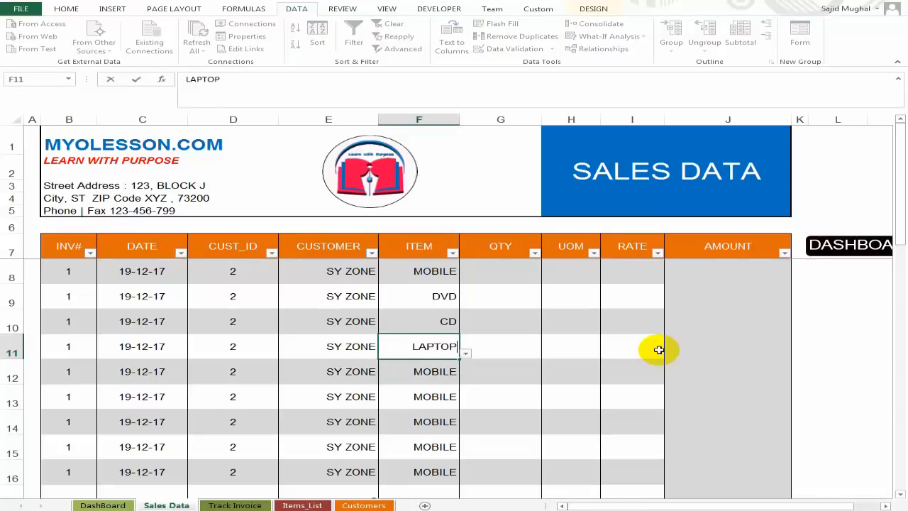
text(APTOP)
key(Return)
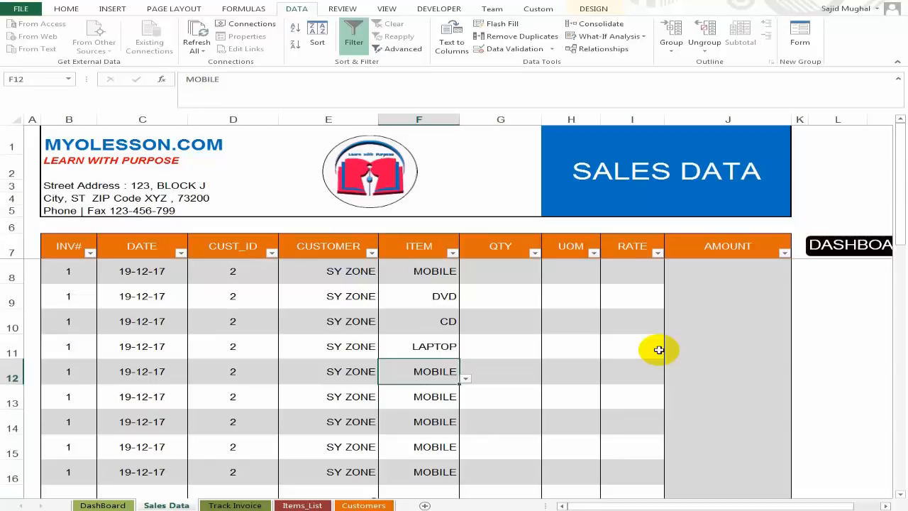
click(466, 378)
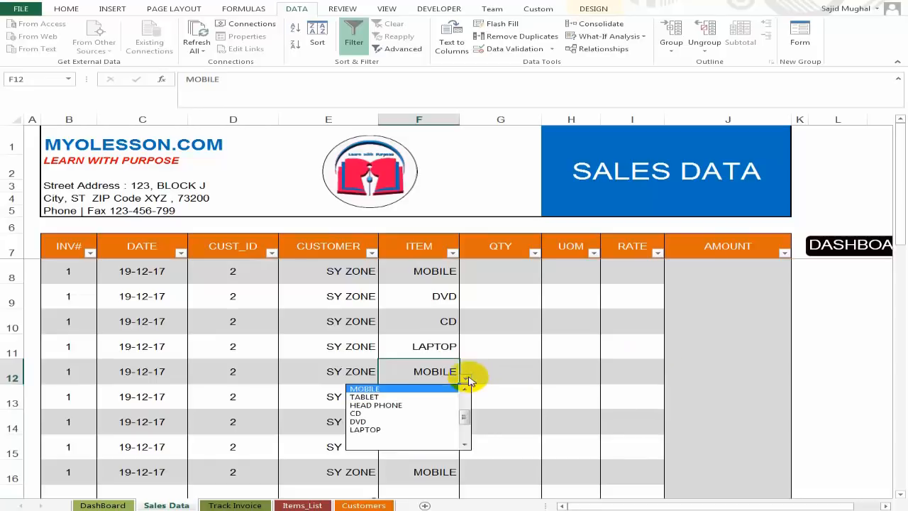
click(435, 407)
click(505, 377)
drag(436, 388, 438, 363)
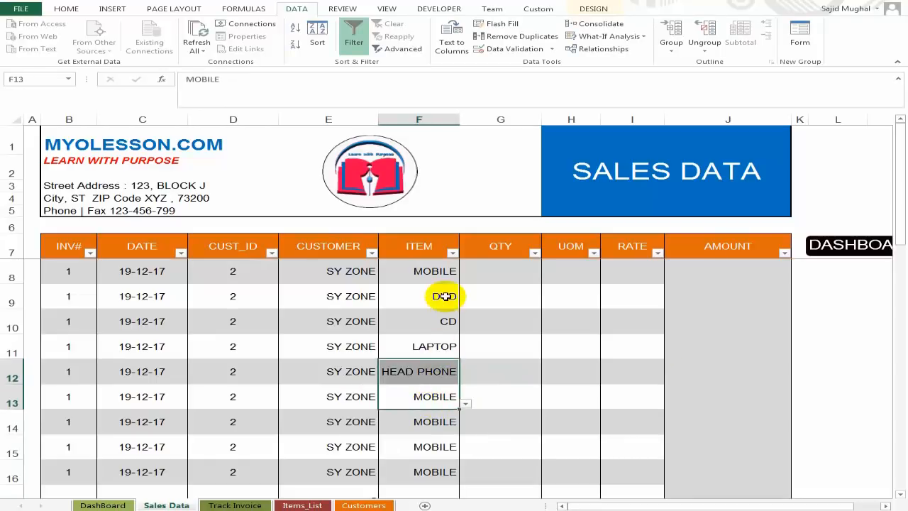
Copy the items DVD, CD and LAPTOP from F9:F11 into F13:F15.
click(447, 296)
key(shift+Down)
key(shift+Down)
key(ctrl+c)
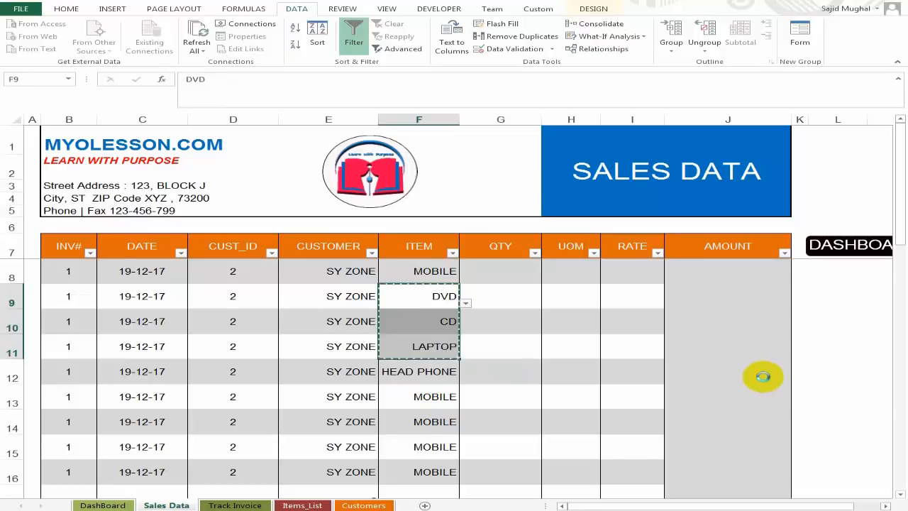
key(Down)
key(Down)
key(Down)
key(Down)
key(ctrl+v)
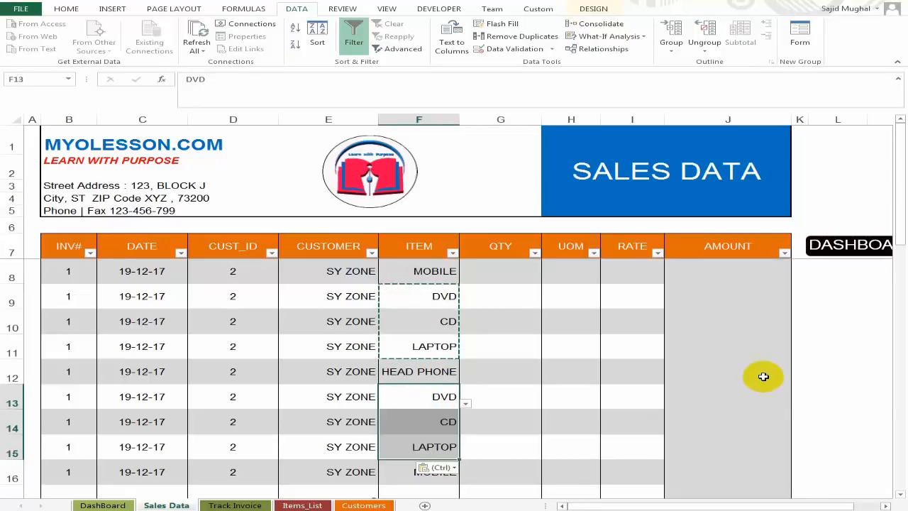
key(Down)
key(Down)
key(Down)
key(Down)
key(Up)
key(Right)
key(ctrl+Up)
key(Down)
key(Down)
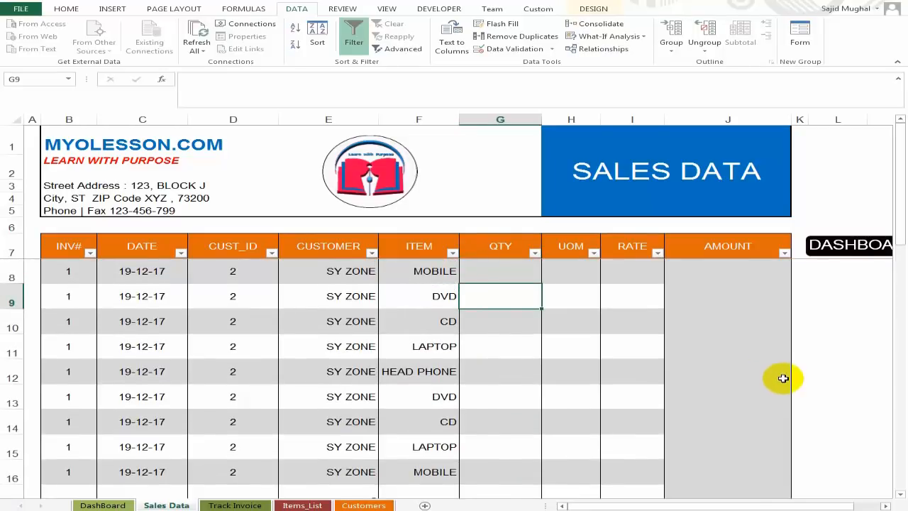
key(Up)
key(Left)
key(Right)
key(Up)
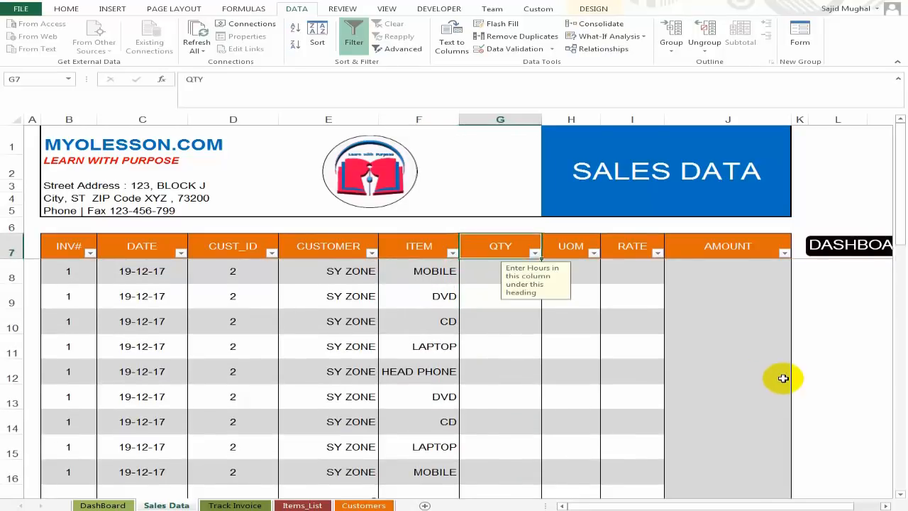
Enter the quantities 1, 2, 3 and 6 in QTY cells G8 to G11.
key(Down)
key(Left)
key(Right)
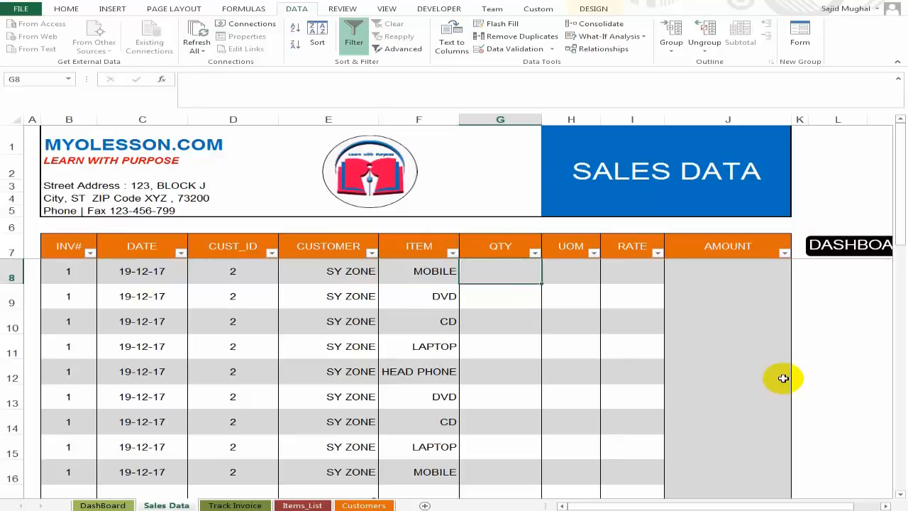
key(Left)
key(Right)
key(Left)
key(Right)
text(1)
key(Return)
text(2)
key(Return)
text(3)
key(Return)
text(6)
key(Return)
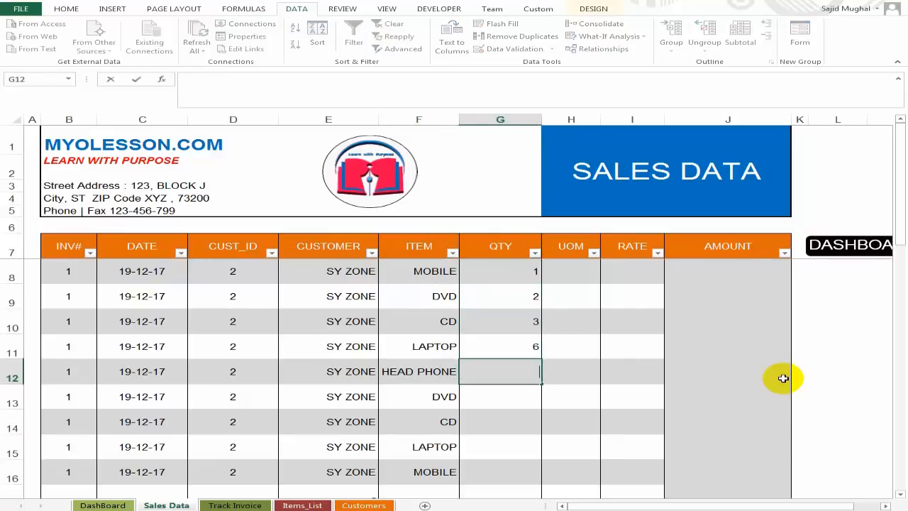
Enter the quantities 5, 4, 5, 3 and 1 in G12 to G16 and clear the stray entry in G17.
text(5)
key(Return)
text(5)
key(Return)
text(3)
key(Return)
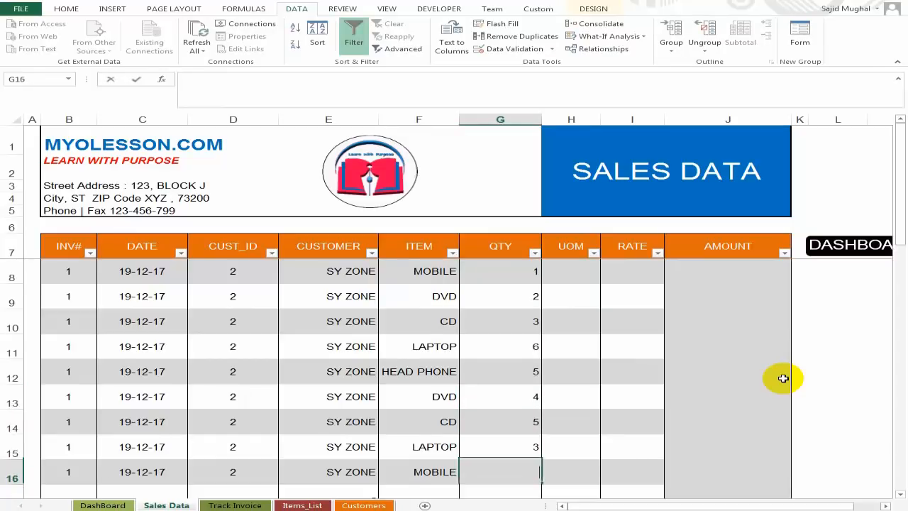
text(1)
key(Return)
text(2)
key(Return)
key(Right)
key(Left)
key(Down)
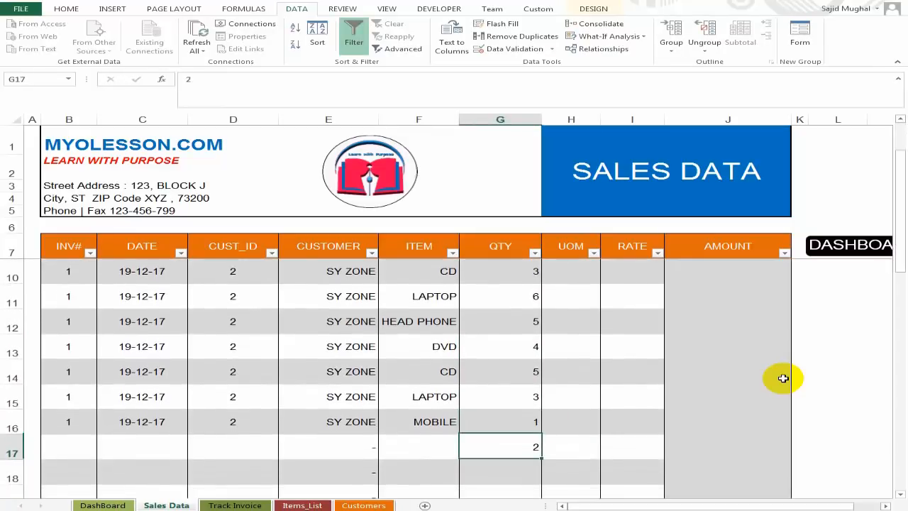
key(Delete)
Enter PCS in capitals as the unit of measure in UOM cell H8.
key(Up)
key(Right)
key(ctrl+Up)
key(Down)
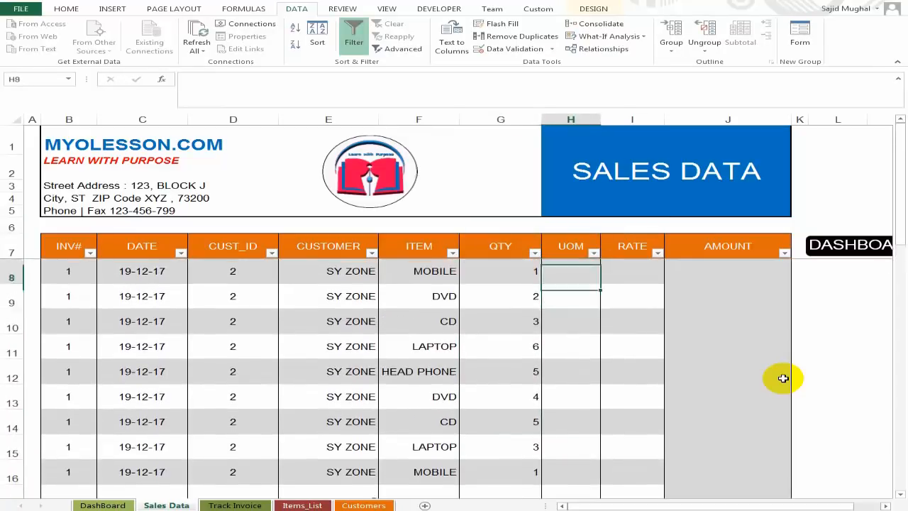
key(Up)
key(Down)
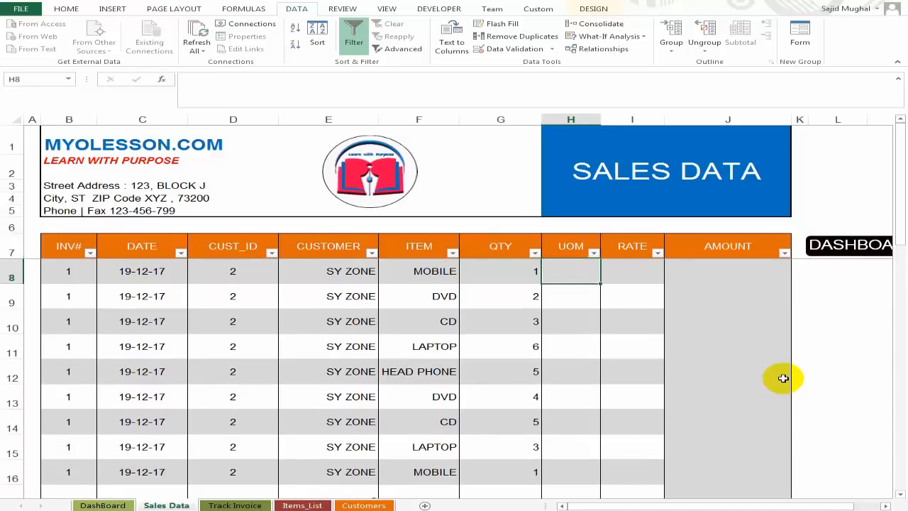
text(Pcs)
key(Return)
key(Up)
text(pcs)
key(Return)
key(Up)
text(PCS)
key(Return)
Fill the PCS unit from H8 down the UOM column to H16.
key(shift+Down)
key(shift+Down)
key(shift+Down)
key(shift+Down)
key(shift+Down)
key(shift+Down)
key(shift+Down)
key(shift+Down)
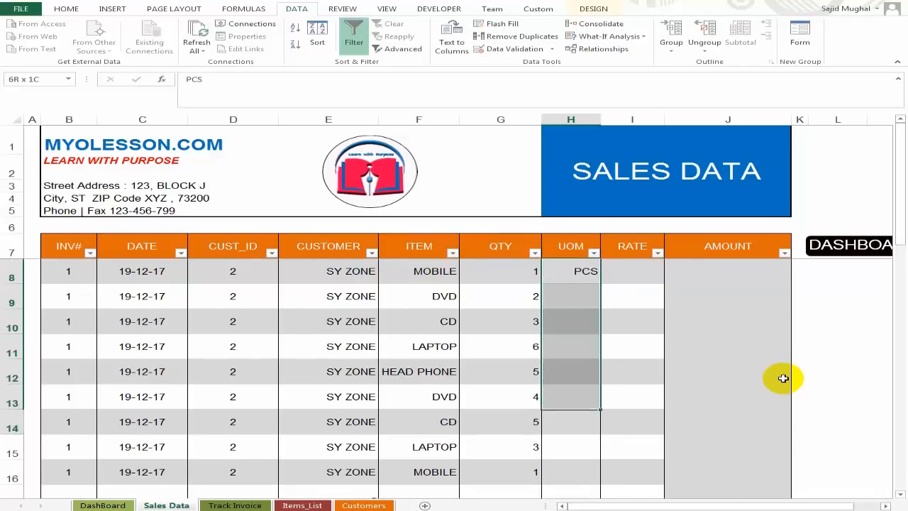
key(shift+Up)
Enter the rates 25000, 150, 100 and 25000 in RATE cells I8 to I11.
key(Right)
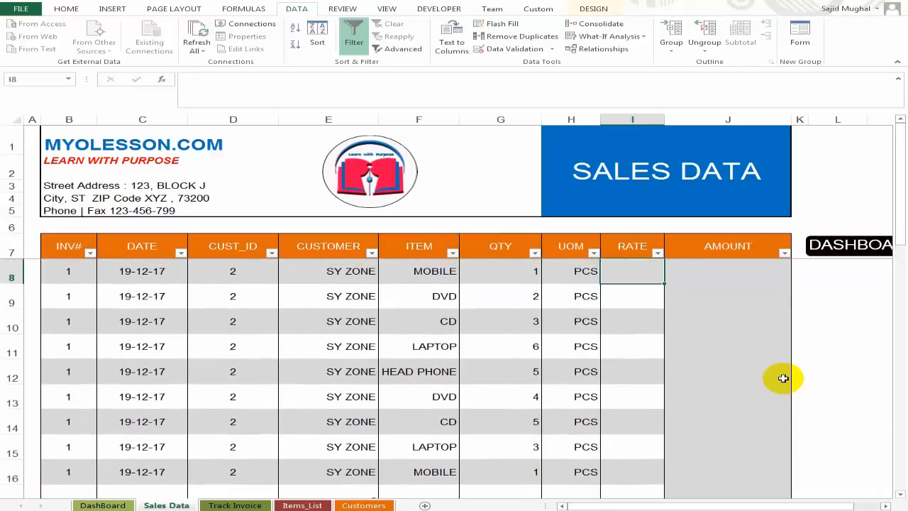
text(25000)
key(Return)
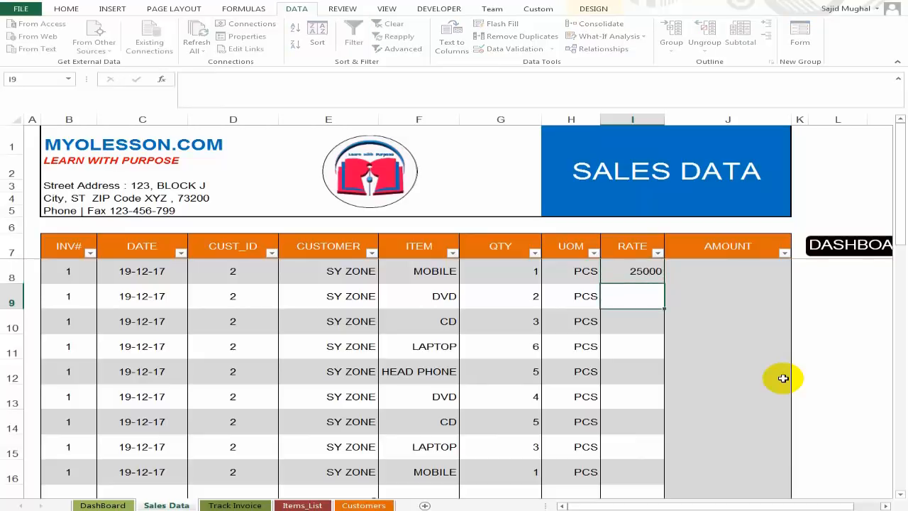
text(150)
key(Return)
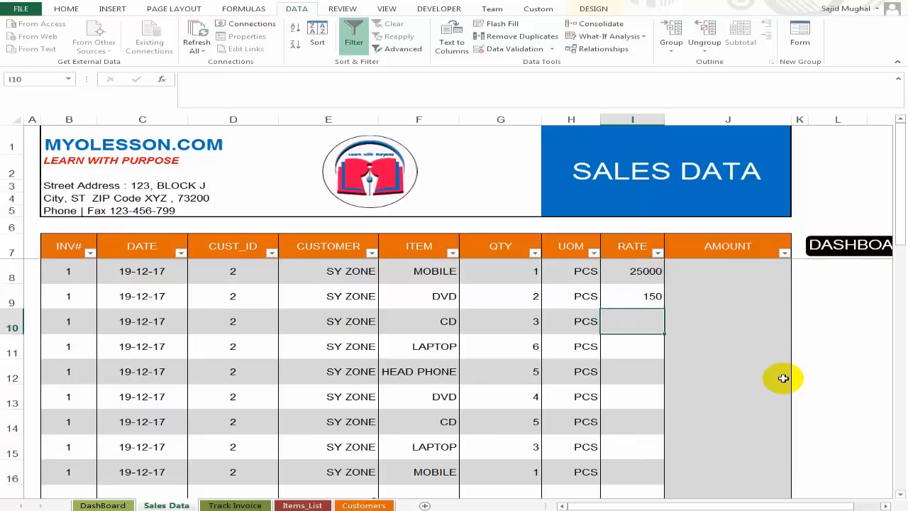
text(100)
key(Return)
text(250)
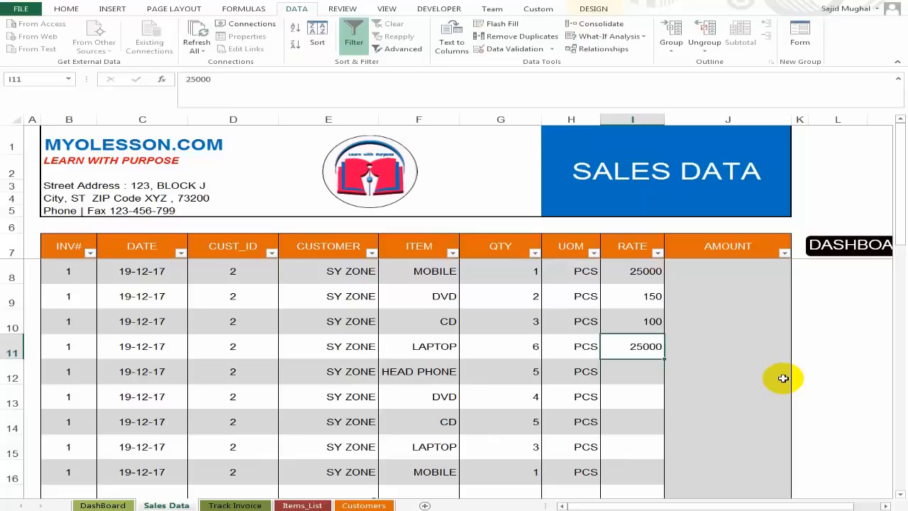
text(00)
key(Return)
Enter the rates 150, 100, 50, 30000 and 15000 in RATE cells I12 to I16.
text(150)
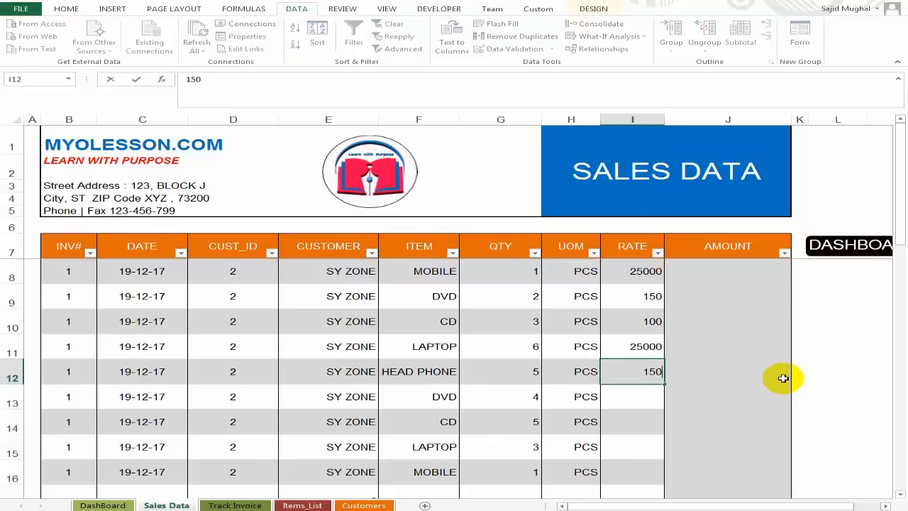
key(Return)
text(100)
key(Return)
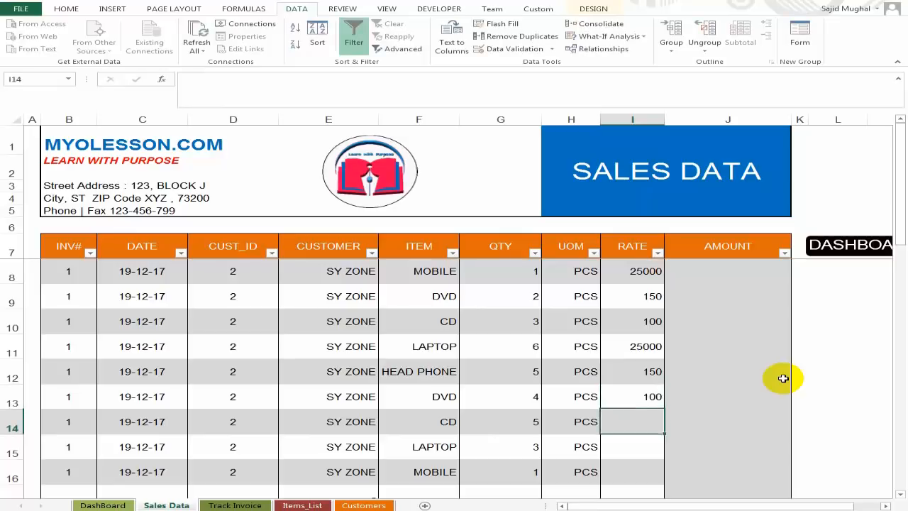
text(50)
key(Return)
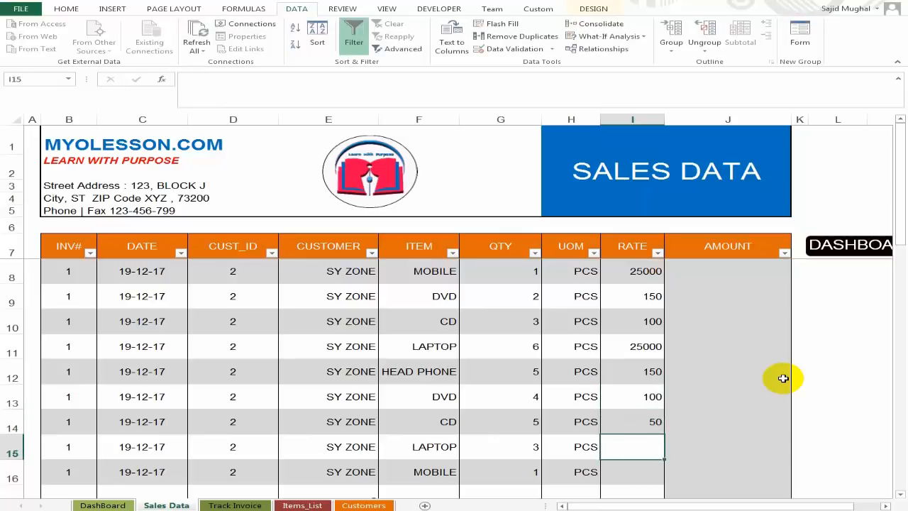
text(30000)
key(Return)
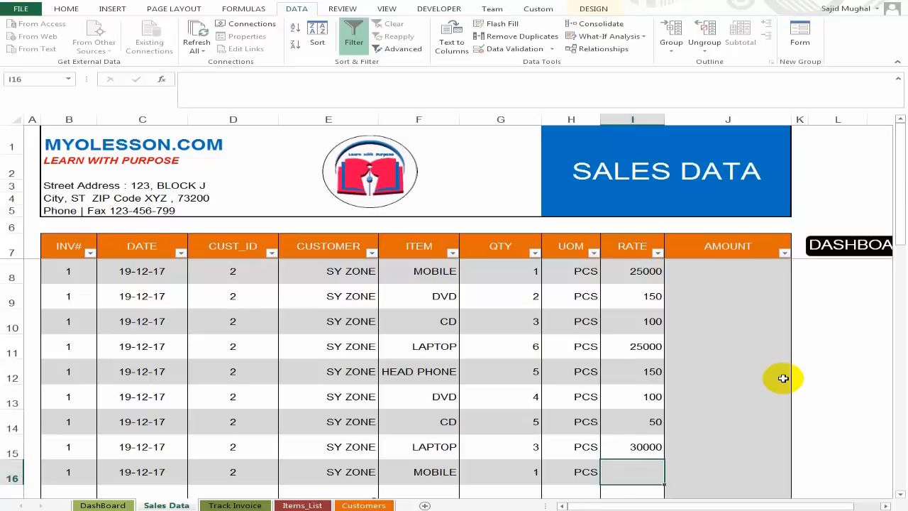
text(15000)
key(Tab)
key(Up)
key(Up)
key(Up)
key(Up)
key(Up)
key(Up)
key(Up)
key(Up)
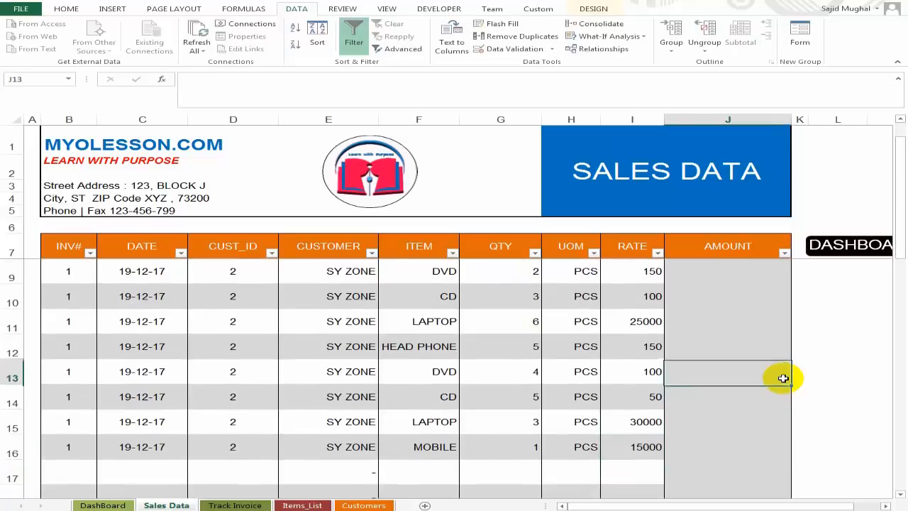
key(Up)
key(Down)
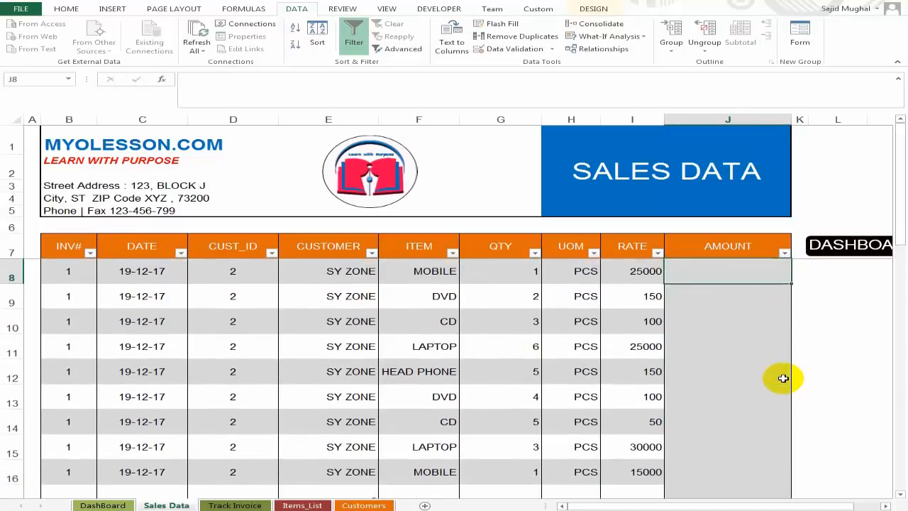
text(=[@RATE)
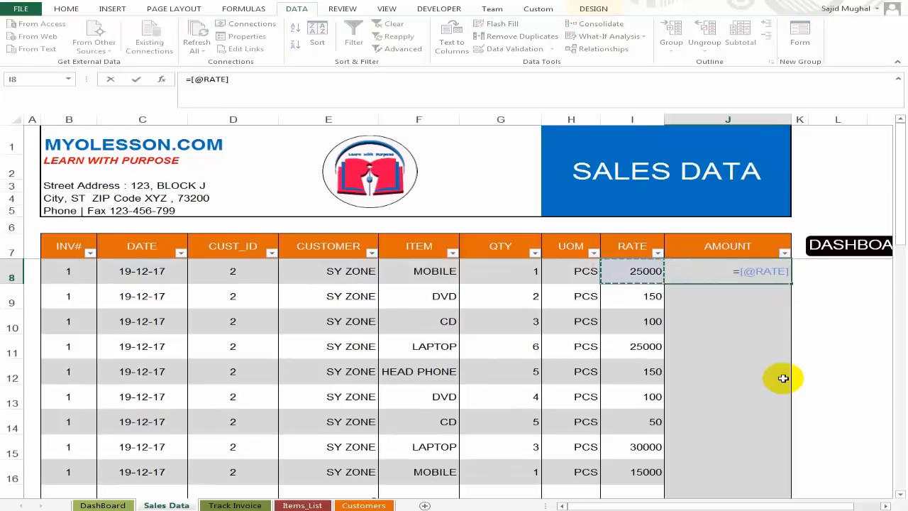
key(Left)
key(Left)
key(Return)
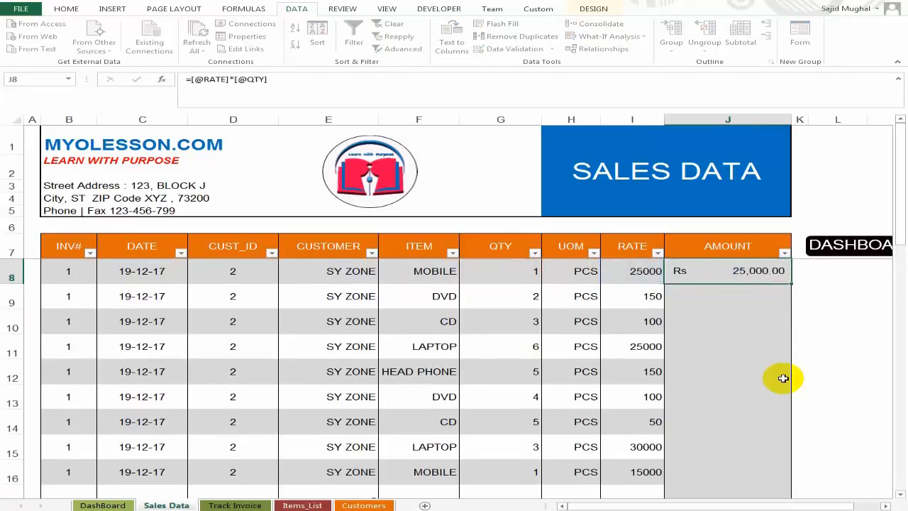
key(shift+Down)
key(shift+Down)
key(shift+Down)
key(shift+Down)
key(shift+Down)
key(shift+Down)
key(shift+Down)
key(shift+Down)
key(shift+Down)
key(shift+Down)
key(shift+Down)
key(shift+Down)
key(shift+Down)
key(shift+Down)
key(shift+Down)
key(shift+Down)
key(shift+Down)
key(shift+Down)
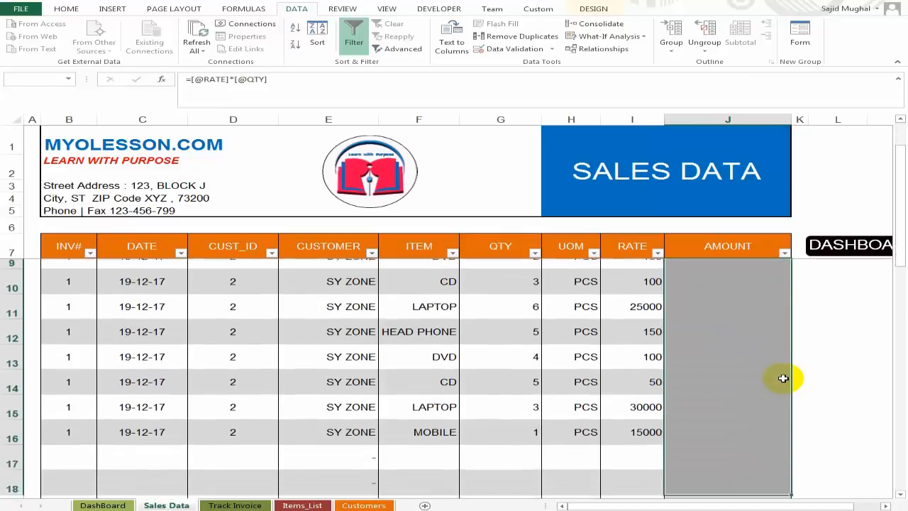
key(shift+Down)
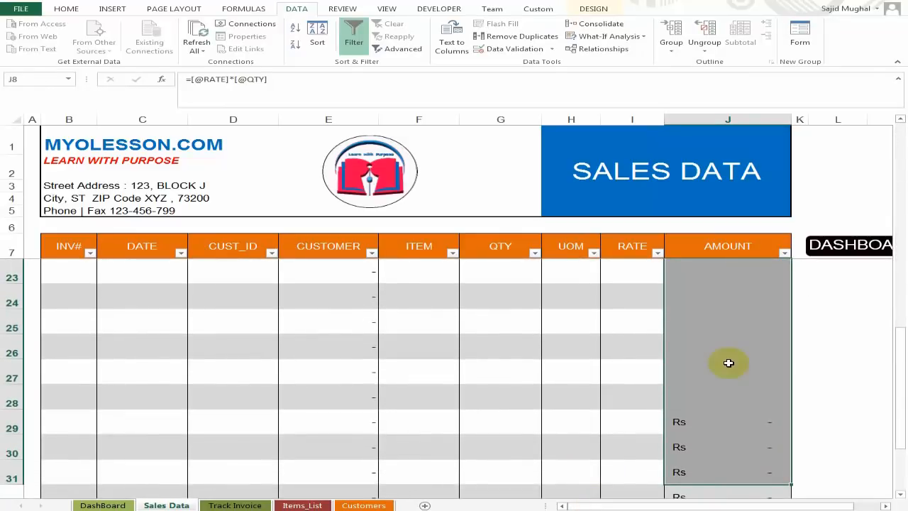
key(Up)
key(Down)
key(Down)
key(Down)
key(Up)
key(Up)
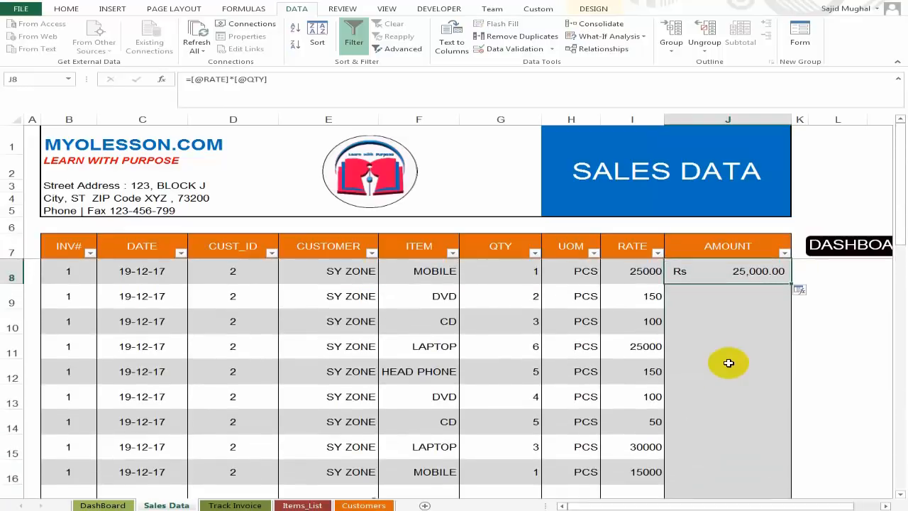
Fill the amount formula from J8 down the AMOUNT column to J22.
key(shift+Down)
key(shift+Down)
key(shift+Down)
key(shift+Down)
key(shift+Down)
key(shift+Down)
key(shift+Down)
key(shift+Down)
key(shift+Down)
key(shift+Down)
key(shift+Down)
key(shift+Down)
key(shift+Down)
key(shift+Down)
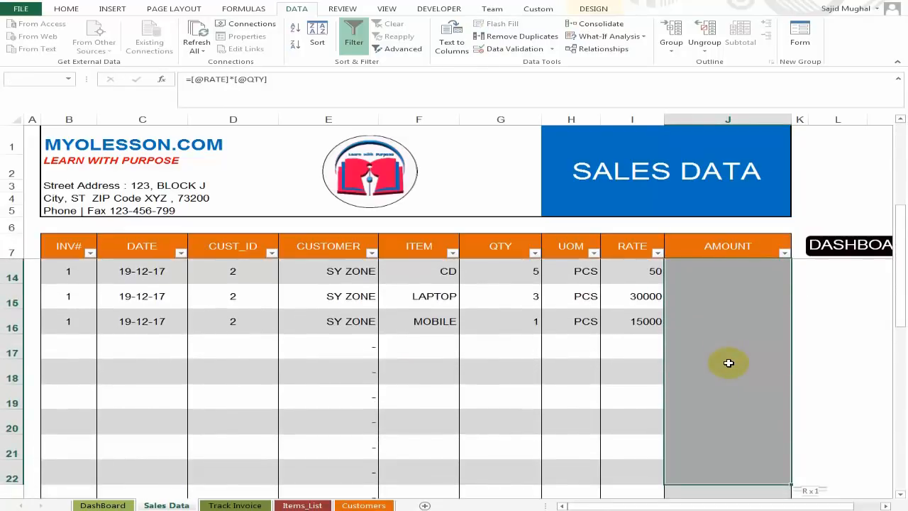
key(Up)
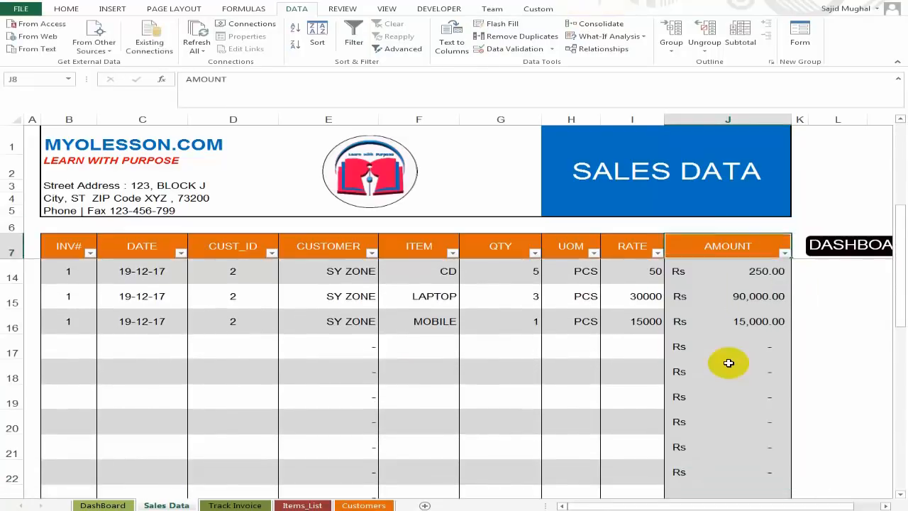
key(Down)
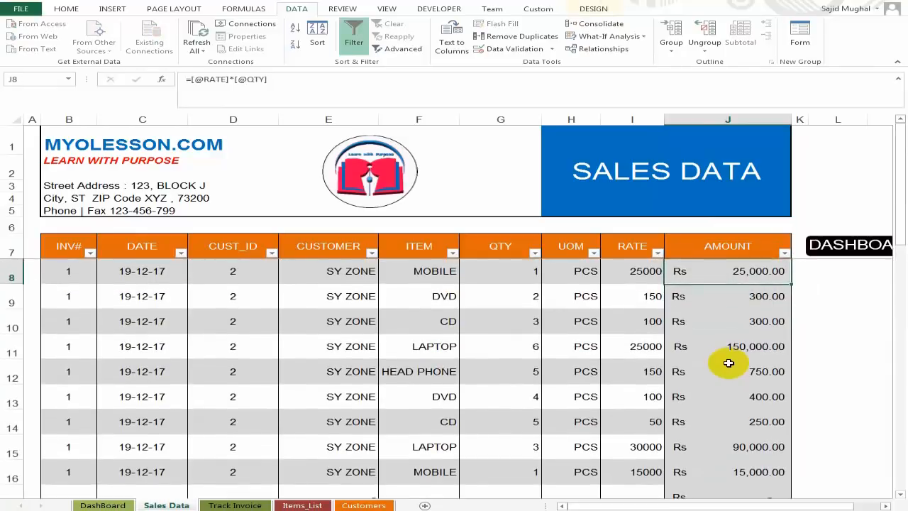
Total the whole AMOUNT column in J6, above its header, with the formula =SUM(Invoice4[AMOUNT]).
scroll(729, 362, down, 6)
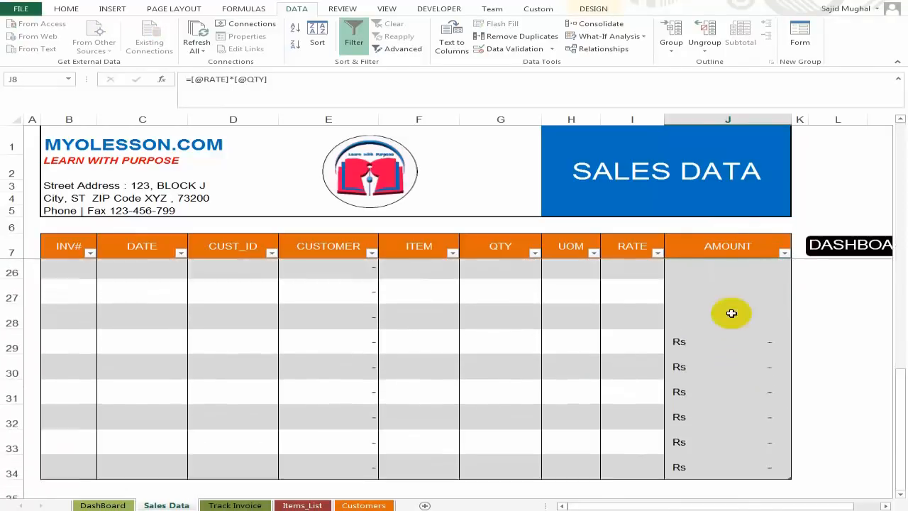
scroll(732, 313, up, 2)
click(774, 226)
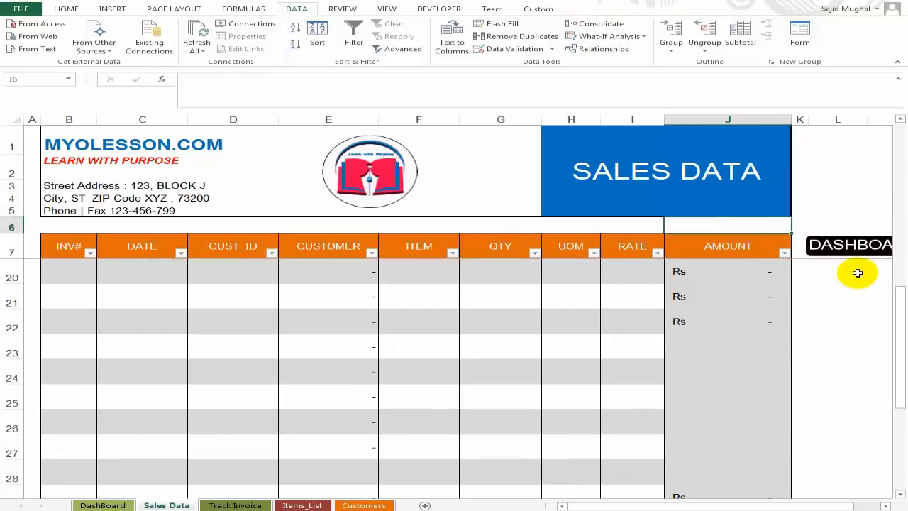
key(Down)
key(Up)
text(=SUM()
click(902, 251)
key(Down)
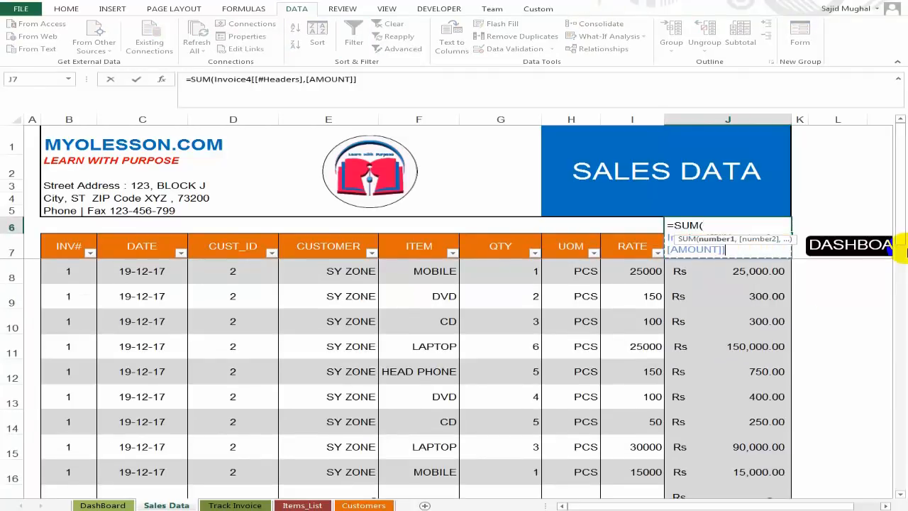
key(Down)
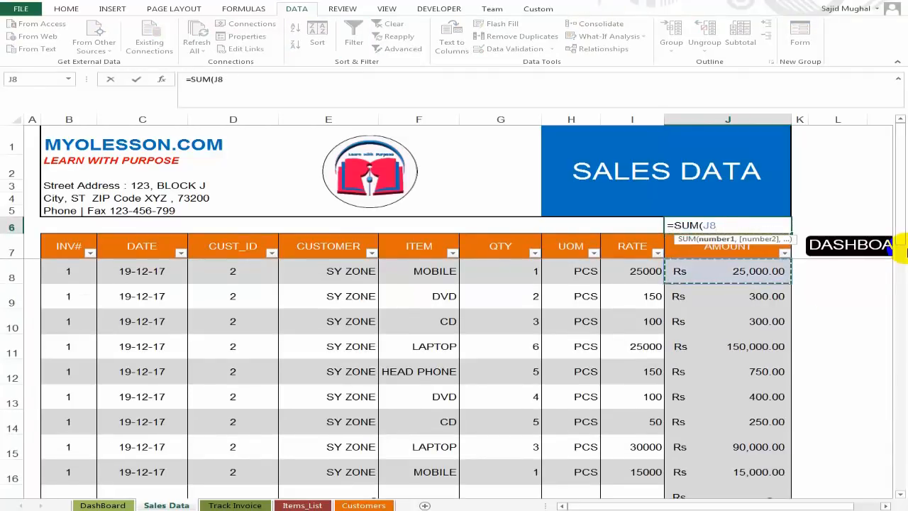
key(shift+Down)
key(shift+Down)
key(shift+Down)
key(shift+Down)
key(shift+Down)
key(shift+Down)
key(shift+Down)
key(shift+Down)
key(shift+Down)
key(shift+Down)
key(shift+Down)
key(shift+Down)
key(shift+Down)
key(shift+Down)
key(shift+Down)
key(shift+Down)
key(shift+Down)
key(shift+Down)
key(shift+Down)
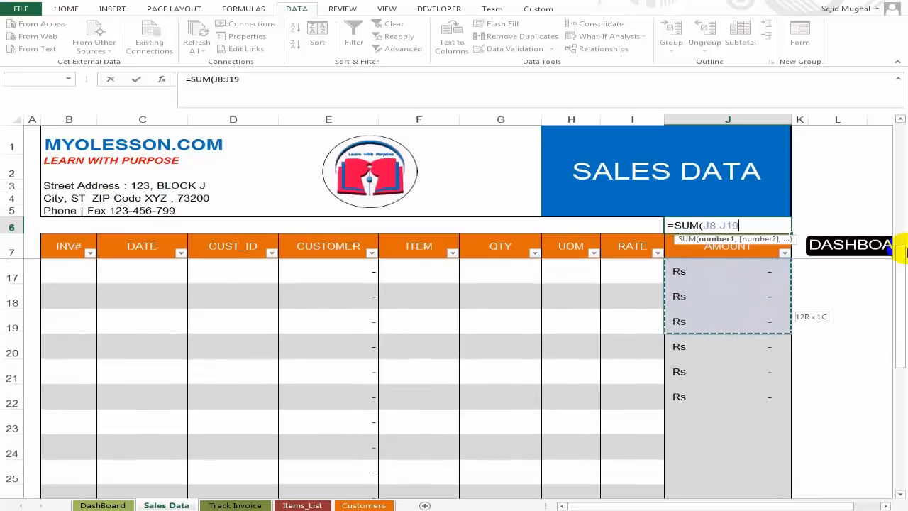
key(shift+Down)
key(shift+Down)
key(shift+Down)
key(shift+Down)
key(shift+Down)
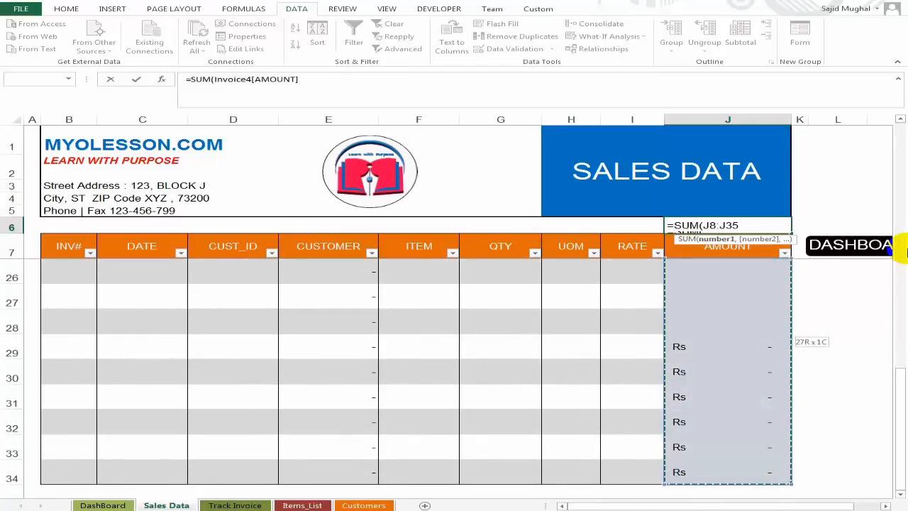
key(Return)
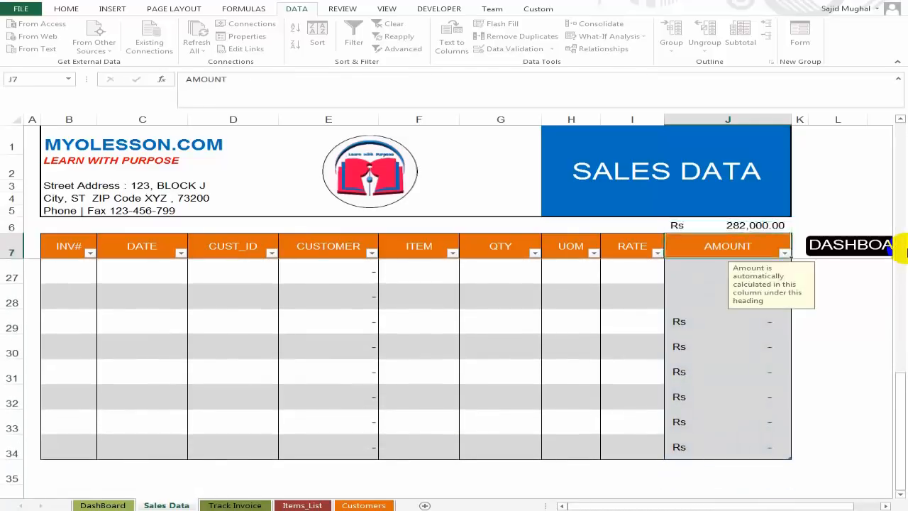
key(Up)
scroll(860, 292, up, 6)
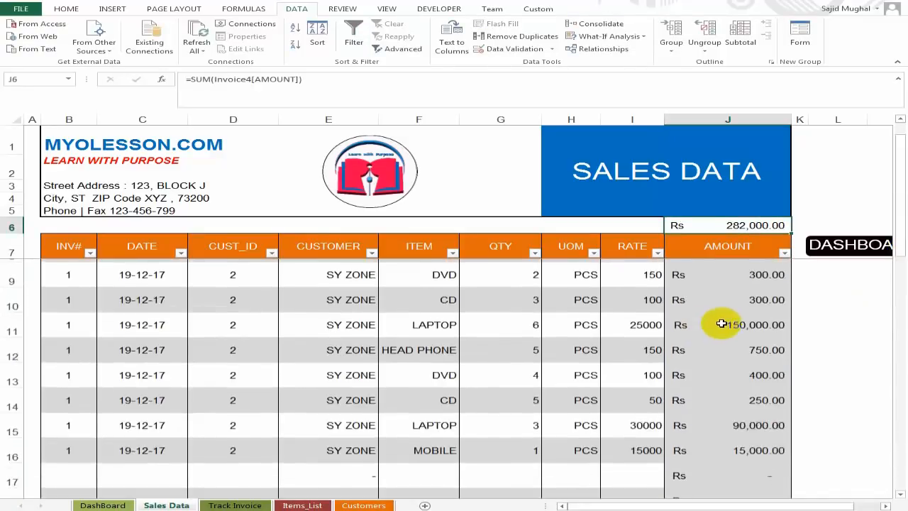
Review the Sales Data rows for invoices 1 and 2, including their customers, items, quantities, rates and amounts.
scroll(299, 342, down, 2)
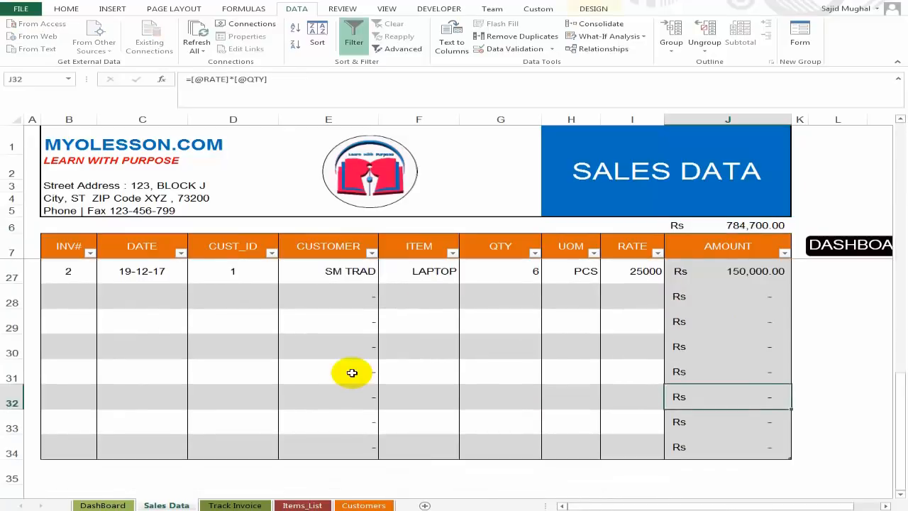
scroll(474, 352, up, 6)
scroll(147, 371, down, 2)
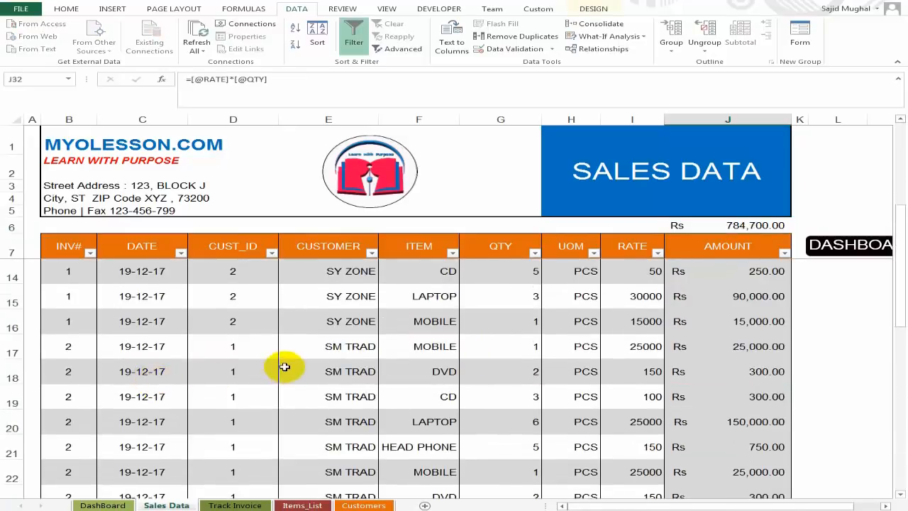
scroll(285, 367, up, 2)
scroll(206, 376, down, 2)
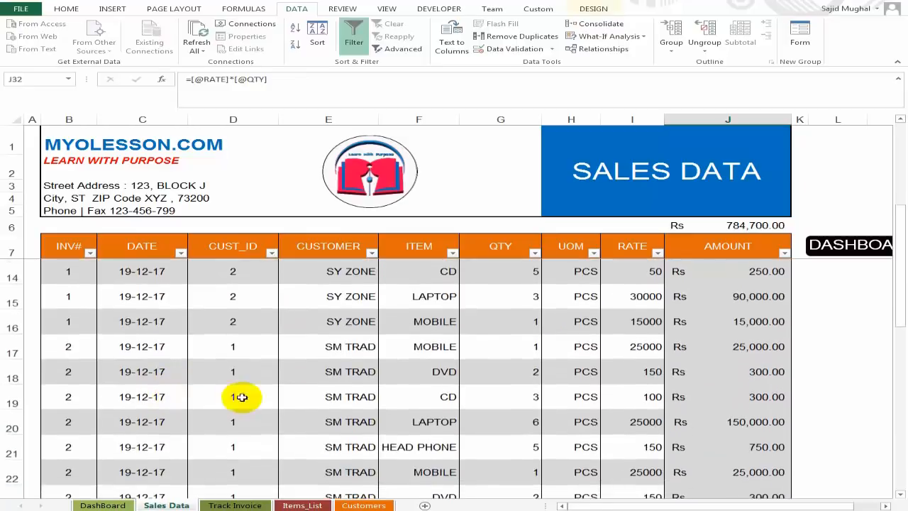
click(249, 344)
click(80, 345)
scroll(75, 396, down, 1)
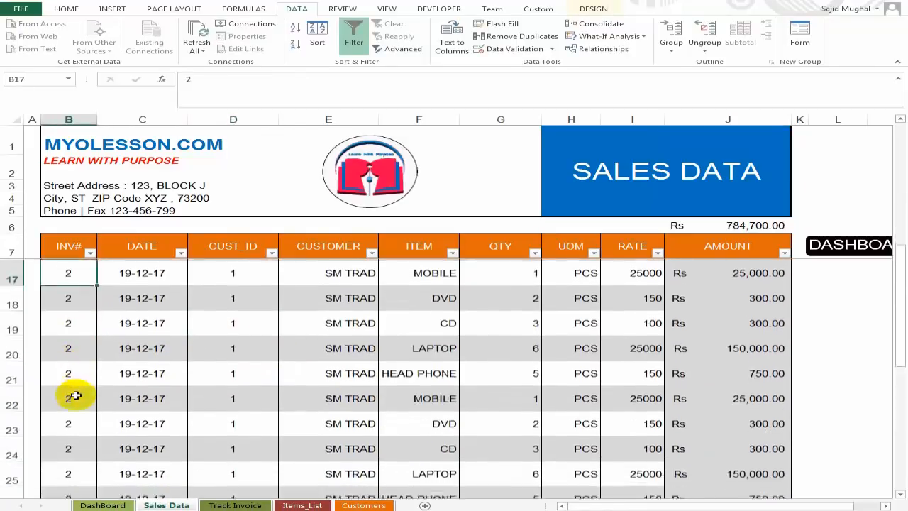
scroll(71, 380, down, 3)
scroll(106, 405, down, 3)
scroll(149, 369, up, 9)
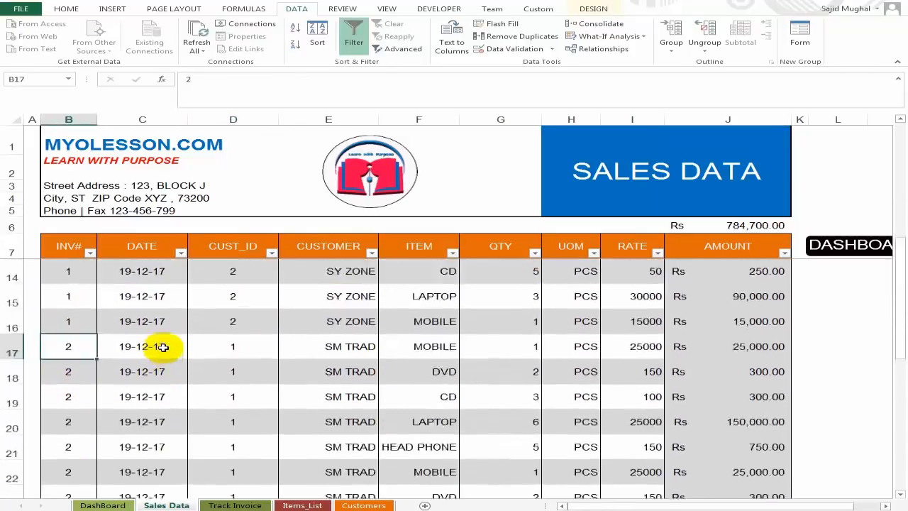
scroll(163, 347, up, 2)
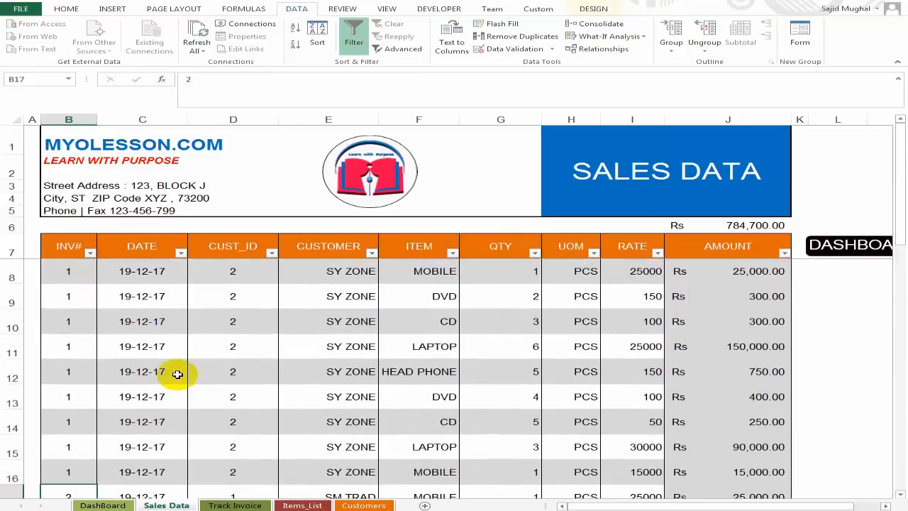
click(768, 280)
scroll(407, 347, down, 1)
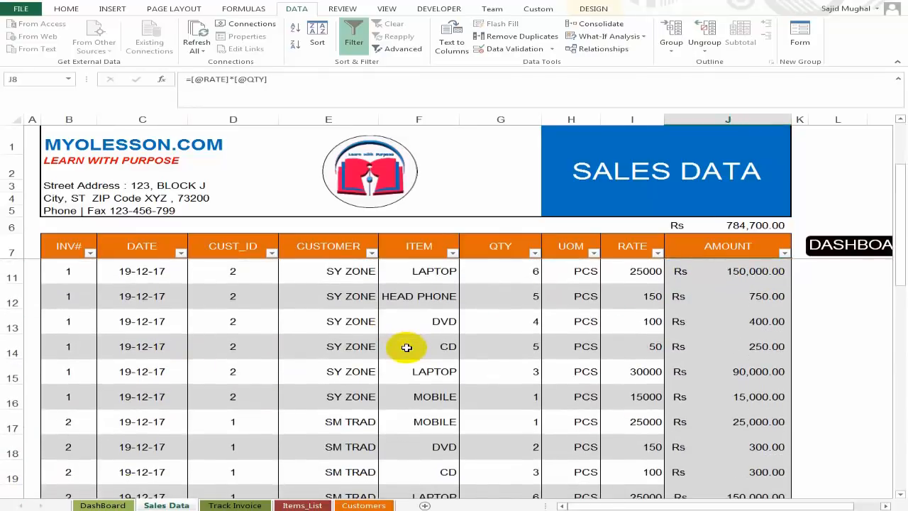
scroll(377, 347, down, 1)
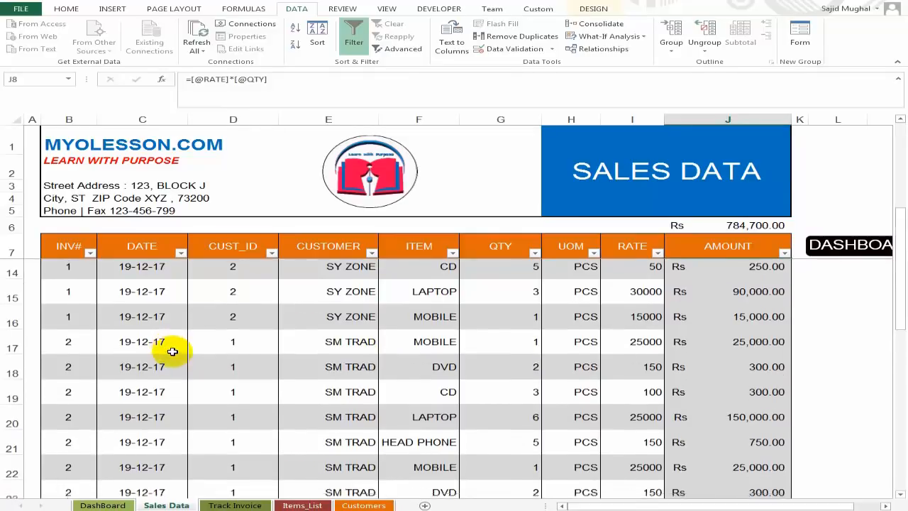
scroll(173, 351, down, 3)
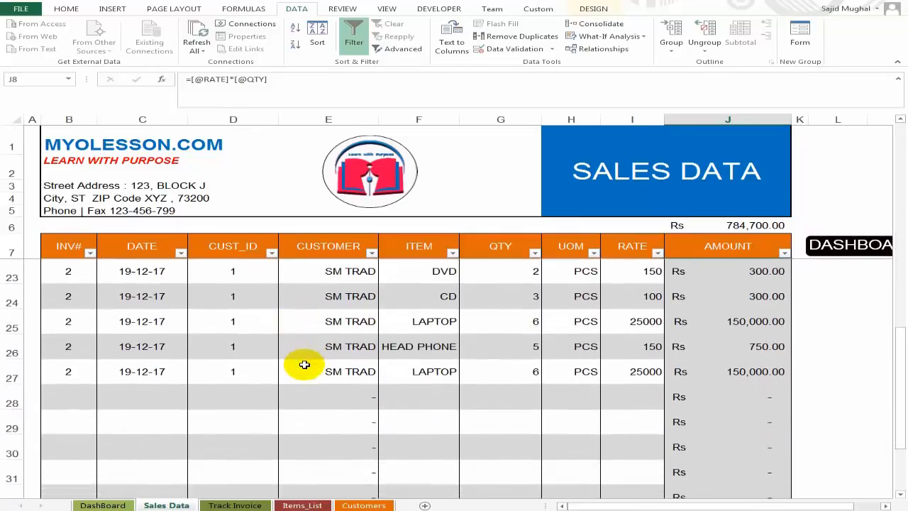
scroll(305, 365, up, 5)
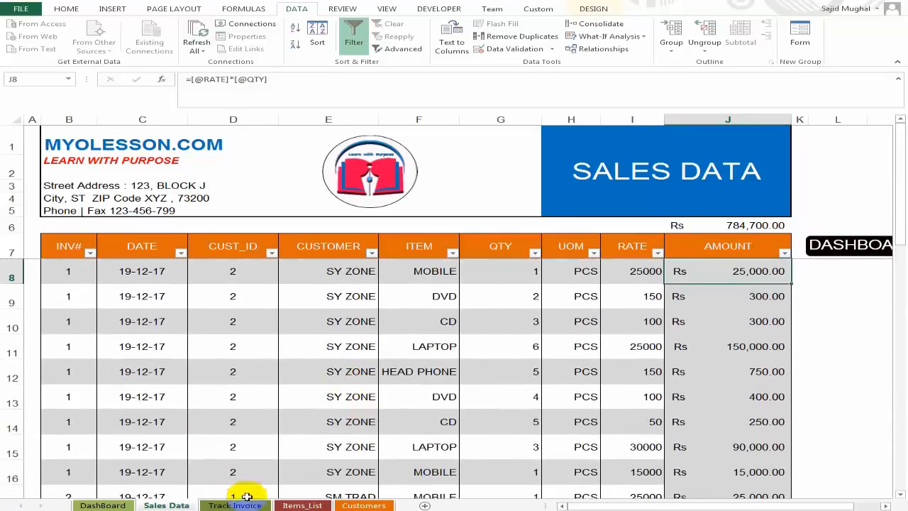
Enter invoice number 1 in the INVOICE # cell C8 of the Track Invoice sheet.
click(243, 506)
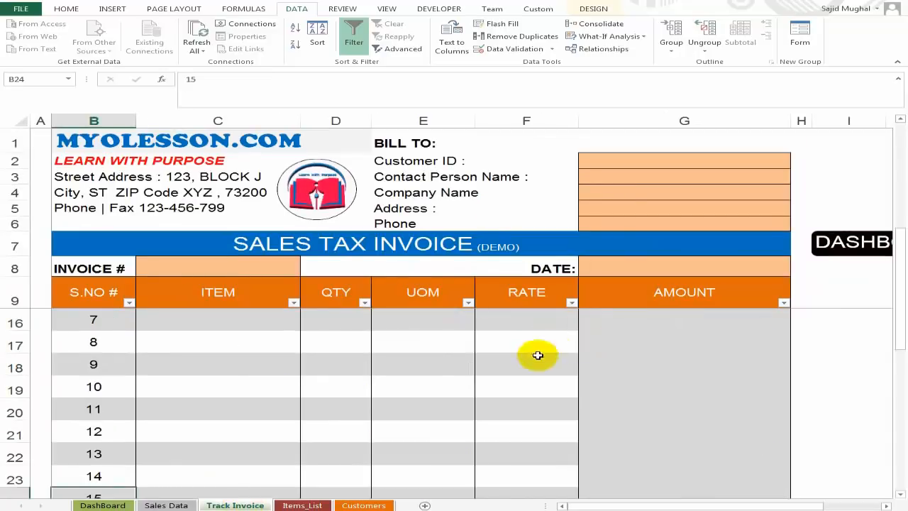
click(639, 168)
click(253, 276)
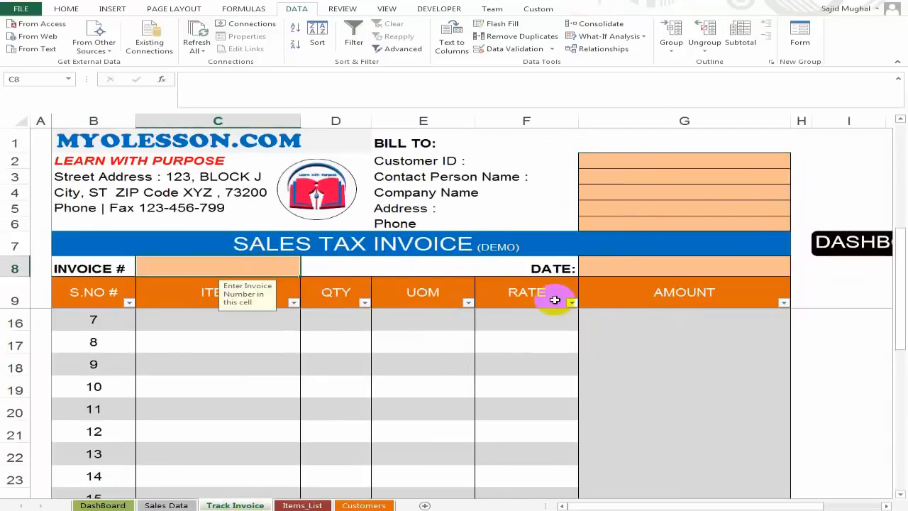
key(Return)
key(Up)
text(1)
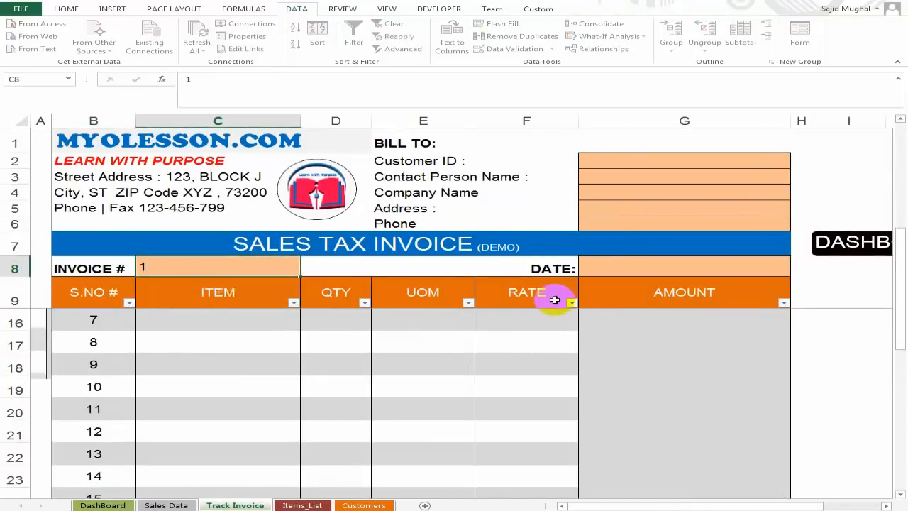
Look up the invoice date in the DATE cell G8 with the formula =VLOOKUP(C8,'Sales Data'!$B:$J,2,0).
key(Return)
key(Up)
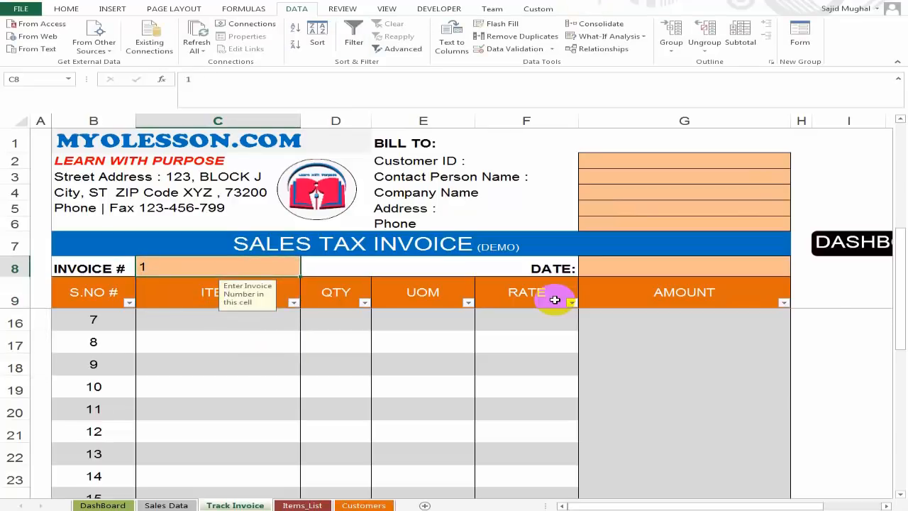
click(679, 267)
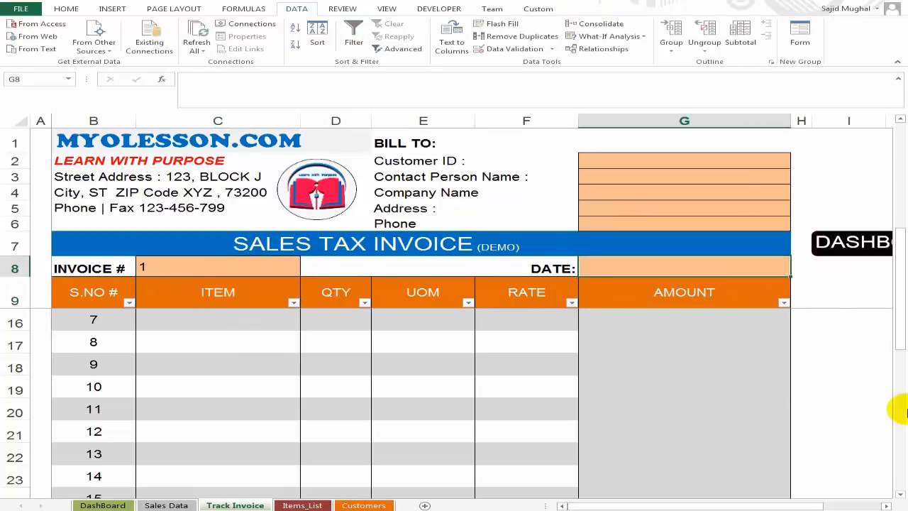
click(220, 263)
click(649, 268)
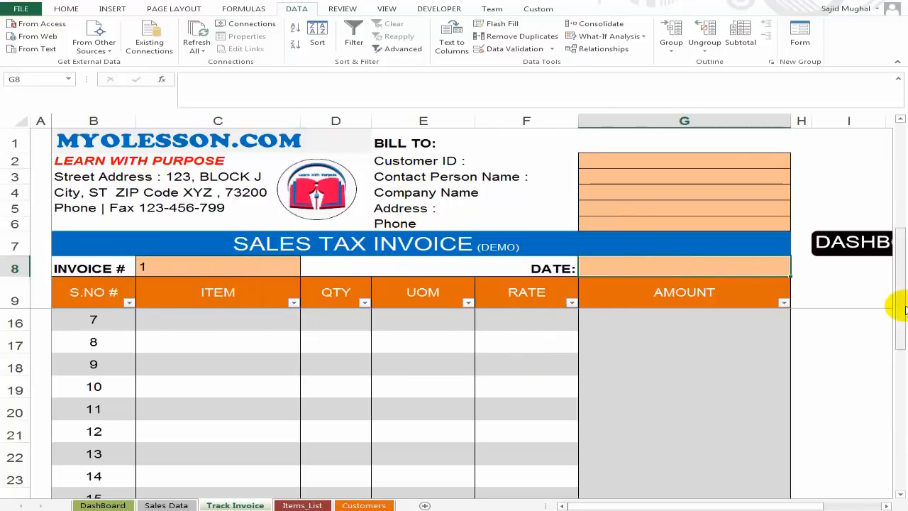
text(=VL)
key(Tab)
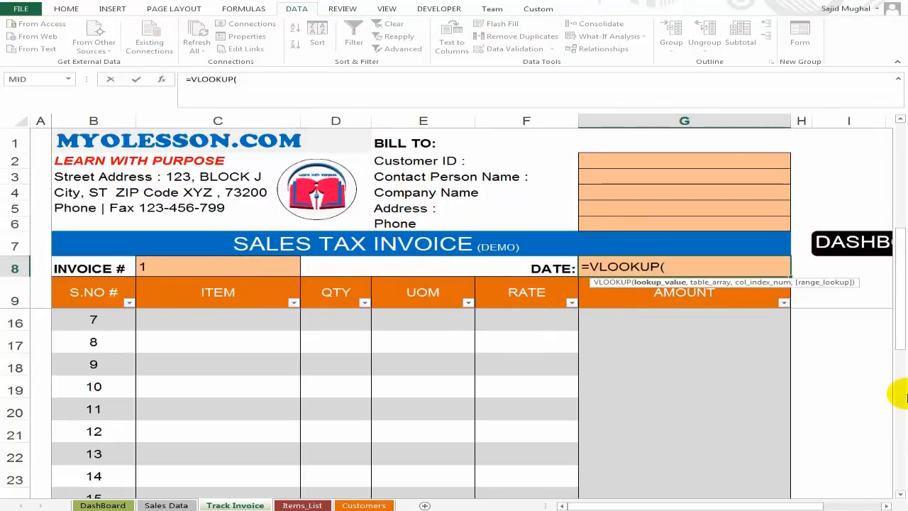
click(188, 261)
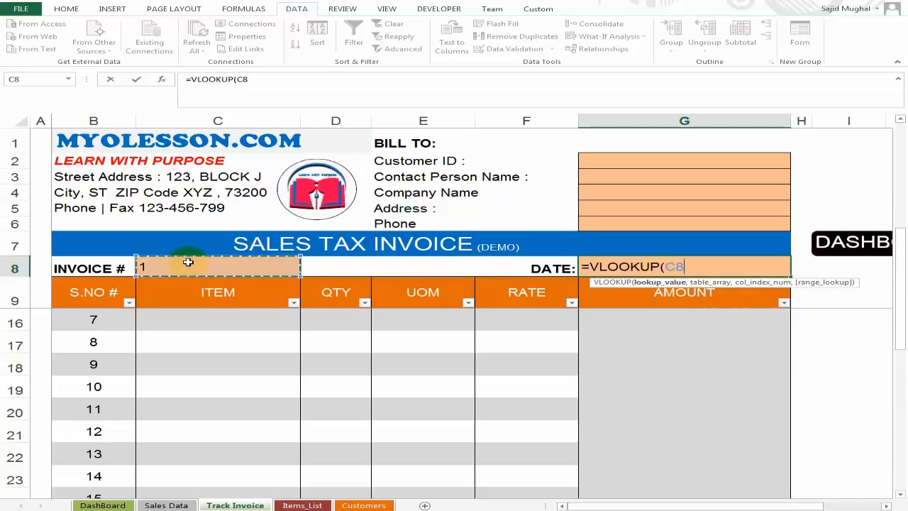
text(,)
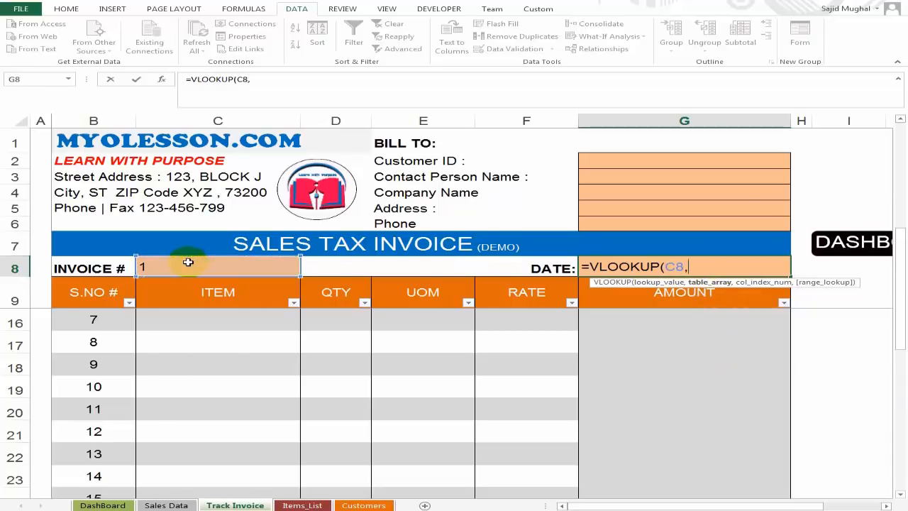
click(165, 504)
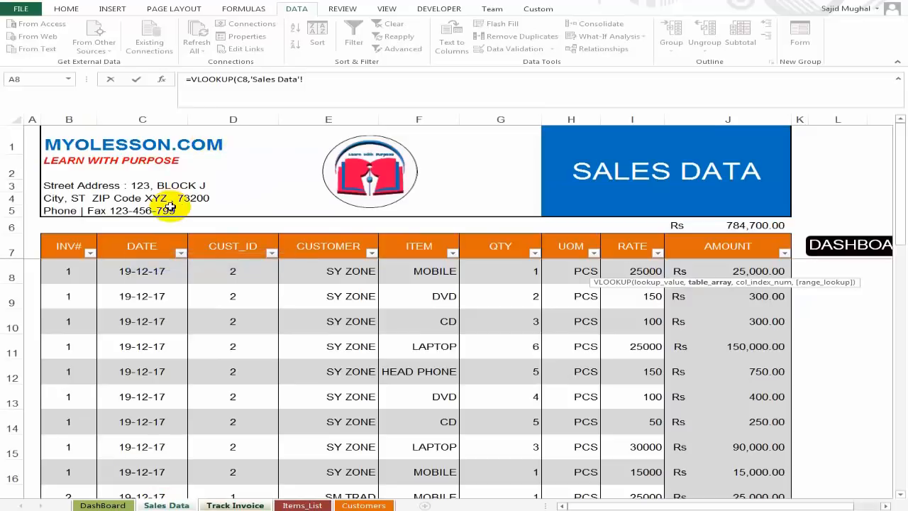
drag(69, 118, 419, 115)
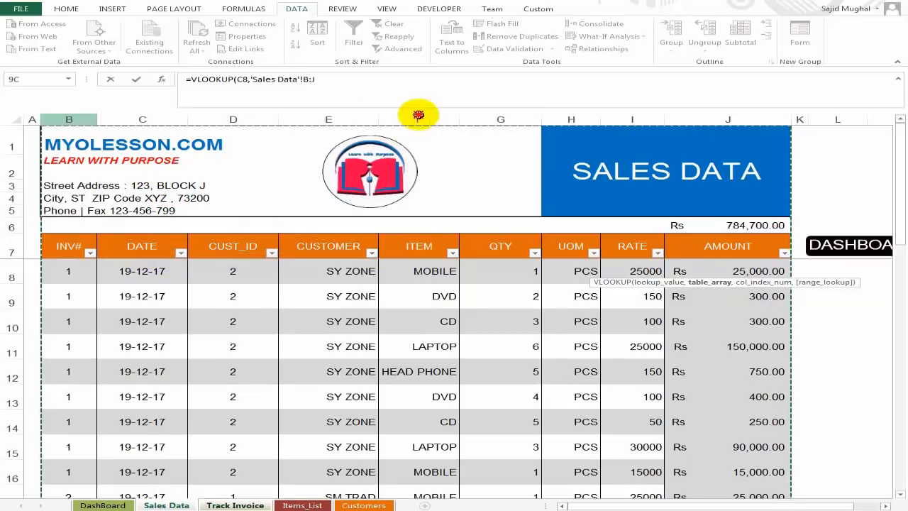
key(F4)
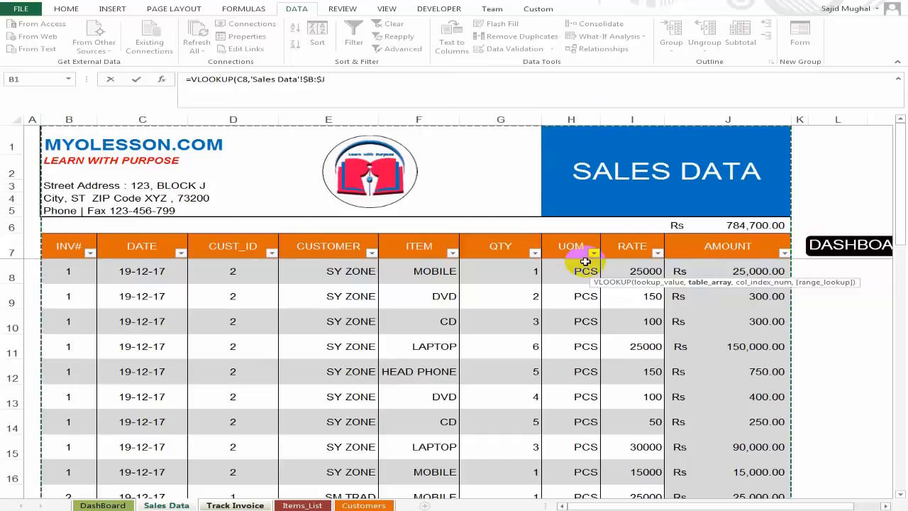
text(,)
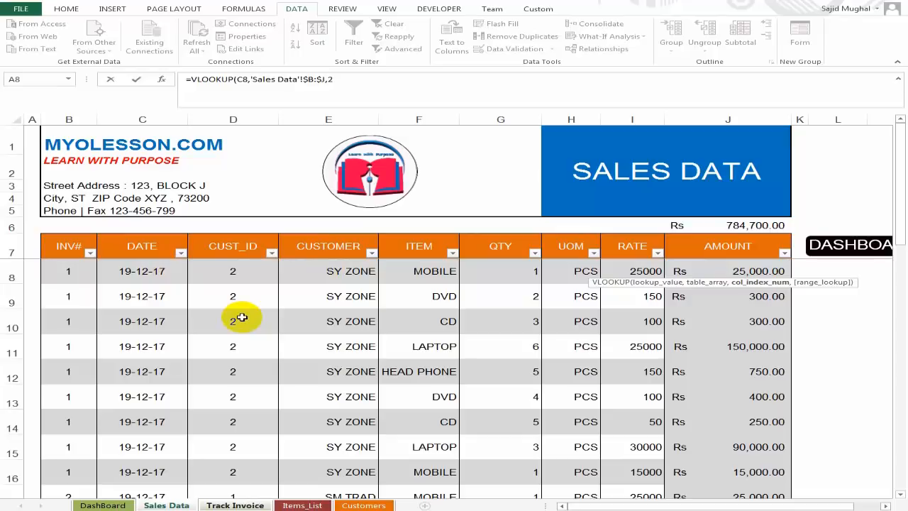
text(2,0)
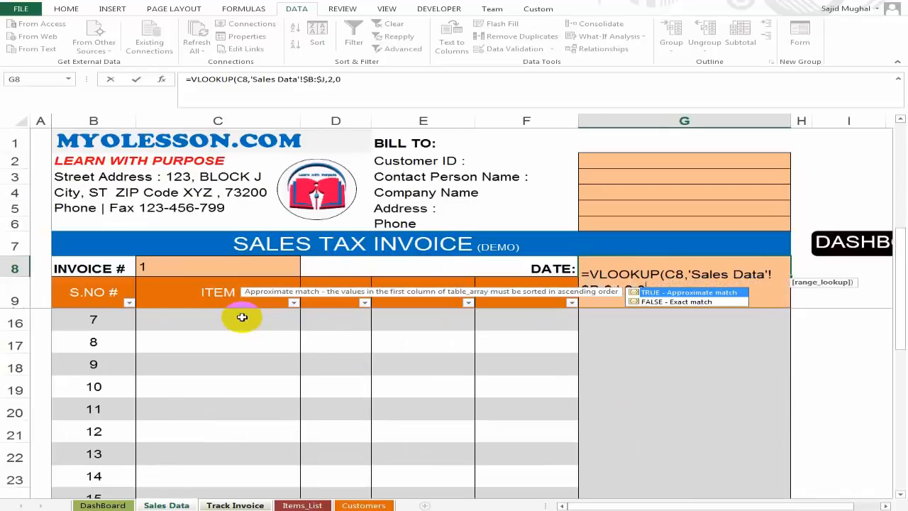
key(Return)
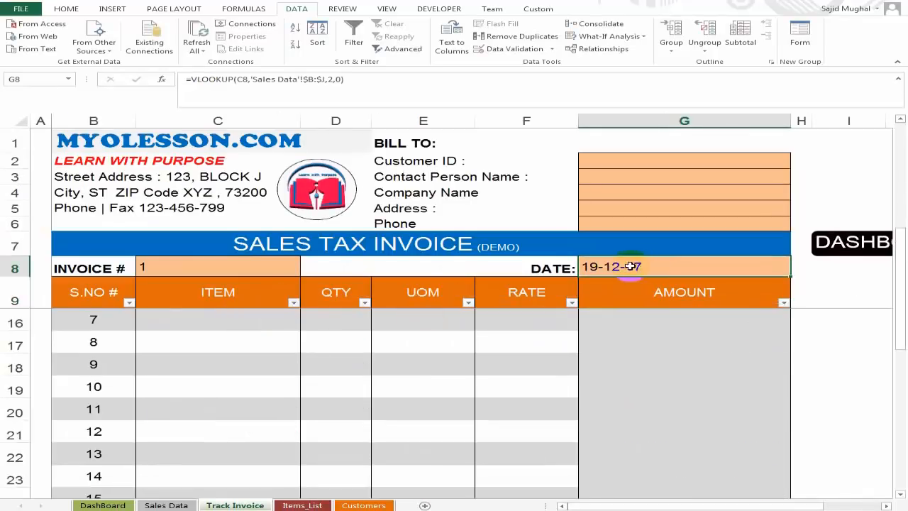
Test the date lookup by entering invoice number 2 in C8, and set it back to 1.
click(550, 268)
click(647, 270)
click(186, 267)
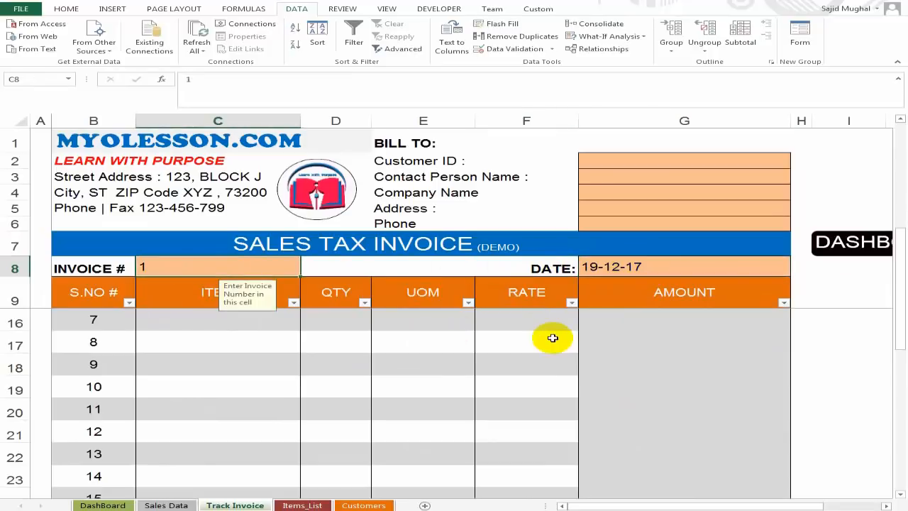
key(Return)
key(Up)
text(2)
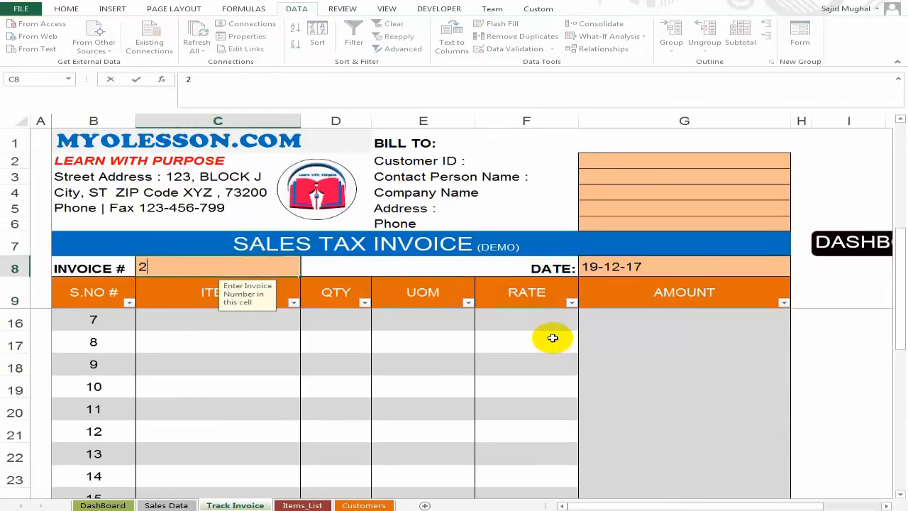
key(Return)
key(Up)
key(Return)
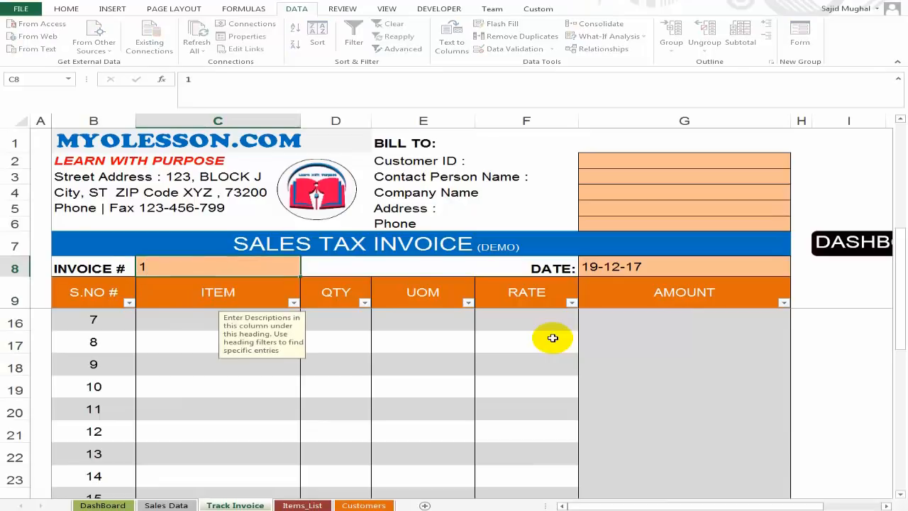
key(Up)
On the Sales Data sheet, change the date of the first invoice 2 row, cell C17, to 20 December 2017.
click(167, 506)
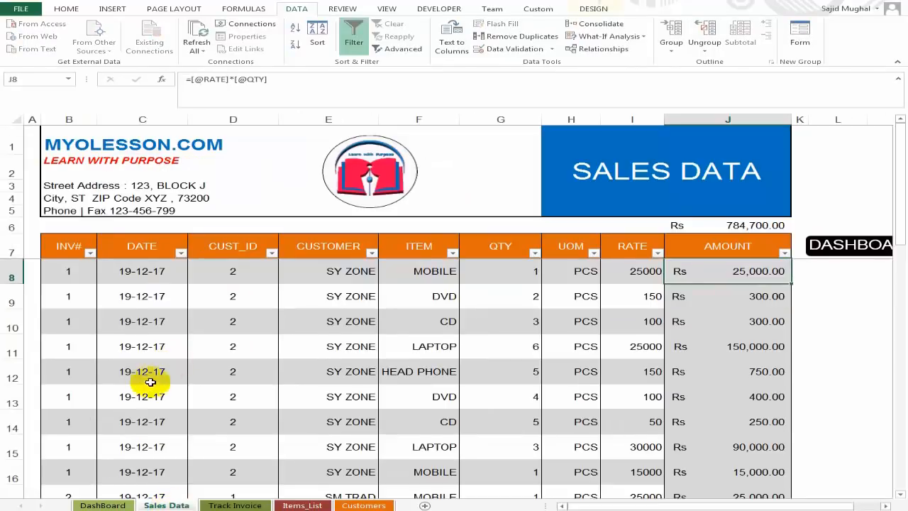
scroll(152, 373, down, 4)
click(128, 316)
scroll(128, 316, up, 2)
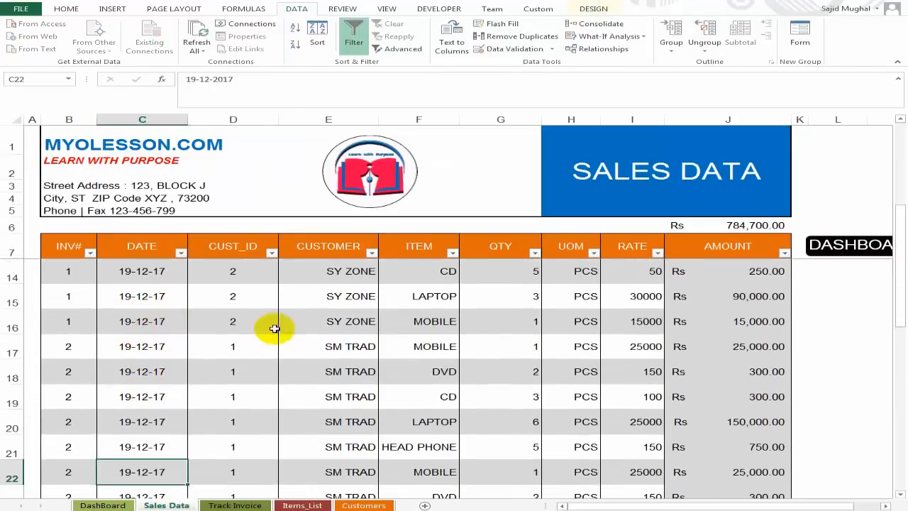
key(Up)
key(Up)
key(Up)
key(Up)
key(Up)
text(1)
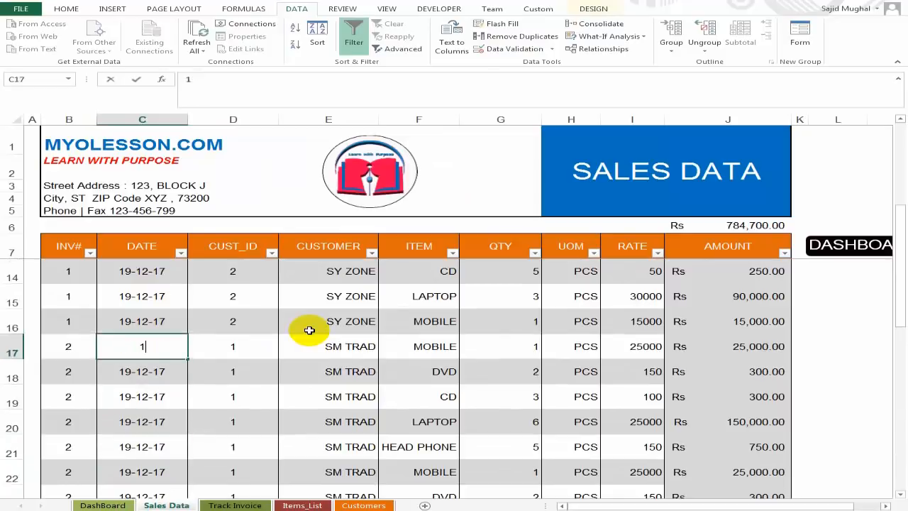
text(8)
text(20DE)
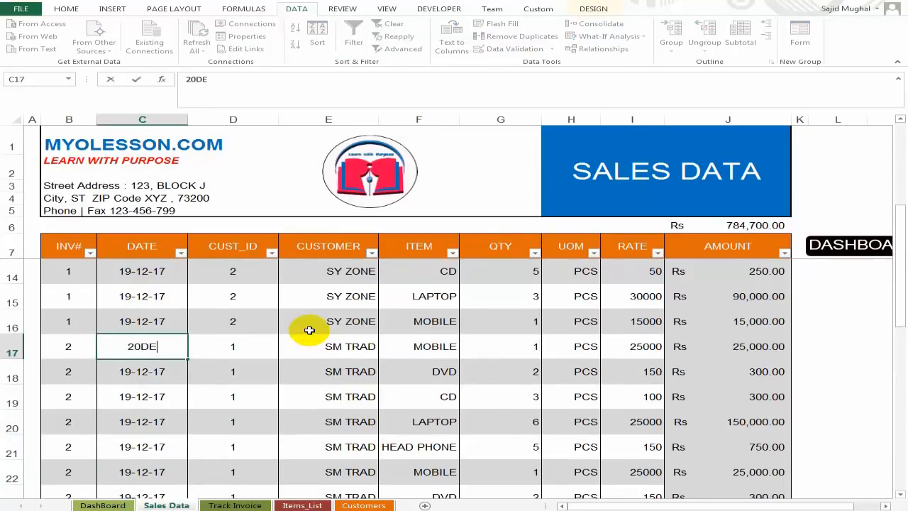
text(C)
key(Return)
Fill the date in C17 down the DATE column through C27 for all invoice 2 rows.
key(Up)
key(ctrl+shift+Down)
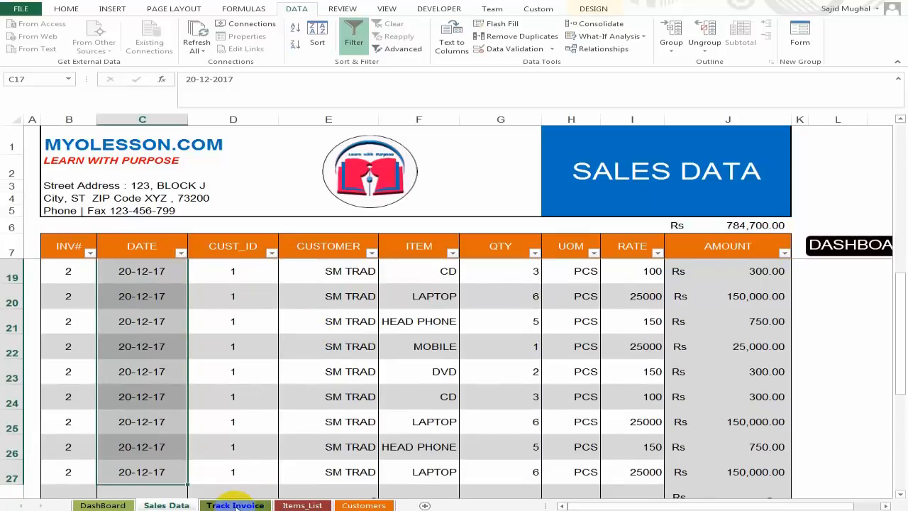
scroll(844, 277, up, 2)
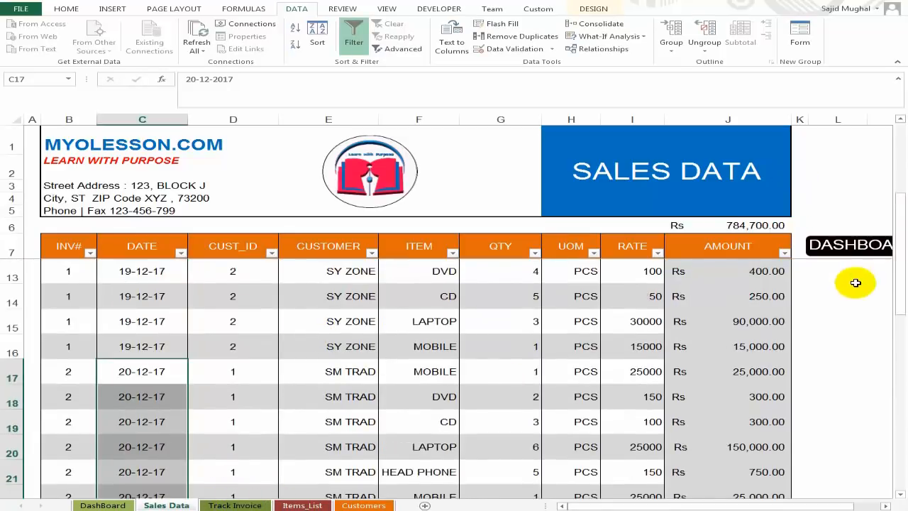
Enter invoice number 2 in C8 of the Track Invoice sheet and check the looked-up date in G8.
click(232, 505)
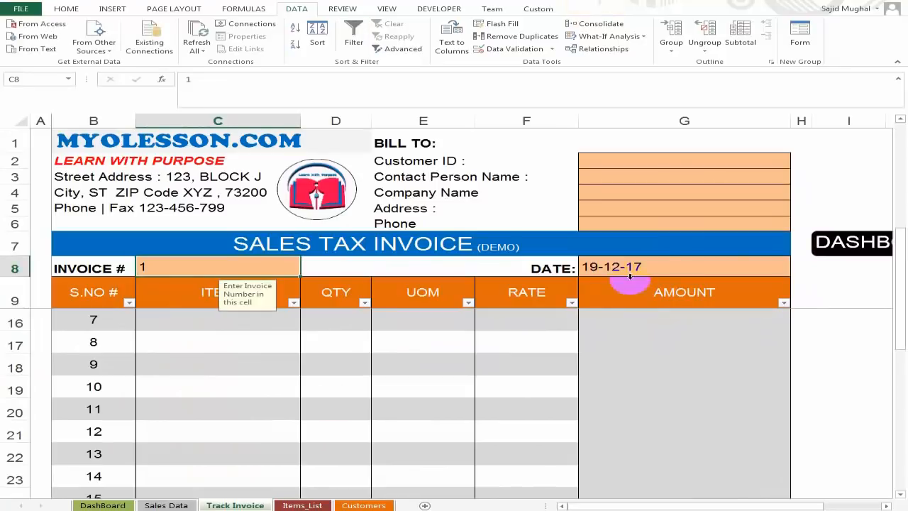
click(625, 269)
click(205, 264)
text(2)
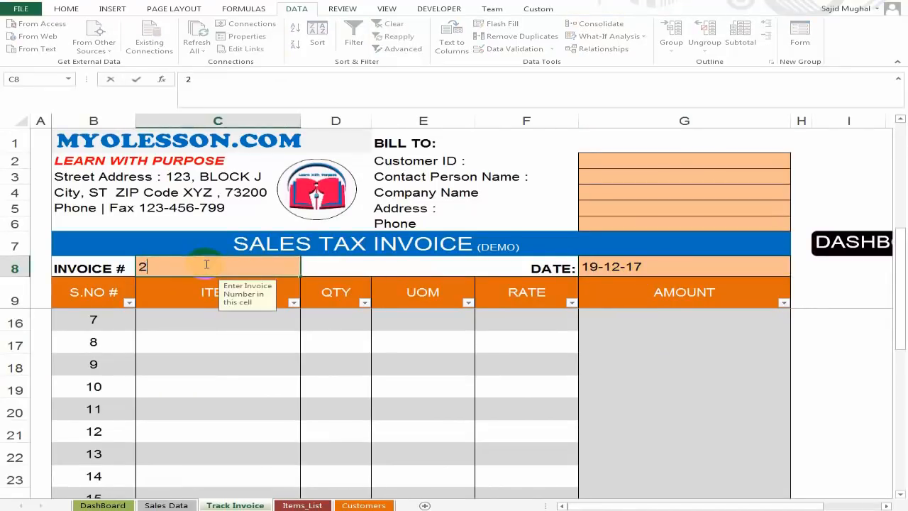
key(Return)
click(205, 264)
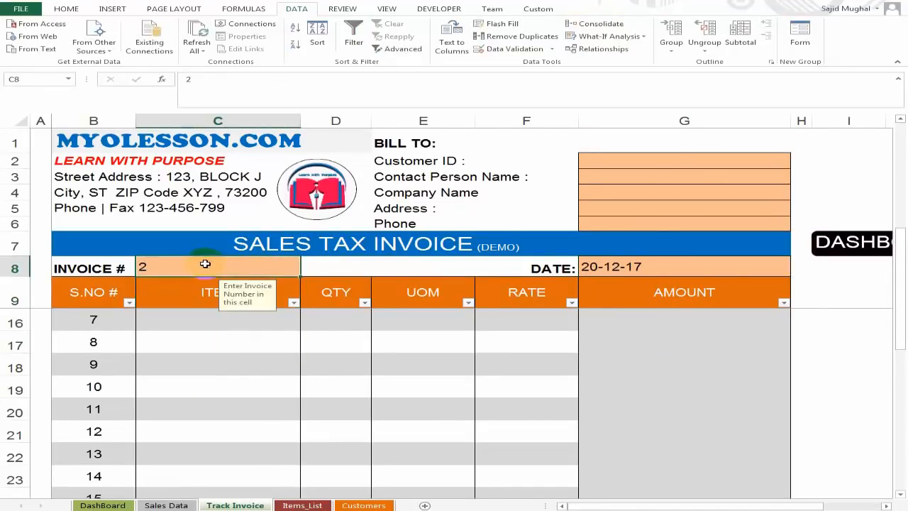
click(614, 268)
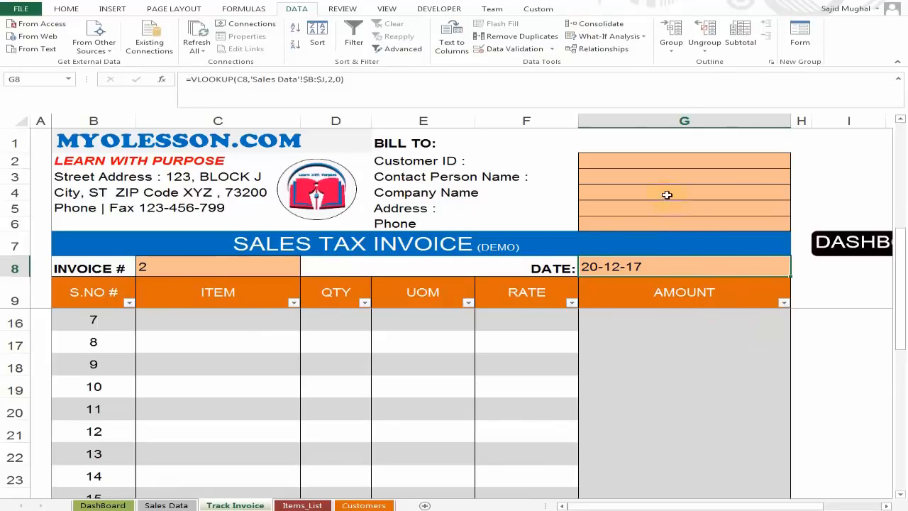
Copy the full VLOOKUP formula text from the DATE cell G8, leaving that cell unchanged.
click(602, 166)
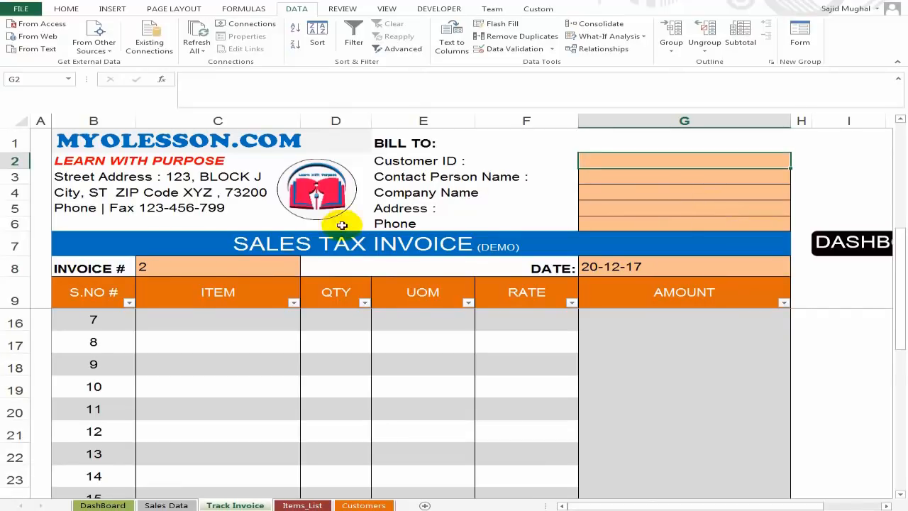
click(270, 268)
click(659, 161)
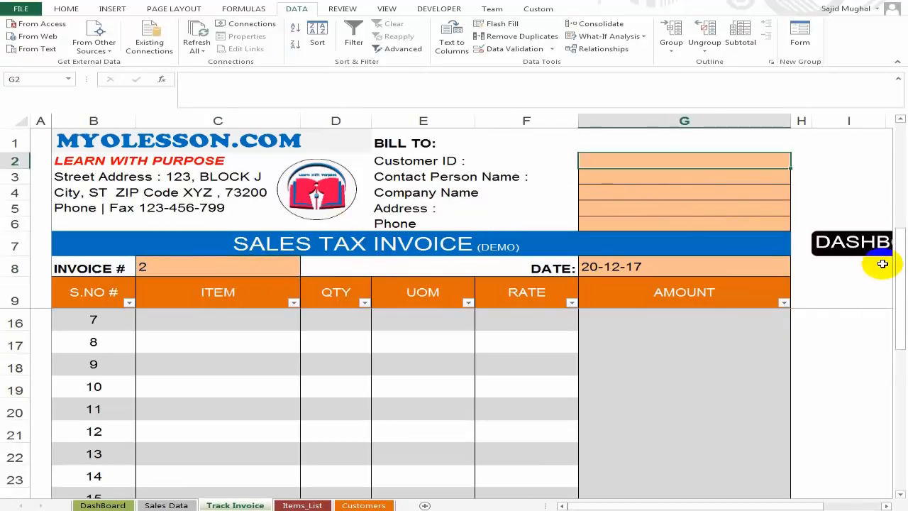
key(Down)
key(Down)
key(Down)
key(Down)
key(Down)
key(Down)
key(F2)
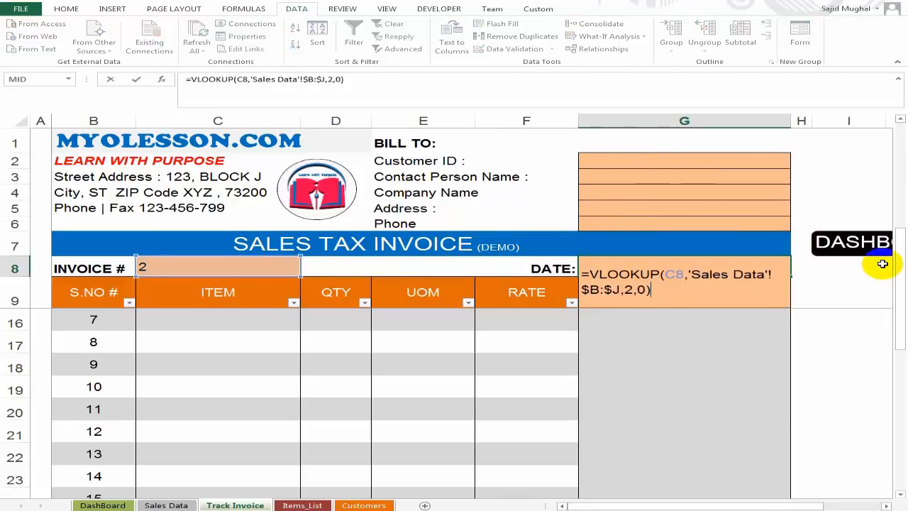
key(shift+Up)
key(shift+Home)
key(ctrl+c)
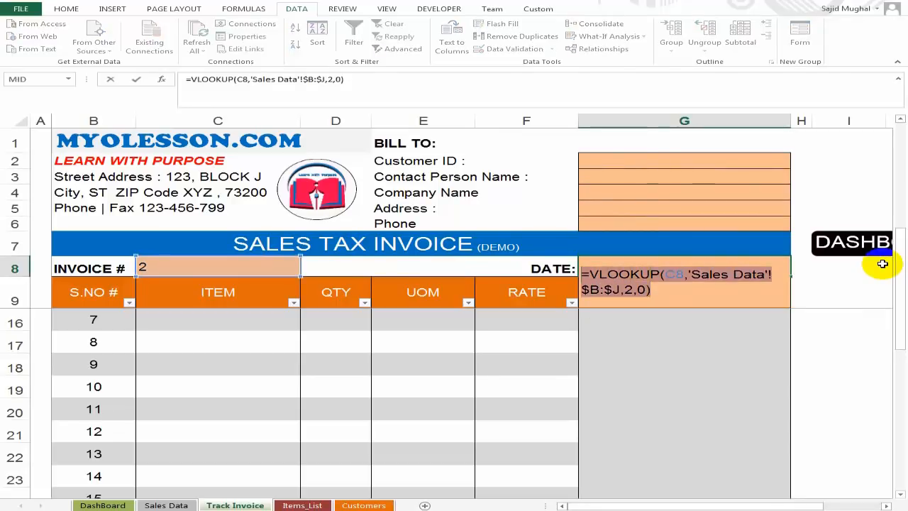
key(Return)
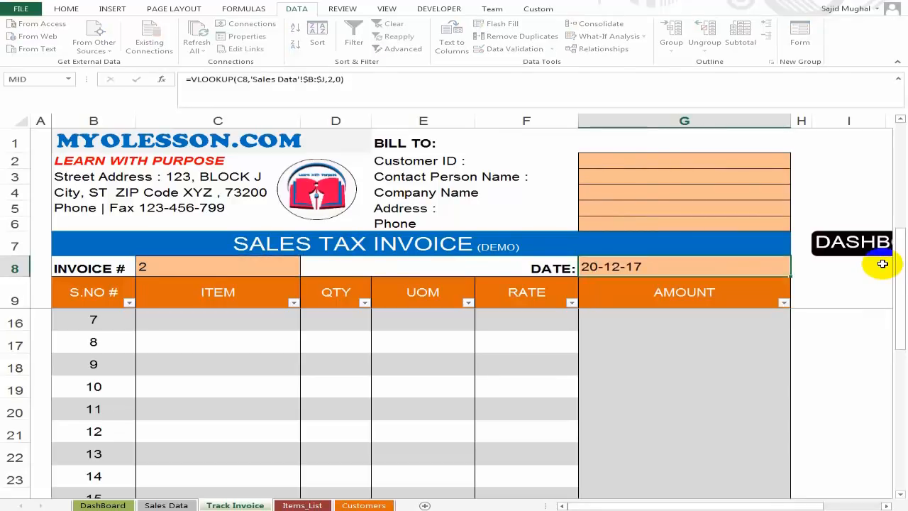
Paste the copied formula =VLOOKUP(C8,'Sales Data'!$B:$J,2,0) into the Customer ID cell G2.
click(712, 164)
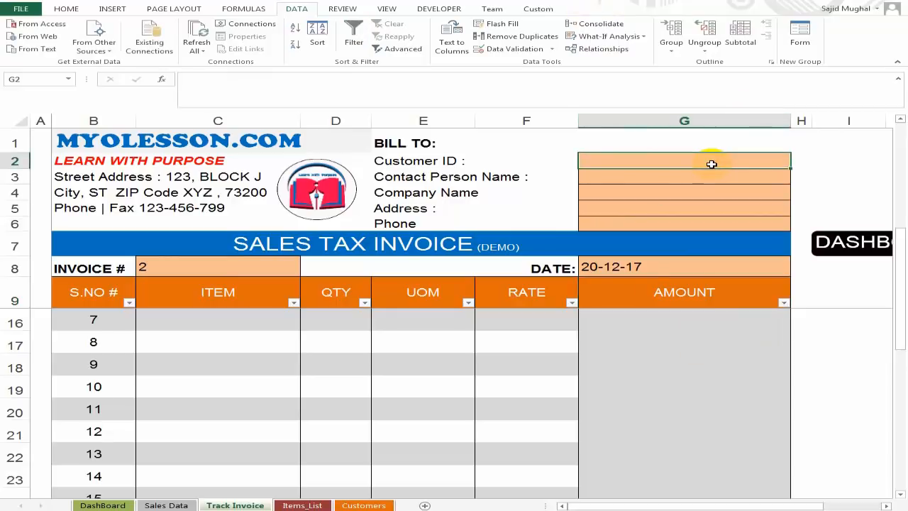
key(ctrl+v)
key(F2)
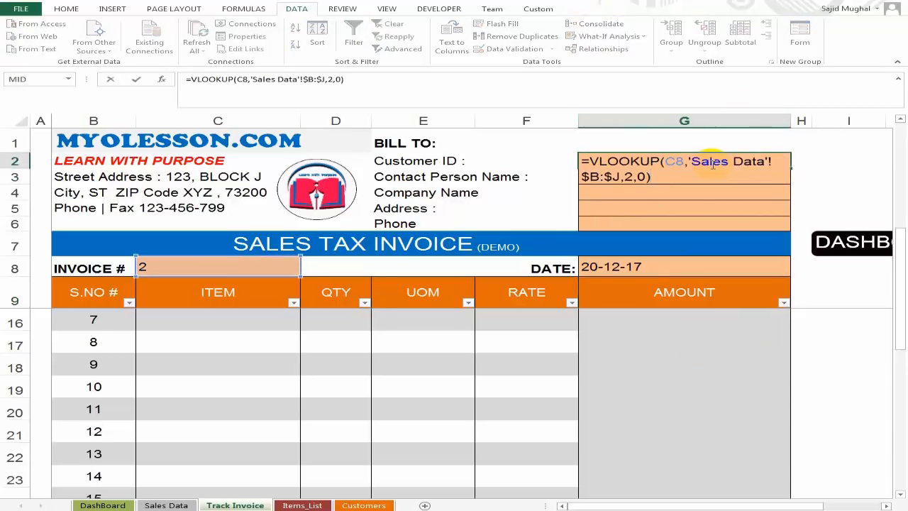
key(Left)
key(Left)
key(Left)
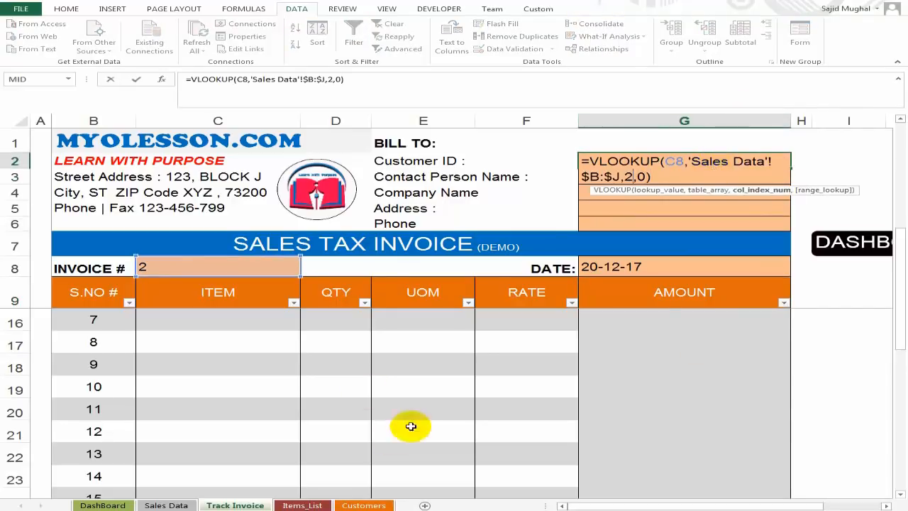
key(Escape)
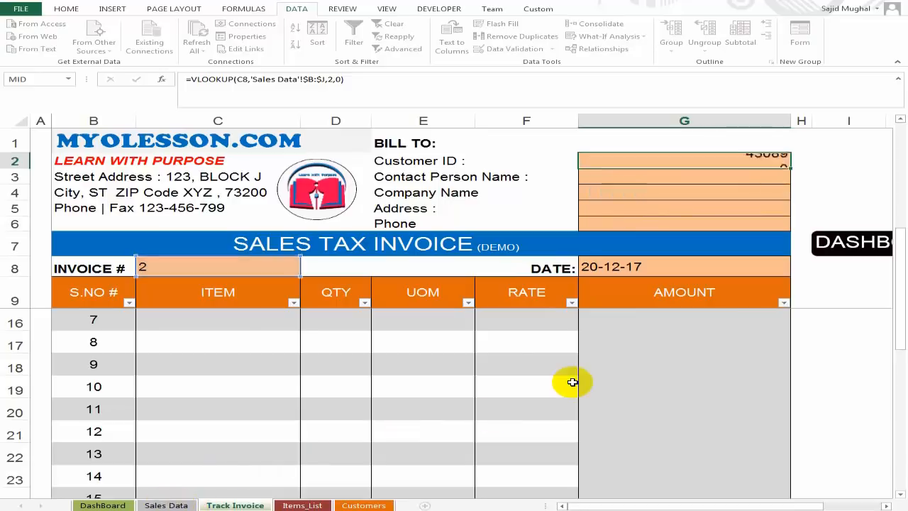
Check the CUST_ID column's position in Sales Data and set the column index in the Customer ID lookup G2 to 3.
click(168, 505)
click(75, 293)
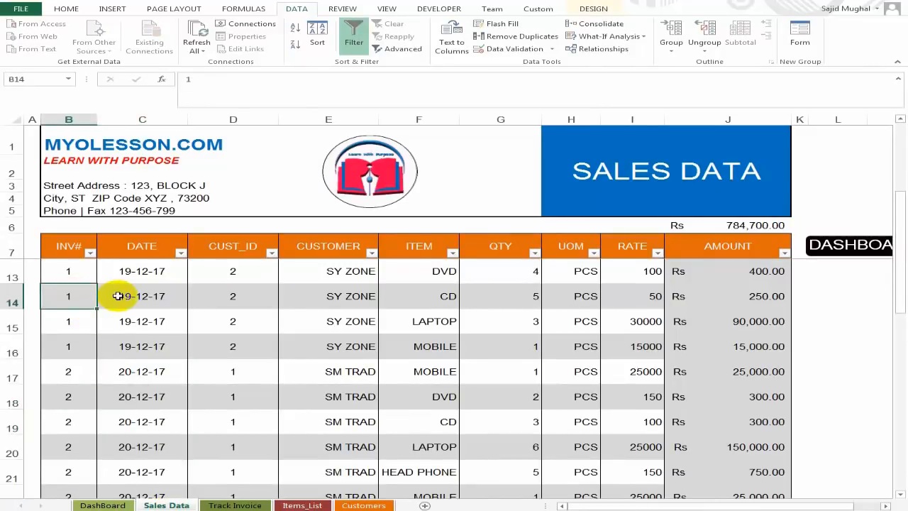
click(132, 279)
click(252, 271)
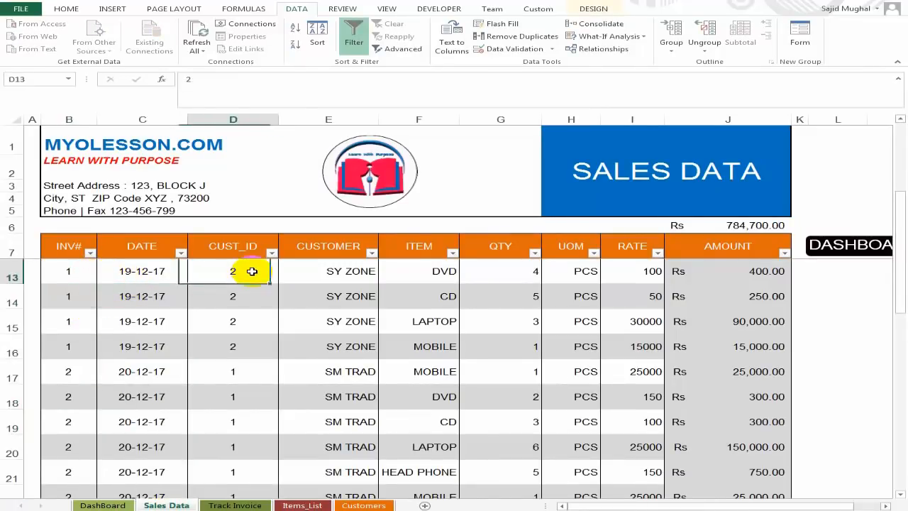
click(235, 505)
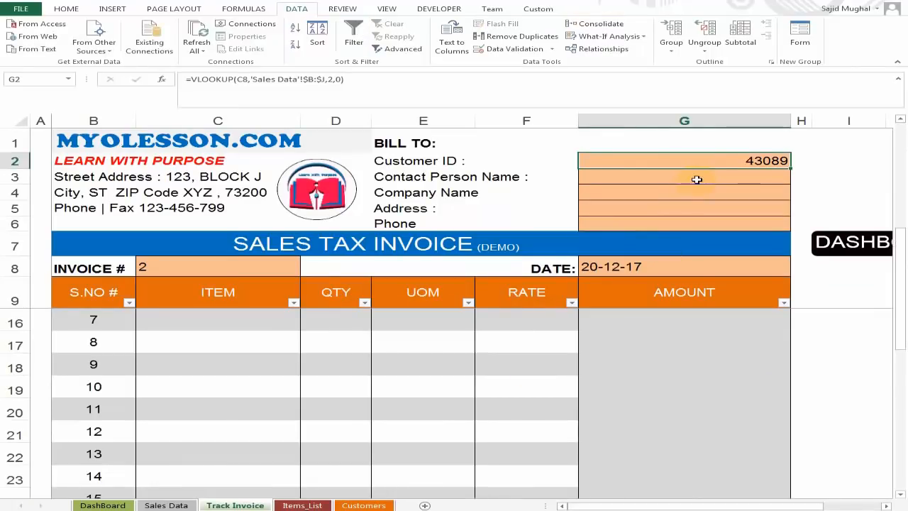
key(F2)
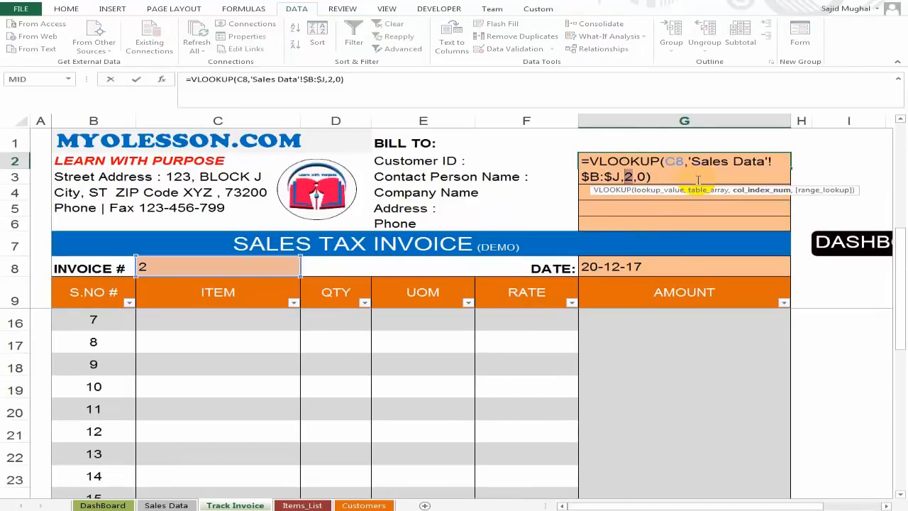
key(Escape)
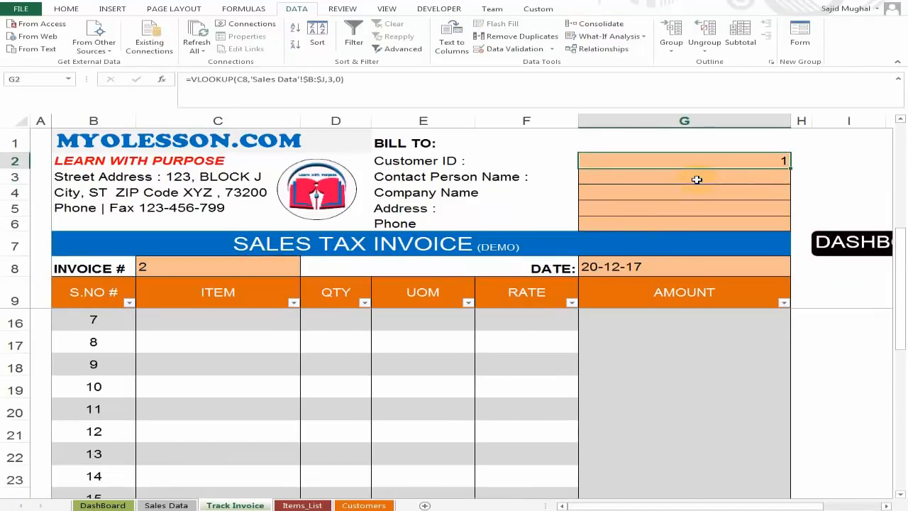
Test the Customer ID and date lookups by entering invoice number 1 in C8 and restoring it to 2.
click(248, 291)
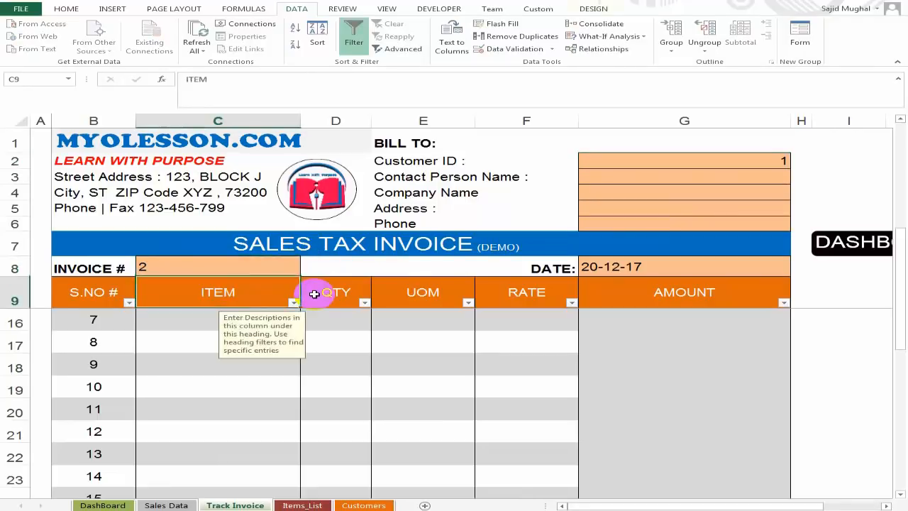
key(Up)
text(1)
key(Return)
key(Up)
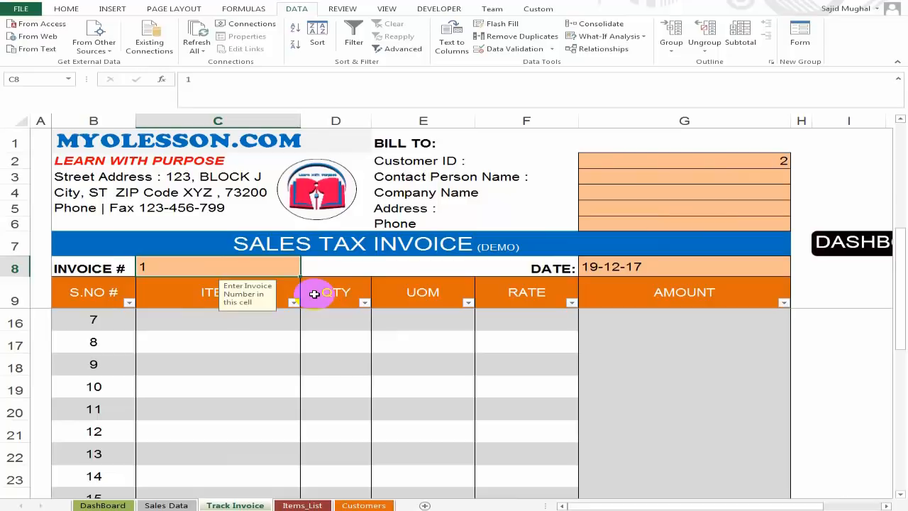
text(2)
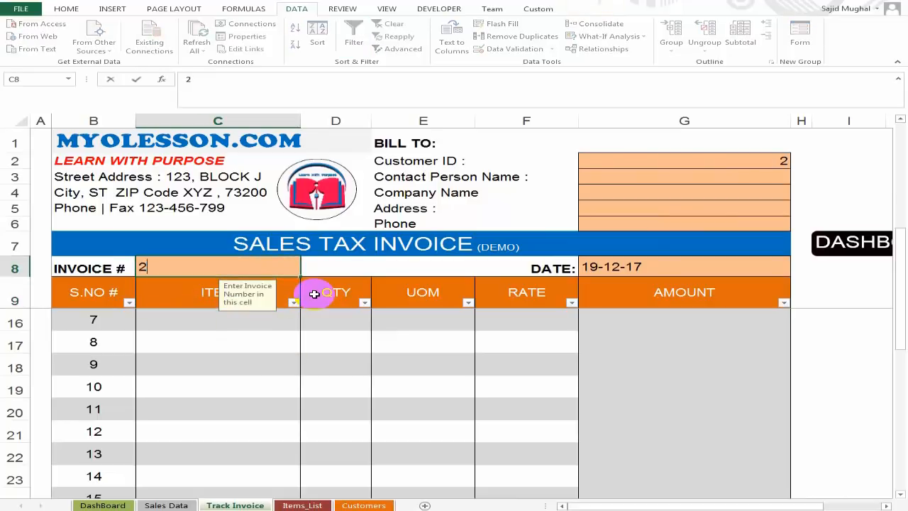
key(Return)
key(Up)
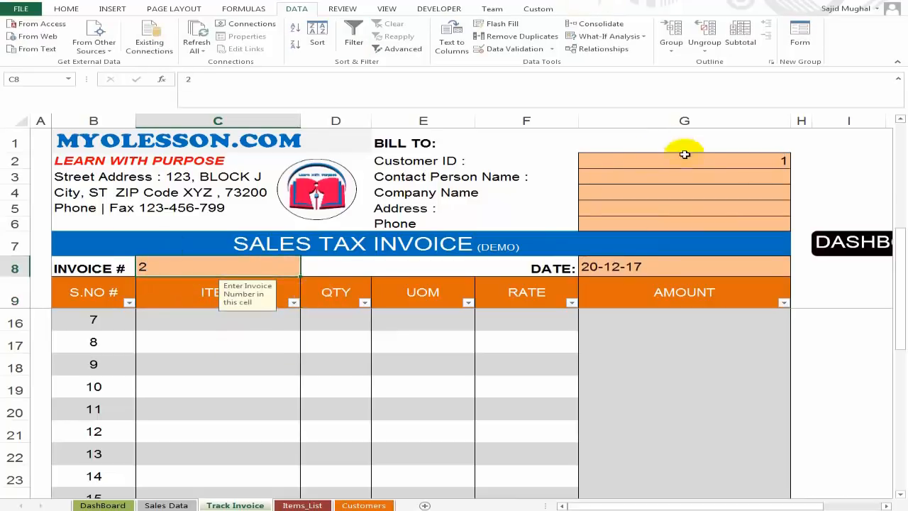
Enter =VLOOKUP(G2,Customers!$B:$I,2,0) in the Contact Person Name cell G3 of the Track Invoice sheet.
click(700, 166)
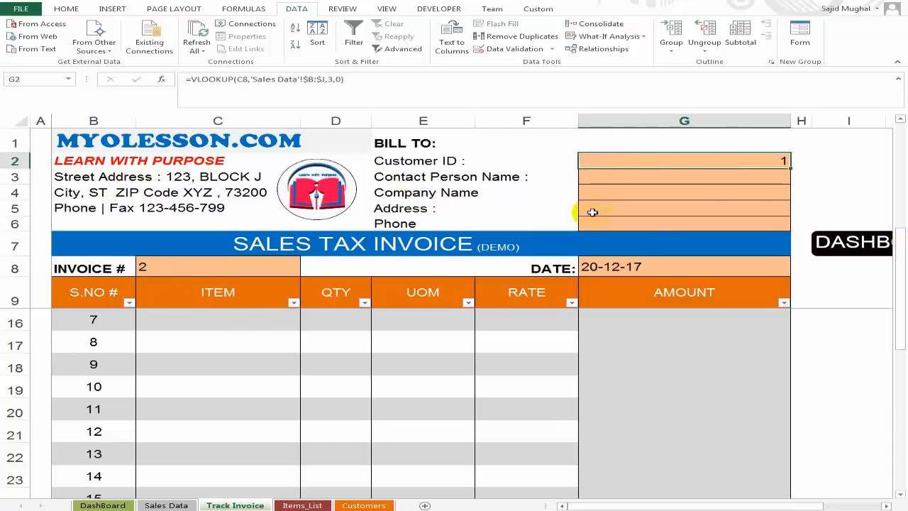
drag(634, 172, 638, 220)
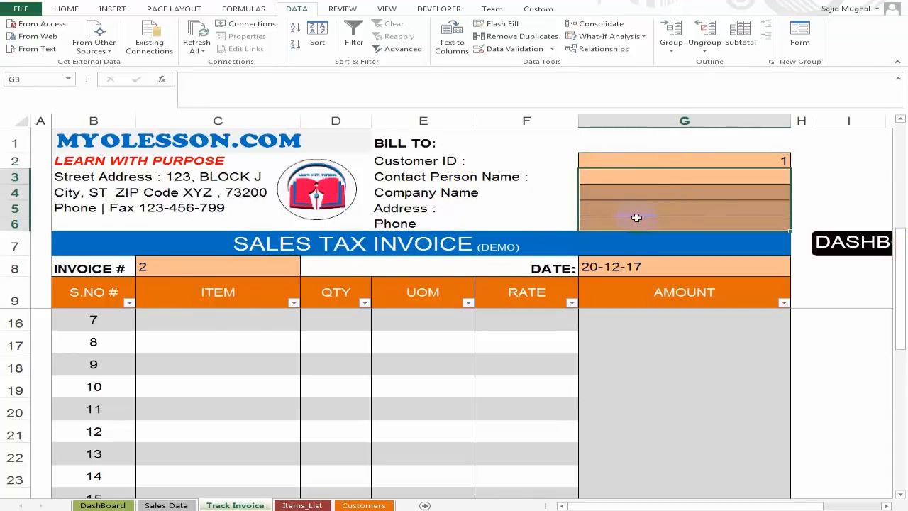
click(381, 505)
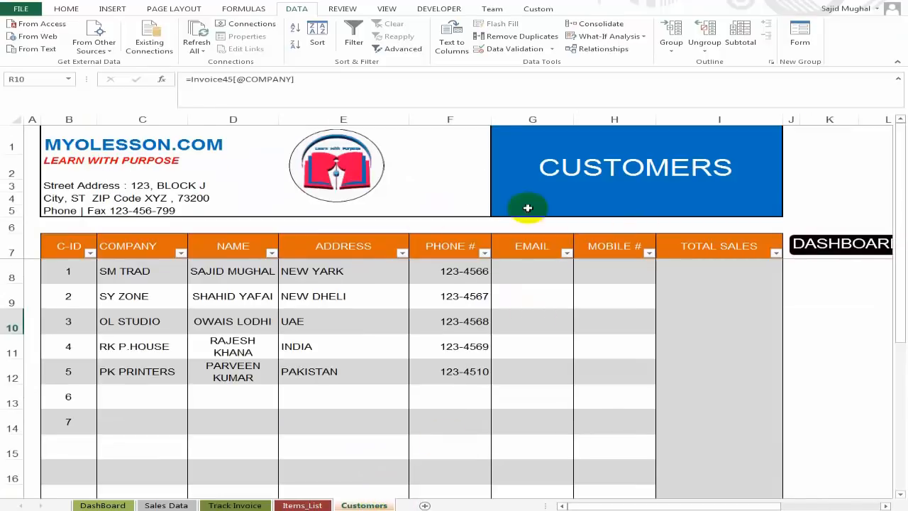
click(235, 505)
click(676, 180)
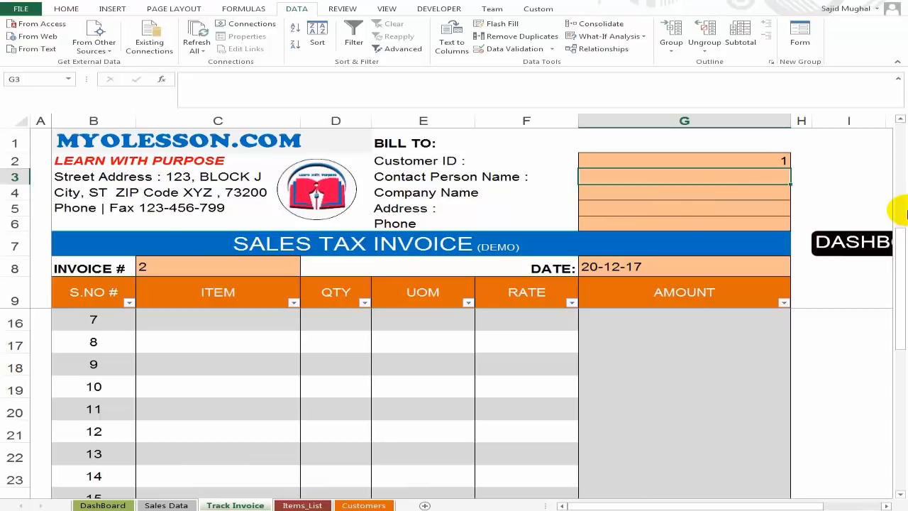
text(=)
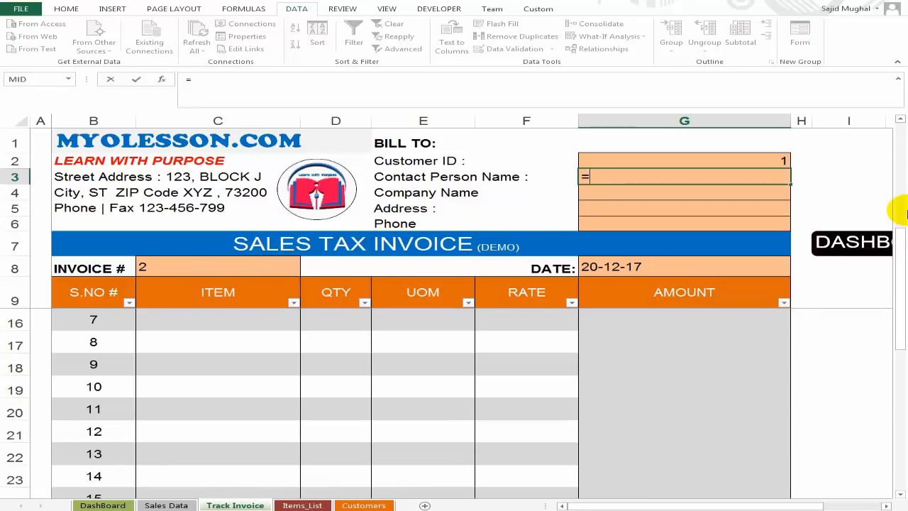
text(VLOOKUP(G2)
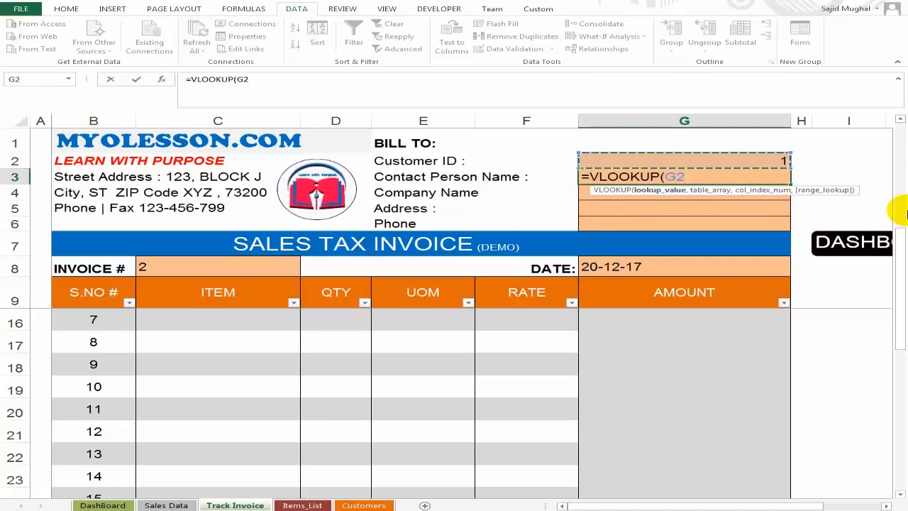
text(,)
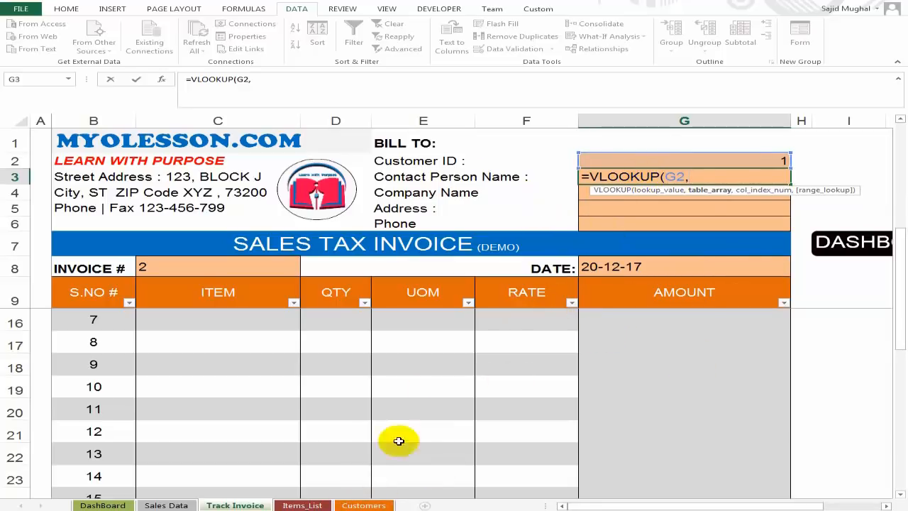
click(357, 506)
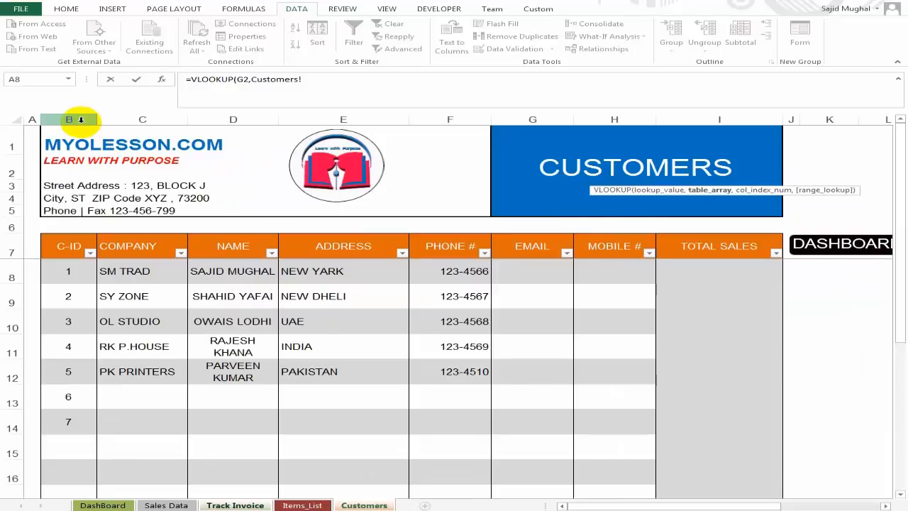
drag(80, 119, 753, 132)
key(F4)
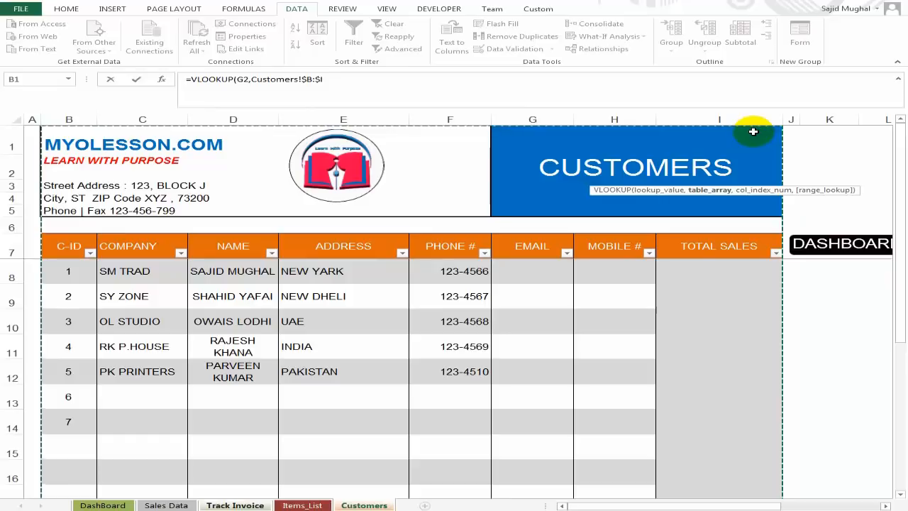
text(,)
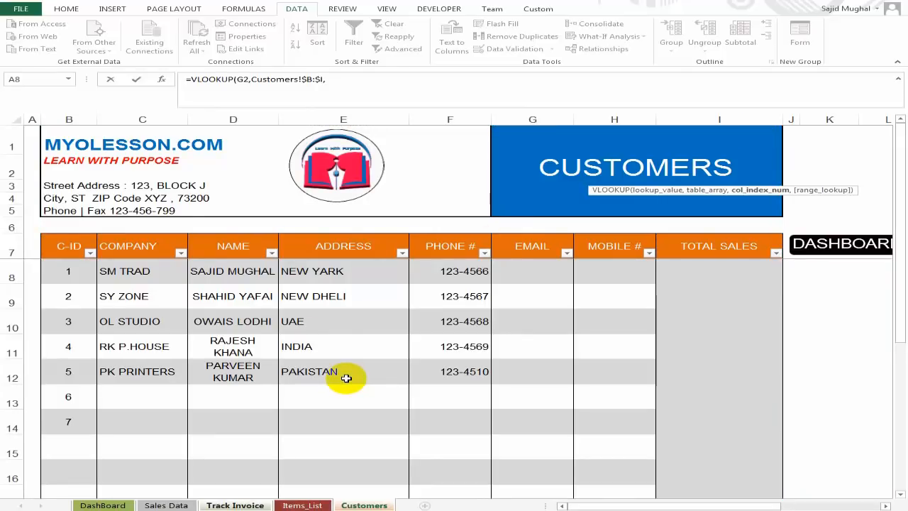
text(,0)
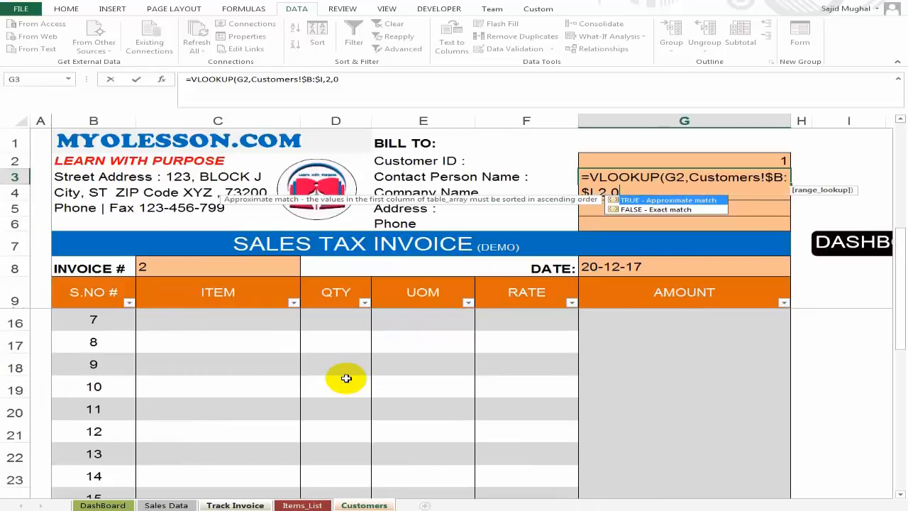
key(Return)
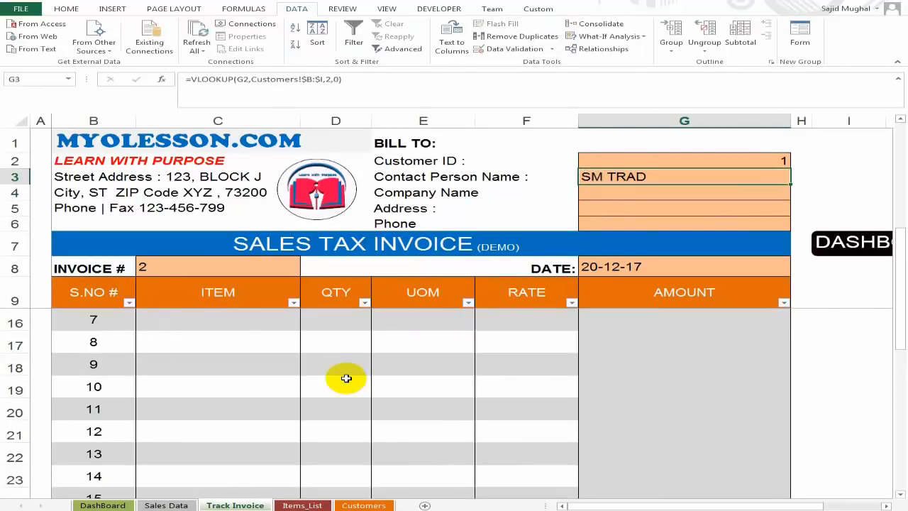
Copy the full VLOOKUP formula text from G3, leaving that cell unchanged.
key(Down)
key(Up)
key(F2)
key(shift+Left)
key(shift+Left)
key(shift+Left)
key(shift+Left)
key(shift+Left)
key(shift+Left)
key(shift+Left)
key(shift+Left)
key(shift+Left)
key(shift+Left)
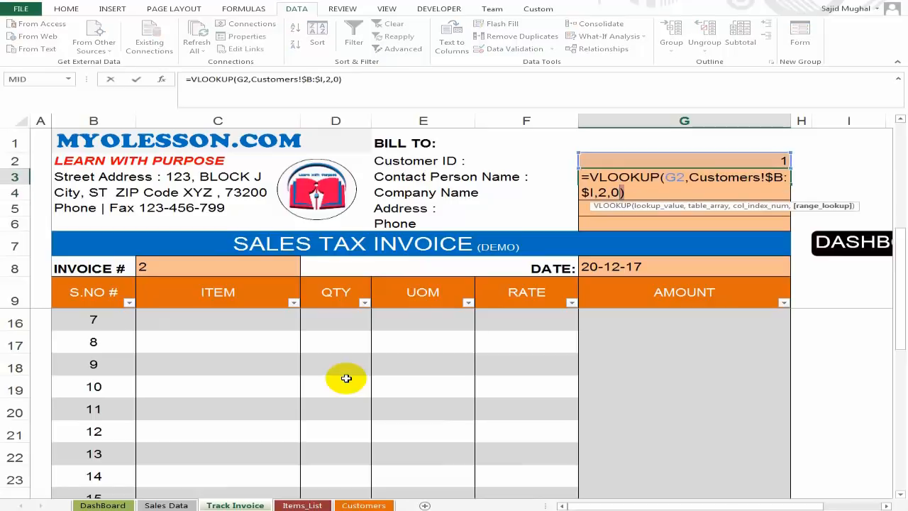
key(shift+Left)
key(shift+Left)
key(shift+Left)
key(shift+Left)
key(shift+Left)
key(shift+Left)
key(shift+Left)
key(shift+Left)
key(shift+Left)
key(shift+Left)
key(shift+Left)
key(shift+Left)
key(shift+Left)
key(shift+Left)
key(shift+Left)
key(shift+Left)
key(shift+Left)
key(shift+Left)
key(shift+Left)
key(shift+Left)
key(ctrl+c)
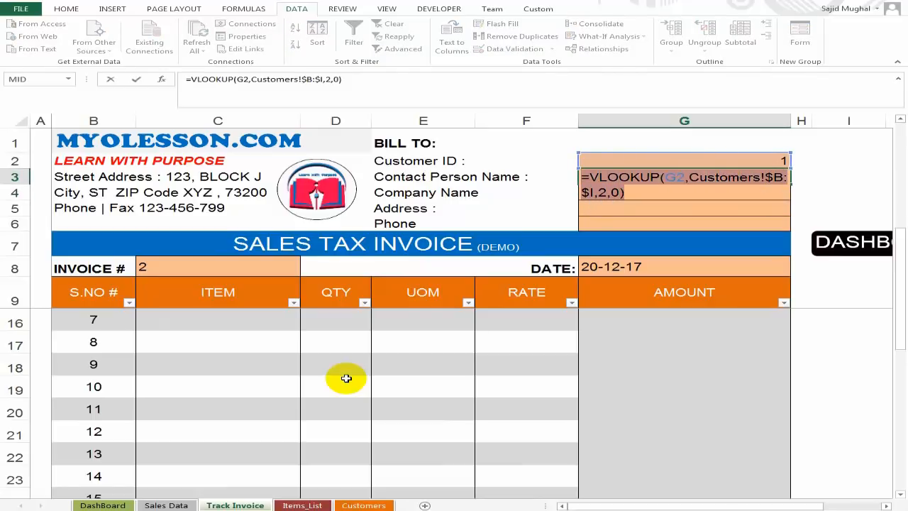
key(Return)
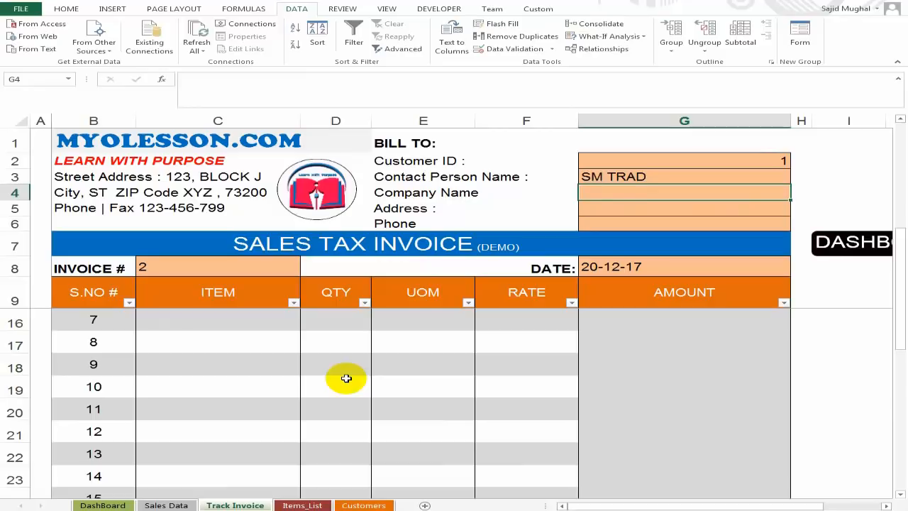
Paste the copied formula =VLOOKUP(G2,Customers!$B:$I,2,0) into the Company Name, Address and Phone cells G4, G5 and G6.
key(ctrl+v)
key(Down)
key(ctrl+v)
key(Down)
key(ctrl+v)
key(Up)
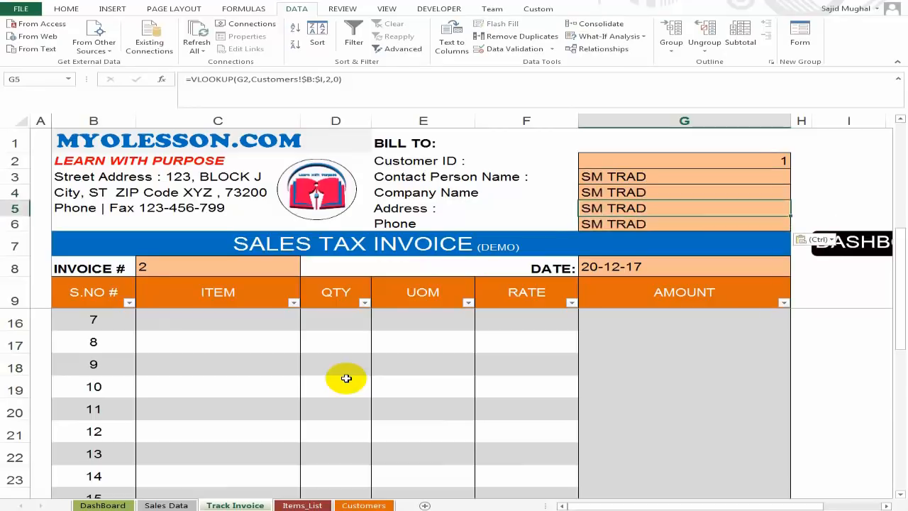
Change the column index in the Contact Person Name formula G3 so it returns the NAME column of the Customers sheet.
key(Up)
key(Up)
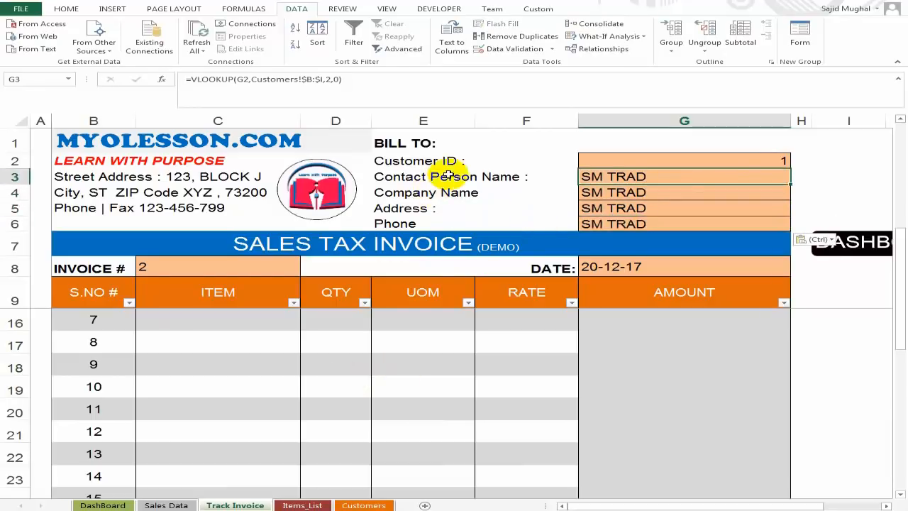
click(358, 505)
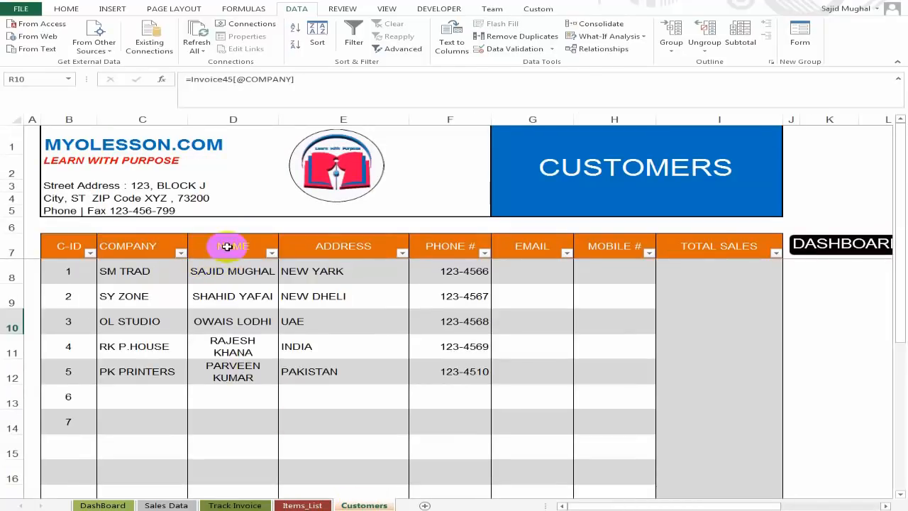
click(235, 505)
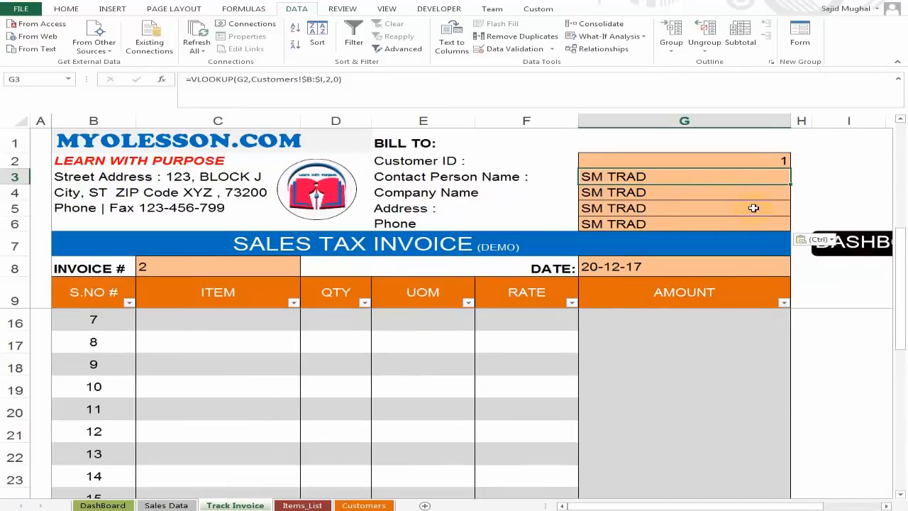
key(F2)
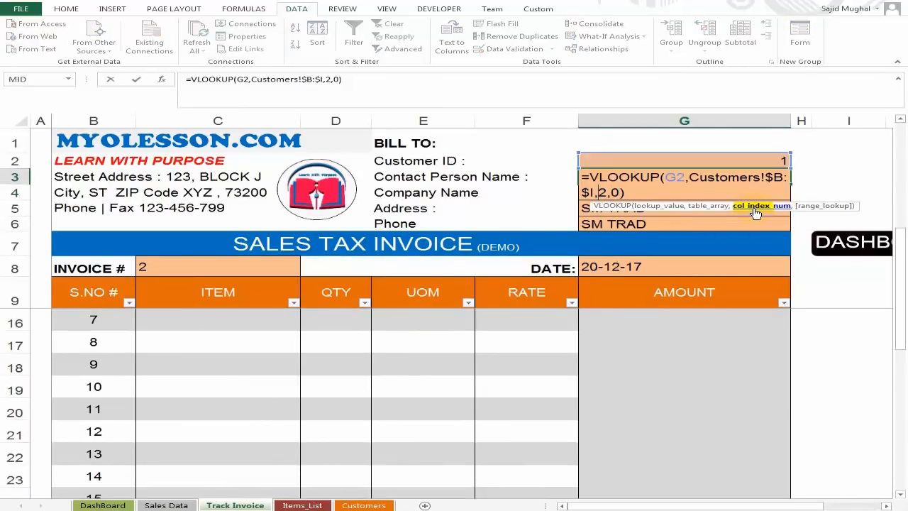
key(Return)
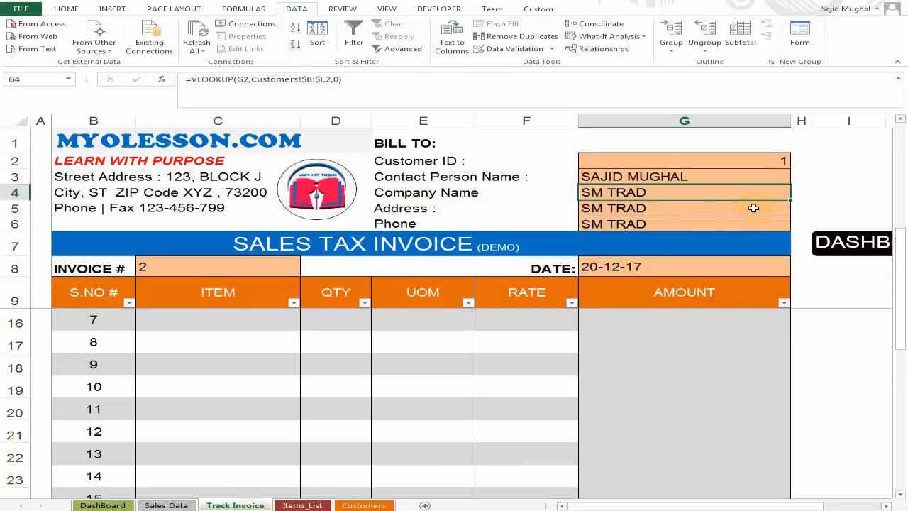
Set the column index in the Address formula G5 to 4, giving =VLOOKUP(G2,Customers!$B:$I,4,0).
key(Down)
key(F2)
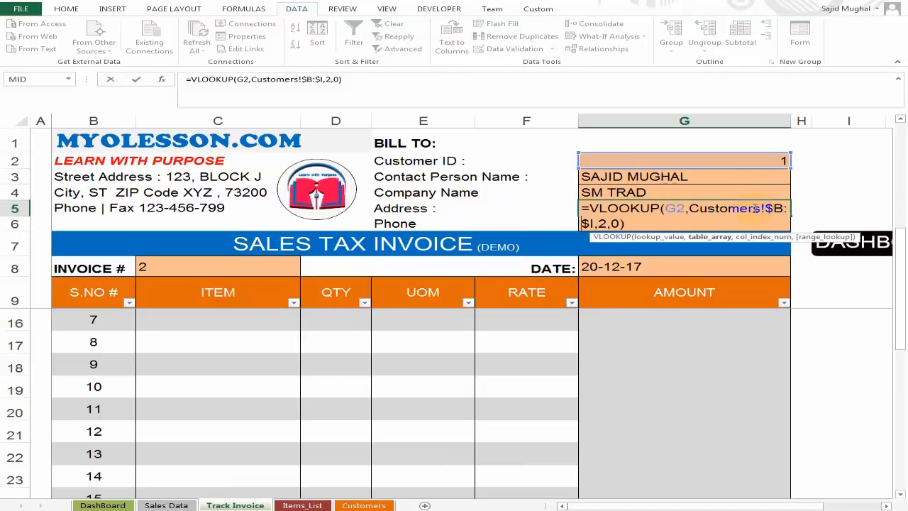
text(4)
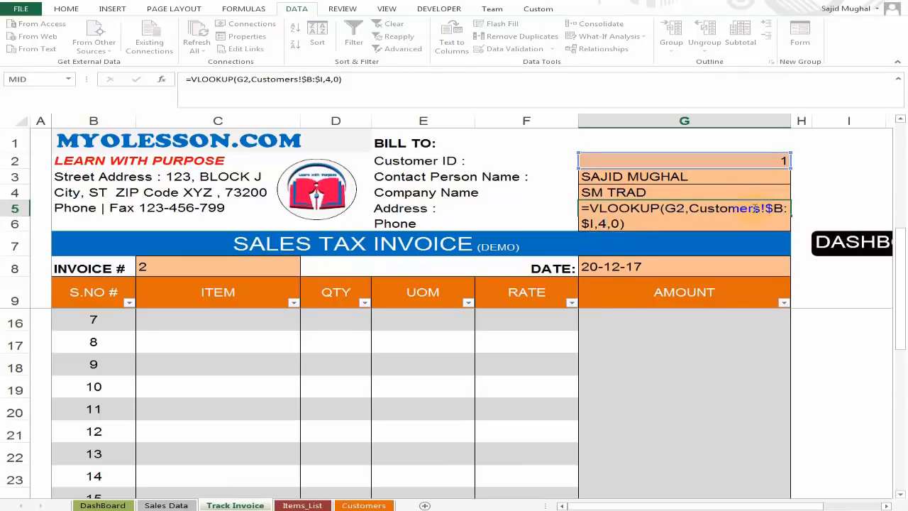
key(Return)
Set the column index in the Phone formula G6 to 5 and open the Customers sheet to compare the details.
key(F2)
key(Left)
key(Left)
key(Left)
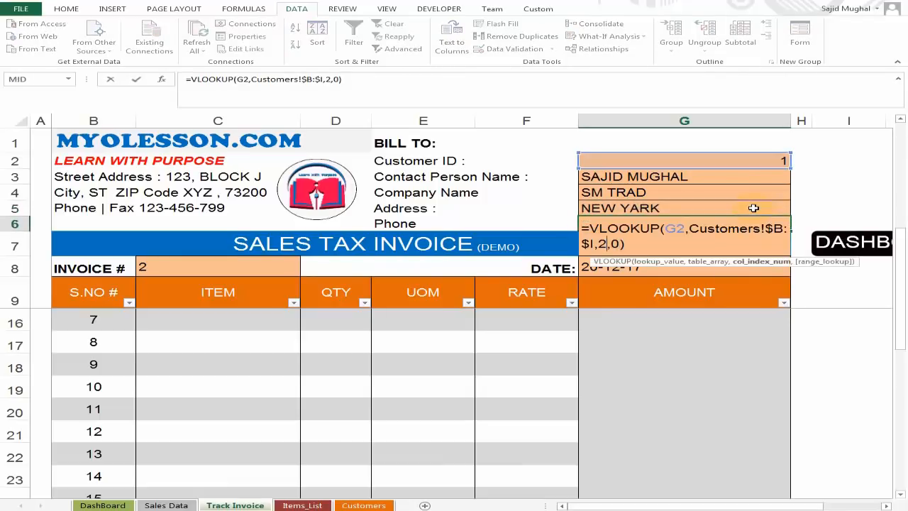
text(5)
key(ctrl+Return)
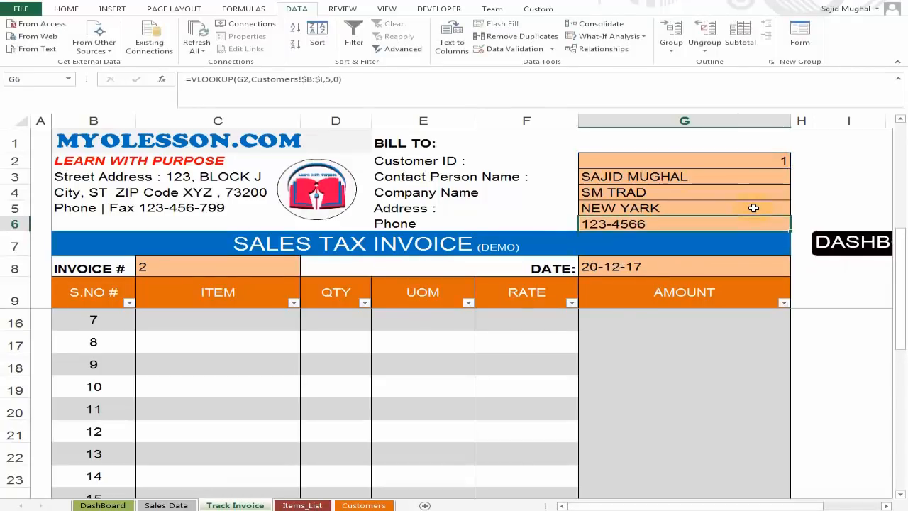
click(364, 506)
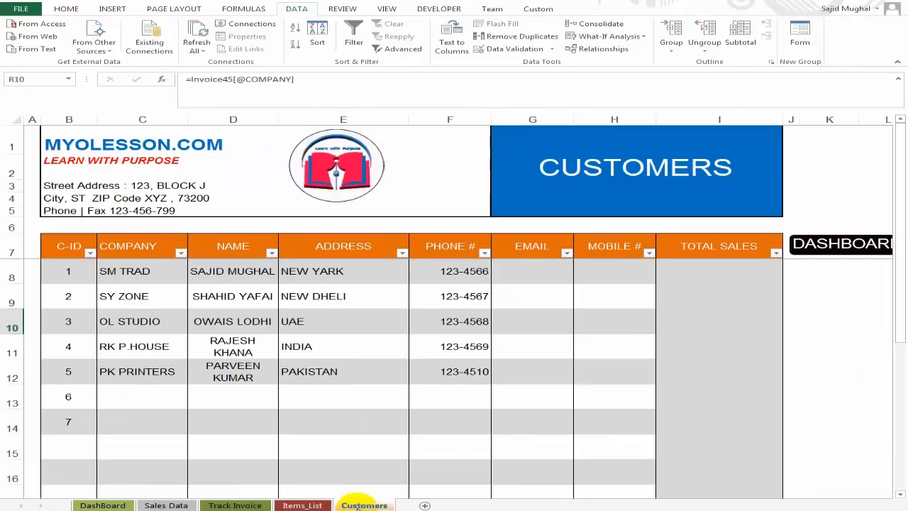
Check the company, email and mobile columns on the Customers sheet and return to the Track Invoice sheet.
click(75, 296)
click(162, 275)
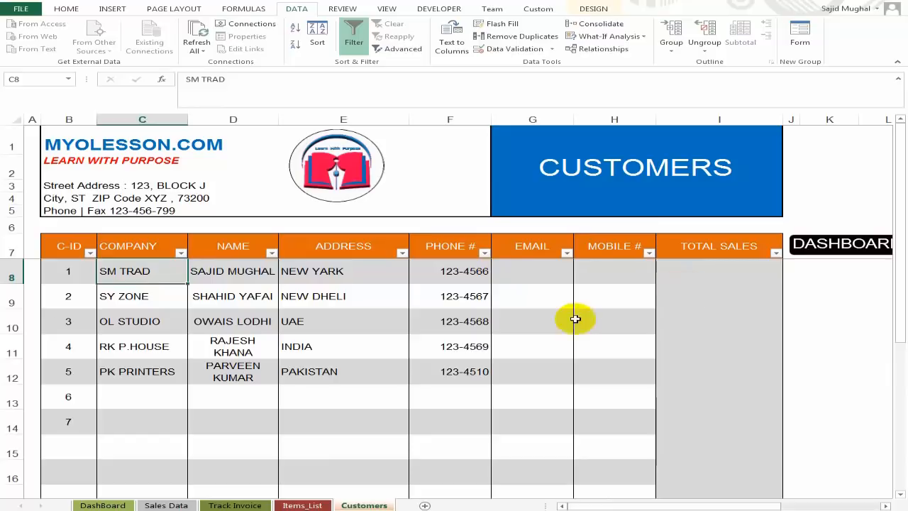
click(566, 294)
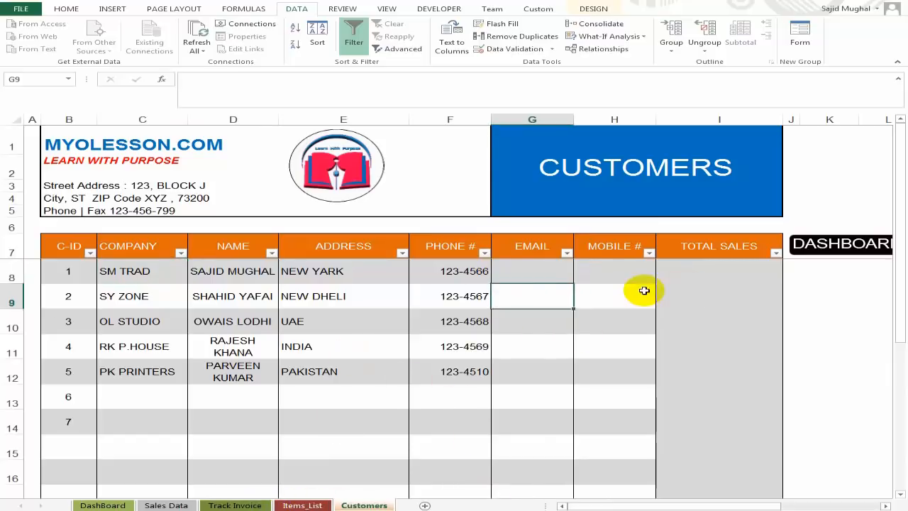
click(624, 295)
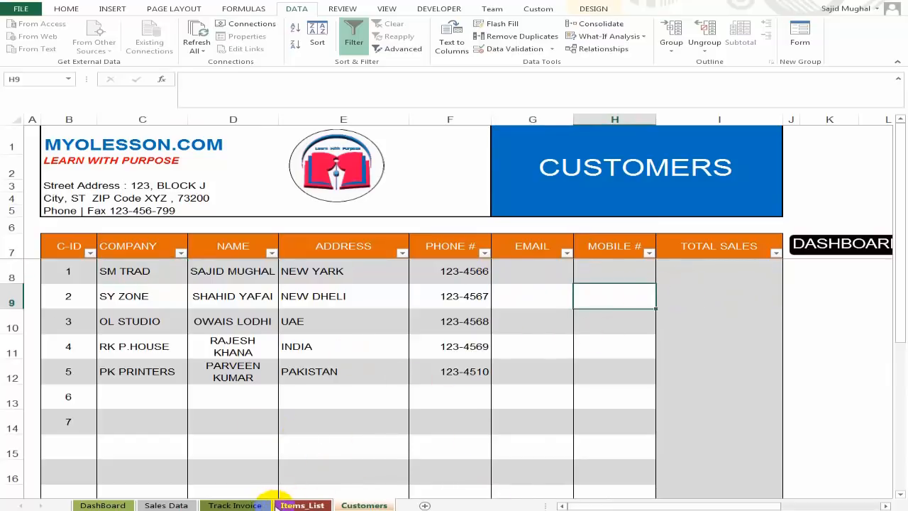
click(234, 505)
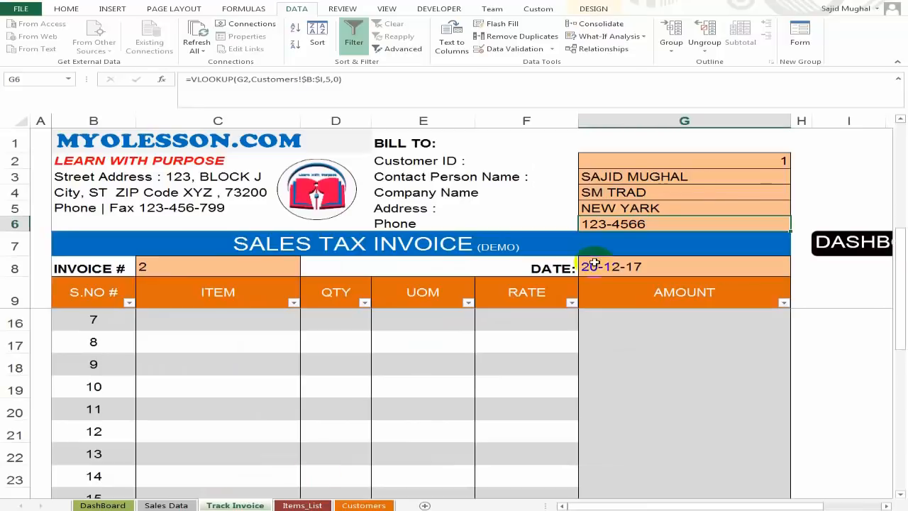
Set the invoice number in cell C8 to 1 to test the customer detail lookups.
click(695, 163)
click(193, 266)
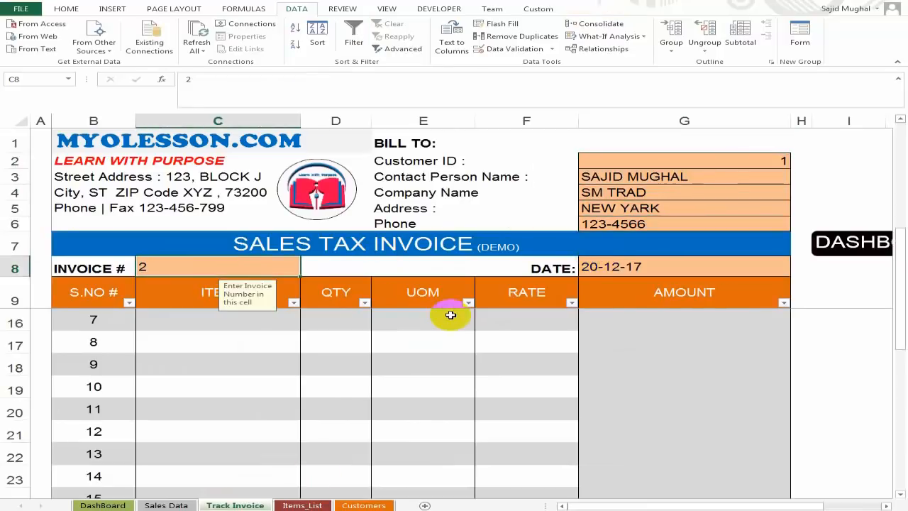
text(1)
key(Return)
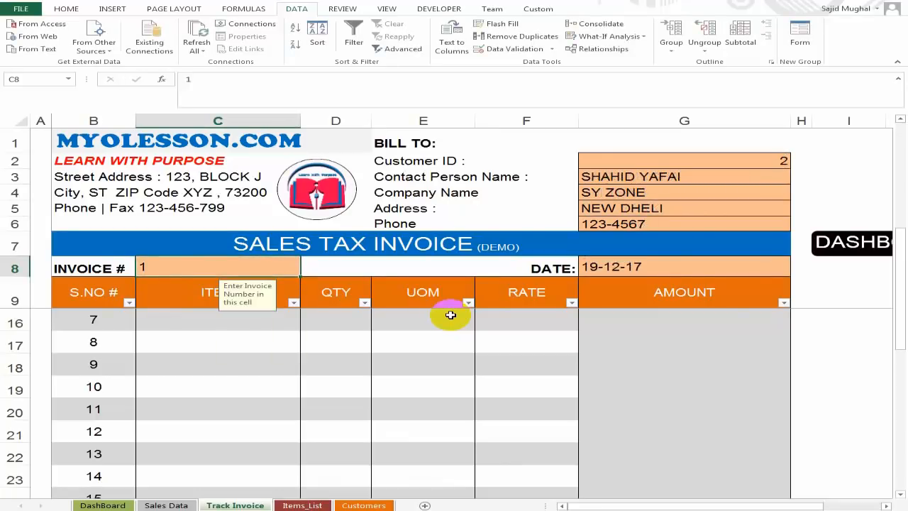
Center the Customer ID value in cell G2 and fill the cell with yellow.
click(739, 162)
click(66, 8)
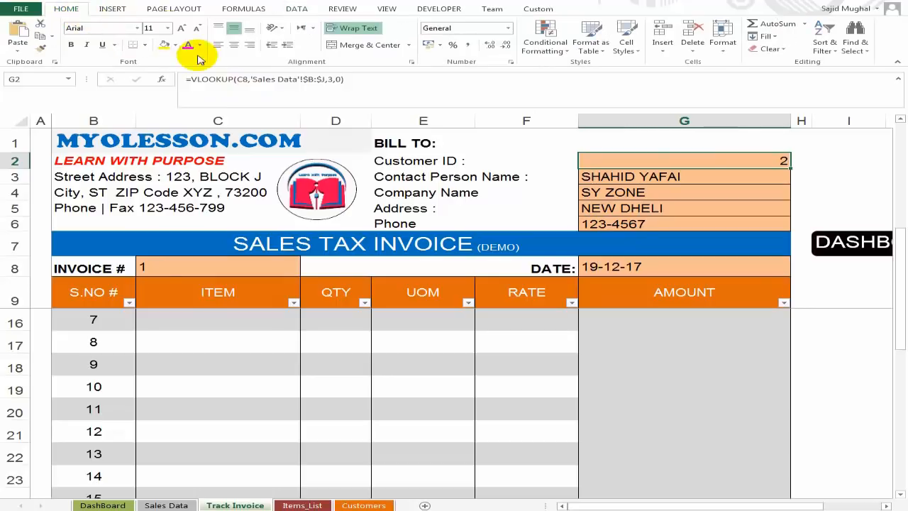
click(233, 44)
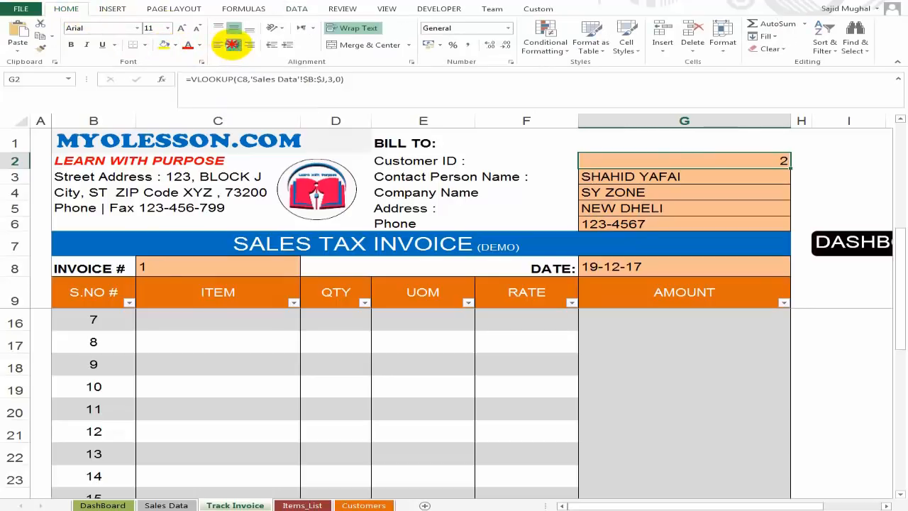
click(164, 45)
click(660, 193)
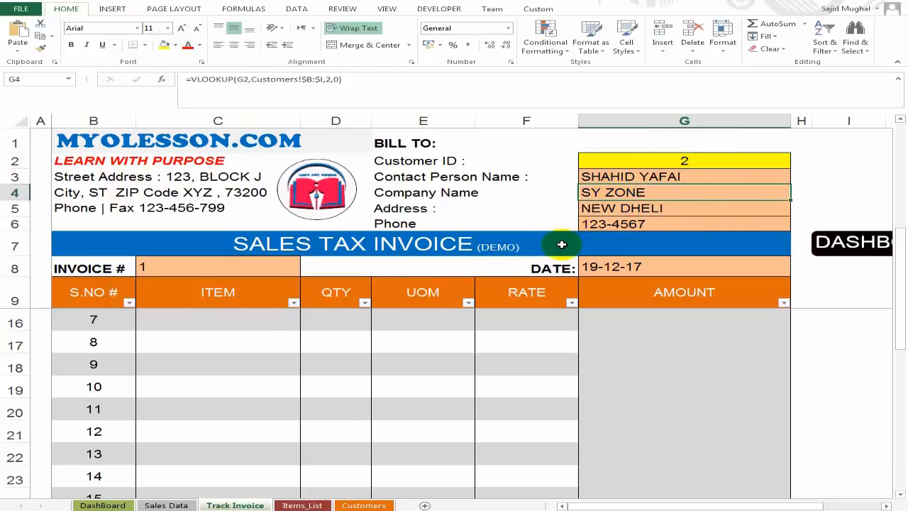
Set the invoice number in C8 to 2 and check the date and customer details it returns.
click(212, 267)
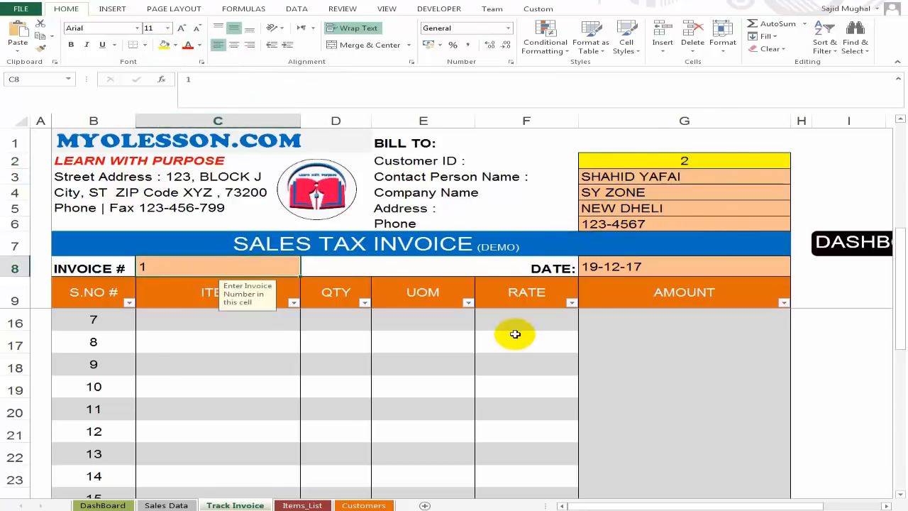
text(2)
key(Return)
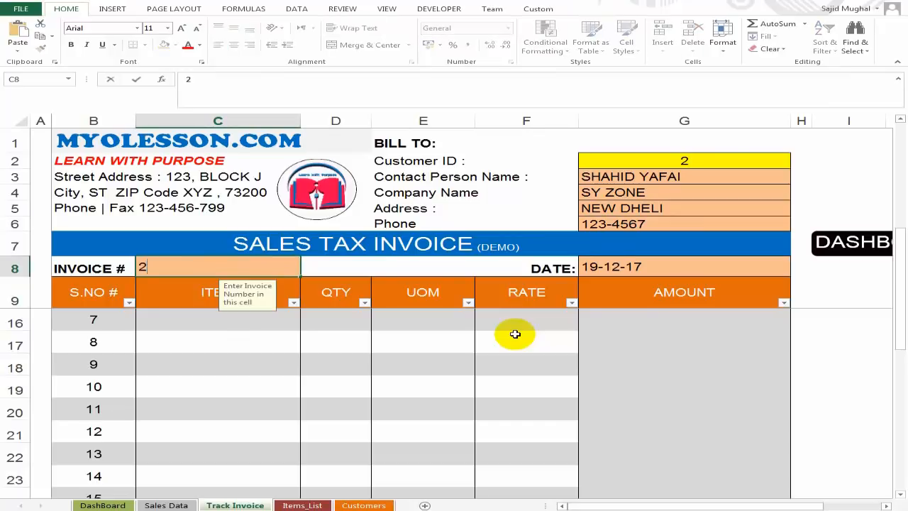
click(216, 338)
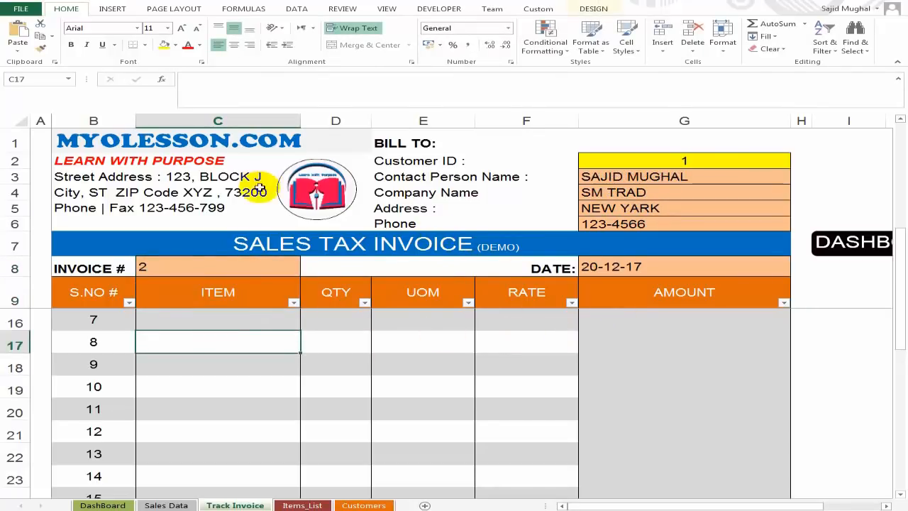
click(237, 275)
click(677, 274)
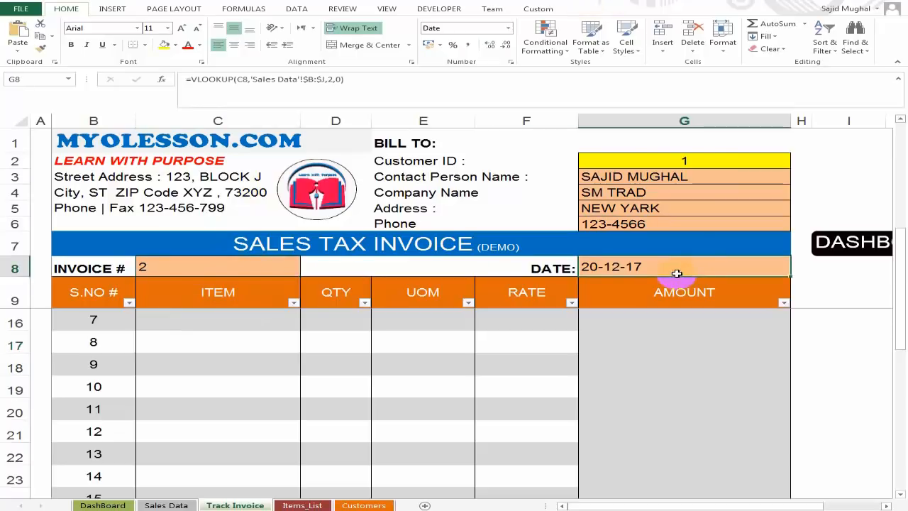
drag(637, 161, 635, 209)
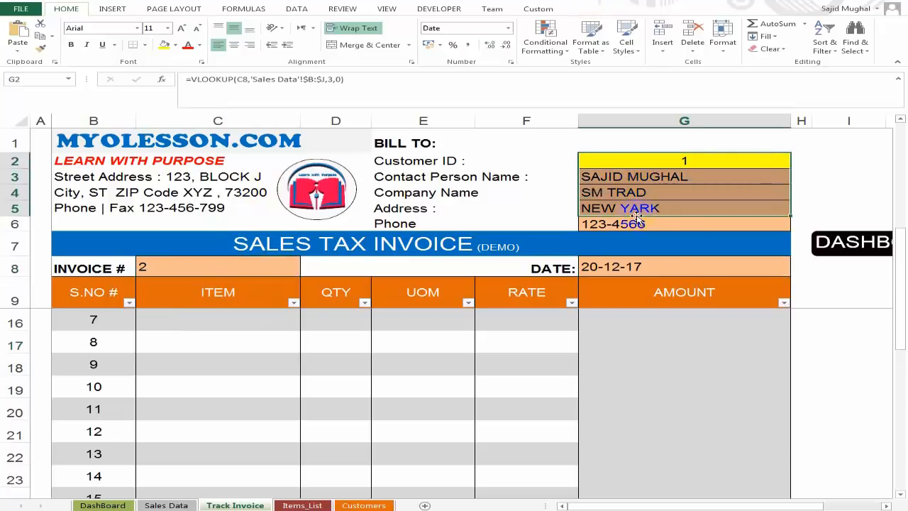
click(269, 259)
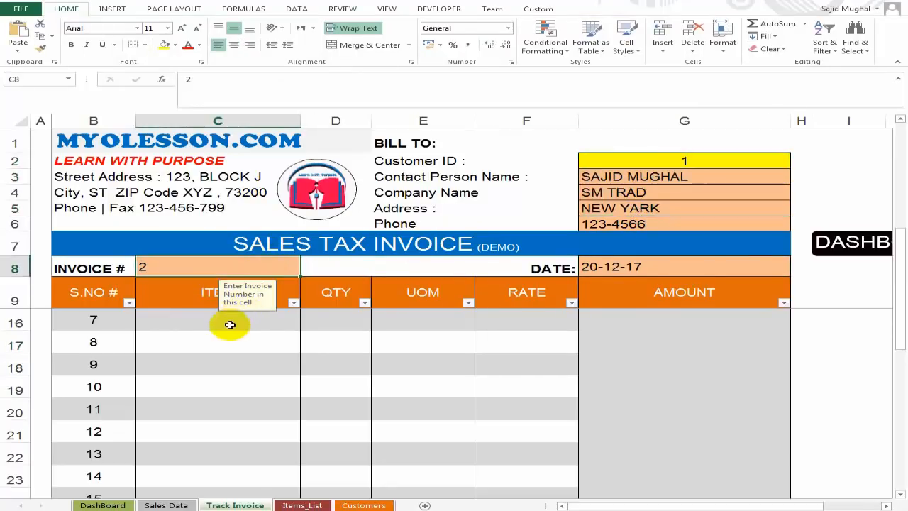
click(229, 322)
scroll(503, 348, down, 1)
scroll(501, 349, up, 3)
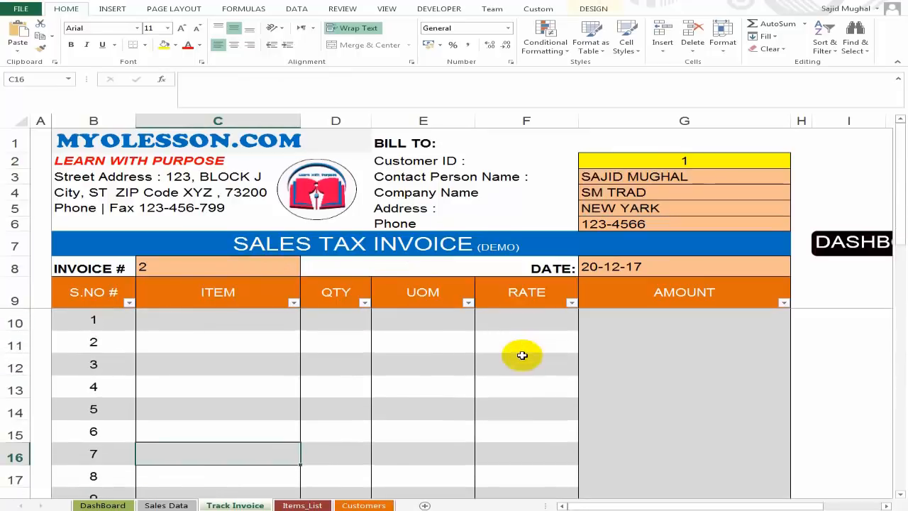
click(223, 323)
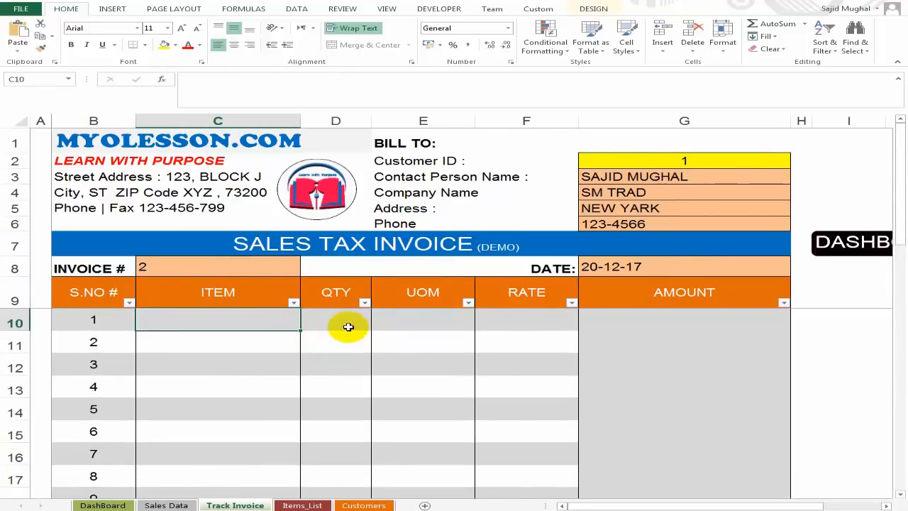
scroll(440, 353, down, 1)
scroll(441, 352, up, 1)
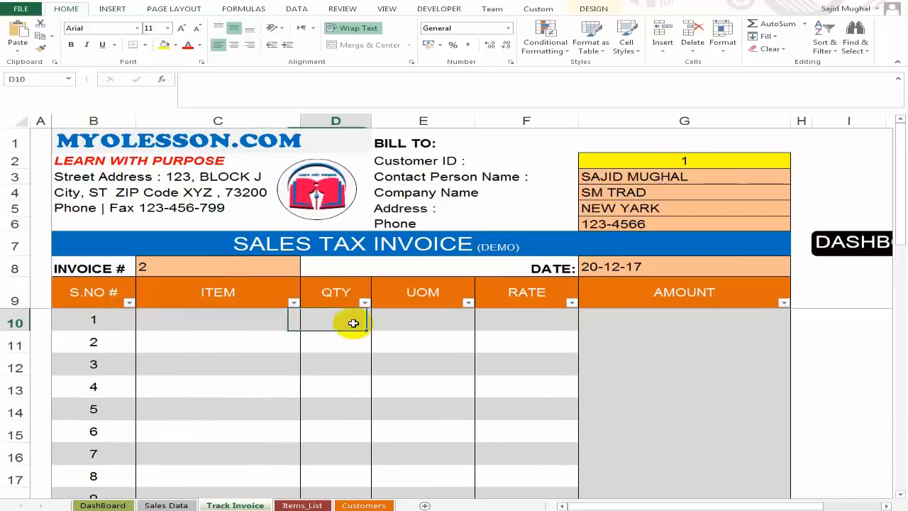
Start a COUNTIF formula in cell L1 of the Track Invoice sheet.
drag(615, 505, 731, 506)
click(831, 145)
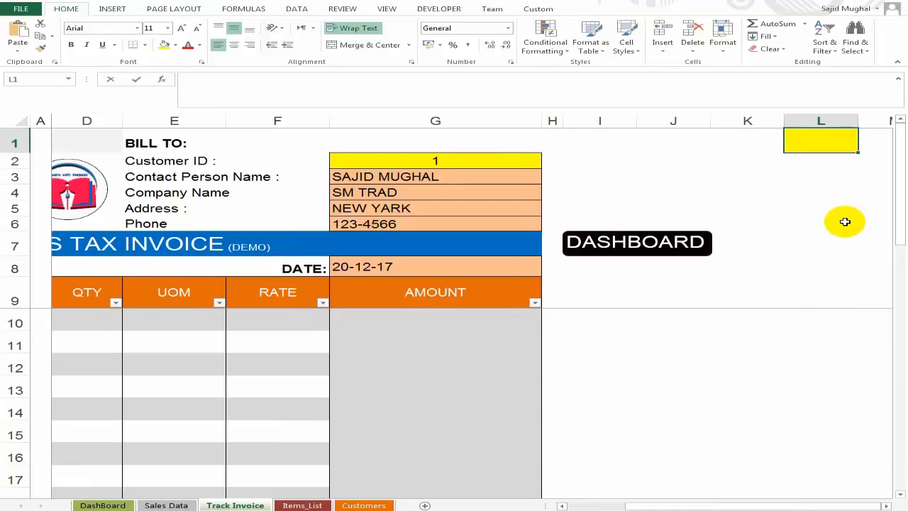
text(=COUN)
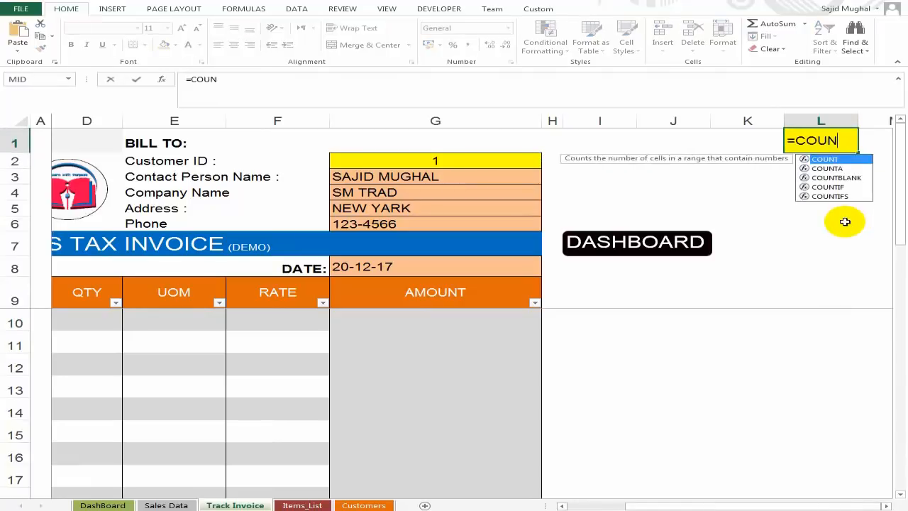
key(Down)
key(Down)
key(Down)
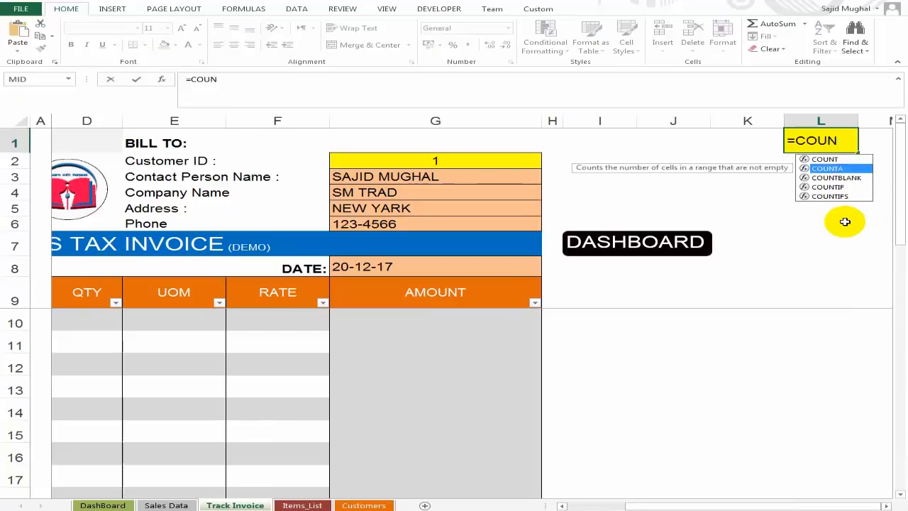
key(Tab)
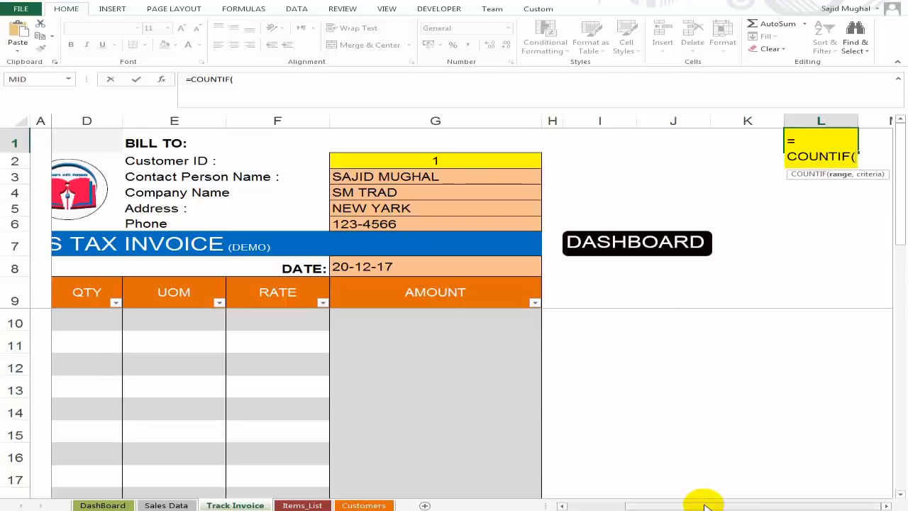
Set the COUNTIF range to the invoice number column B:B of the Sales Data sheet.
drag(706, 507, 604, 498)
click(171, 505)
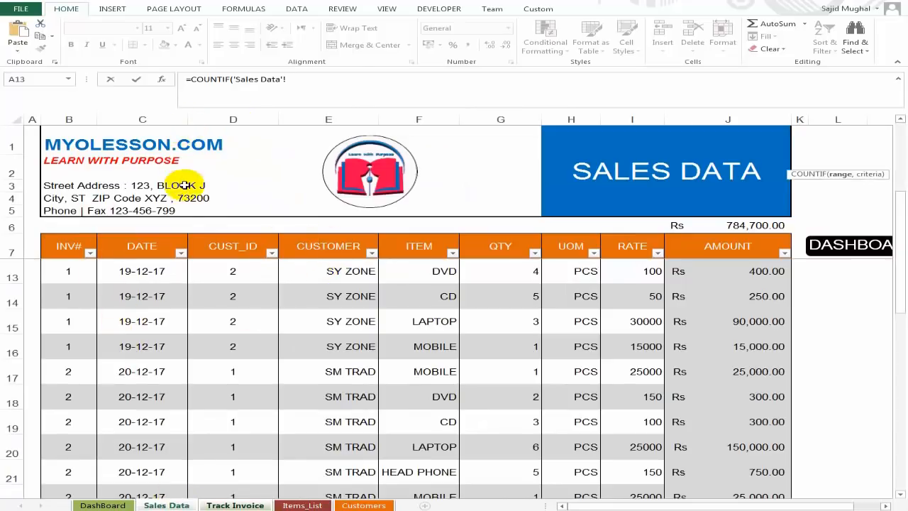
click(69, 119)
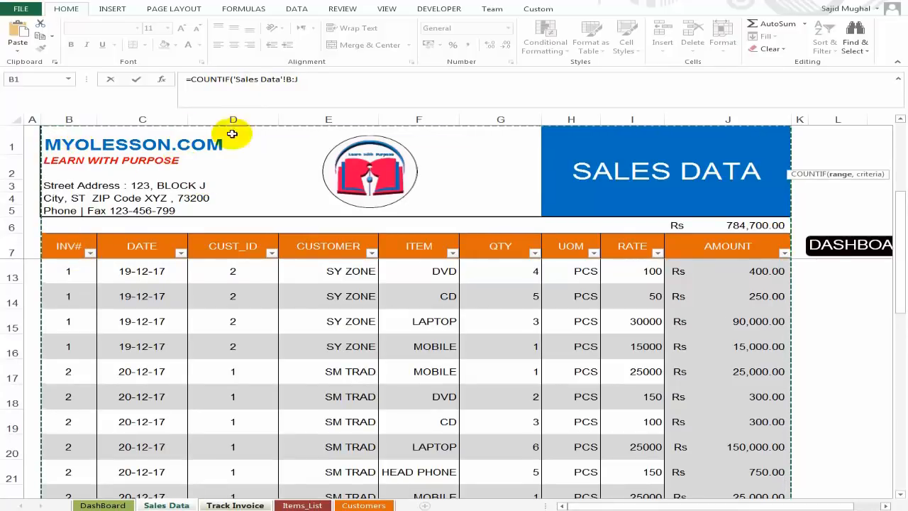
click(306, 80)
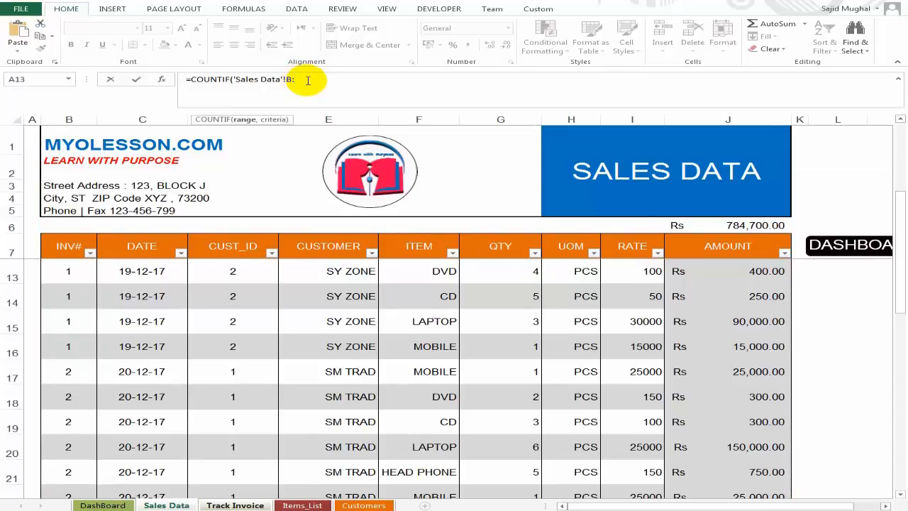
text(B)
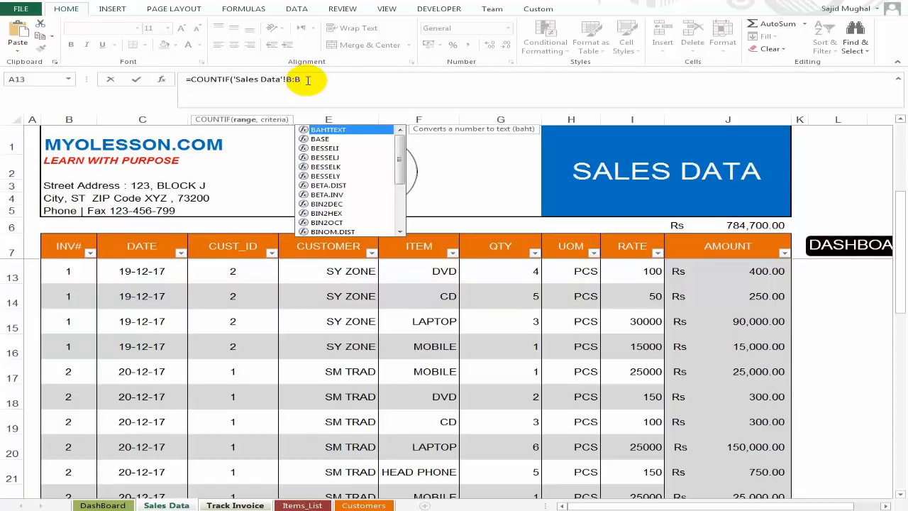
text(,)
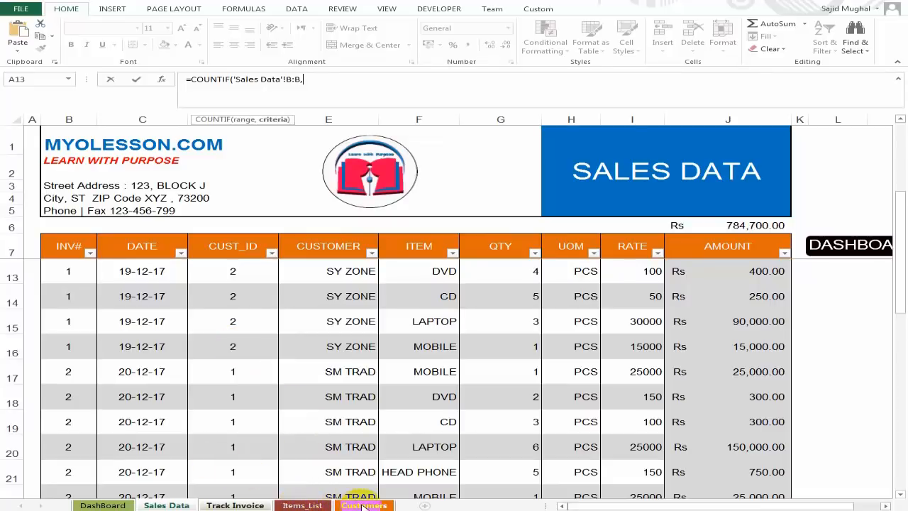
Use the invoice number cell C8 on Track Invoice as the COUNTIF criteria and enter the formula =COUNTIF('Sales Data'!B:B,'Track Invoice'!C8).
click(241, 505)
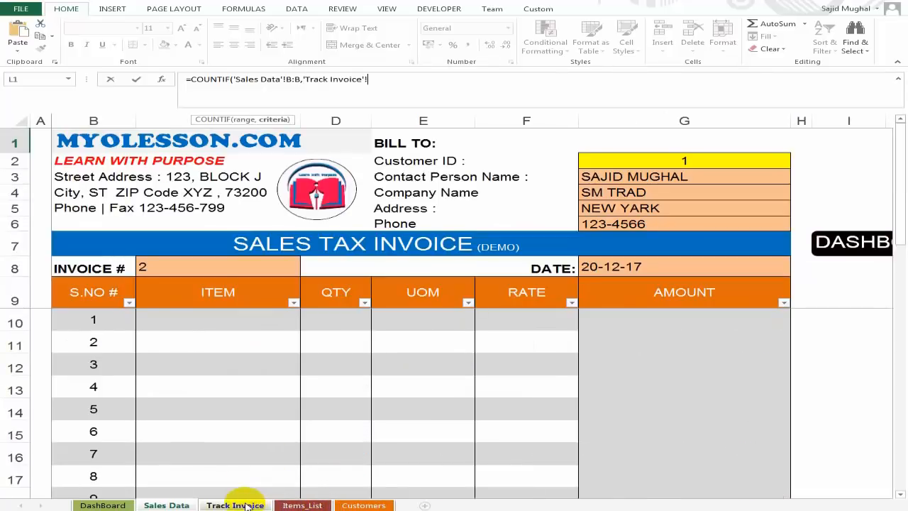
click(157, 266)
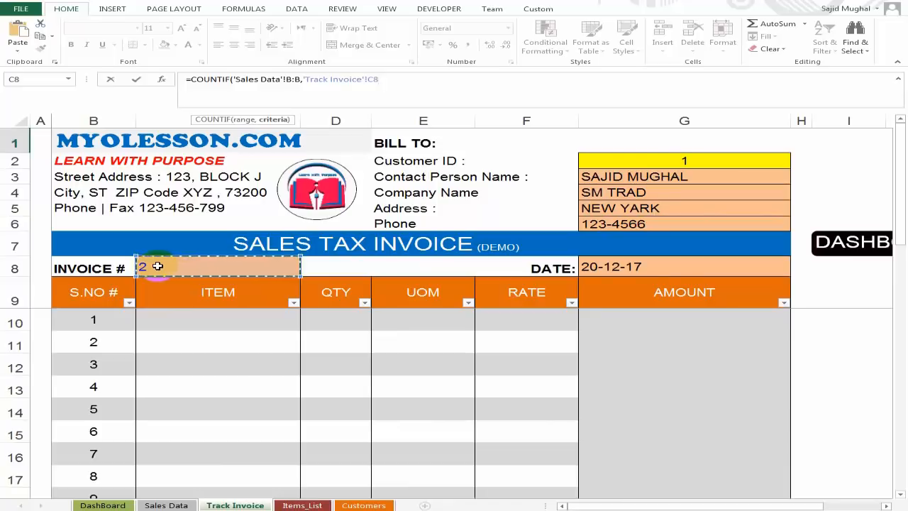
key(Return)
key(Up)
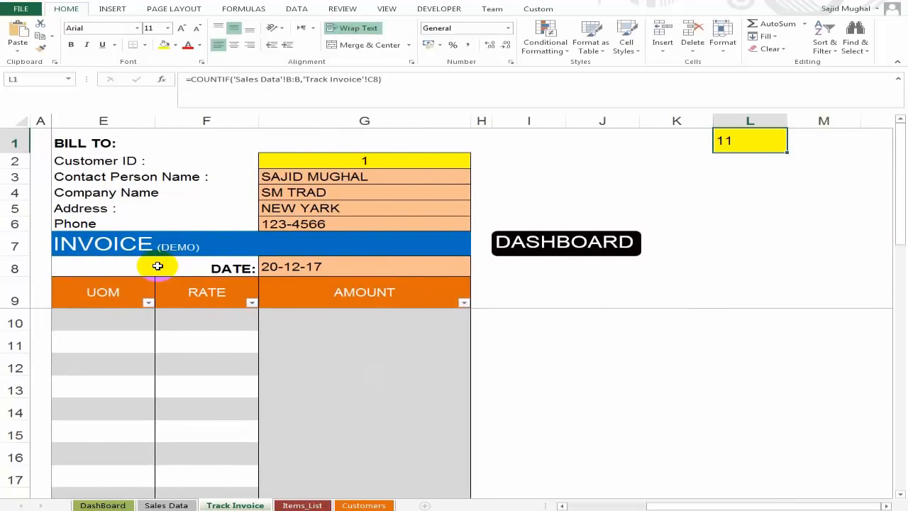
Count the rows for invoice 2 on the Sales Data sheet to verify the COUNTIF result, and return to Track Invoice.
drag(689, 506, 609, 506)
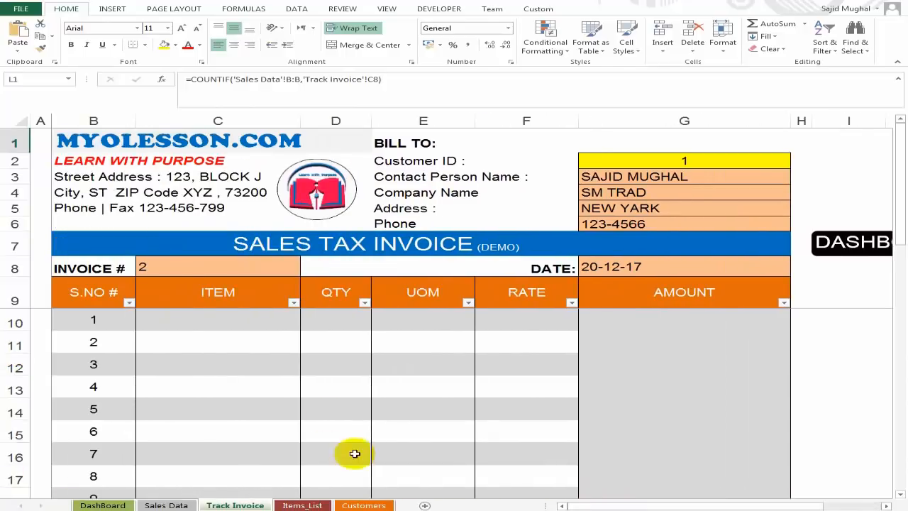
click(183, 268)
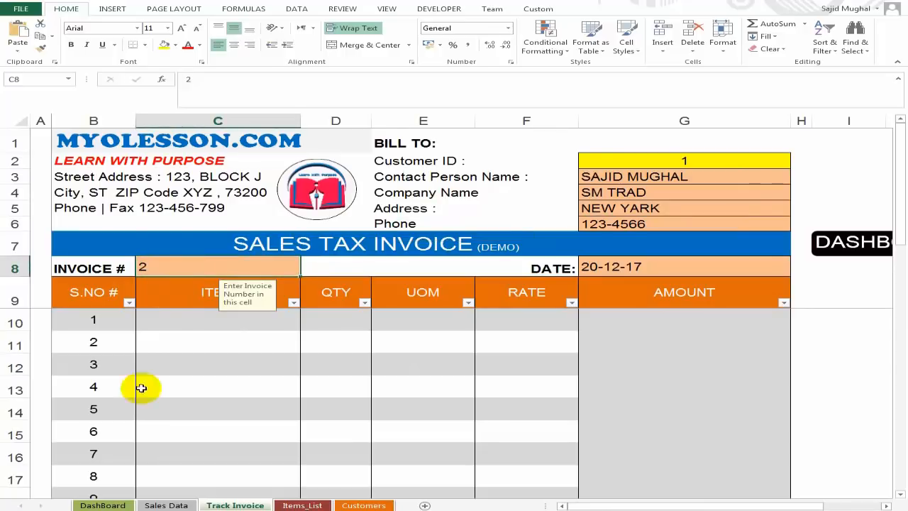
click(165, 505)
scroll(206, 349, down, 2)
scroll(206, 349, up, 2)
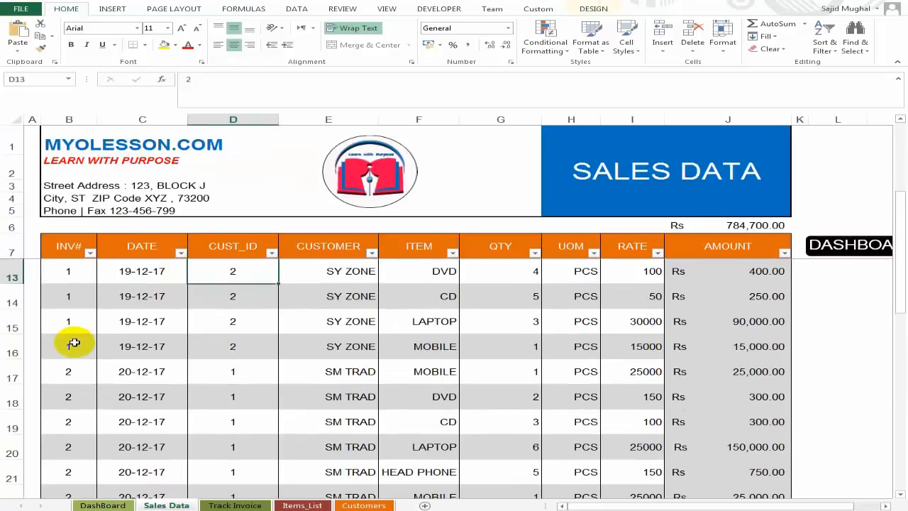
scroll(74, 344, down, 1)
drag(75, 296, 82, 474)
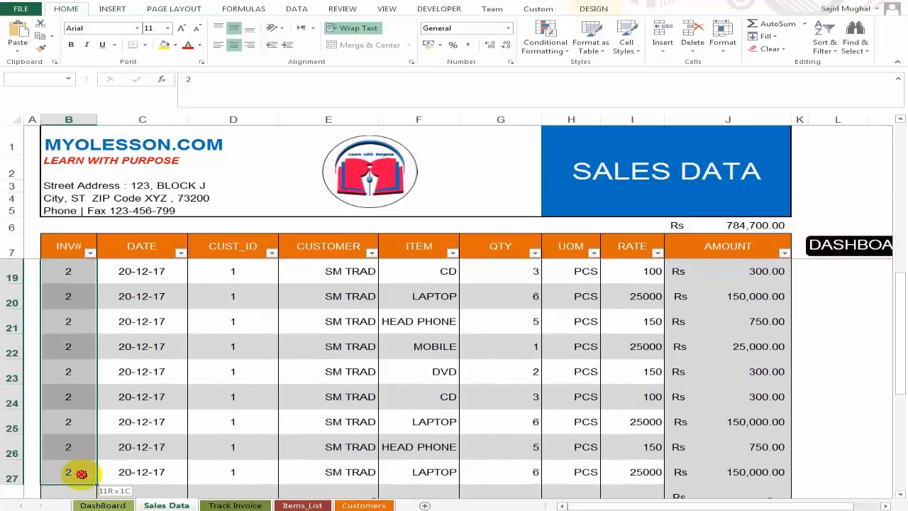
scroll(241, 457, up, 3)
click(235, 506)
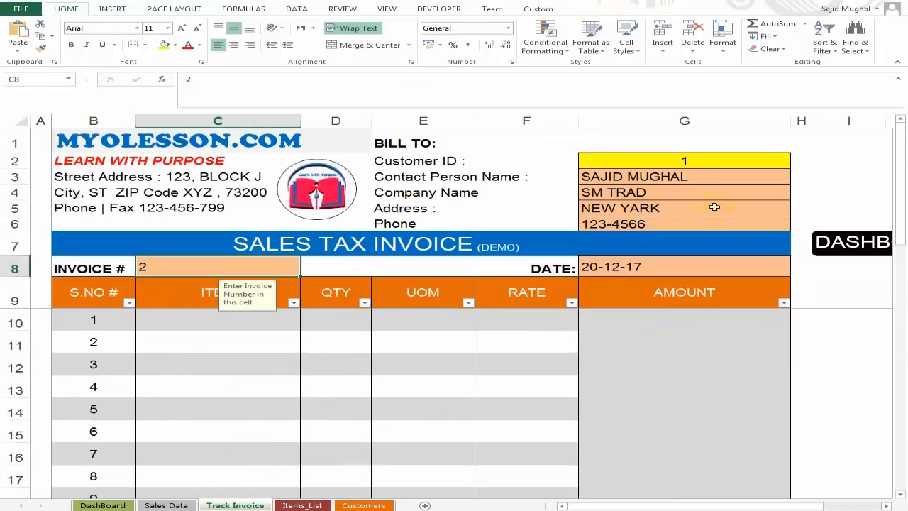
click(842, 157)
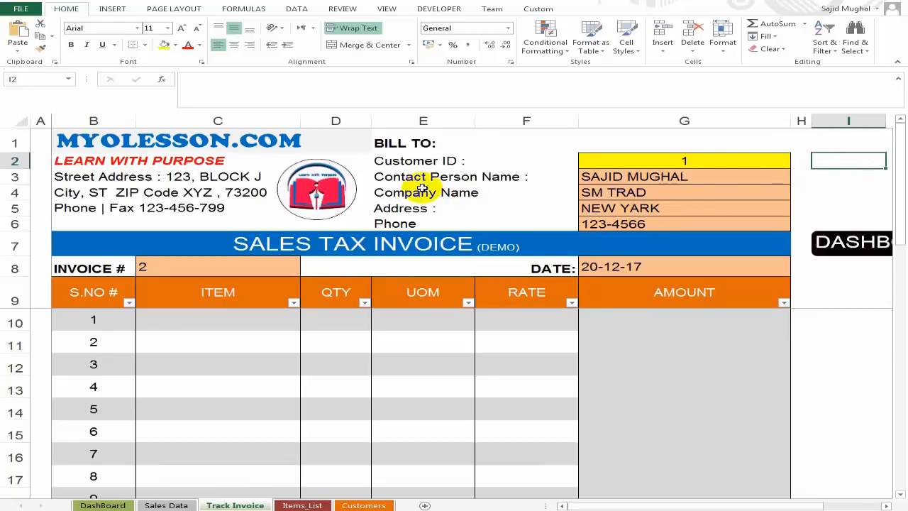
Set the invoice number in C8 to 1 and inspect the COUNTIF formula in L1.
click(267, 267)
text(1)
key(Return)
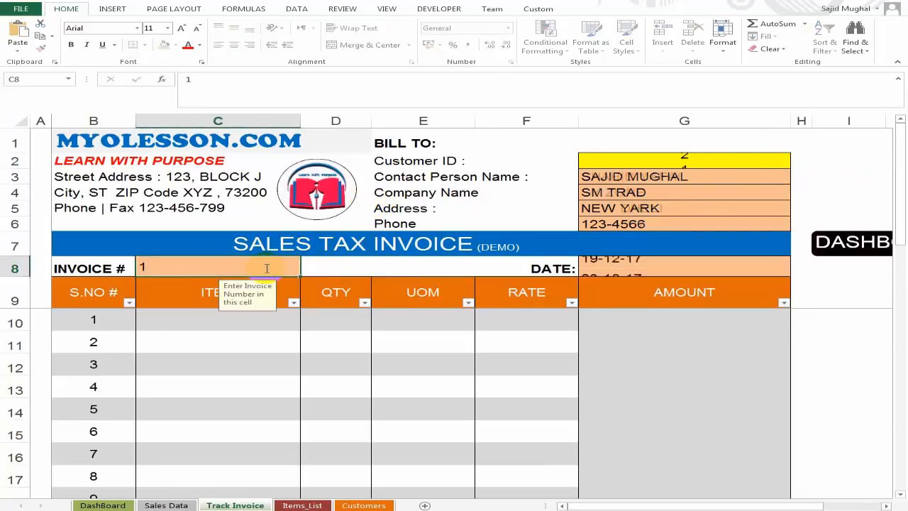
drag(607, 505, 762, 497)
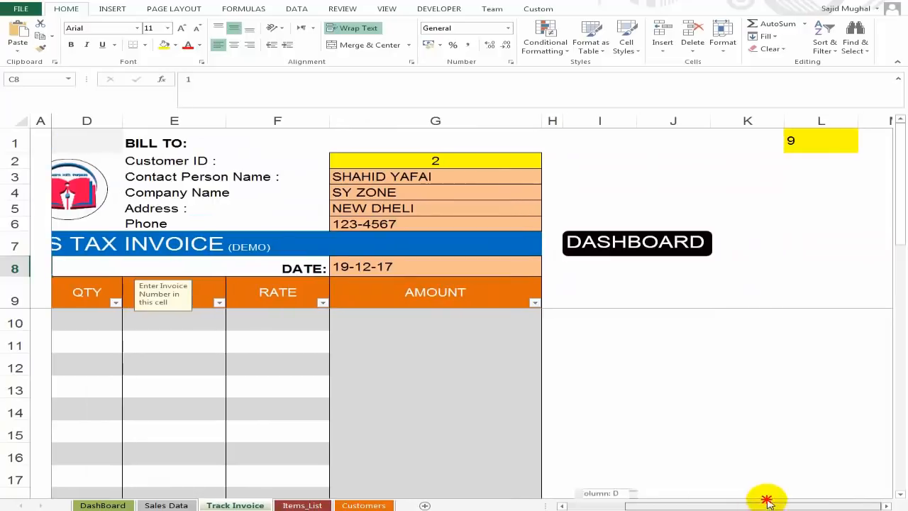
click(817, 144)
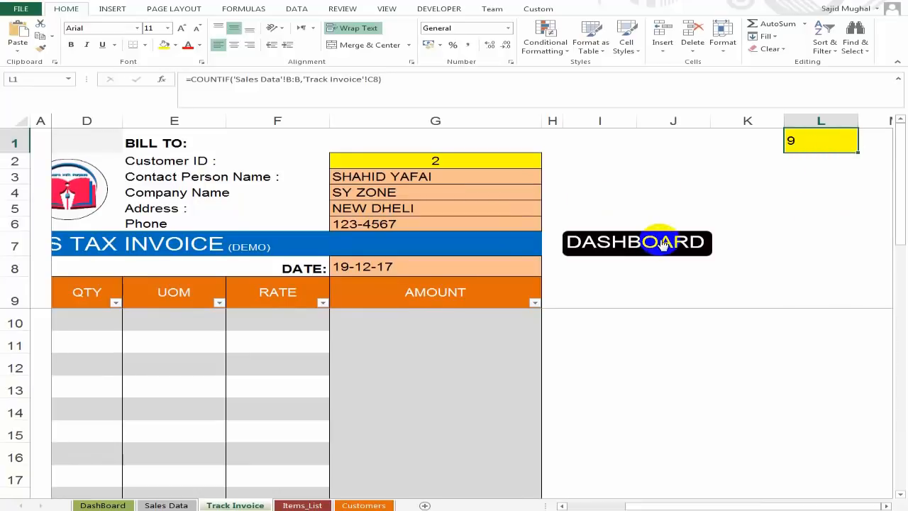
click(817, 170)
click(814, 140)
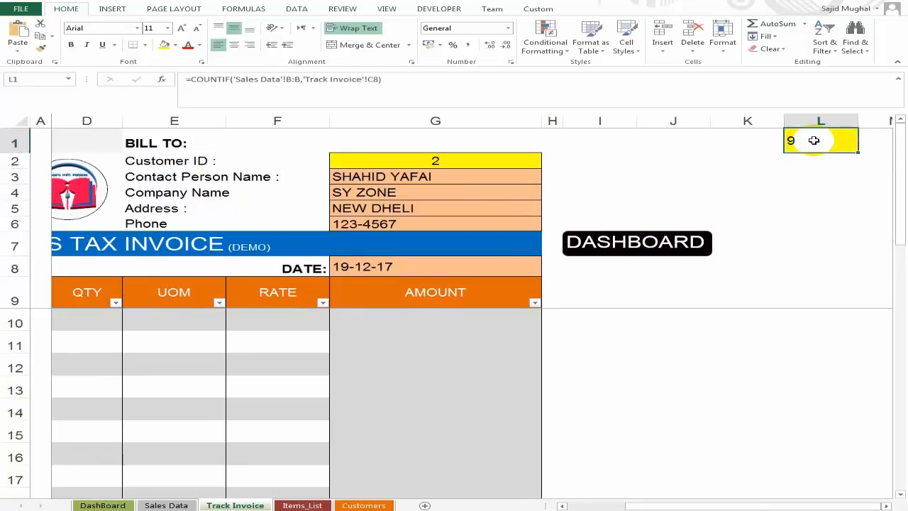
Start a MATCH formula in M1 with the invoice number in C8 as the lookup value.
scroll(603, 426, right, 3)
click(604, 142)
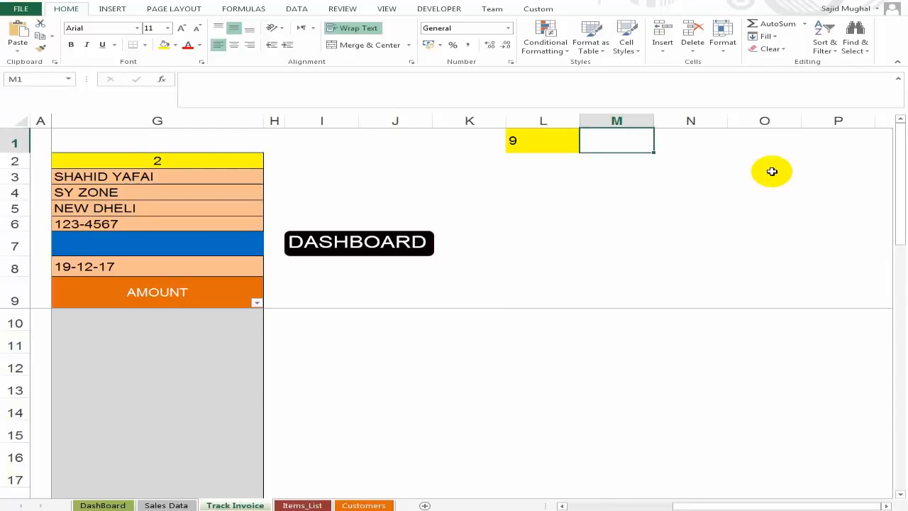
text(=)
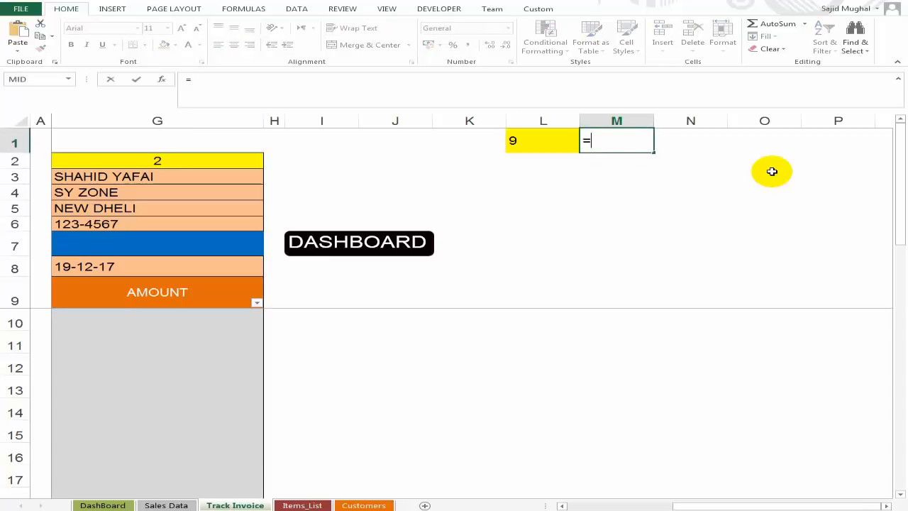
text(A)
key(BackSpace)
text(MATCH()
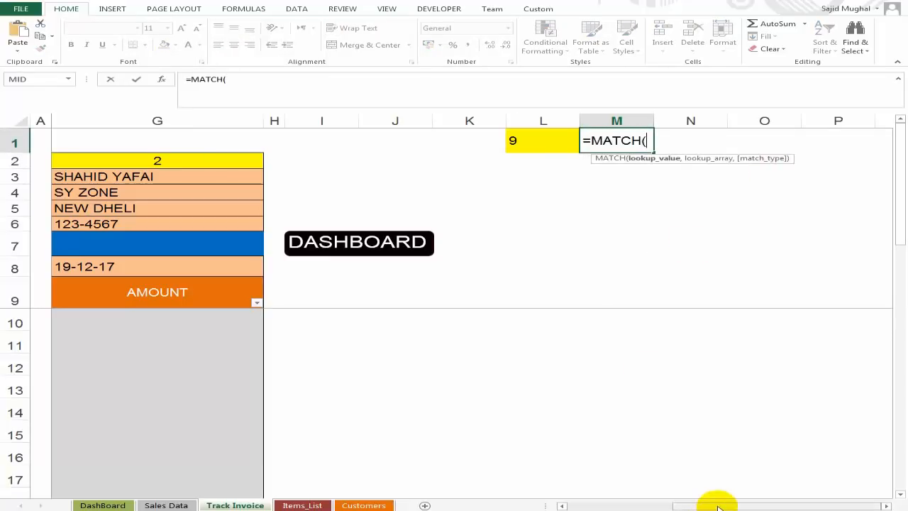
drag(718, 506, 596, 506)
click(208, 267)
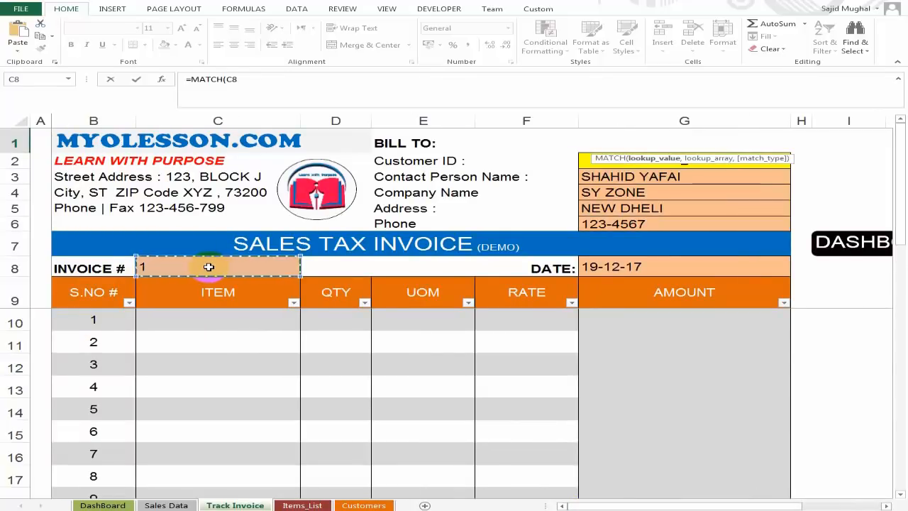
text(,)
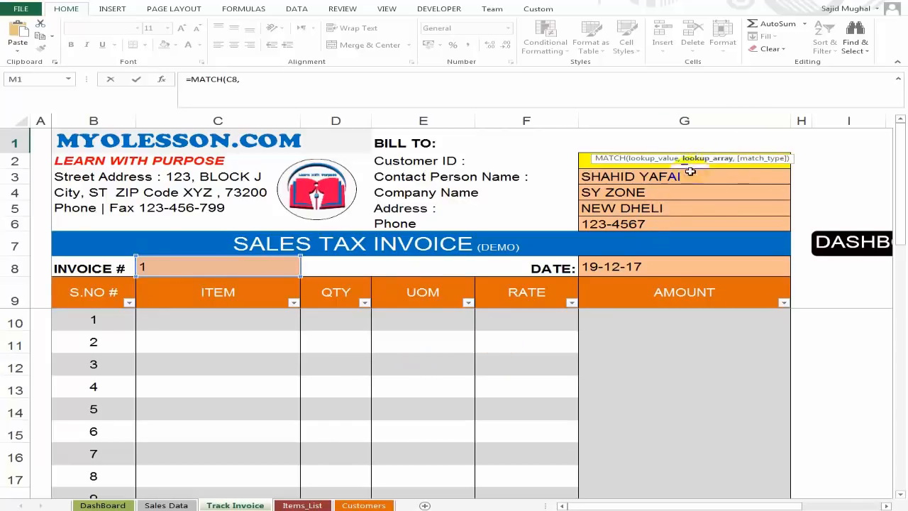
Complete the MATCH formula with column B of the Sales Data sheet as lookup array and match type 0.
click(168, 506)
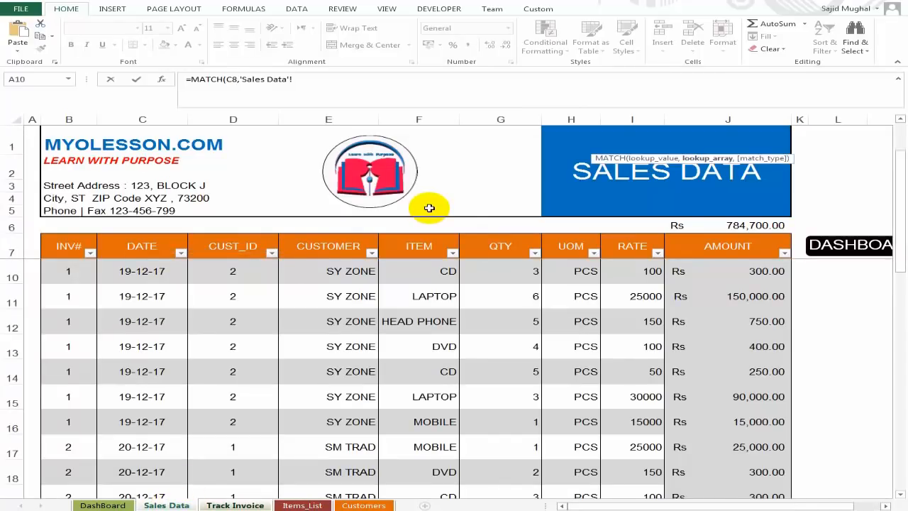
click(71, 118)
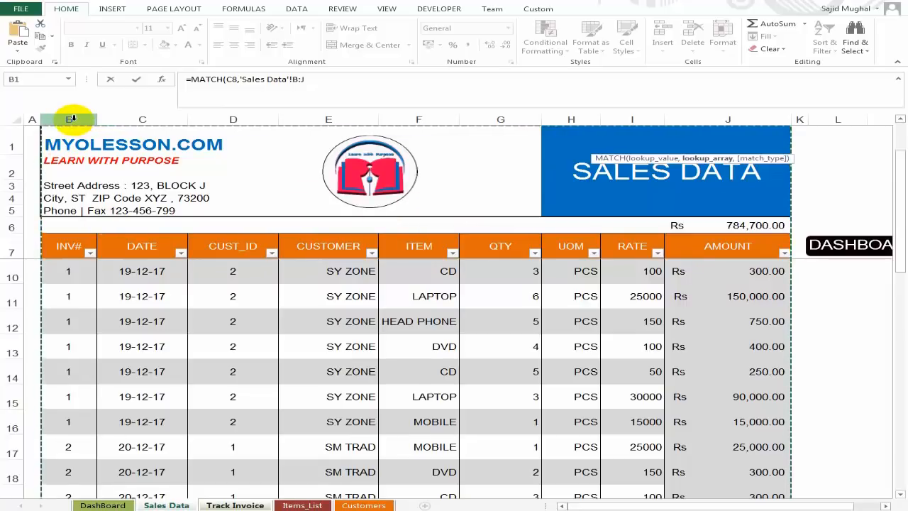
click(423, 103)
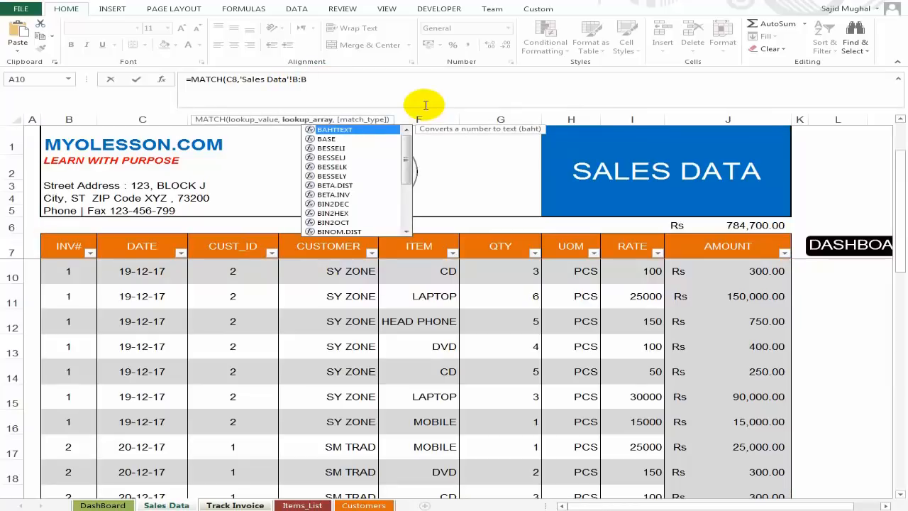
text(,)
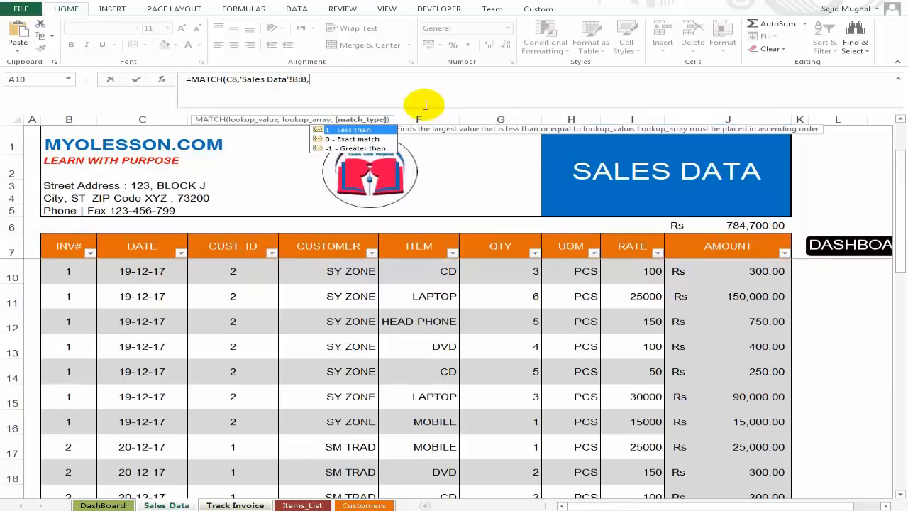
text(0)
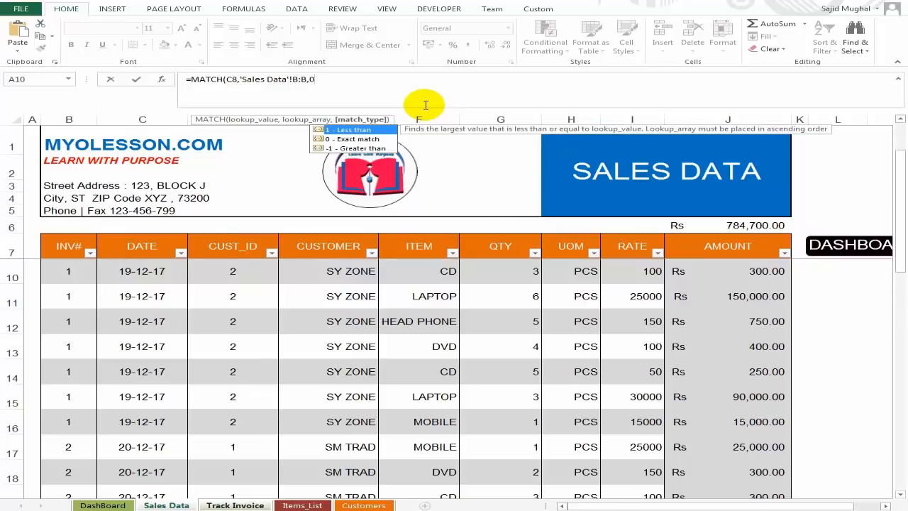
key(Return)
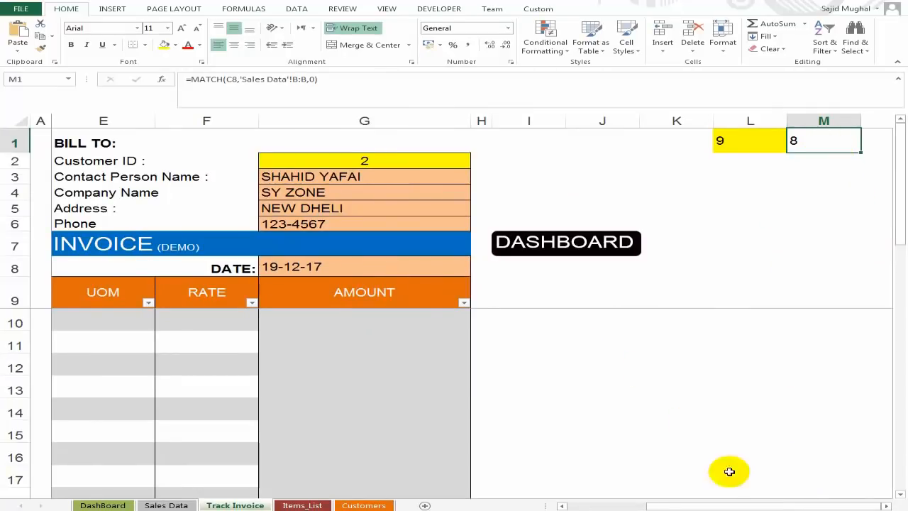
Compare the MATCH result in M1 with the row where invoice 1 first appears on the Sales Data sheet.
drag(726, 503, 645, 499)
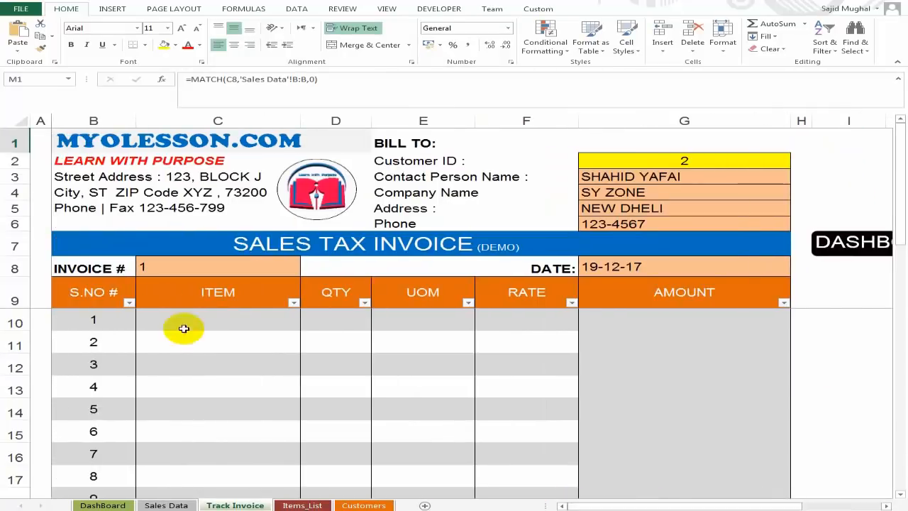
click(196, 271)
drag(625, 505, 706, 503)
click(810, 147)
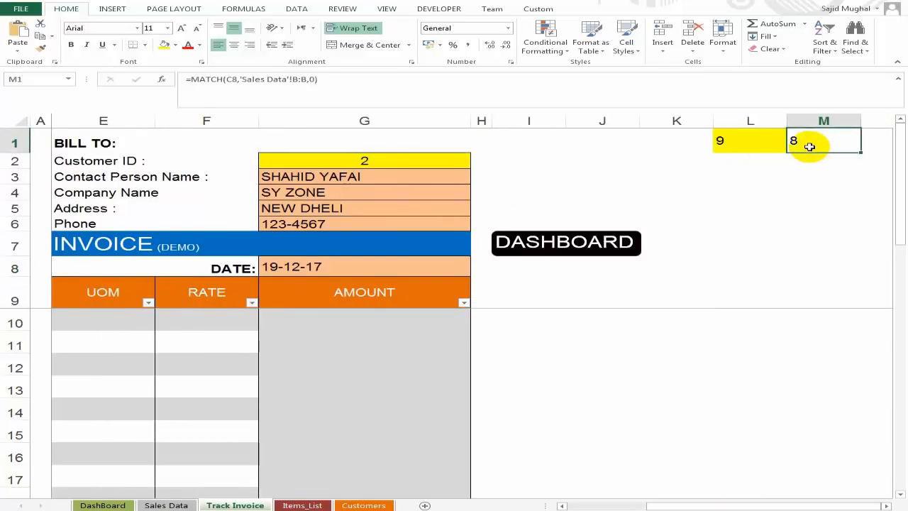
click(162, 501)
click(71, 275)
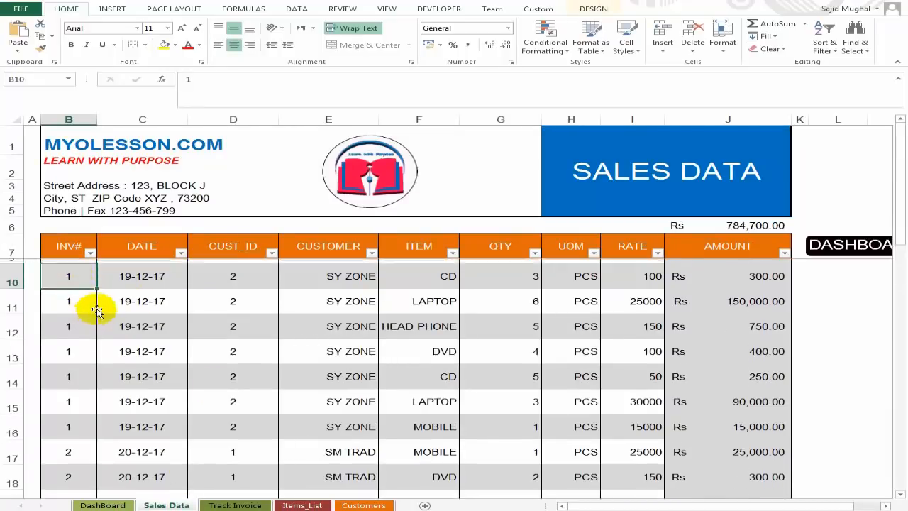
scroll(78, 320, up, 1)
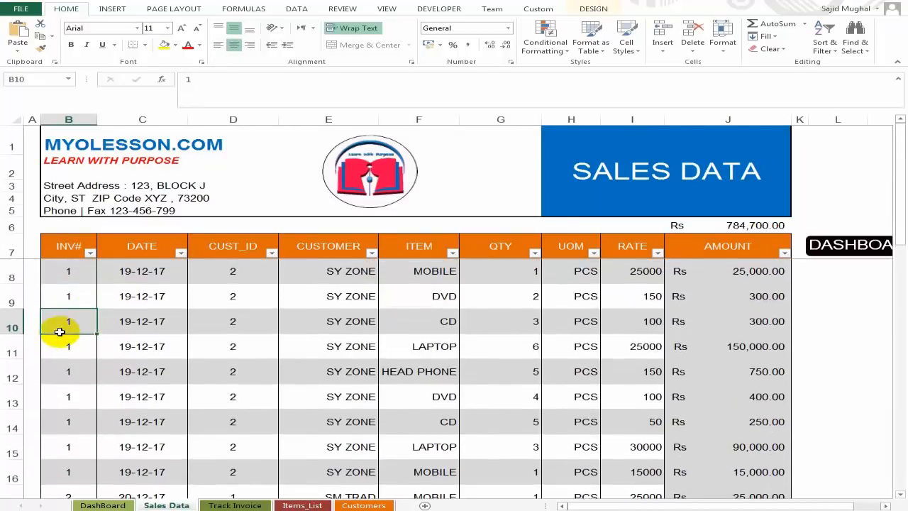
click(9, 276)
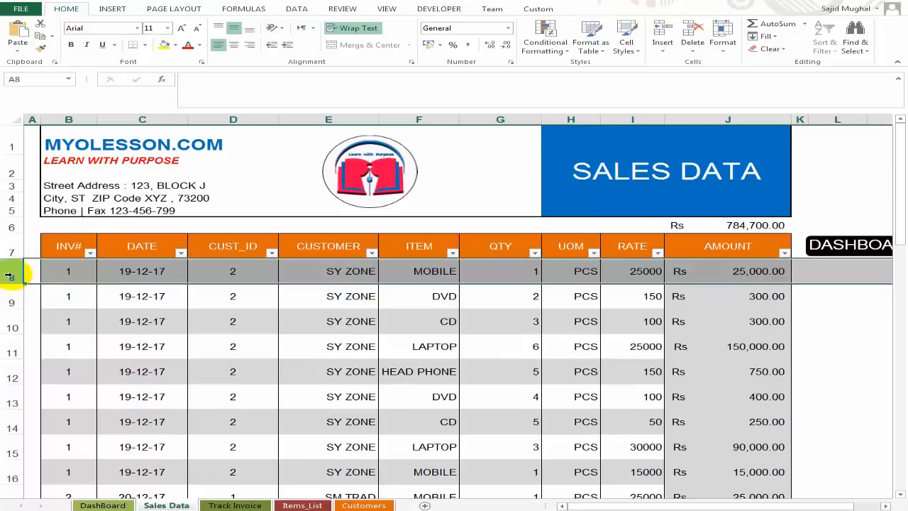
click(61, 272)
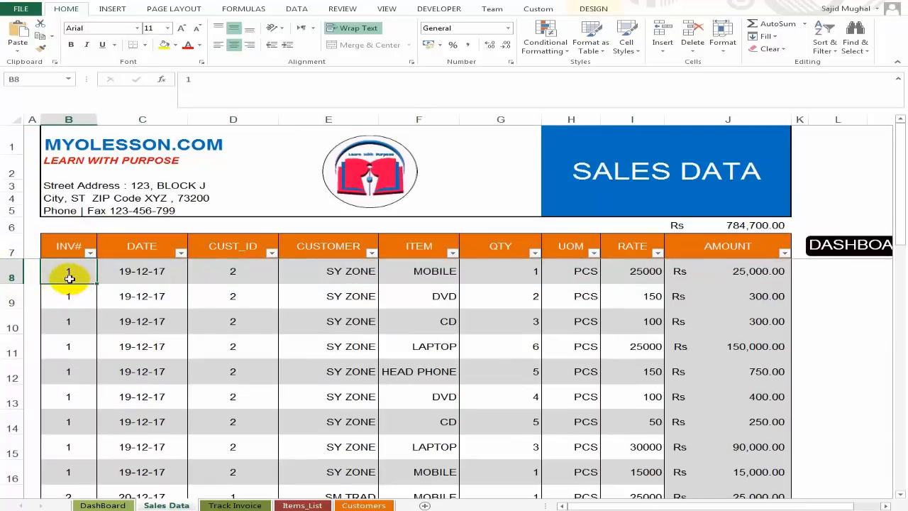
Enter =IF(B11=<L1,M1+1,0 in M2 of the Track Invoice sheet and accept the correction to =IF(B11<=L1,M1+1,0).
click(234, 503)
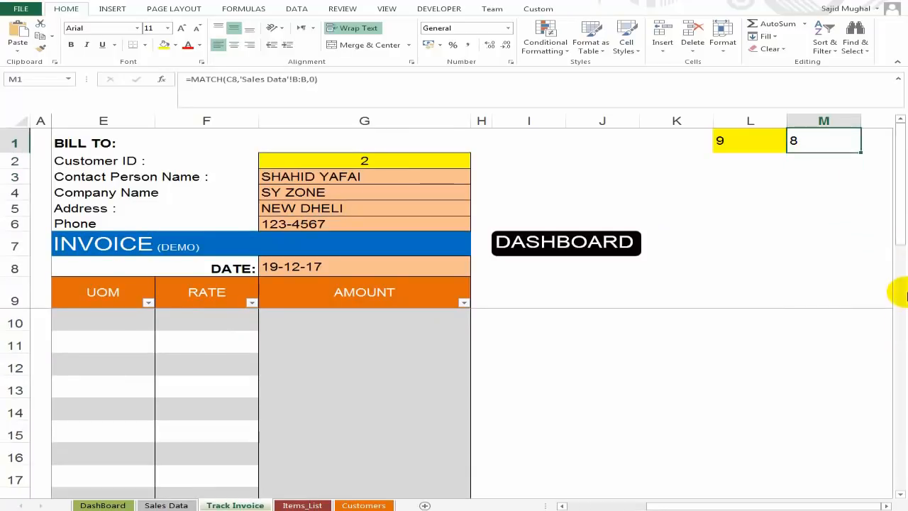
key(Down)
text(=IF()
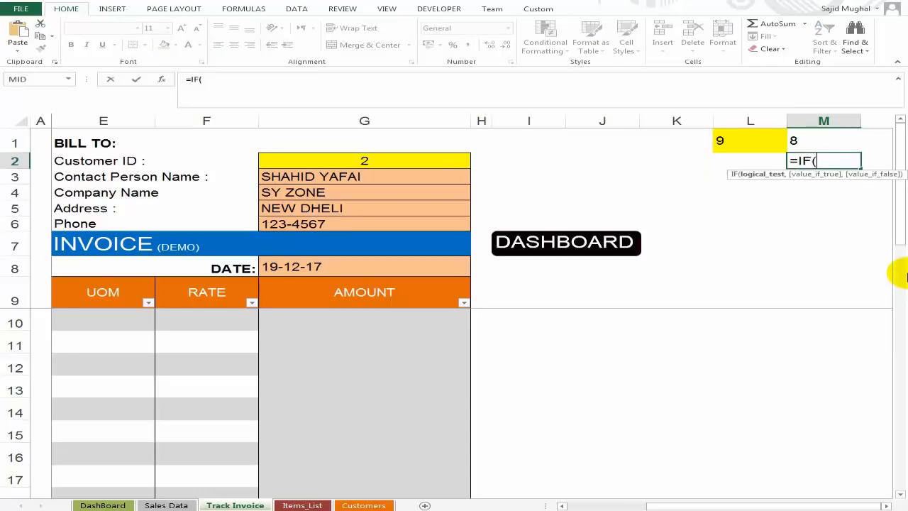
text(B11)
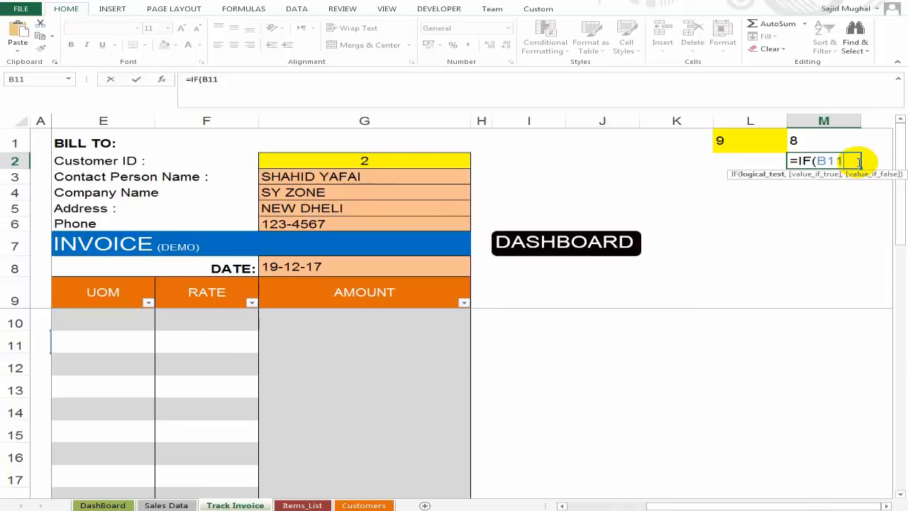
text(=<L1)
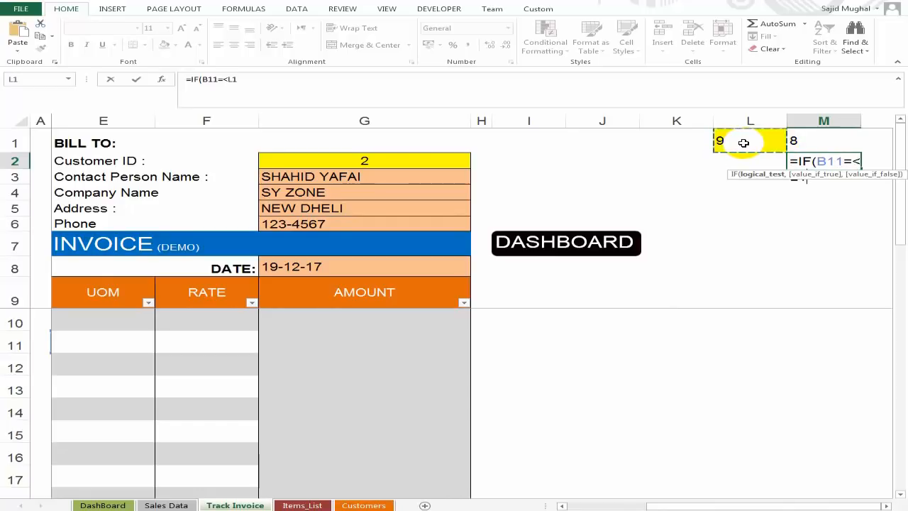
text(,)
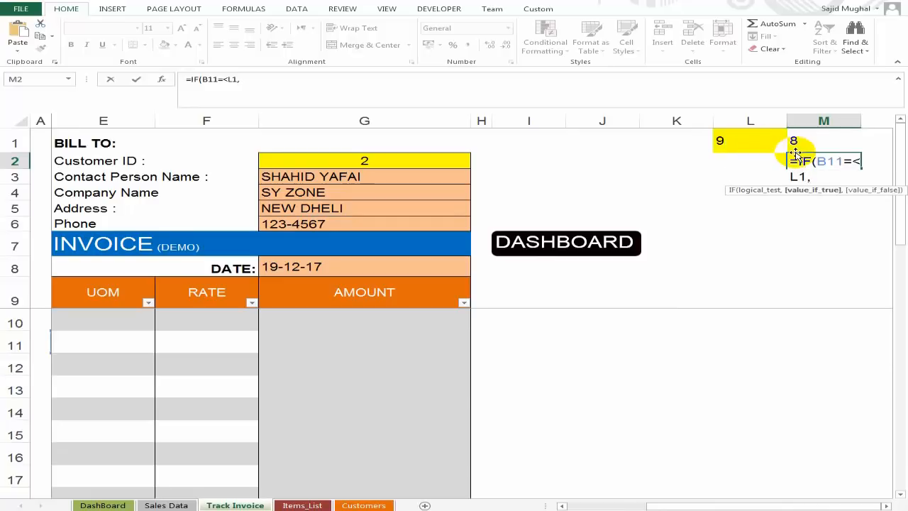
text(M1+1)
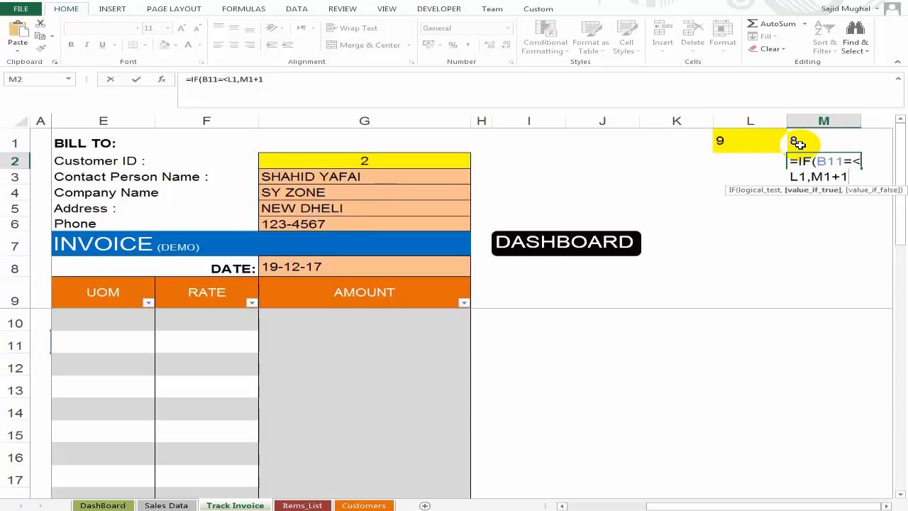
text(,0)
click(799, 144)
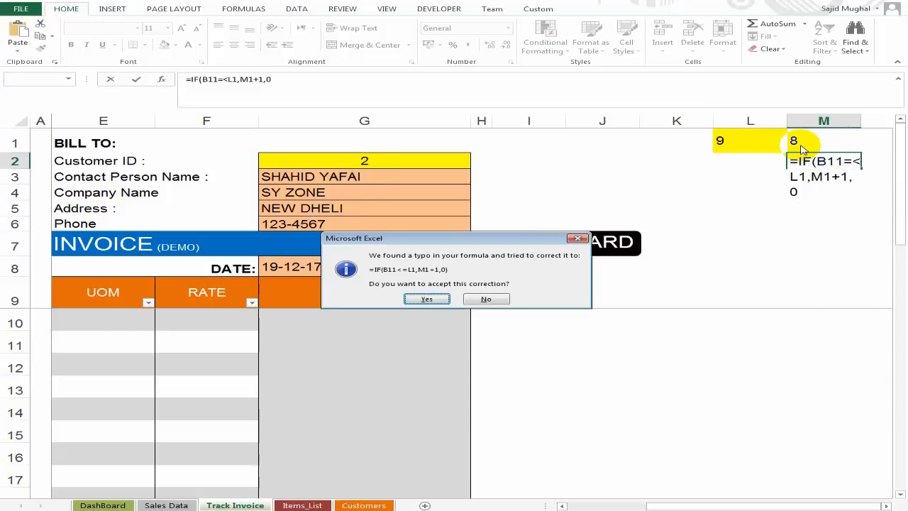
key(Return)
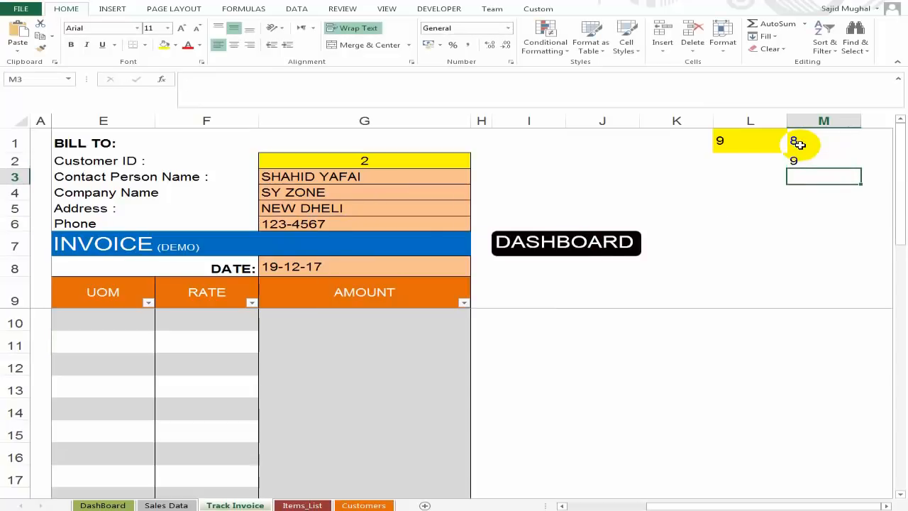
Try filling the M1 formula down through M12, and undo the fill.
click(799, 144)
key(shift+Down)
key(shift+Down)
key(shift+Down)
key(shift+Down)
key(shift+Down)
key(shift+Down)
key(shift+Down)
key(shift+Down)
key(shift+Down)
key(shift+Down)
key(shift+Down)
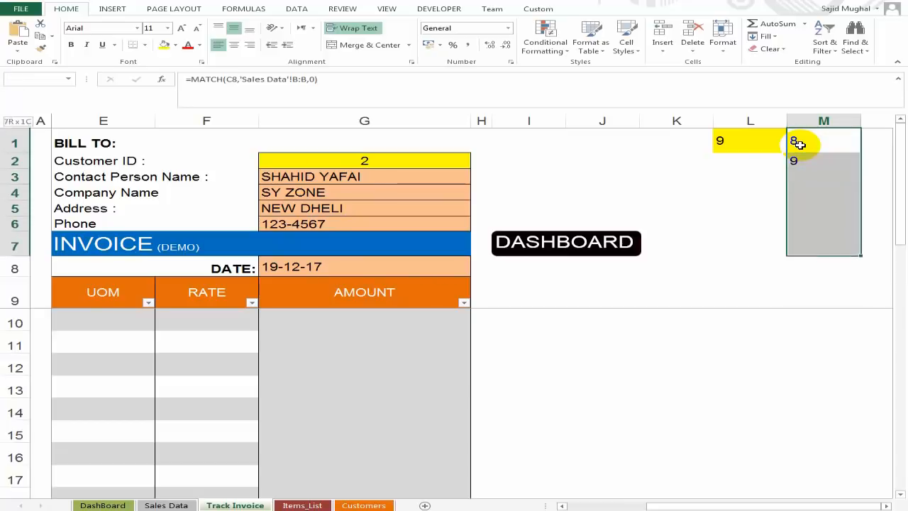
key(ctrl+d)
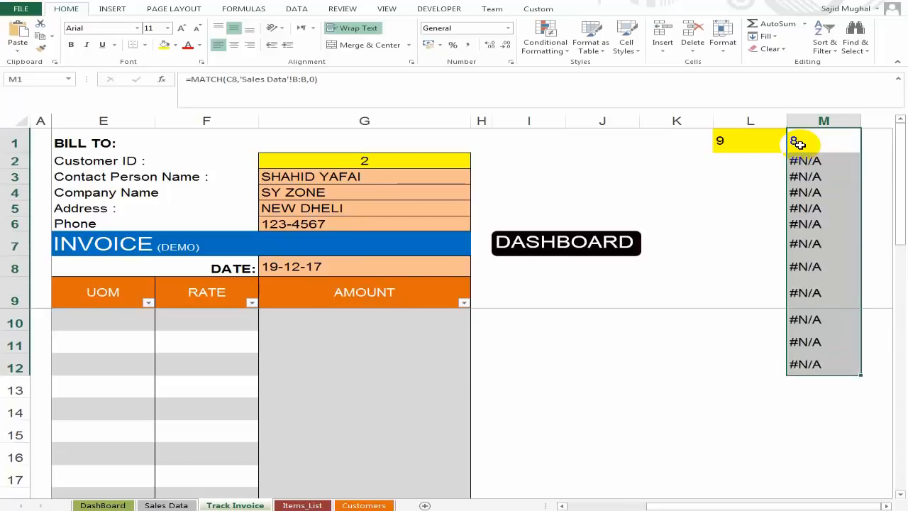
key(Down)
key(Up)
key(Down)
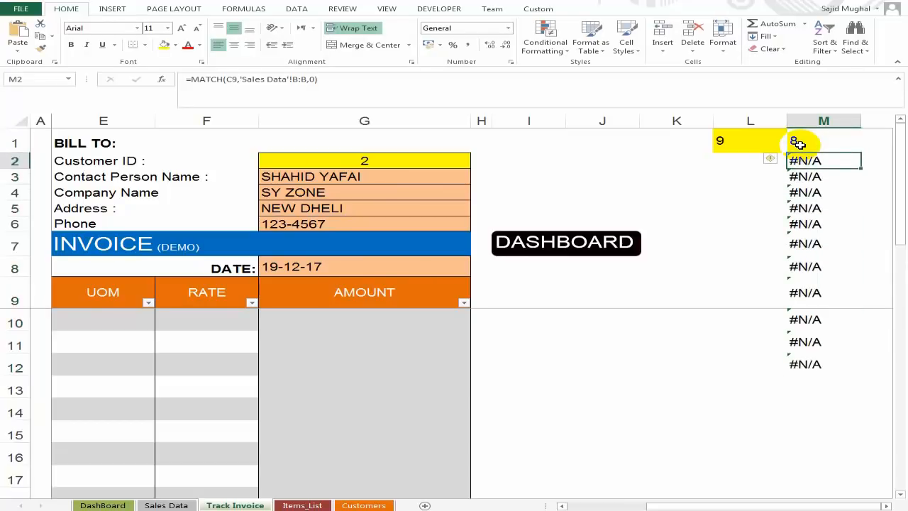
key(ctrl+z)
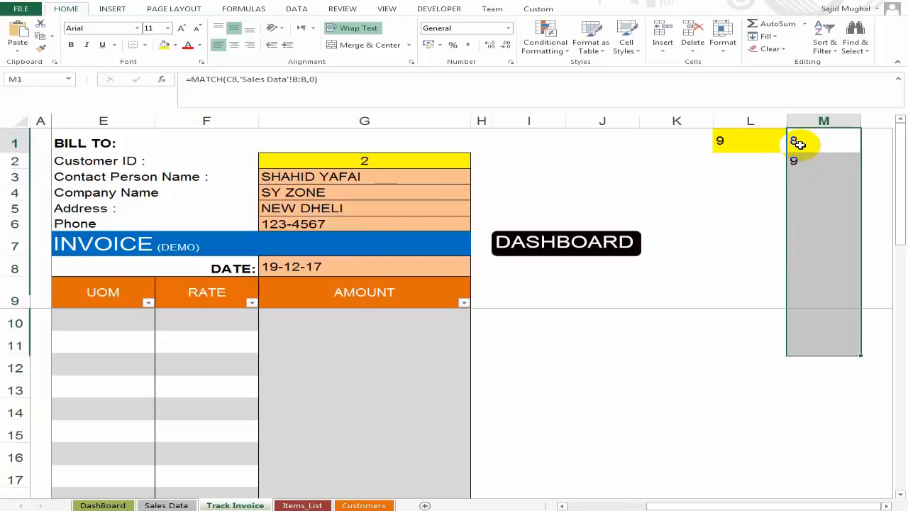
Fill the IF formula from M2 down through M12 and open the copied formula in M3 for editing.
key(Down)
key(shift+Down)
key(shift+Down)
key(shift+Down)
key(shift+Down)
key(shift+Down)
key(shift+Down)
key(shift+Down)
key(shift+Down)
key(shift+Down)
key(shift+Down)
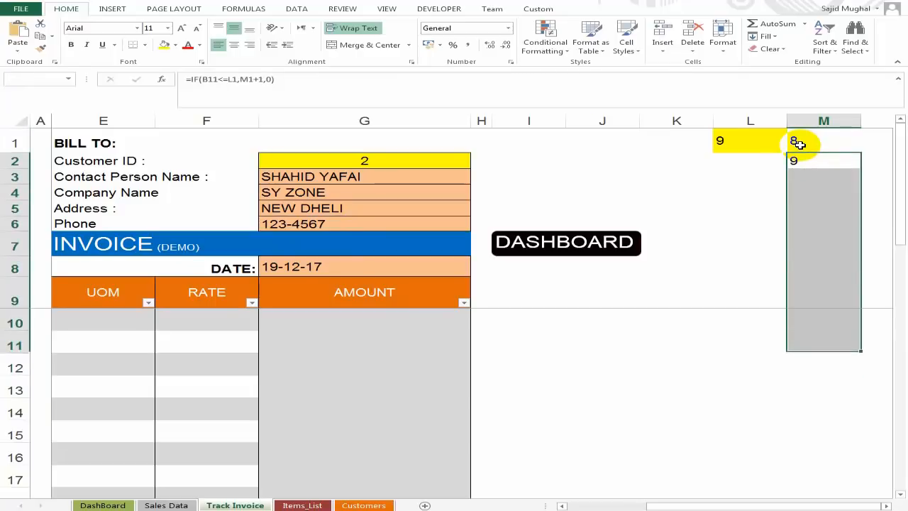
key(ctrl+d)
key(Down)
key(F2)
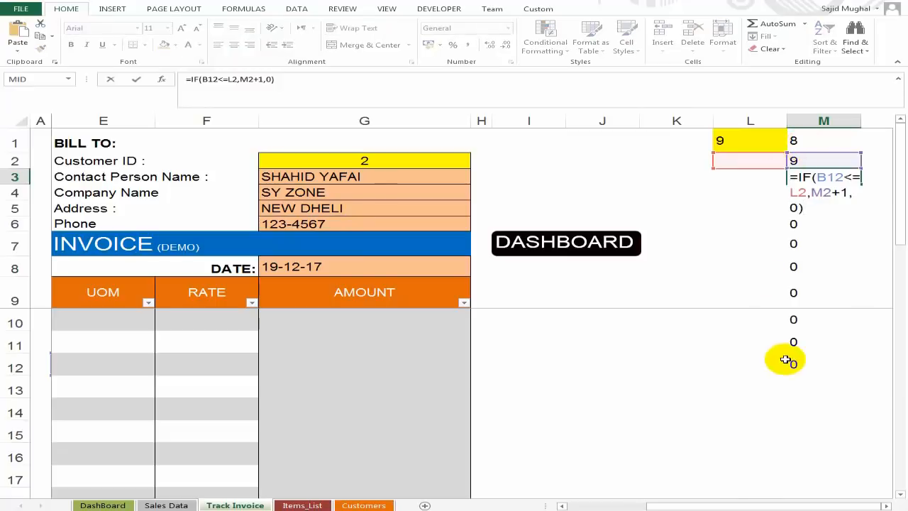
Examine the cell references of the copied IF formula in M3 against the formulas in M1 and M2.
drag(723, 507, 805, 498)
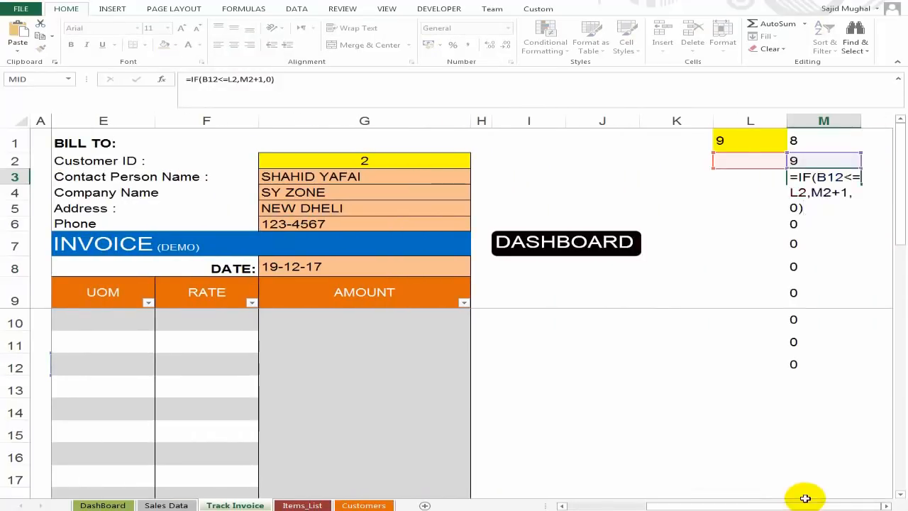
key(Return)
key(Up)
key(Up)
key(Up)
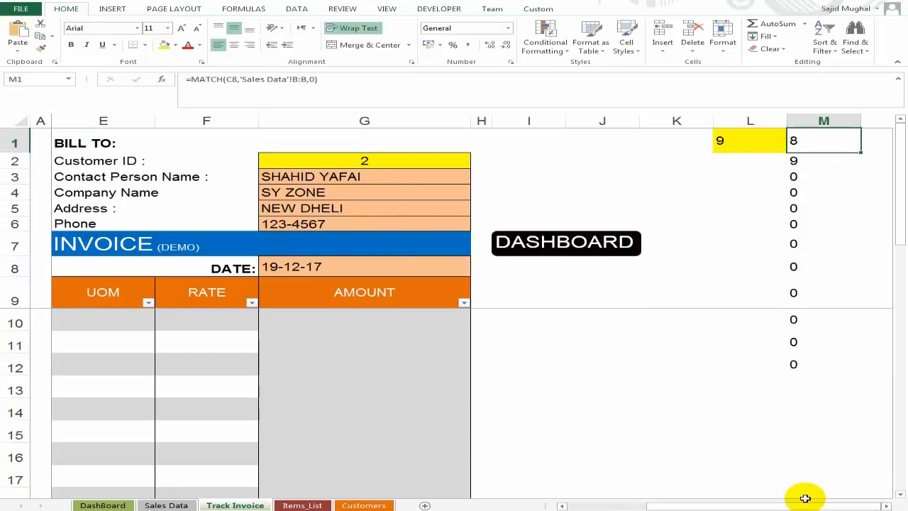
key(Down)
key(Down)
key(F2)
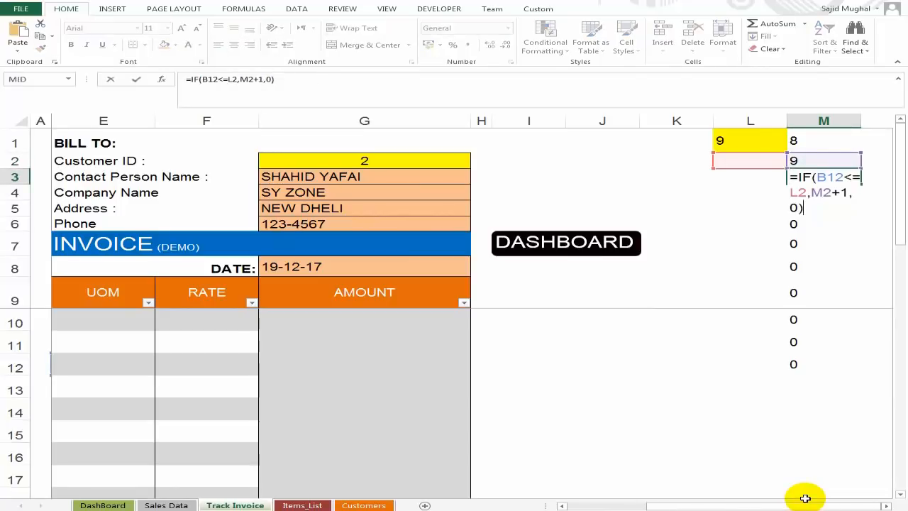
key(Return)
key(Up)
key(Up)
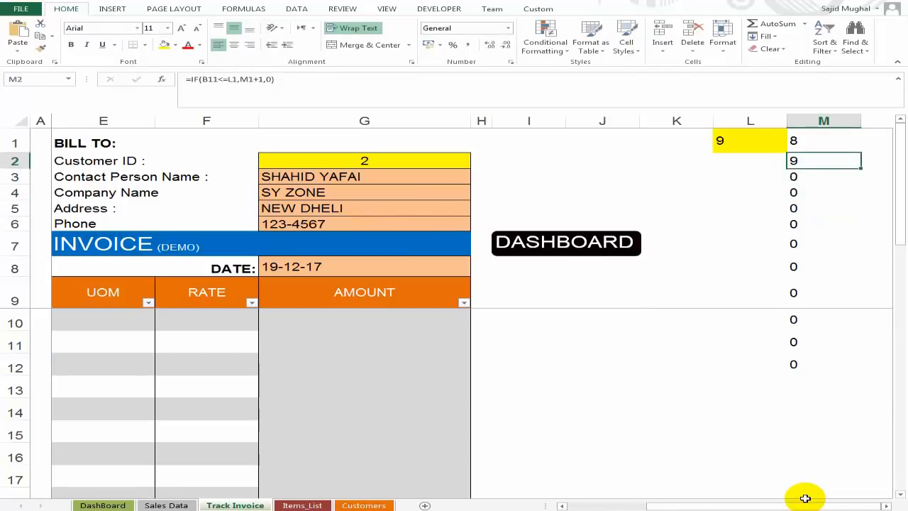
Make the L1 reference absolute in the M2 formula, giving =IF(B11<=$L$1,M1+1,0).
key(Up)
key(Down)
key(F2)
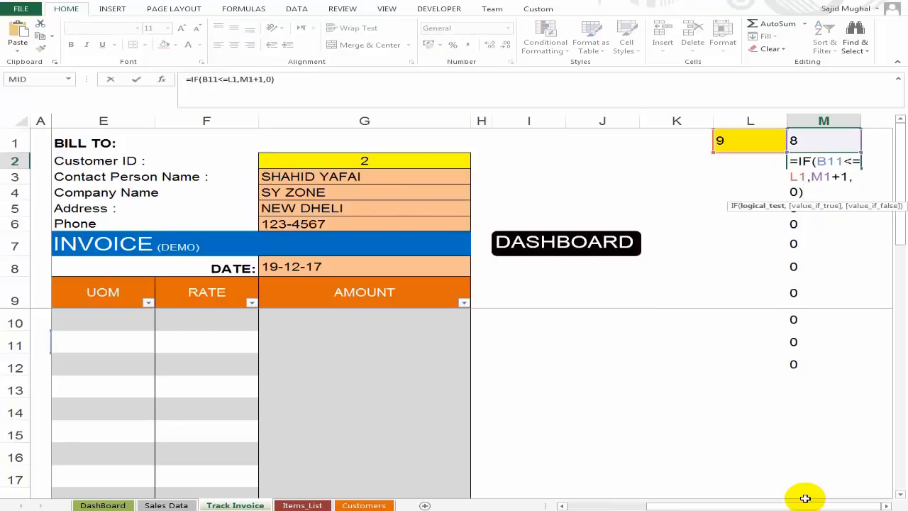
key(Up)
key(Down)
key(F4)
key(ctrl+Return)
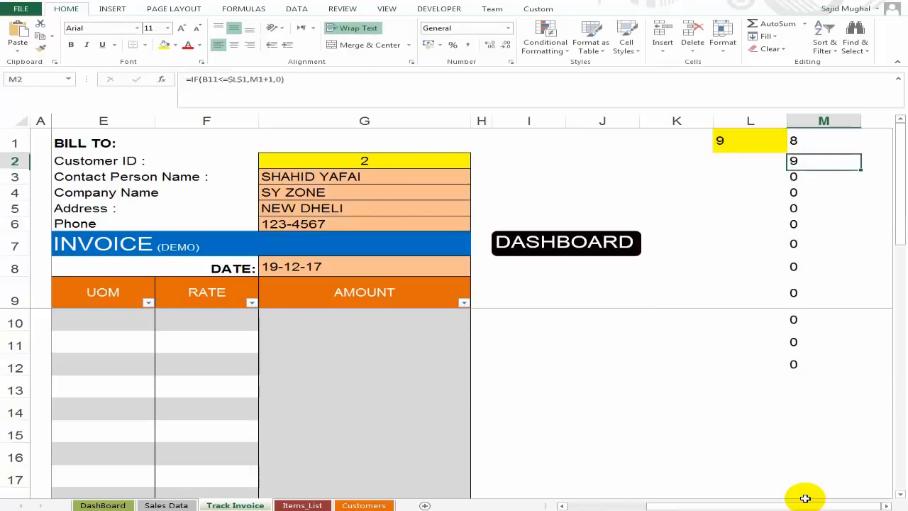
Fill the corrected IF formula from M2 down through M12.
key(shift+Down)
key(shift+Down)
key(shift+Down)
key(shift+Down)
key(shift+Down)
key(shift+Down)
key(shift+Down)
key(shift+Down)
key(shift+Down)
key(shift+Down)
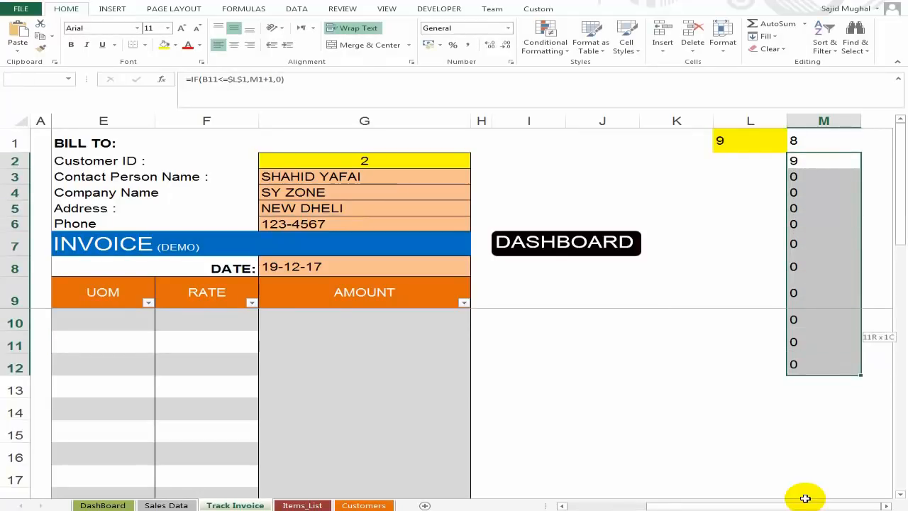
key(ctrl+d)
key(Down)
key(Down)
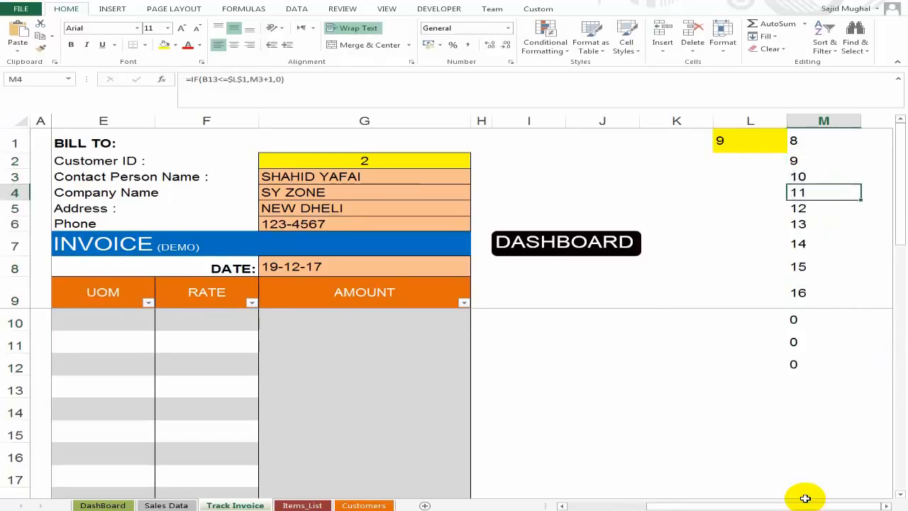
Review the filled formulas and their results in column M from M1 down to the last listed row number.
key(Up)
key(Up)
key(Up)
key(Down)
key(Down)
key(Down)
key(Down)
key(Down)
key(Down)
key(Down)
key(Down)
key(Down)
key(Down)
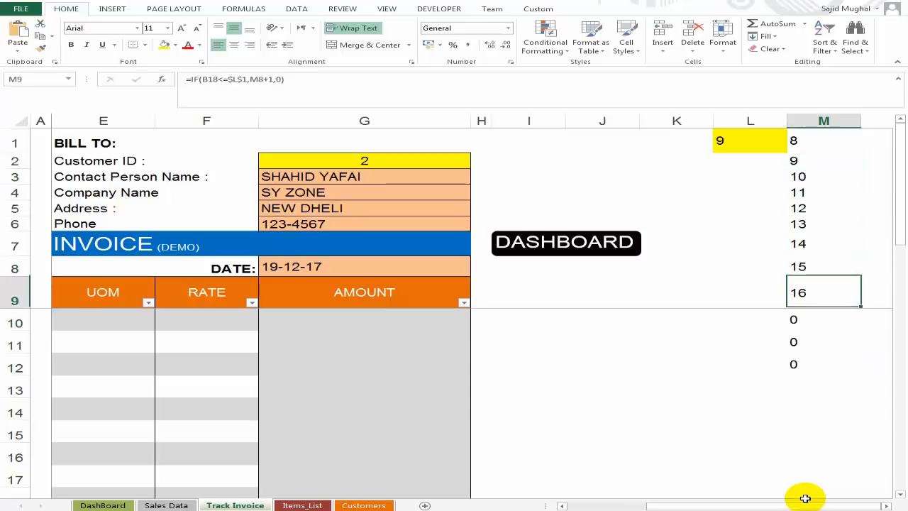
key(Up)
key(Up)
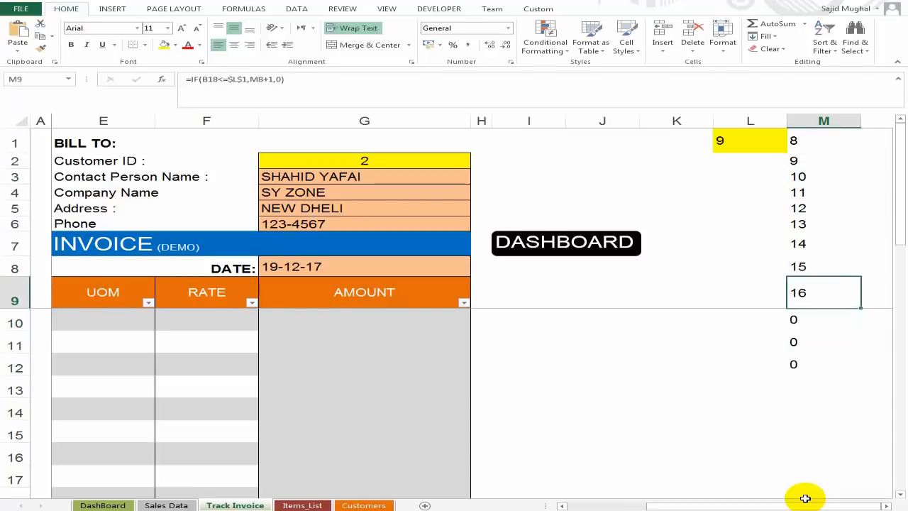
Extend the IF formula from M2 down through M15.
key(shift+Down)
key(shift+Down)
key(Up)
key(Up)
key(Up)
key(Up)
key(Up)
key(Up)
key(Up)
key(shift+Down)
key(shift+Down)
key(shift+Down)
key(shift+Down)
key(shift+Down)
key(shift+Down)
key(shift+Down)
key(shift+Down)
key(shift+Down)
key(shift+Down)
key(shift+Down)
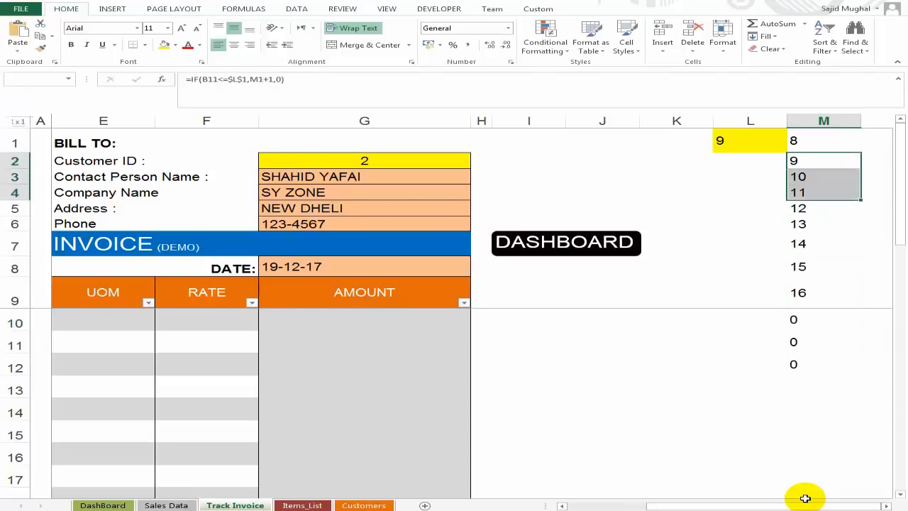
key(shift+Down)
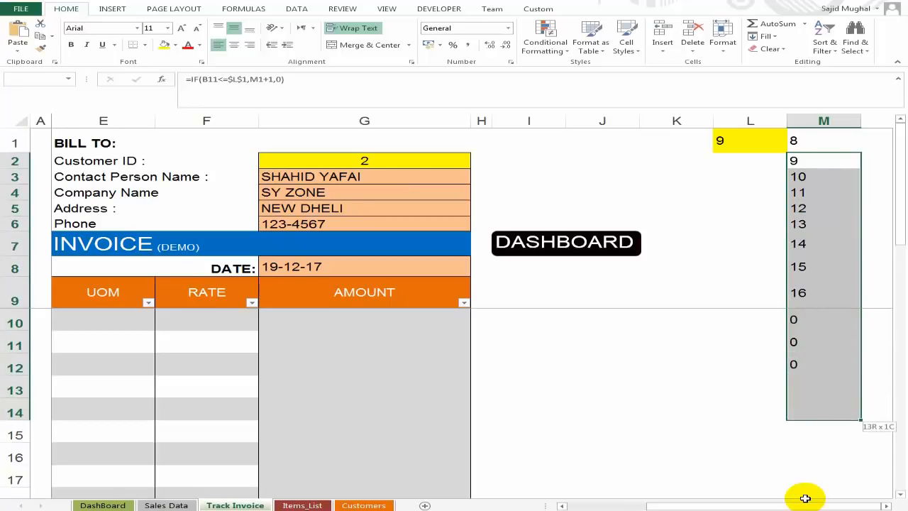
key(shift+Down)
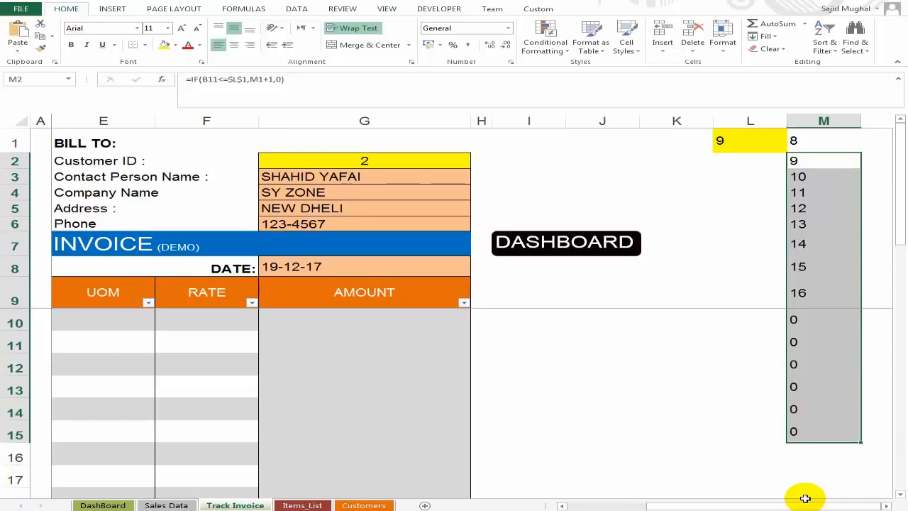
Compare the COUNTIF result in L1 with the starting row in M1 and the row numbers listed down to M15.
key(Up)
key(Down)
key(Up)
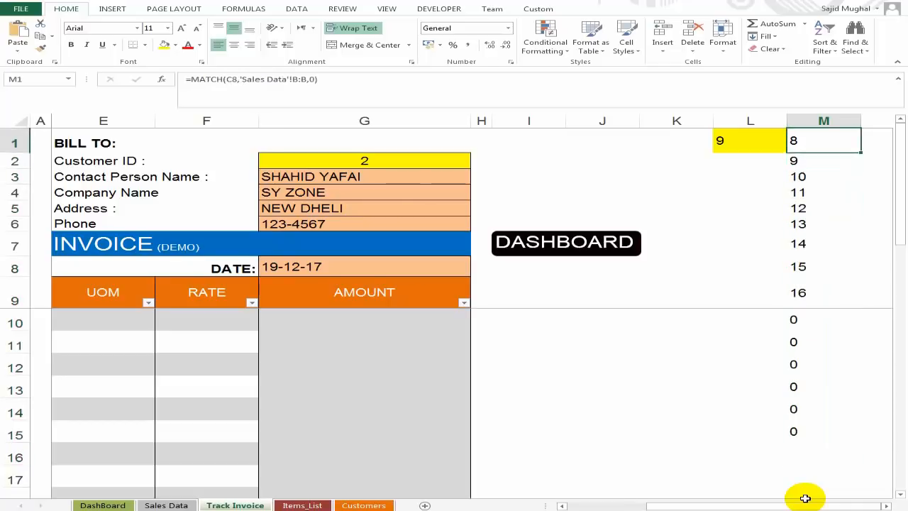
click(752, 144)
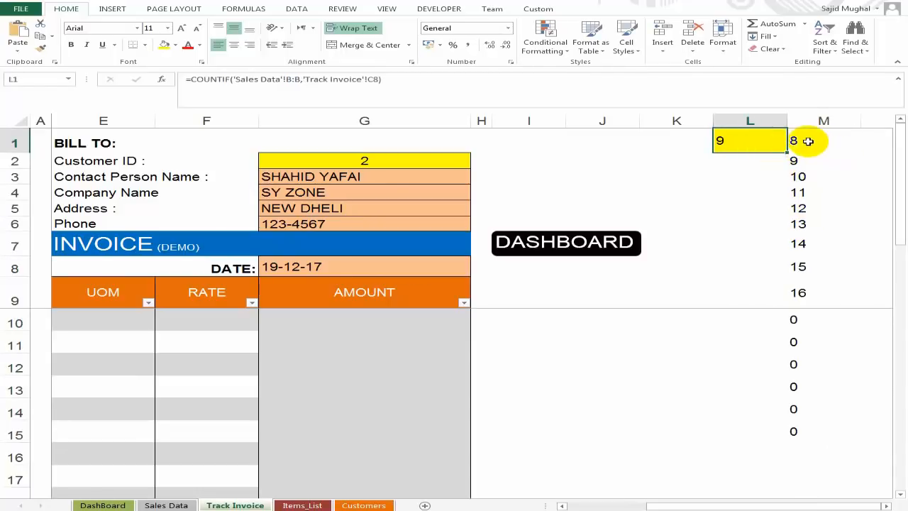
click(809, 141)
click(816, 165)
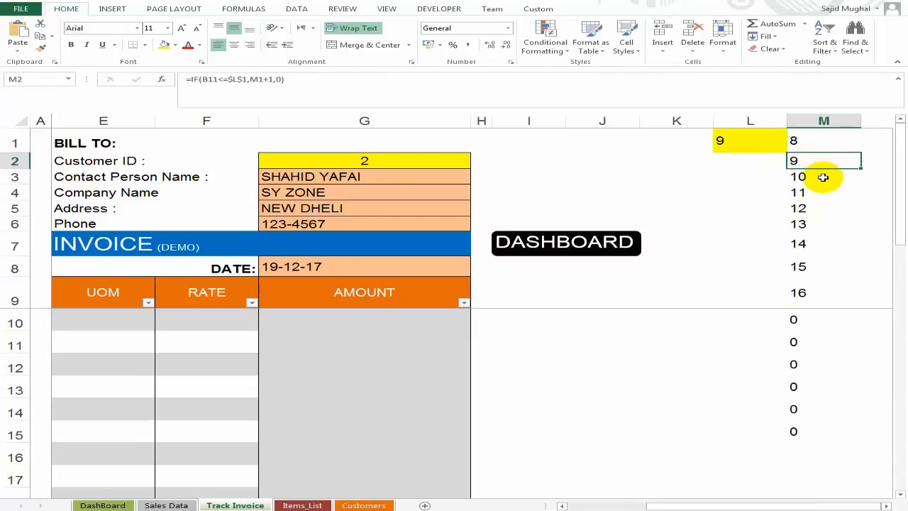
click(823, 177)
click(825, 193)
click(826, 209)
click(826, 245)
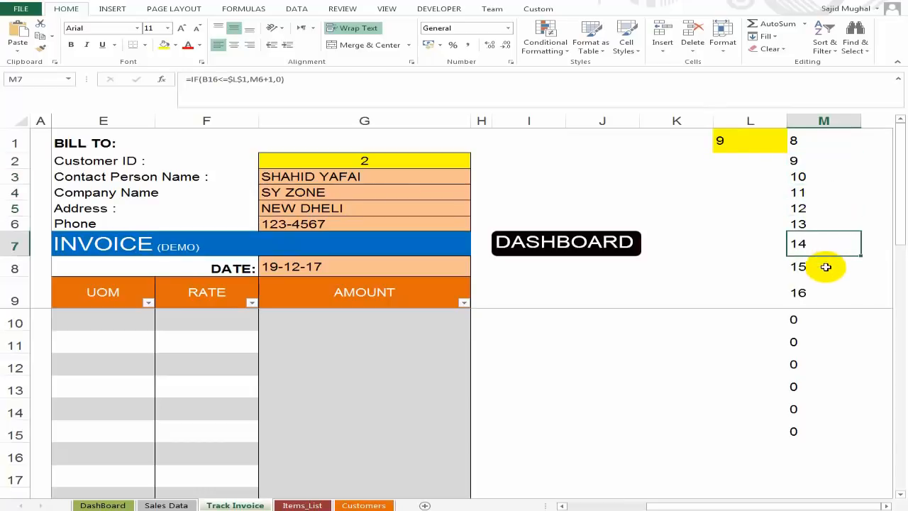
click(826, 266)
click(821, 296)
click(816, 319)
click(825, 342)
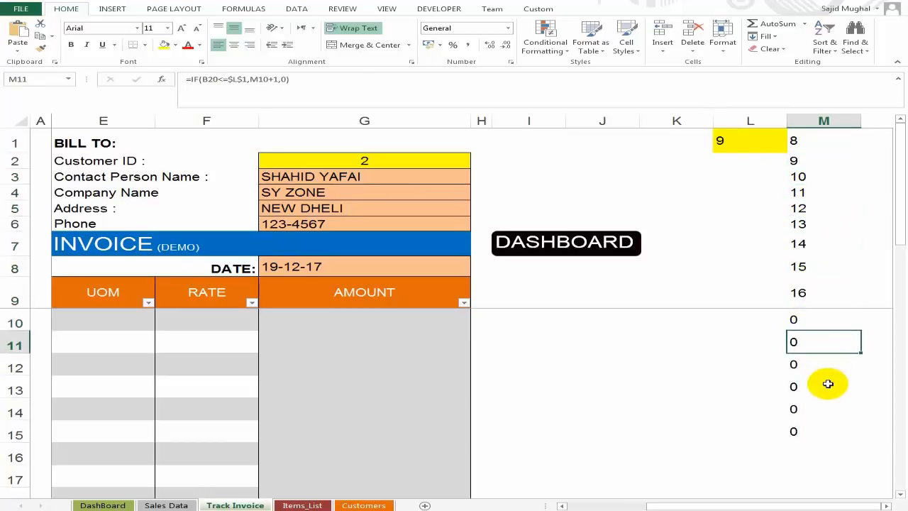
click(829, 383)
click(825, 430)
click(811, 320)
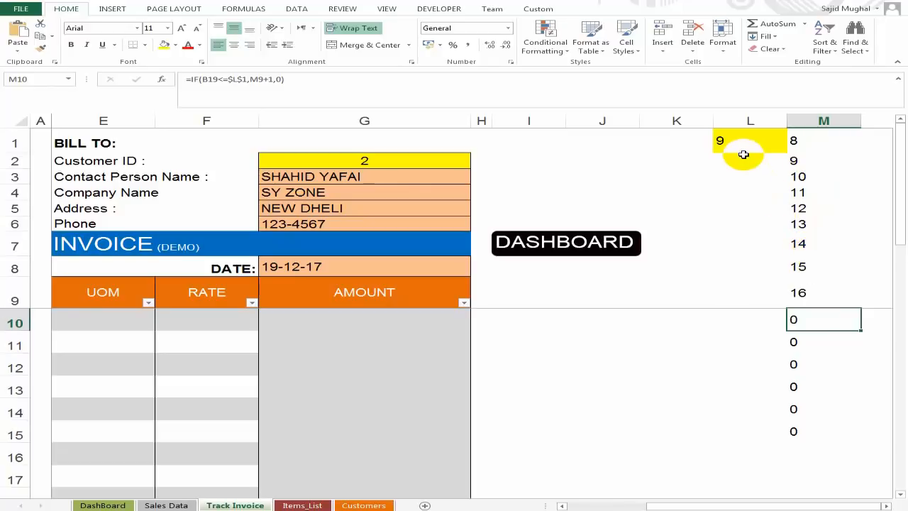
click(800, 213)
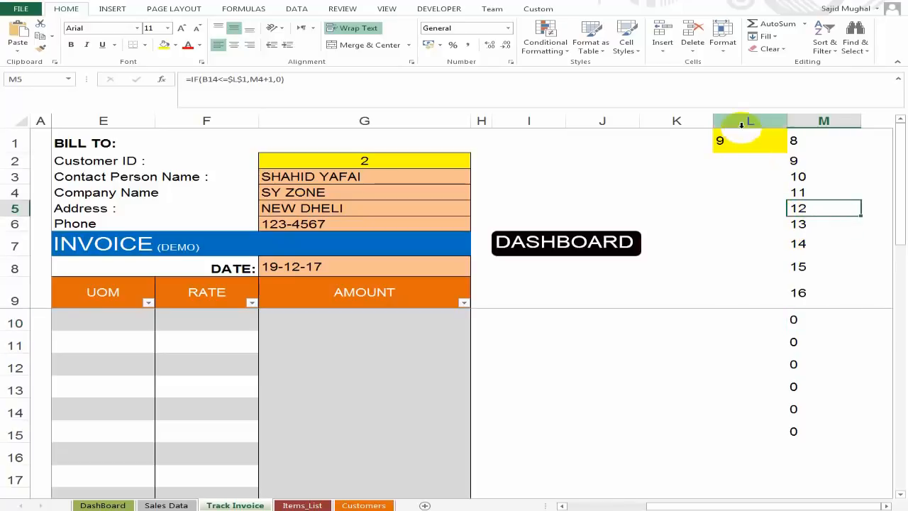
click(815, 161)
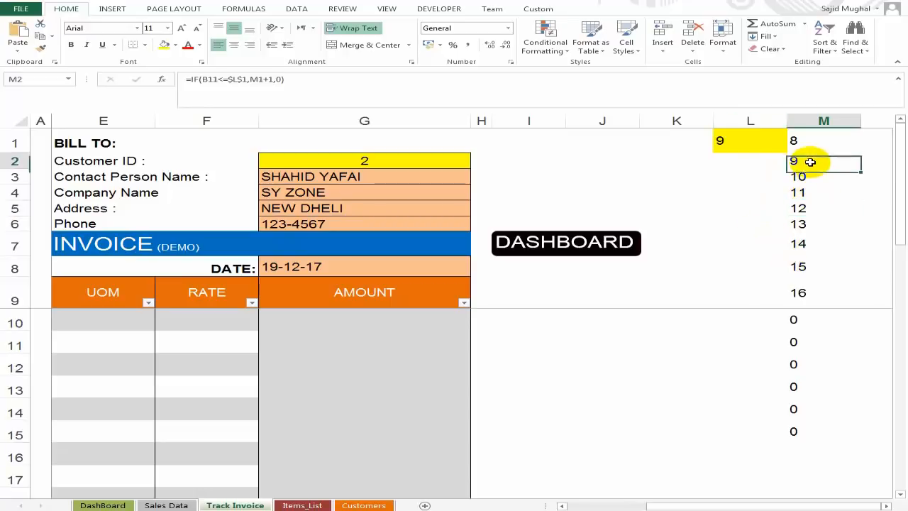
click(804, 140)
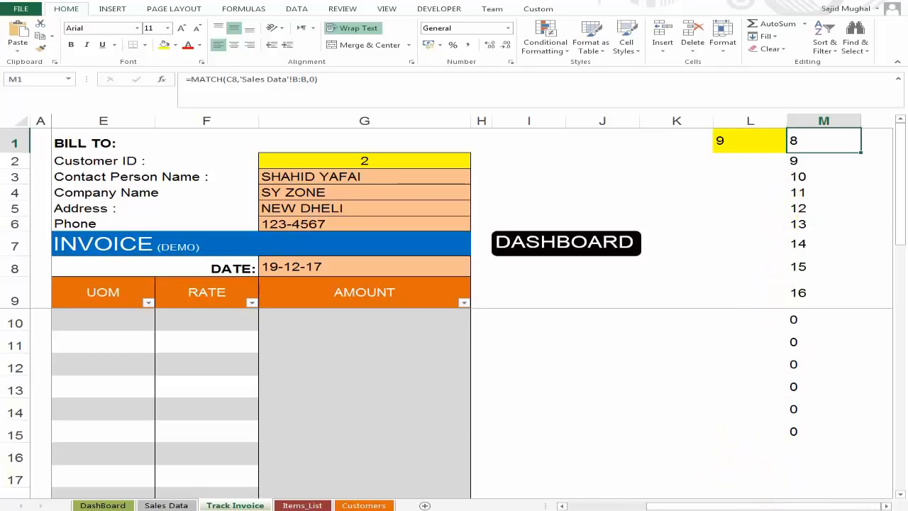
Start an INDEX formula in the first ITEM cell, C10, with absolute Sales Data columns $B:$J as the array.
drag(783, 507, 669, 506)
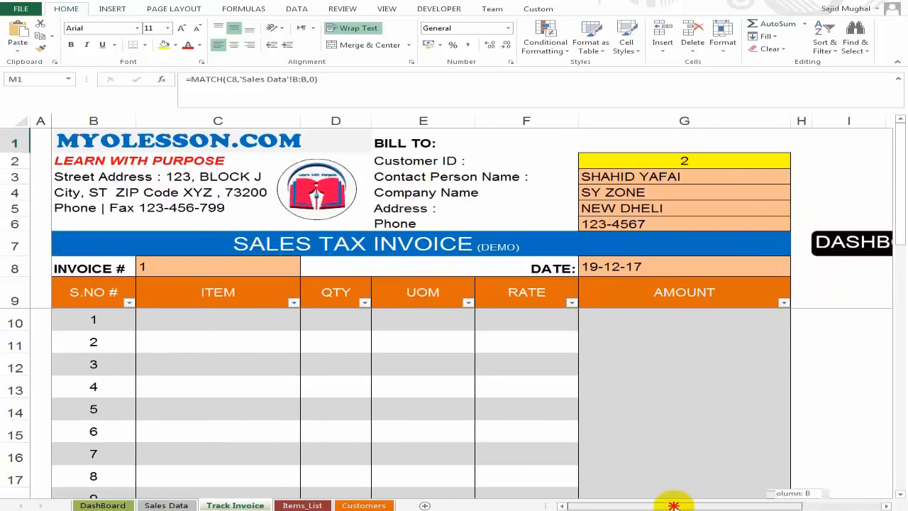
click(222, 319)
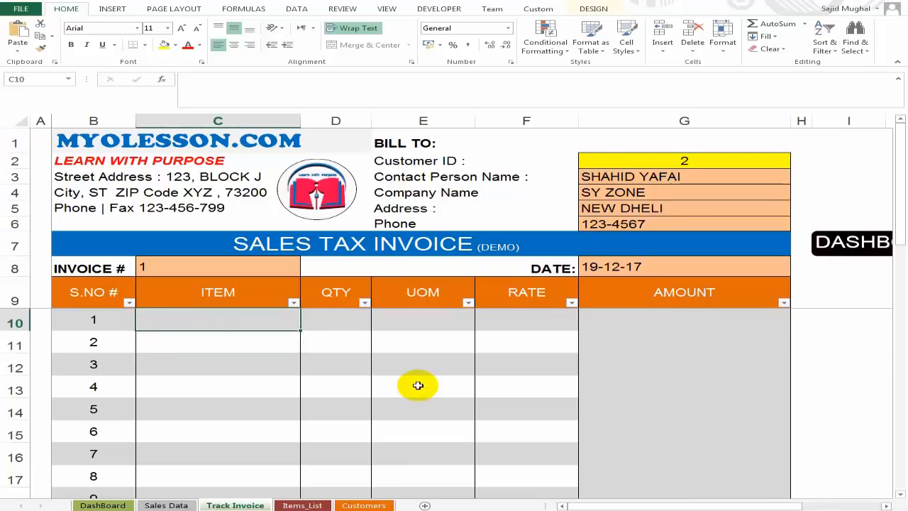
text(=)
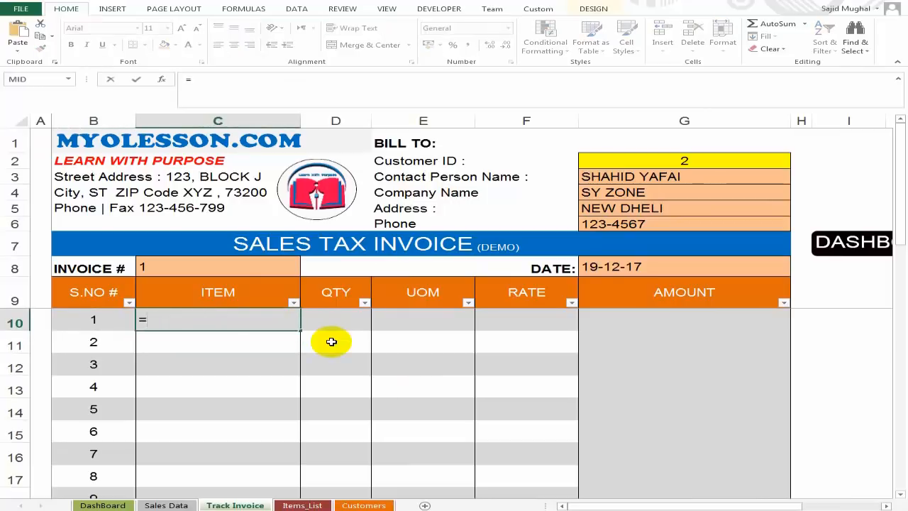
text(INDEX()
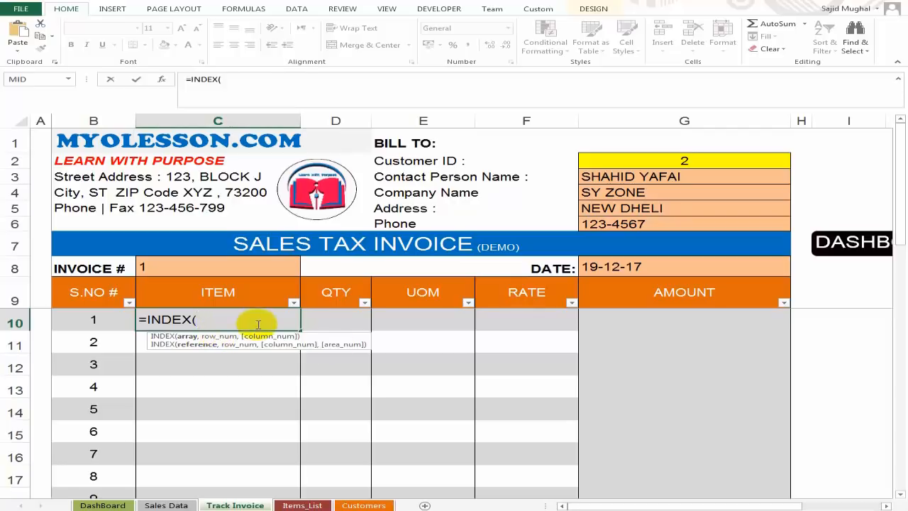
click(166, 505)
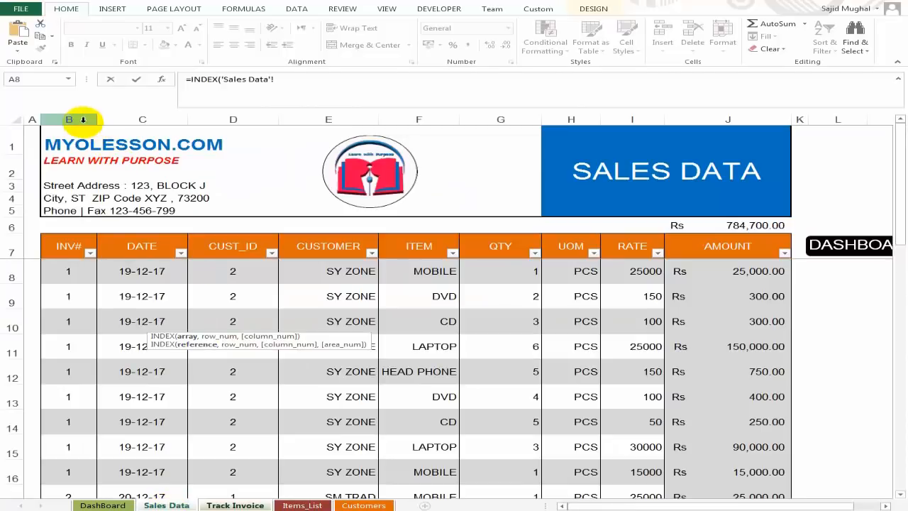
drag(83, 119, 211, 124)
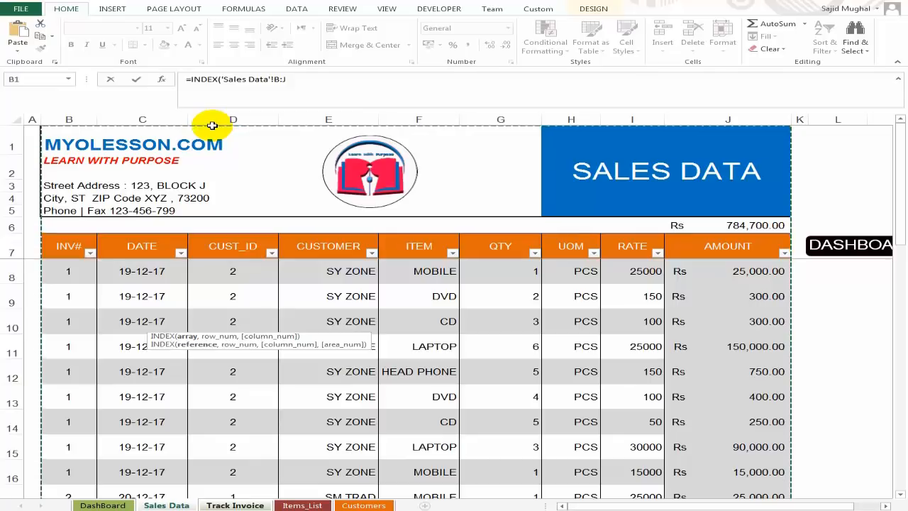
key(F4)
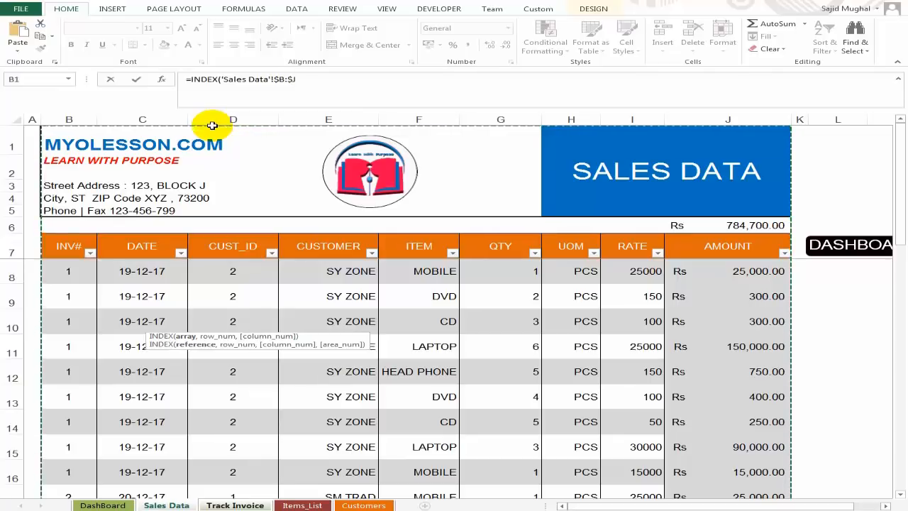
text(,)
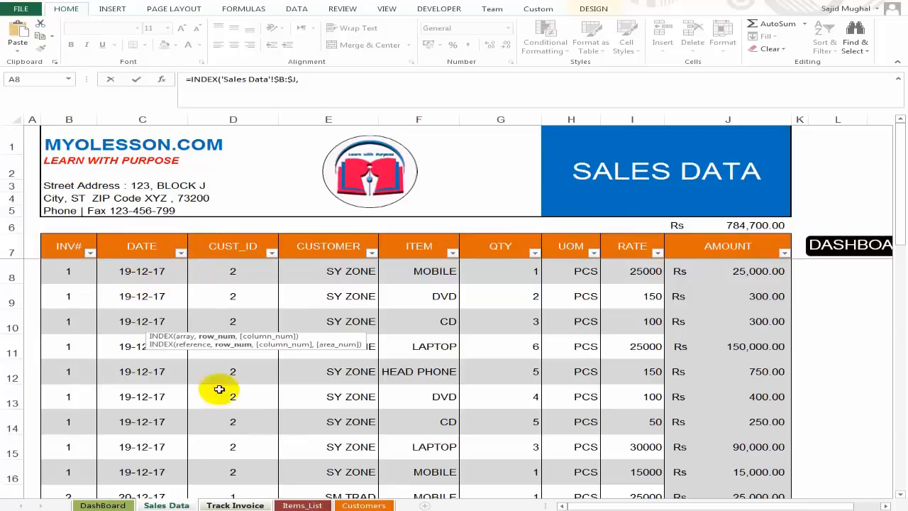
Use cell M1 of the Track Invoice sheet as the row number argument of the INDEX formula.
click(245, 505)
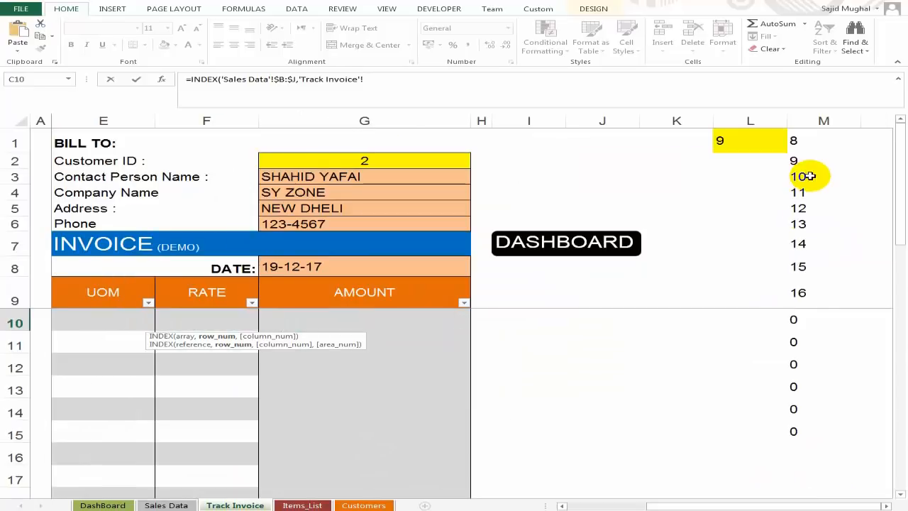
click(806, 142)
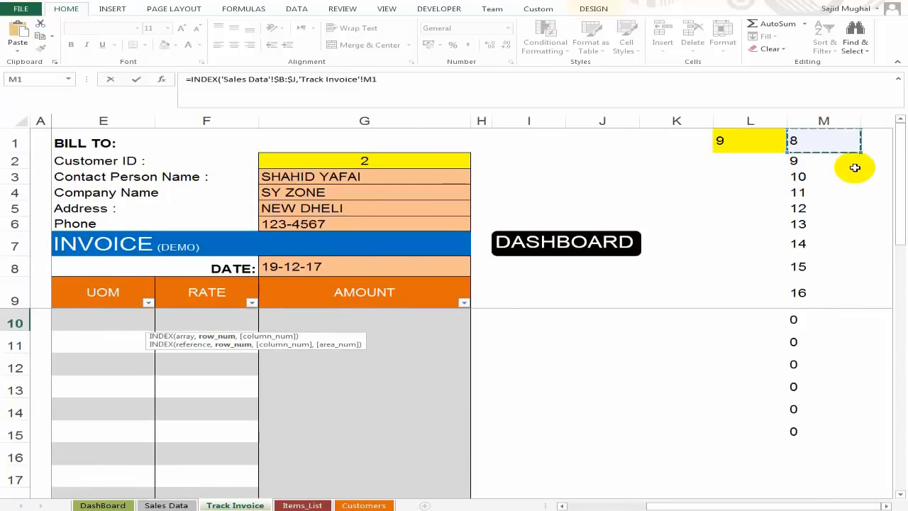
text(,)
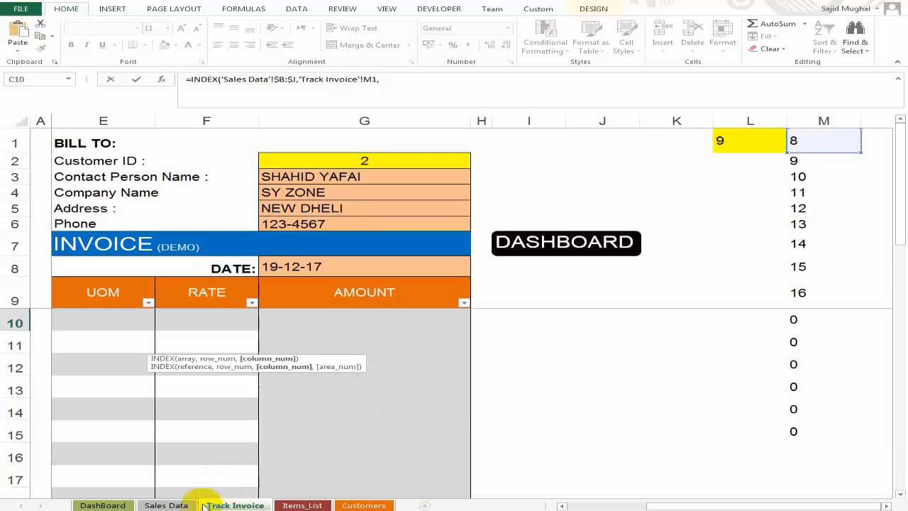
Complete the INDEX formula in C10 with 5, the ITEM column's position in the Sales Data array, as the column number.
click(169, 505)
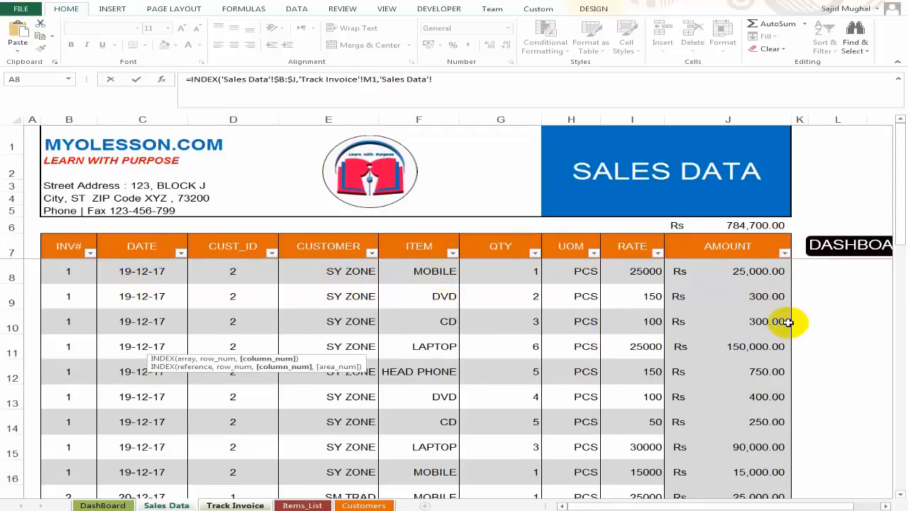
key(BackSpace)
key(BackSpace)
key(BackSpace)
key(BackSpace)
key(BackSpace)
key(BackSpace)
key(BackSpace)
key(BackSpace)
key(BackSpace)
key(BackSpace)
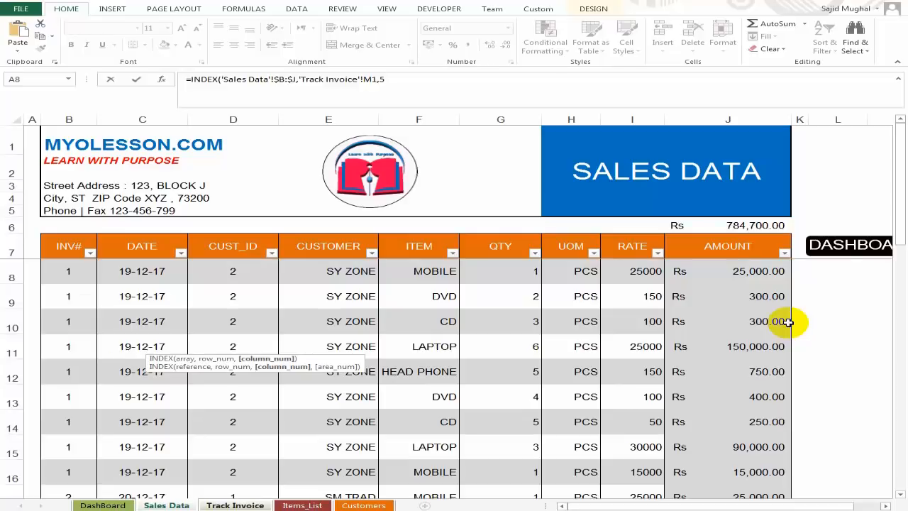
click(418, 272)
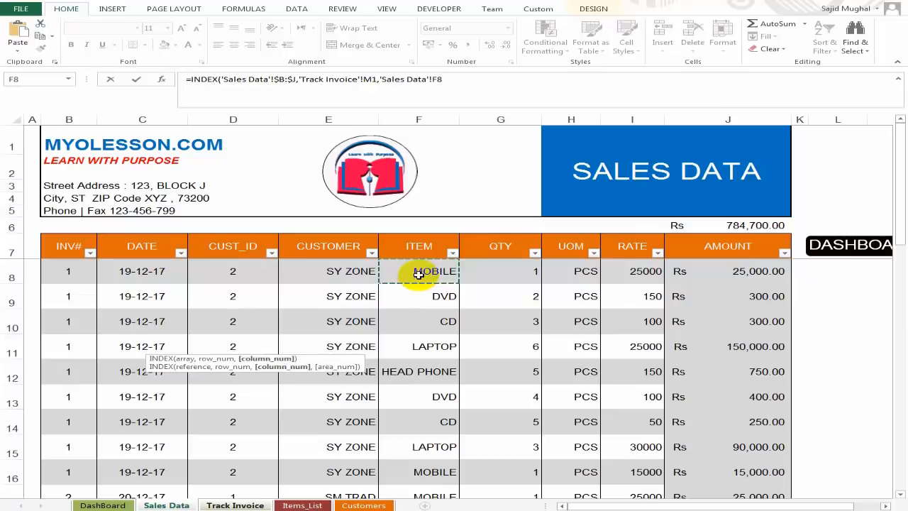
click(451, 79)
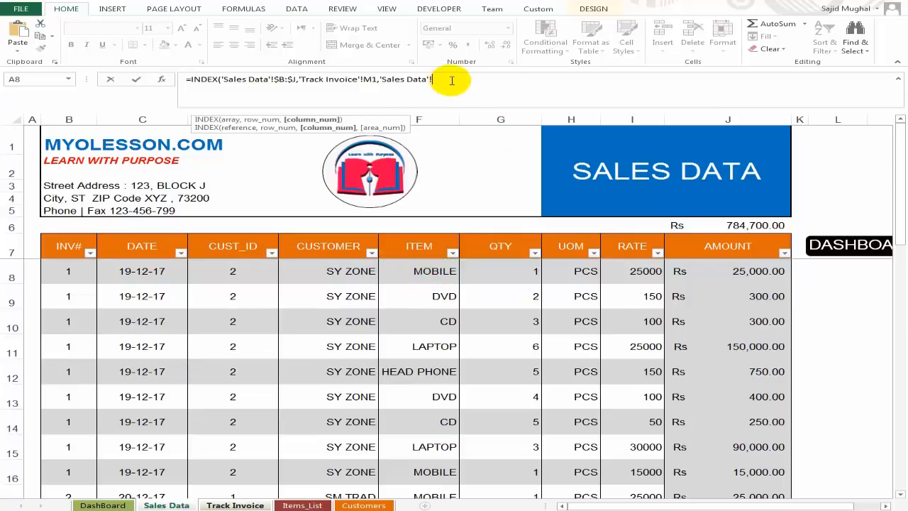
key(BackSpace)
key(BackSpace)
key(BackSpace)
key(BackSpace)
key(BackSpace)
key(BackSpace)
key(BackSpace)
text(5)
key(Return)
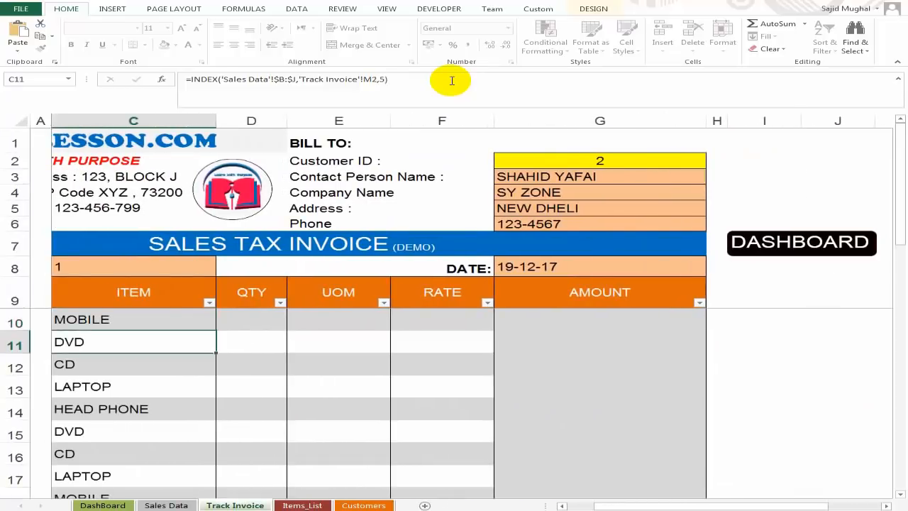
Examine the INDEX formulas in the first ITEM cells, C10 through C14, and the column M row references they use.
key(Up)
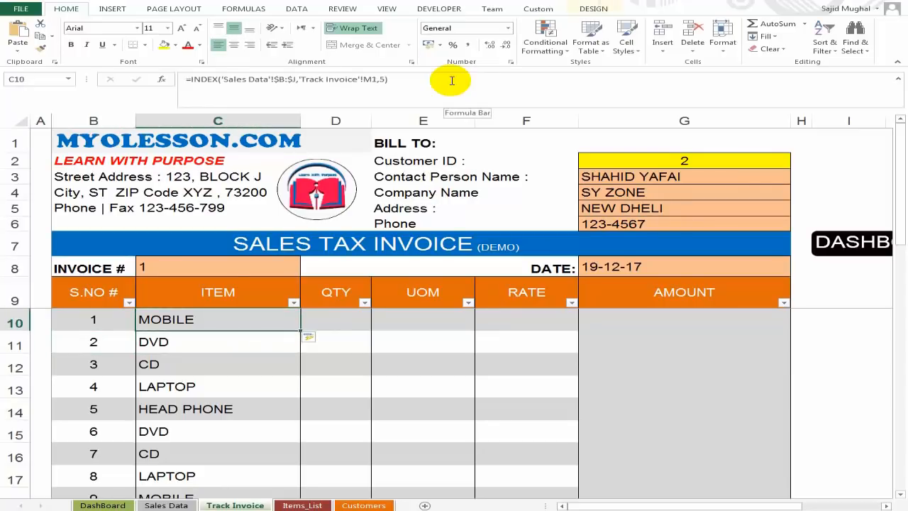
key(F2)
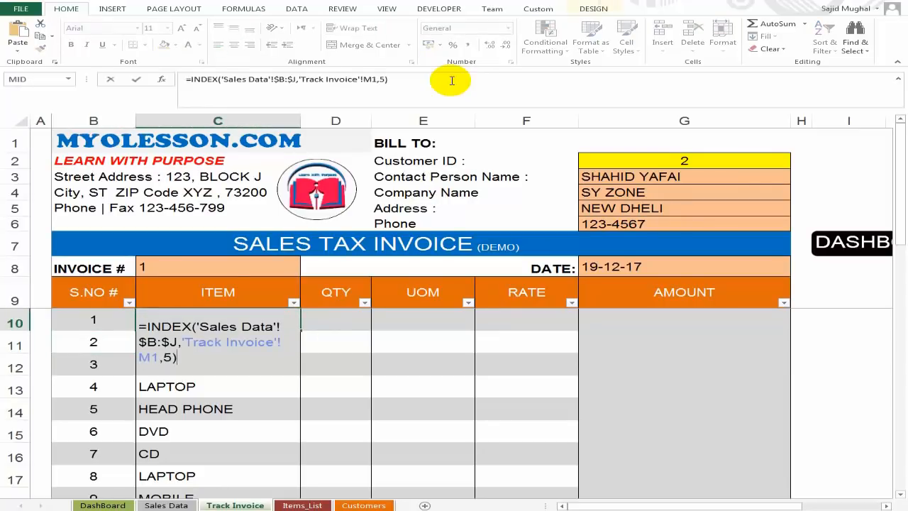
key(Return)
key(Up)
key(Down)
key(Down)
key(Up)
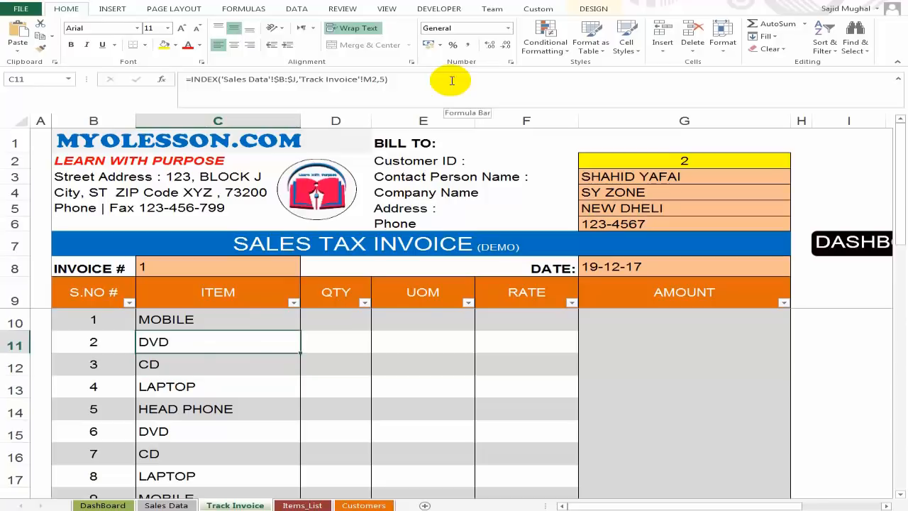
key(F2)
key(Return)
key(F2)
key(Return)
key(Down)
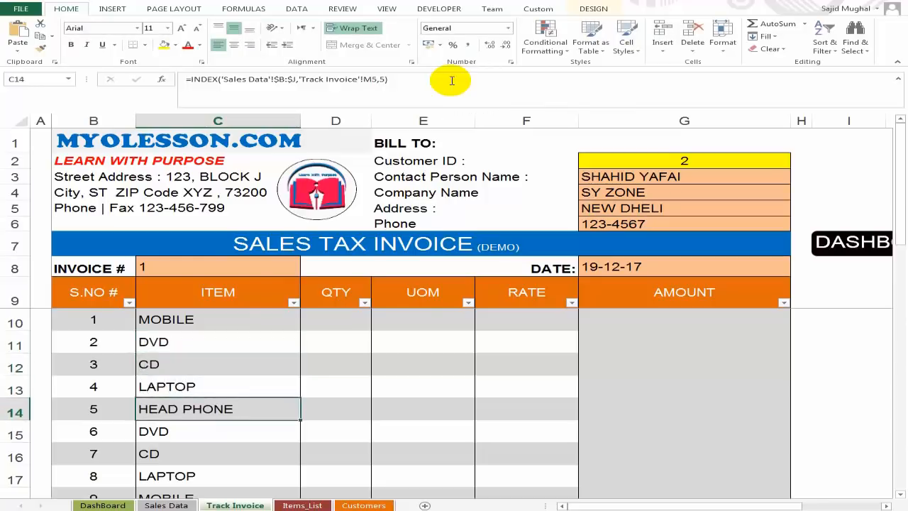
Review the remaining ITEM cells down to C24 and the items listed against each serial number.
key(Down)
key(Down)
key(Down)
key(Down)
key(Down)
key(Down)
key(Down)
key(Down)
key(Down)
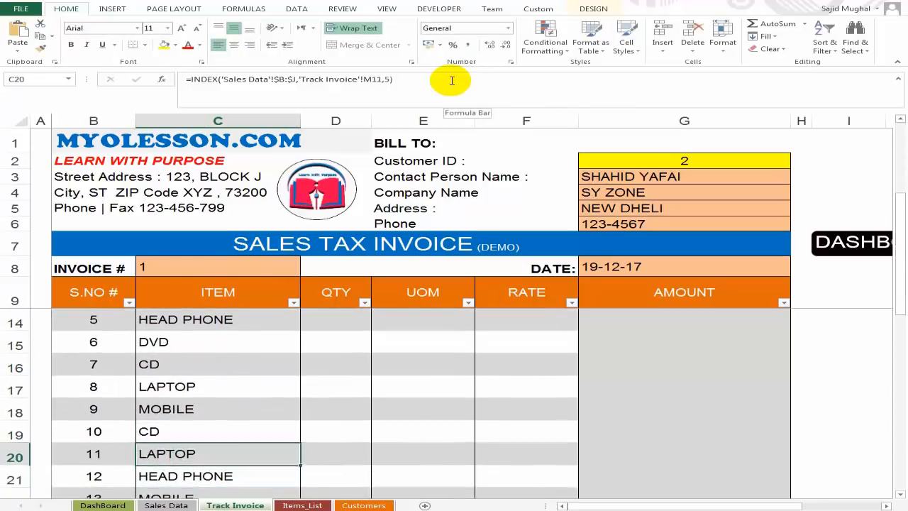
key(Down)
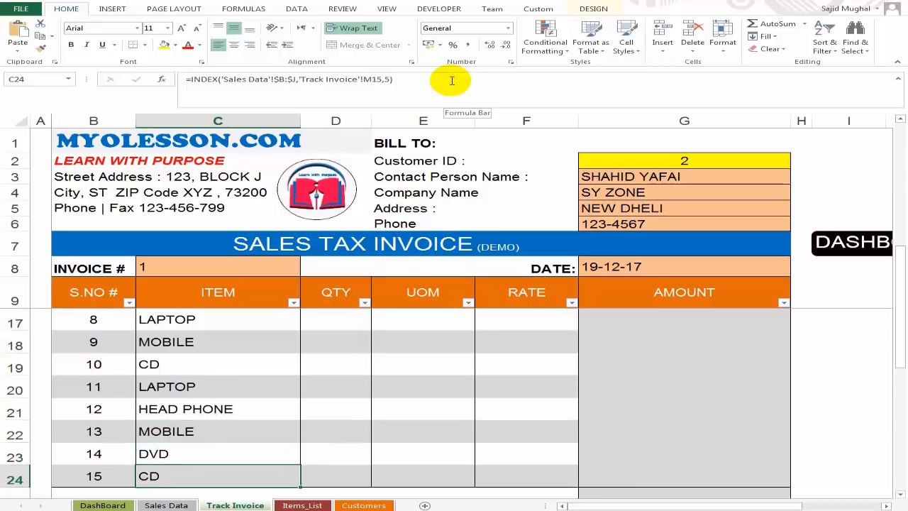
scroll(310, 386, down, 1)
scroll(320, 391, up, 1)
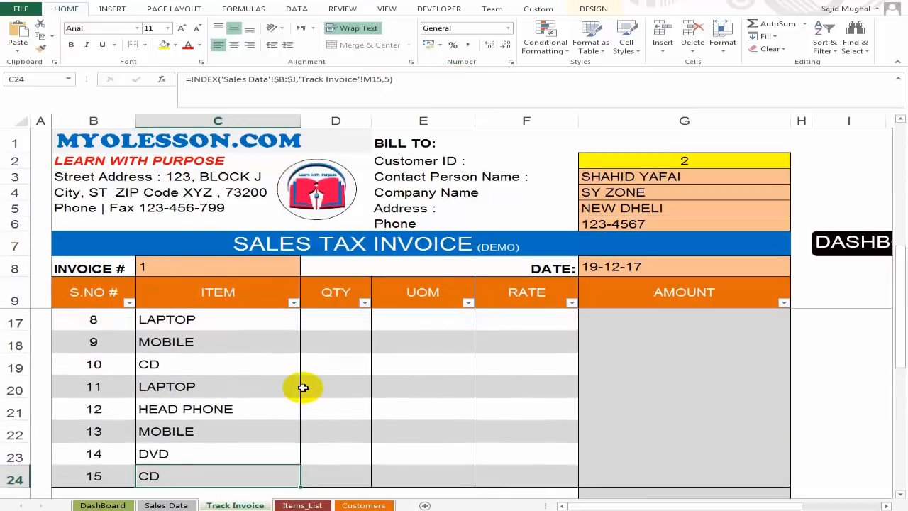
scroll(318, 382, up, 2)
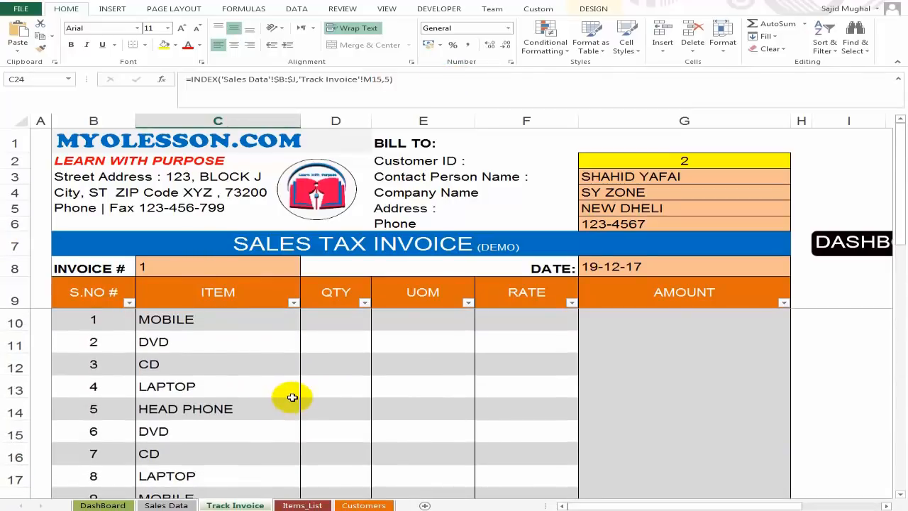
scroll(291, 396, down, 2)
scroll(292, 398, down, 3)
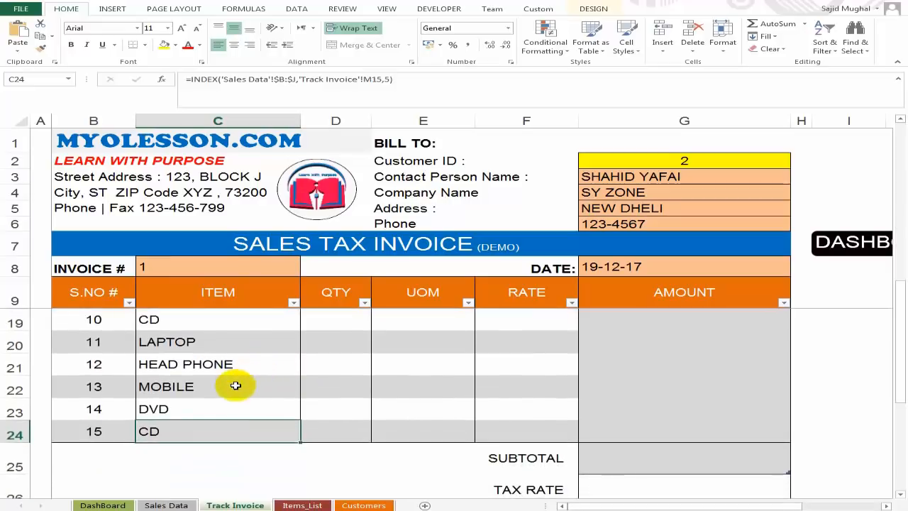
Compare the ITEM rows around serial numbers 9 to 14 with the COUNTIF formula in L1.
click(178, 407)
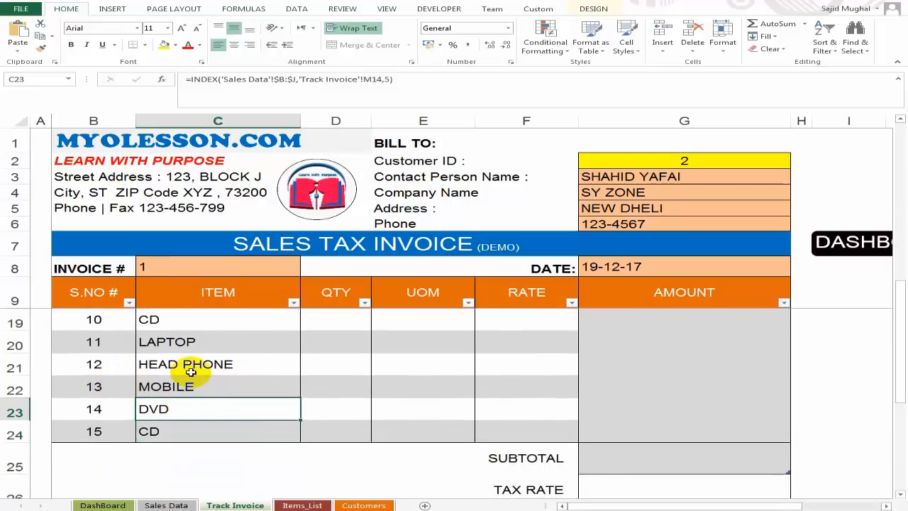
click(130, 343)
click(193, 348)
scroll(192, 349, up, 1)
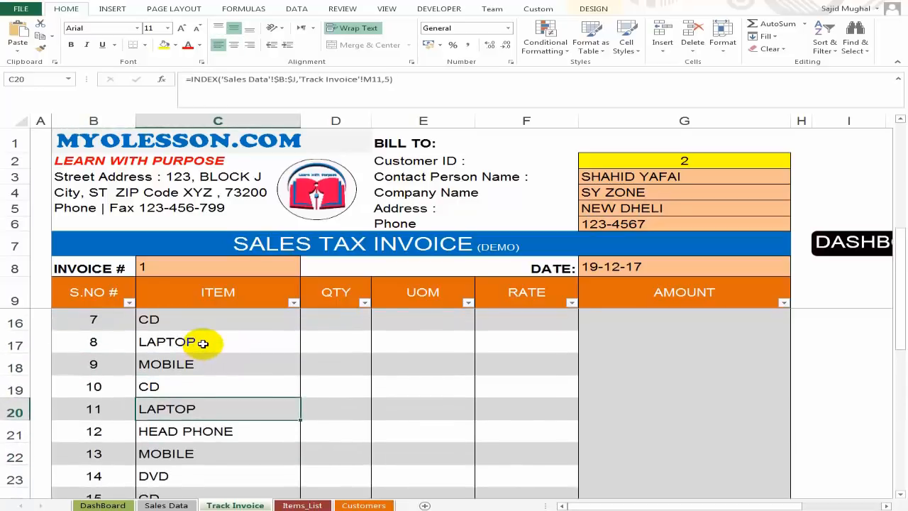
click(98, 379)
scroll(726, 463, up, 2)
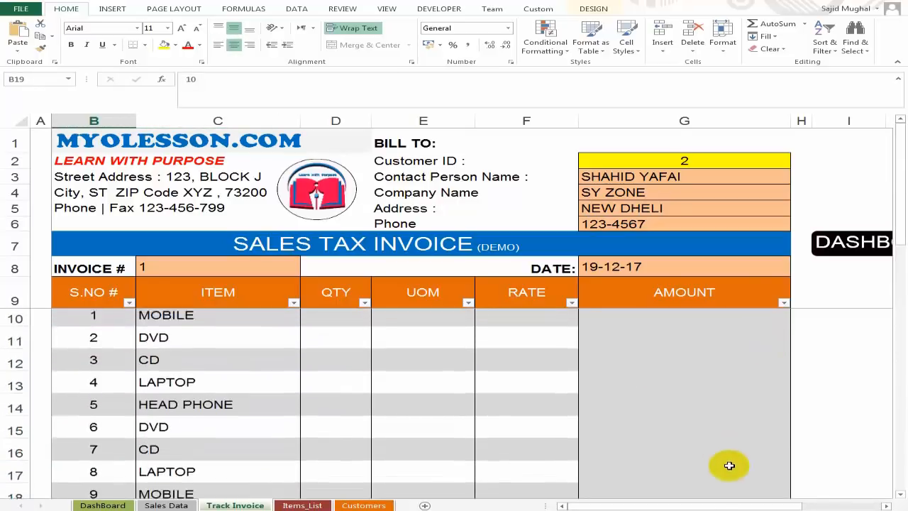
drag(694, 508, 604, 503)
click(753, 146)
scroll(96, 398, down, 1)
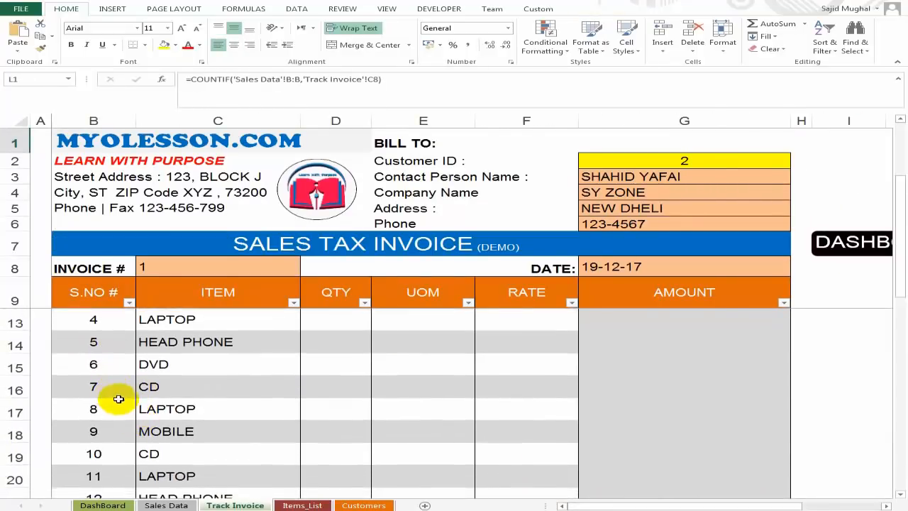
click(121, 431)
click(200, 435)
double_click(201, 435)
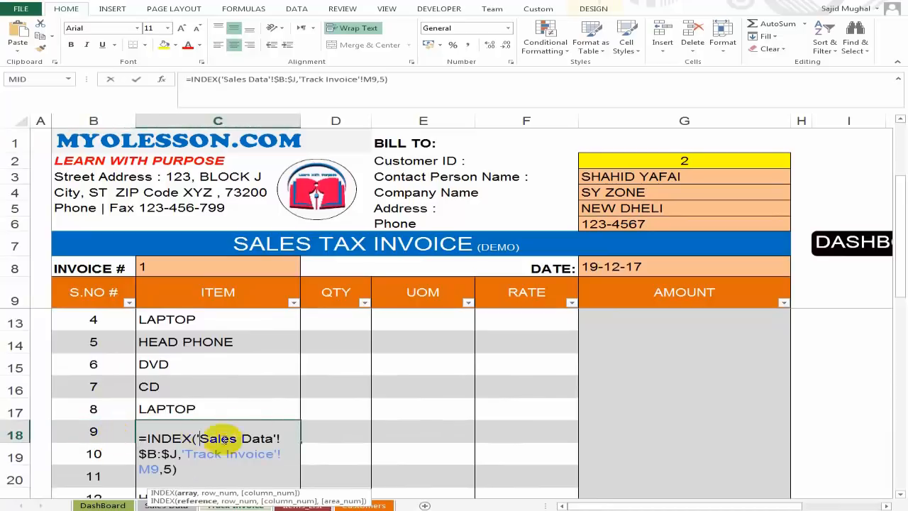
click(355, 430)
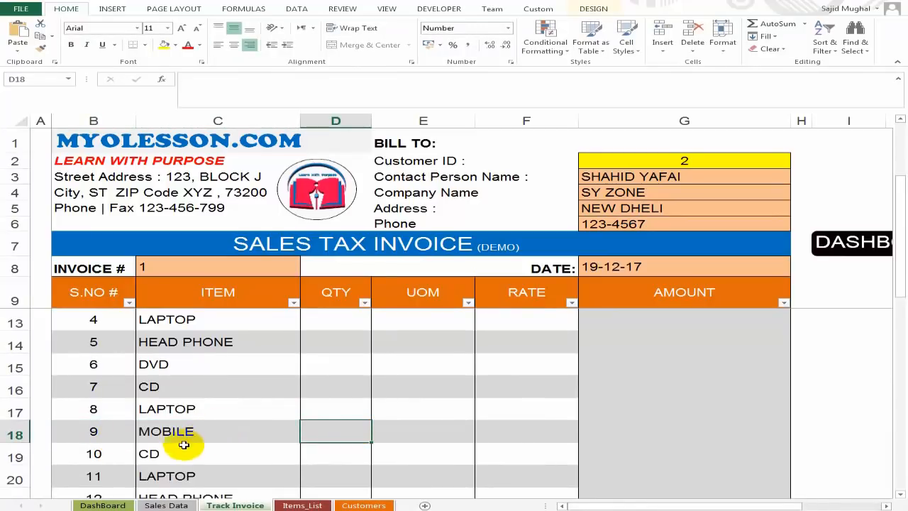
scroll(176, 465, down, 1)
scroll(191, 376, up, 2)
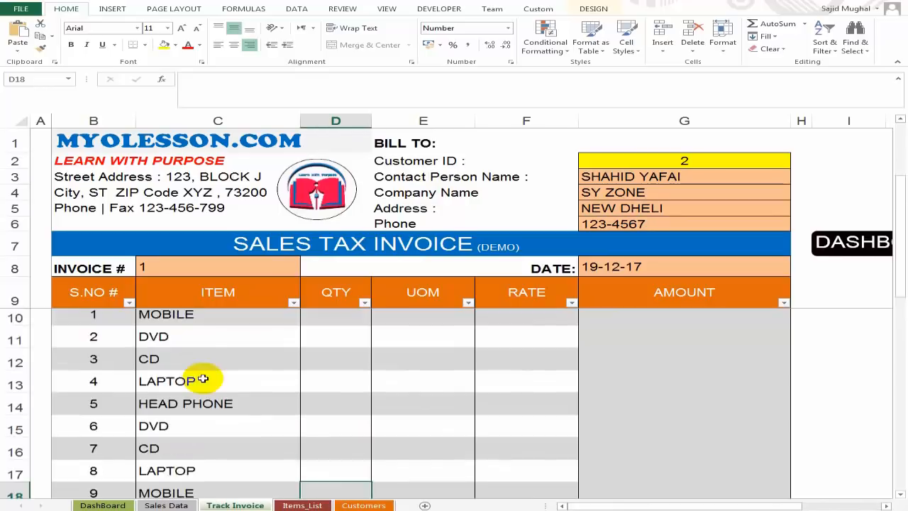
Edit the ITEM formula in C10 to start an IF function in front of the existing INDEX.
click(218, 321)
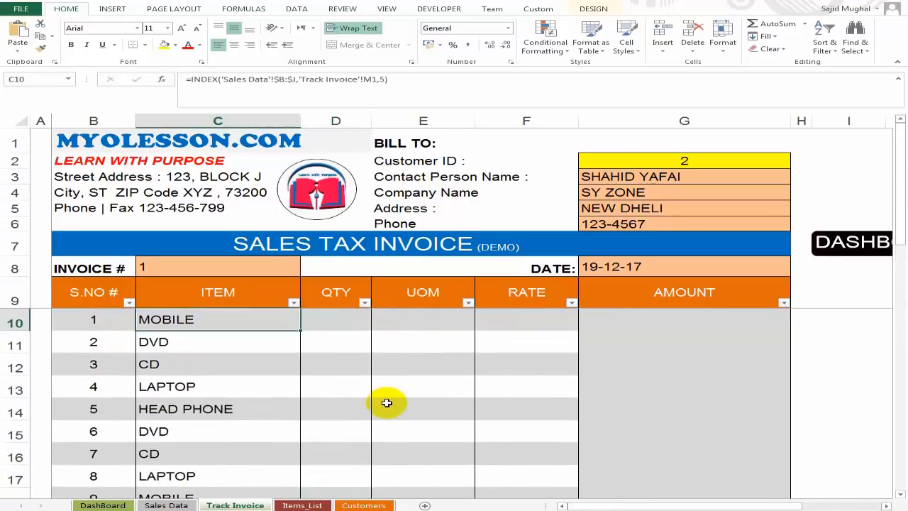
key(F2)
key(Up)
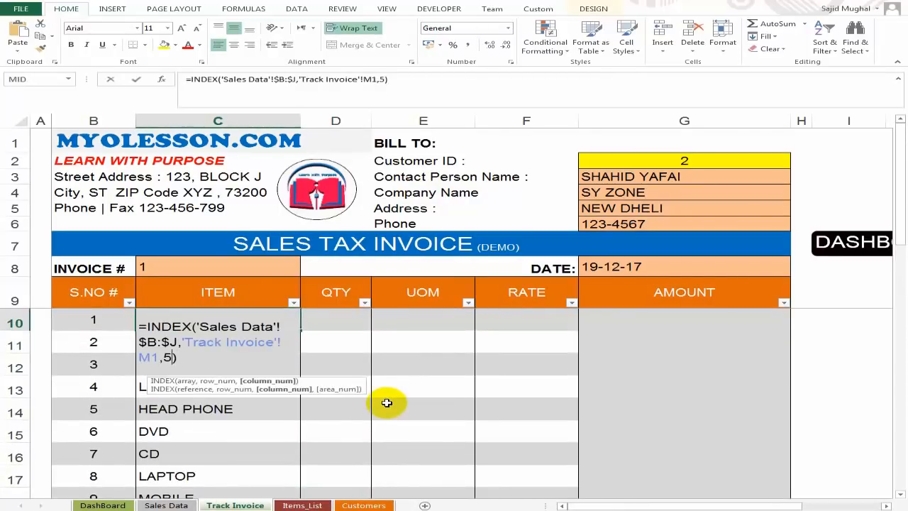
key(Up)
key(Left)
key(Left)
key(Left)
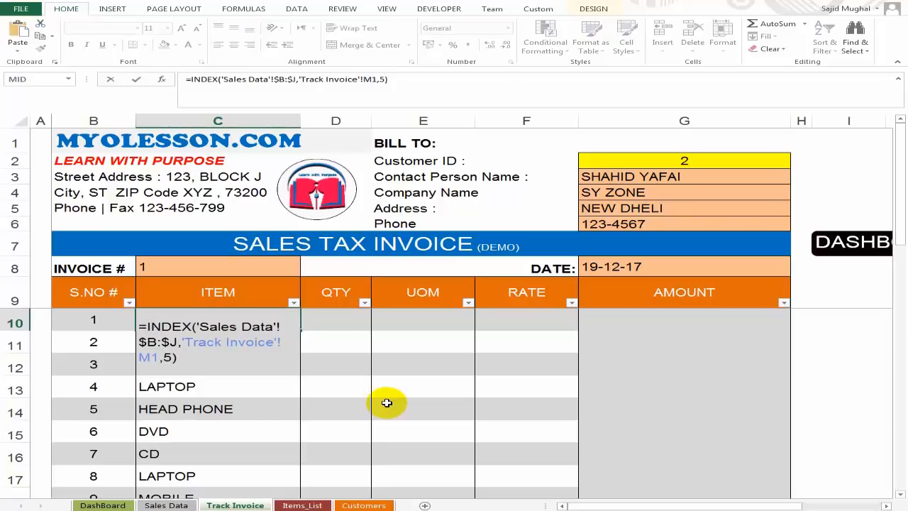
text(IF()
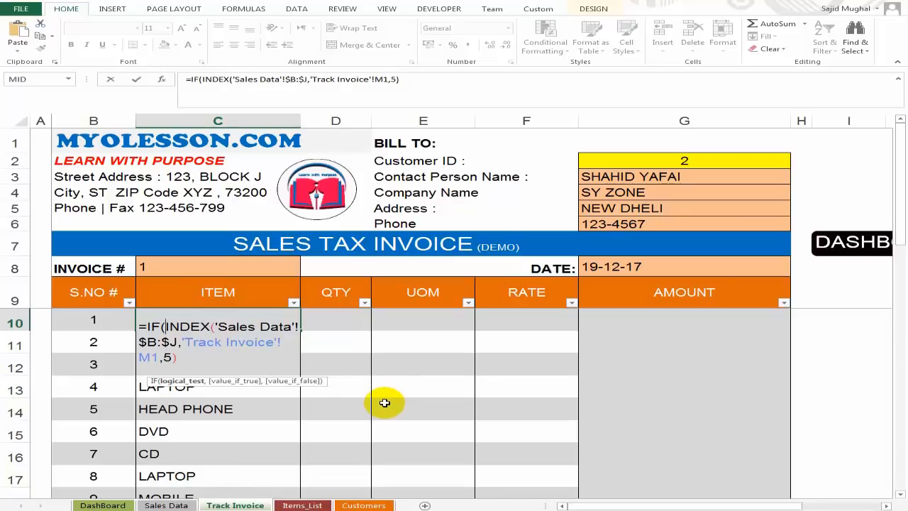
Set the IF condition to the row's S.NO # being less than or equal to absolute cell $L$1.
click(103, 320)
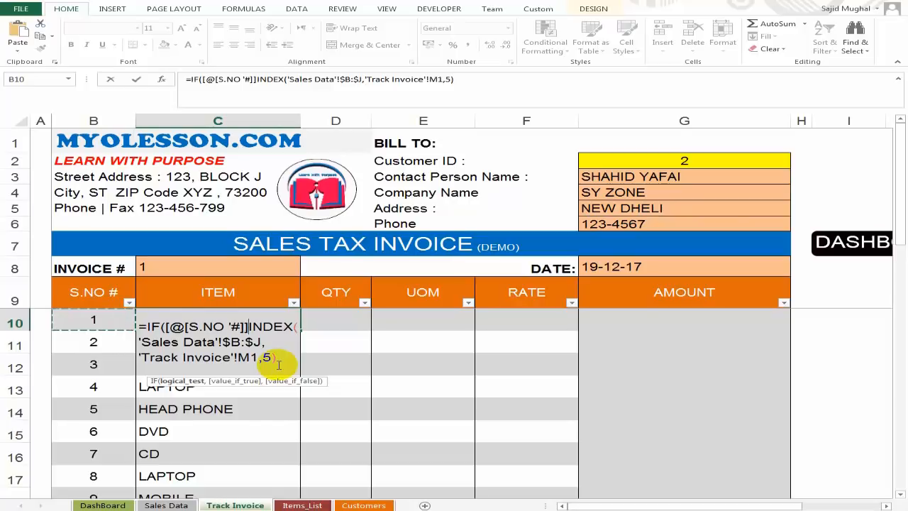
text(<=)
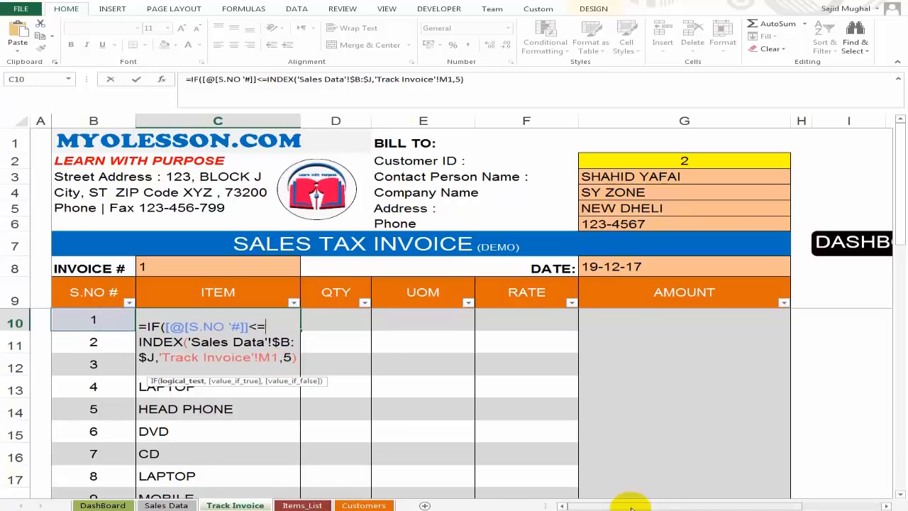
drag(634, 497, 755, 495)
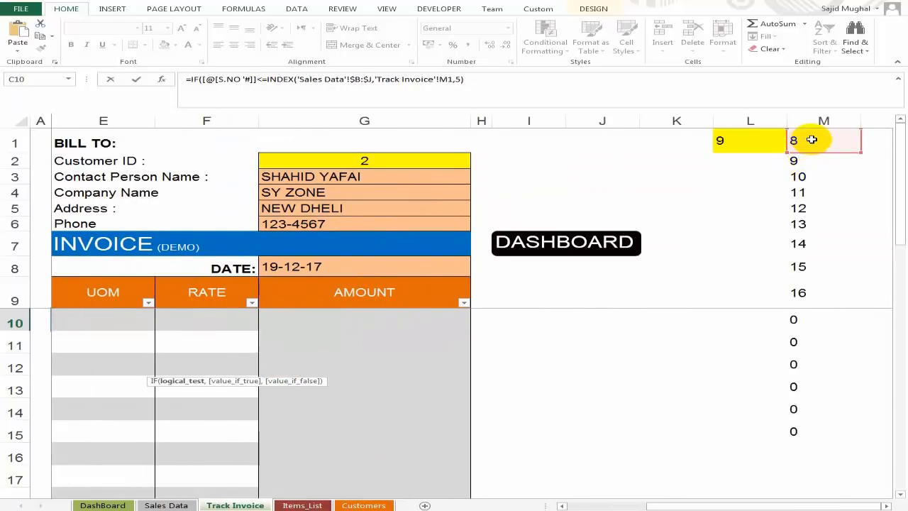
click(737, 140)
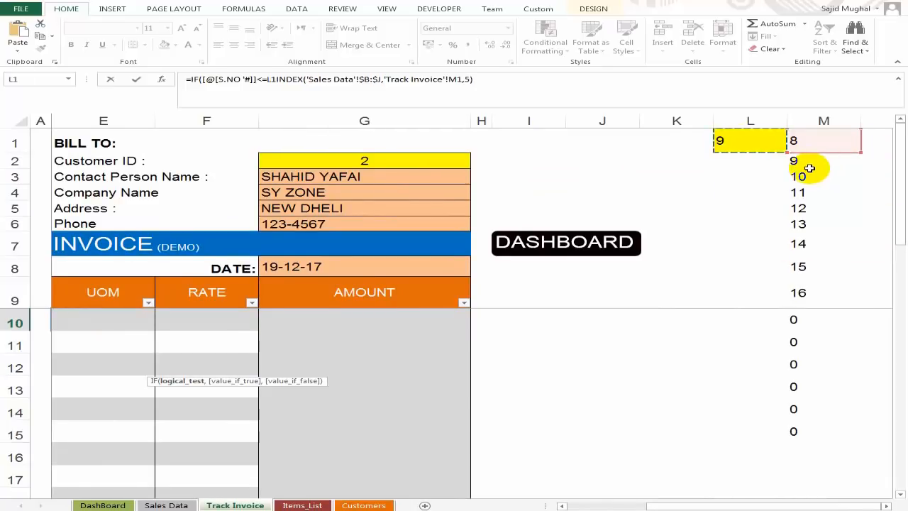
key(F4)
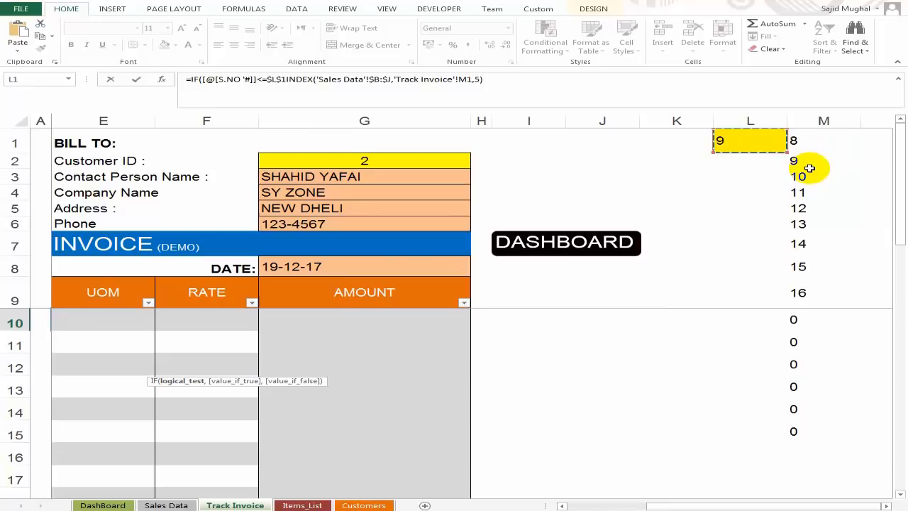
Put an opening parenthesis before INDEX, add "-" as the IF's value if false, and try to enter the C10 formula.
text(,)
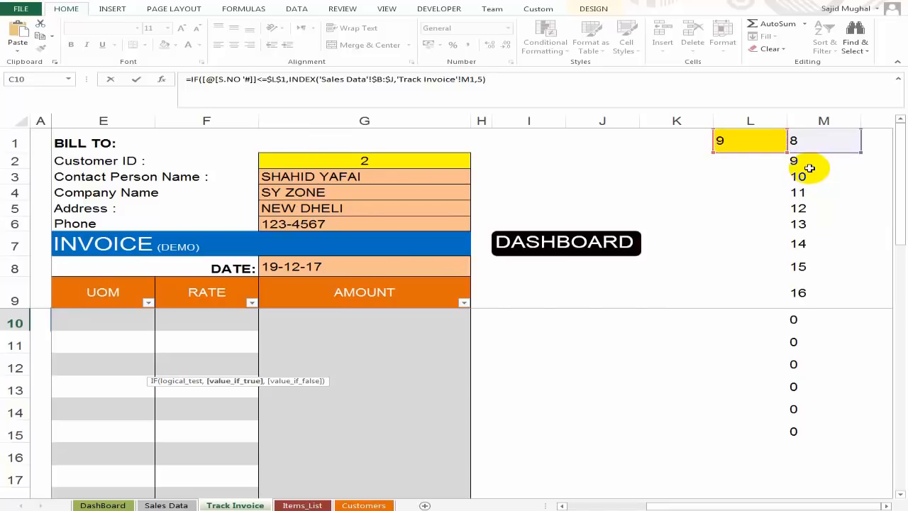
key(BackSpace)
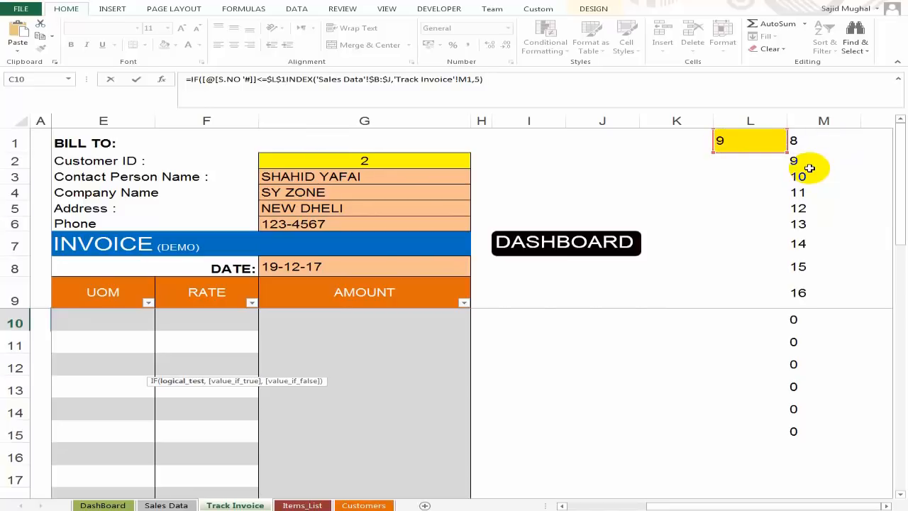
text(()
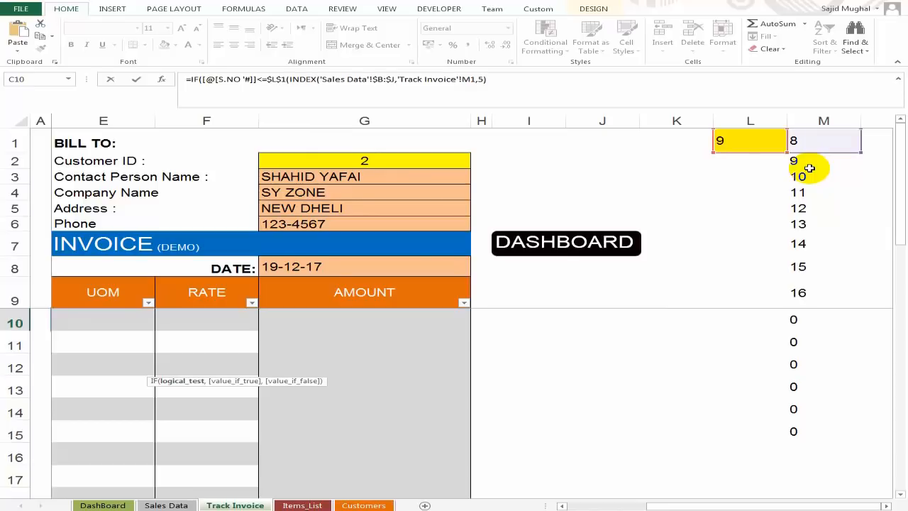
click(497, 79)
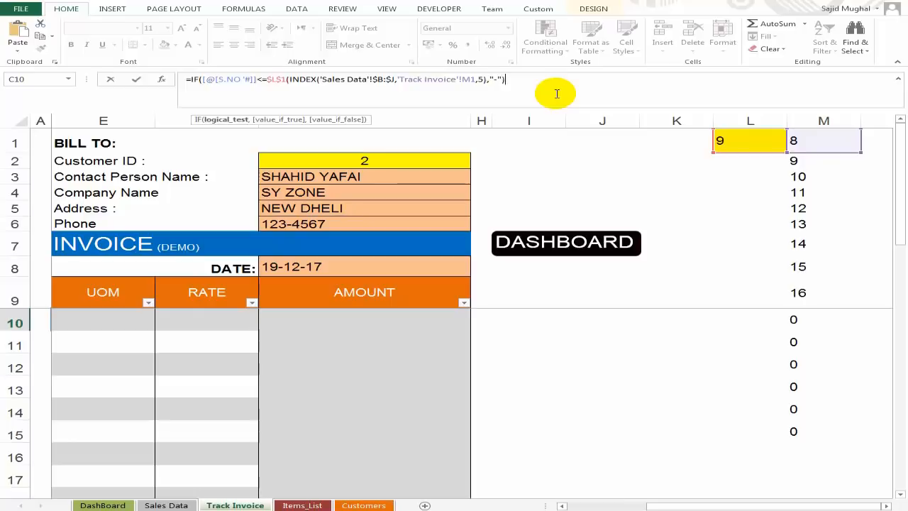
key(Return)
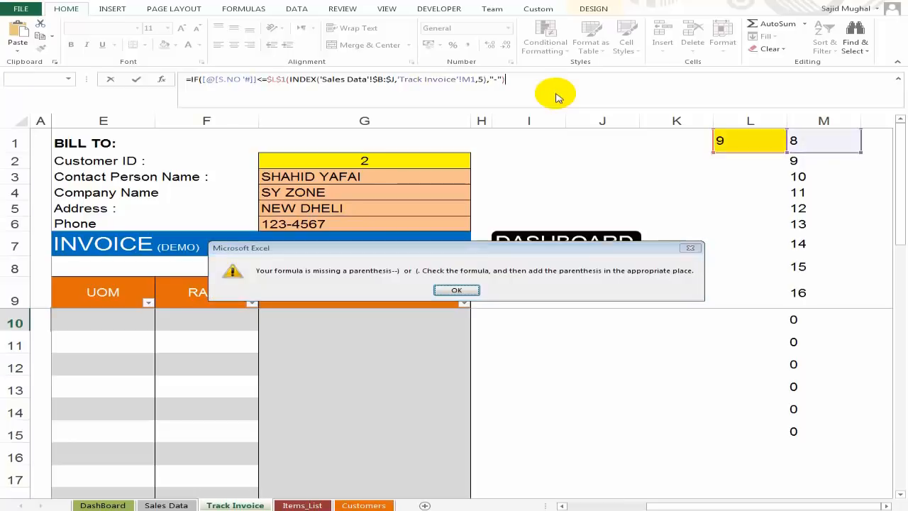
key(Return)
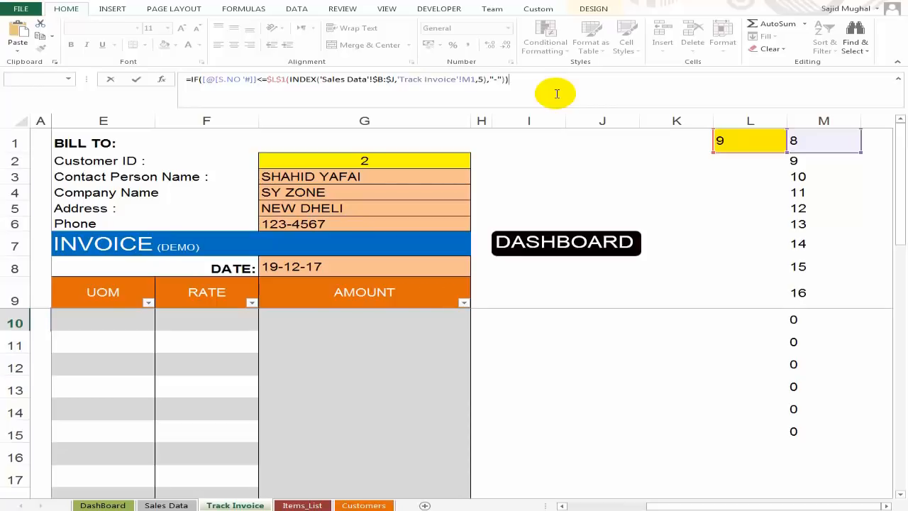
key(Return)
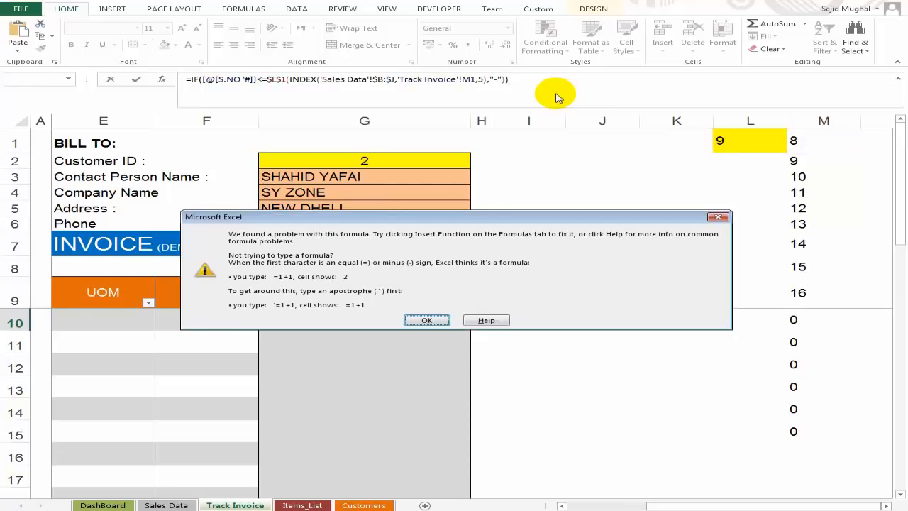
key(Return)
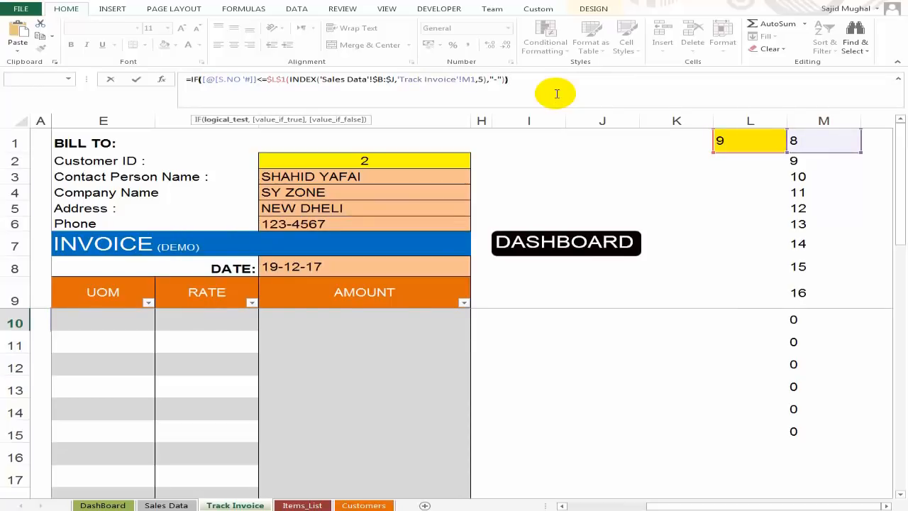
Insert the missing comma between $L$1 and the INDEX part of the C10 formula and try to enter it.
key(Left)
key(Left)
key(Left)
key(Left)
key(Left)
key(Left)
key(Left)
key(Left)
key(Left)
key(Left)
key(Left)
key(Left)
key(Left)
key(Left)
key(Left)
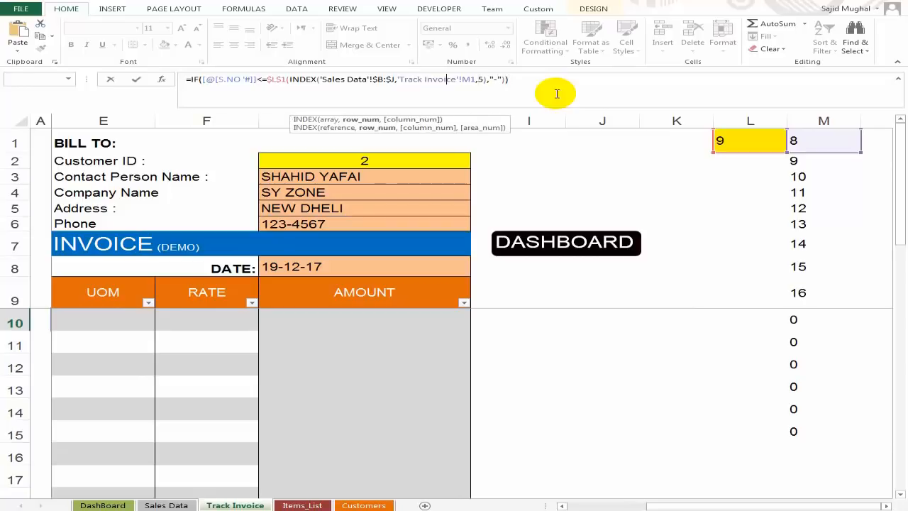
key(Left)
key(Left)
key(Left)
key(Left)
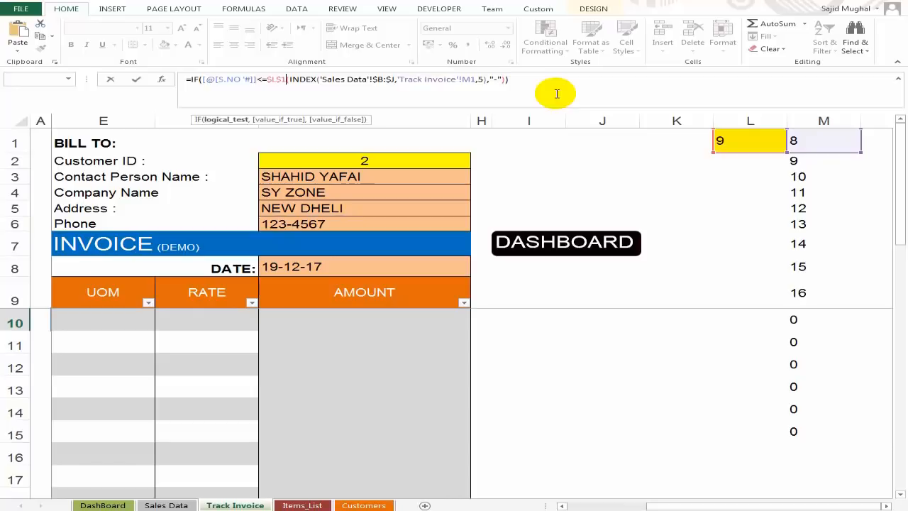
text(,)
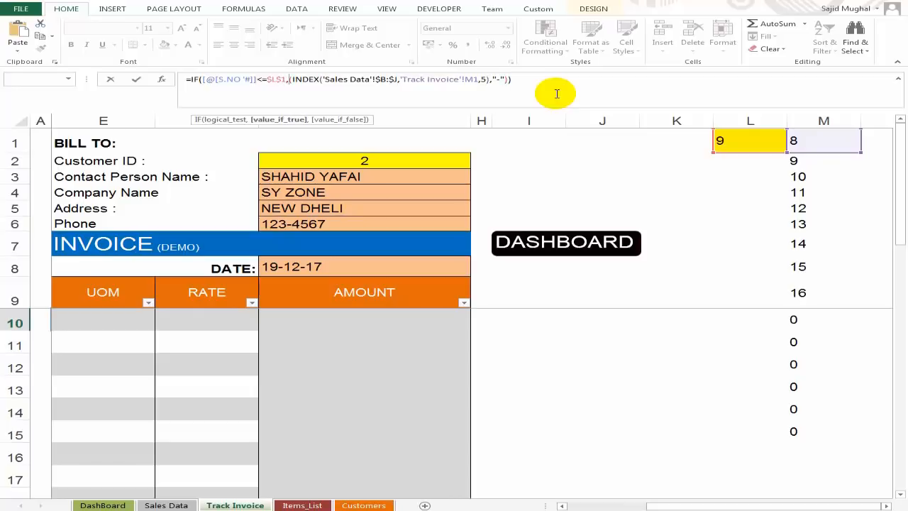
key(Right)
key(Right)
key(Right)
key(Right)
key(Right)
key(Right)
key(Right)
key(Right)
text(:)
key(Right)
key(Right)
key(Right)
key(Right)
key(Right)
key(Right)
key(Right)
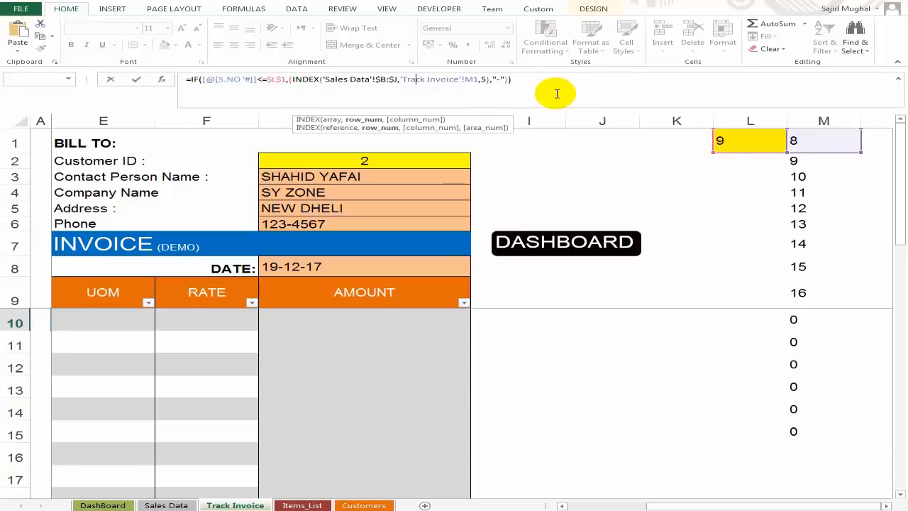
key(Right)
key(Right)
key(Right)
key(Right)
key(Right)
key(Right)
key(Right)
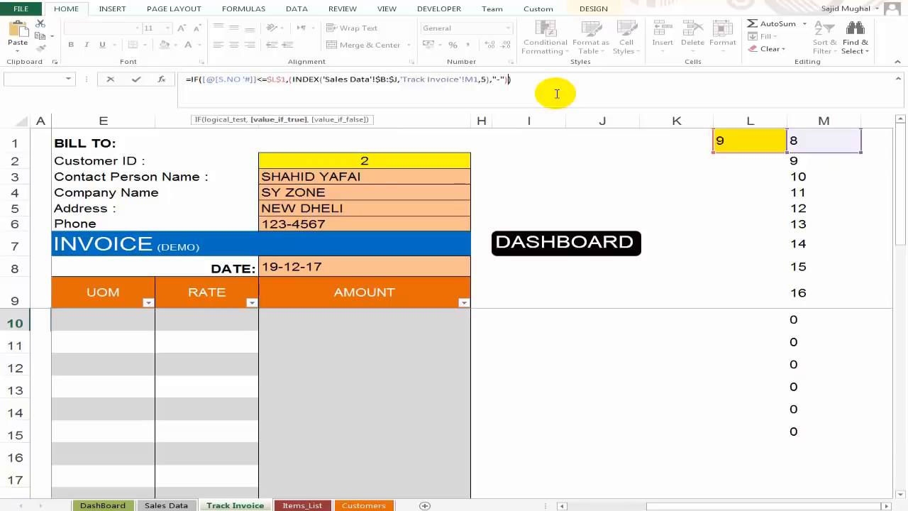
key(Return)
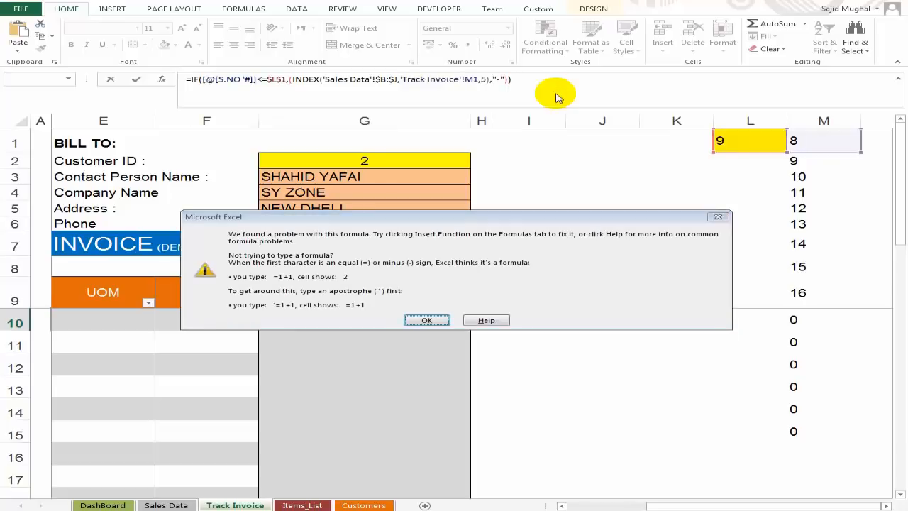
key(Return)
Remove the extra opening parenthesis before INDEX and the surplus closing parenthesis, and enter the C10 formula.
click(557, 94)
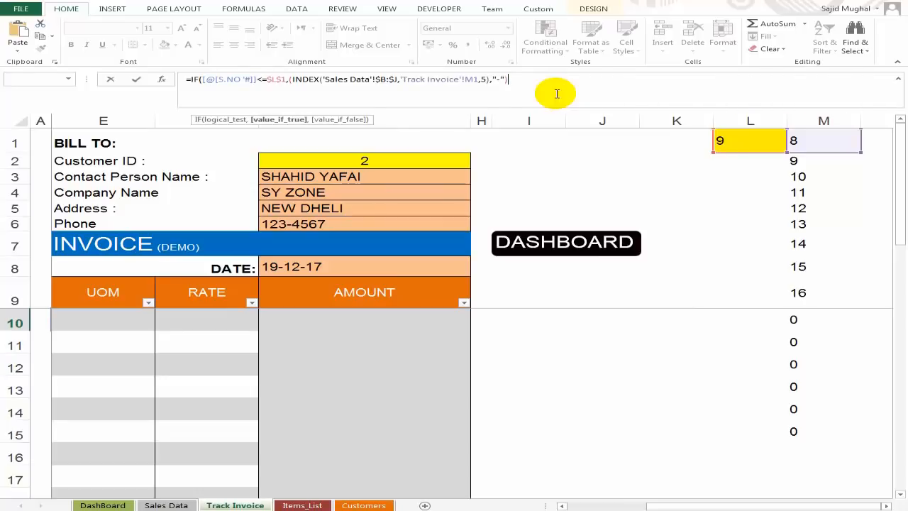
text(-)
key(Left)
key(Left)
key(Left)
key(Left)
key(Left)
key(Left)
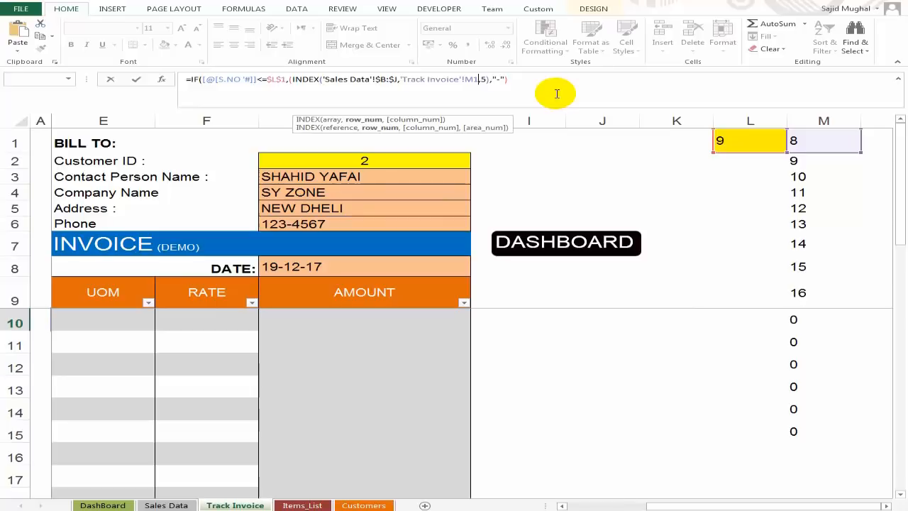
key(Left)
key(Left)
key(Left)
key(Left)
key(Left)
key(Left)
key(Left)
key(Left)
key(Left)
key(Left)
key(Left)
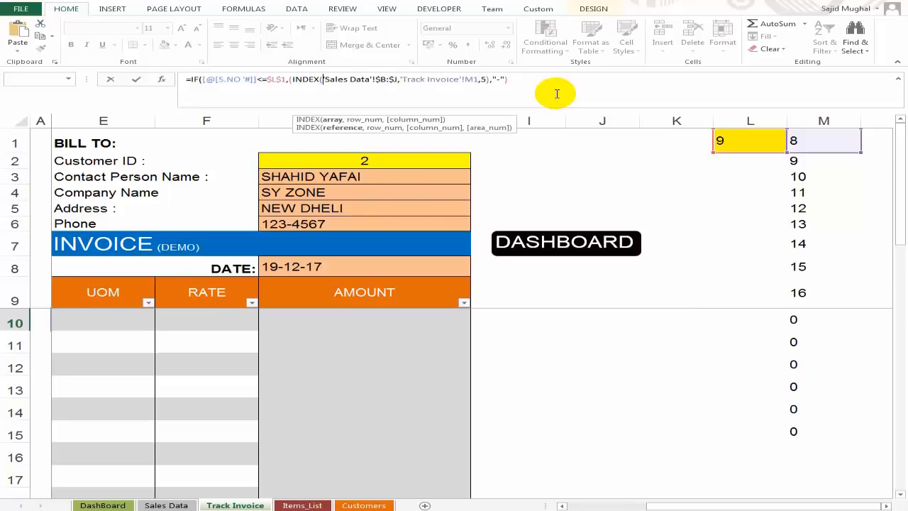
key(Left)
key(Left)
key(Left)
key(BackSpace)
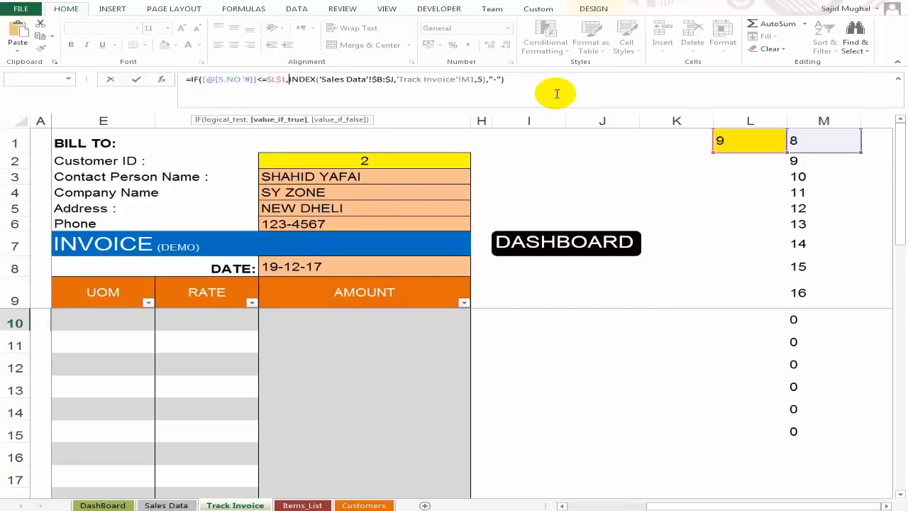
key(Right)
key(Right)
key(Right)
key(Right)
key(Right)
key(Right)
key(Right)
key(Right)
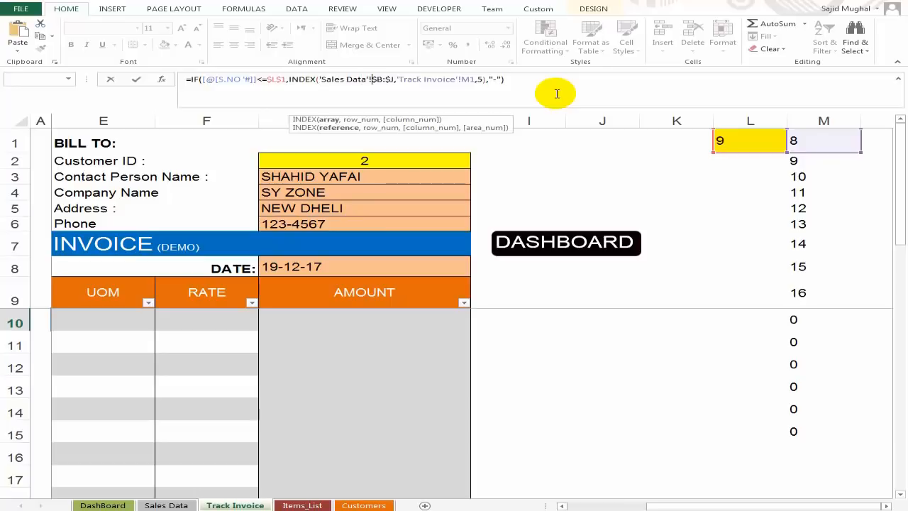
key(Right)
key(Right)
key(Right)
key(Right)
key(Right)
key(Right)
key(Right)
key(Right)
key(Right)
key(Right)
key(Right)
key(Right)
key(Right)
key(Right)
key(Right)
key(Right)
key(Right)
key(Right)
key(Right)
key(Right)
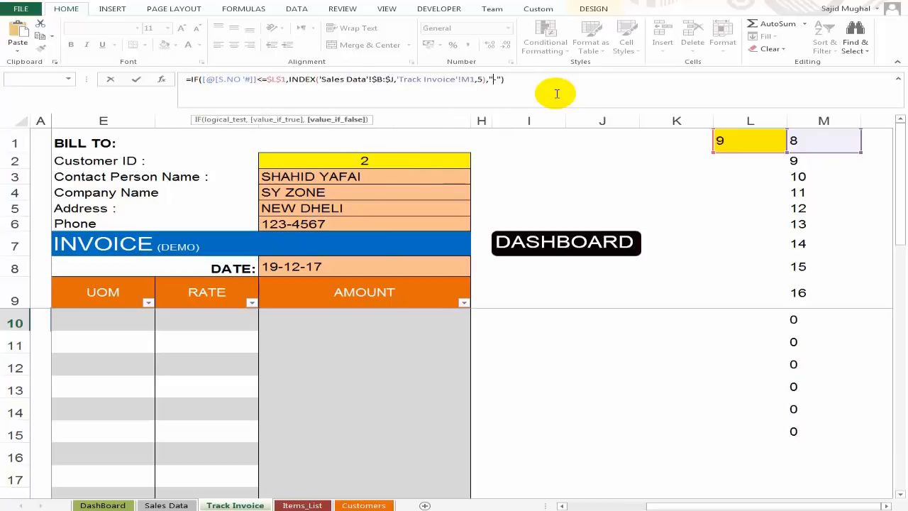
key(Return)
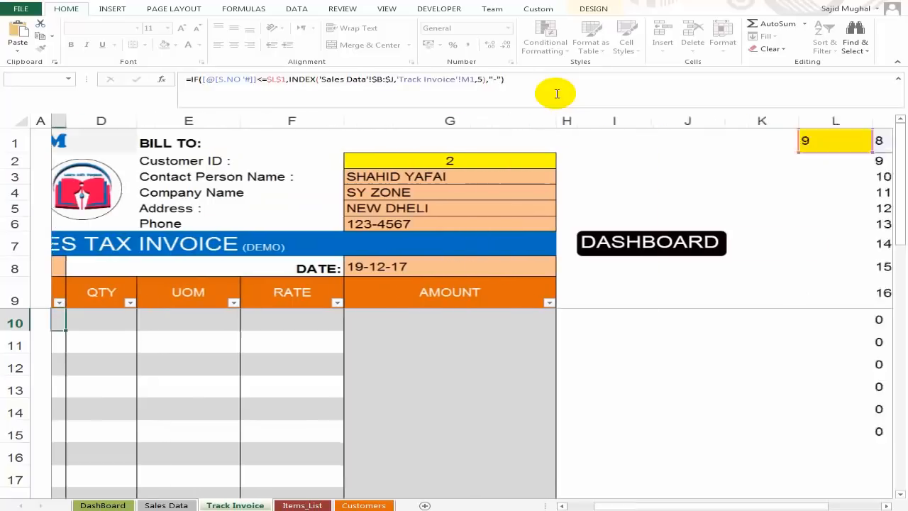
Review the ITEM column around serial numbers 9 to 14 and the IF formula in C18.
key(Up)
key(Left)
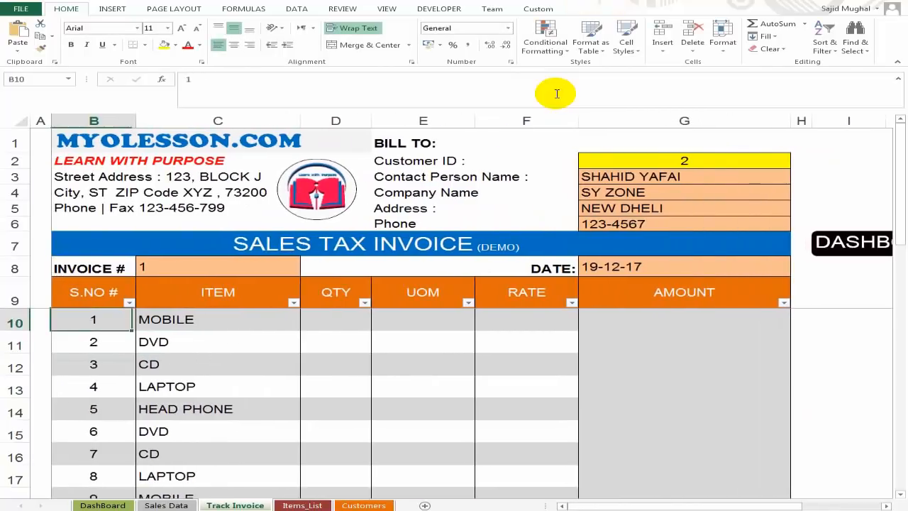
scroll(206, 445, down, 1)
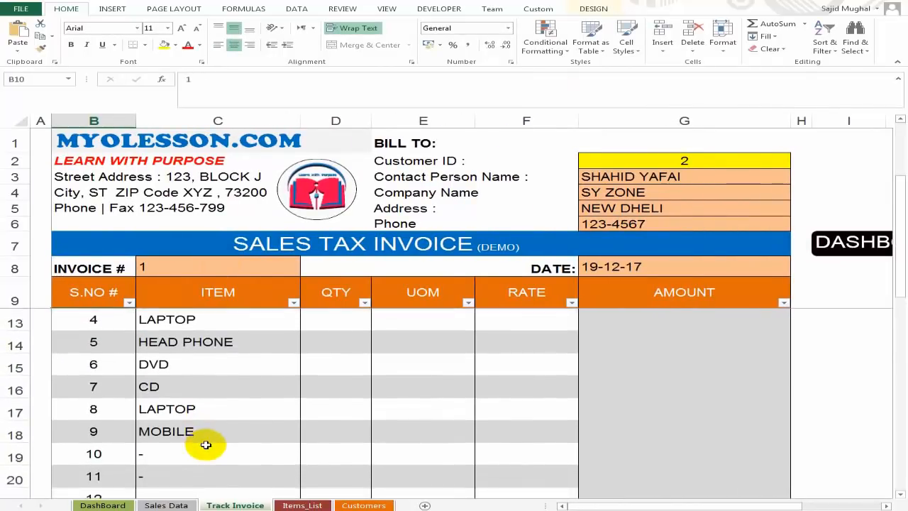
scroll(206, 440, down, 1)
click(174, 365)
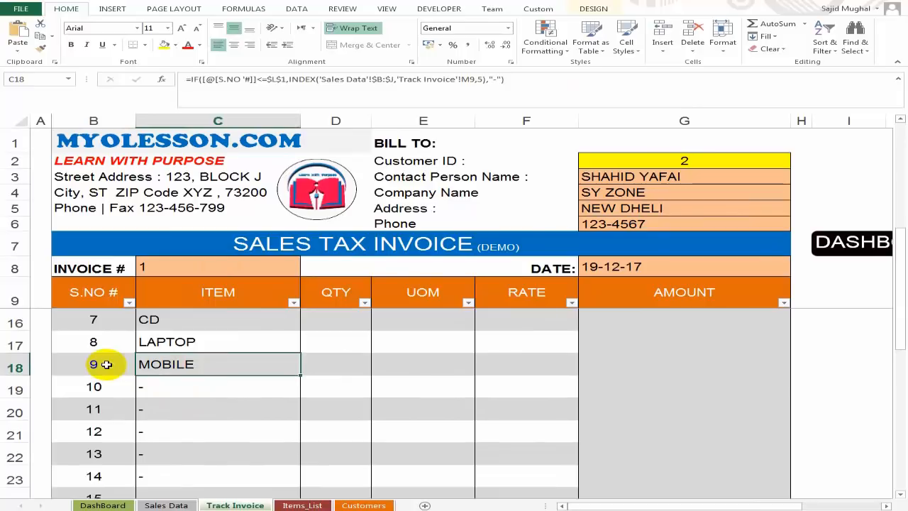
scroll(807, 228, up, 2)
Inspect the COUNTIF formula in L1 and compare it with the ITEM rows down to serial number 15.
click(849, 183)
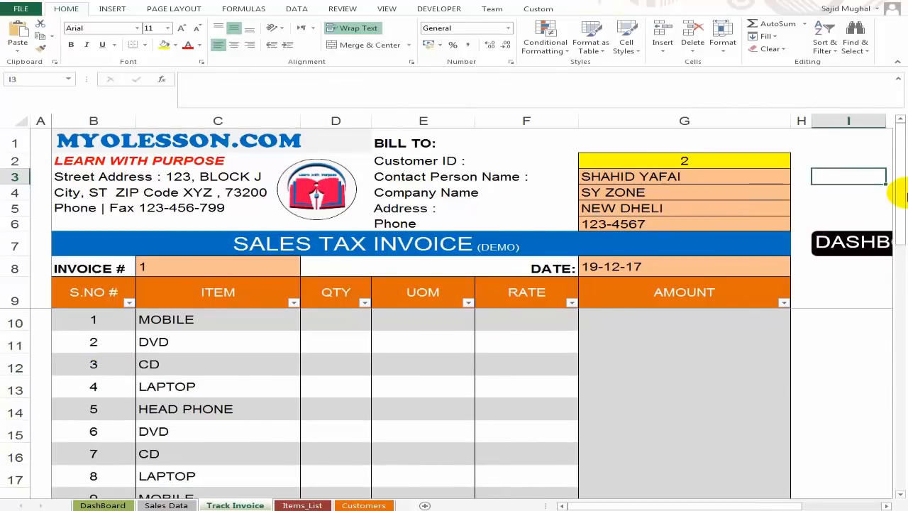
key(Right)
key(Right)
key(Right)
key(Up)
key(Up)
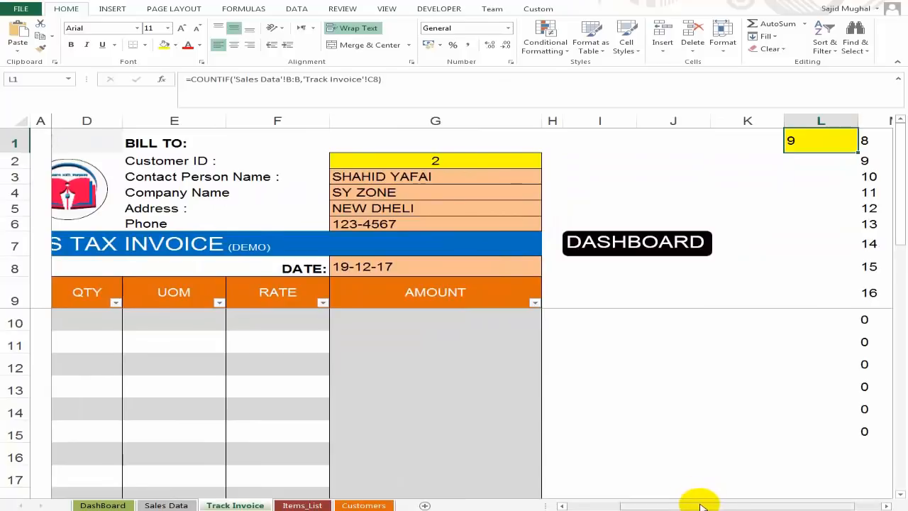
drag(699, 505, 627, 501)
scroll(211, 376, down, 3)
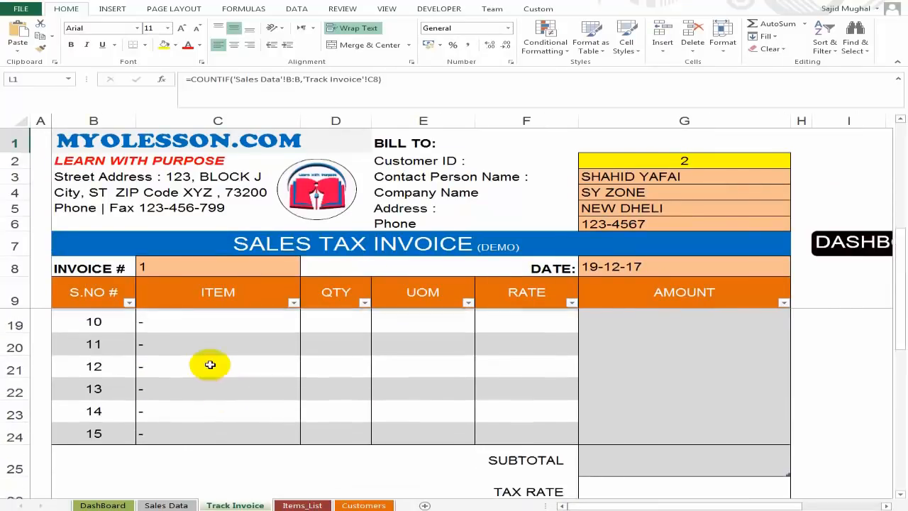
scroll(211, 365, up, 3)
scroll(203, 334, down, 1)
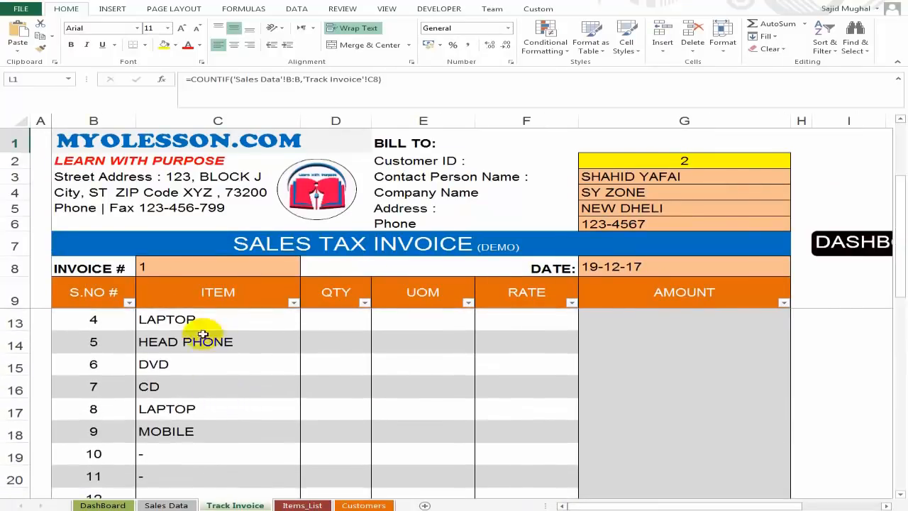
Change the invoice number in C8 to 2 and check the ITEM rows against the line count in L1.
click(196, 266)
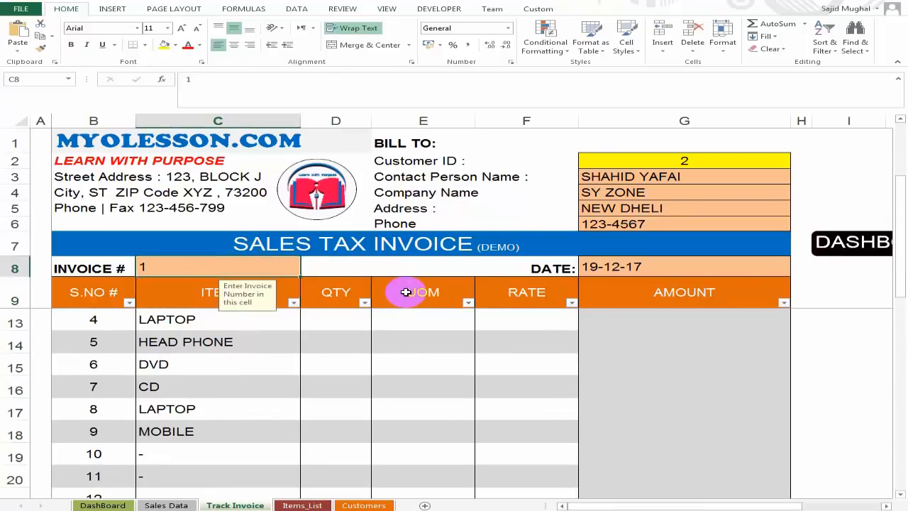
text(2)
key(Return)
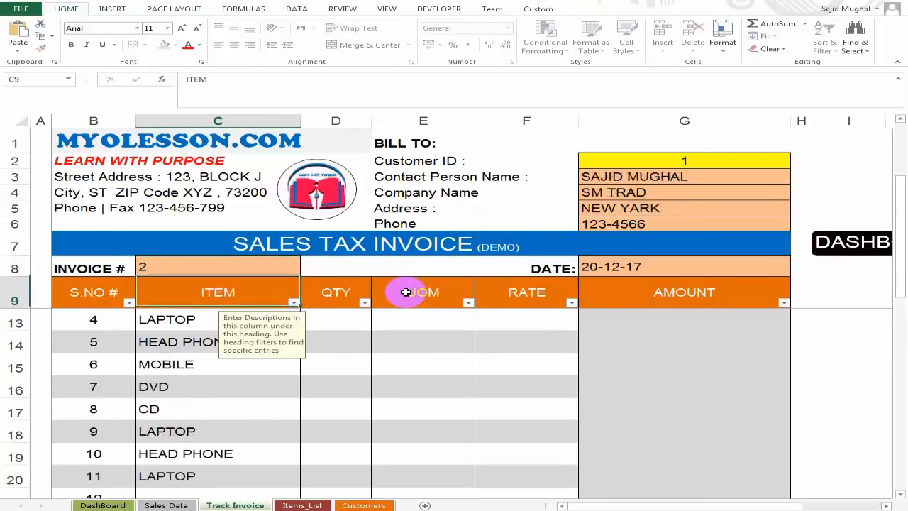
scroll(242, 444, down, 1)
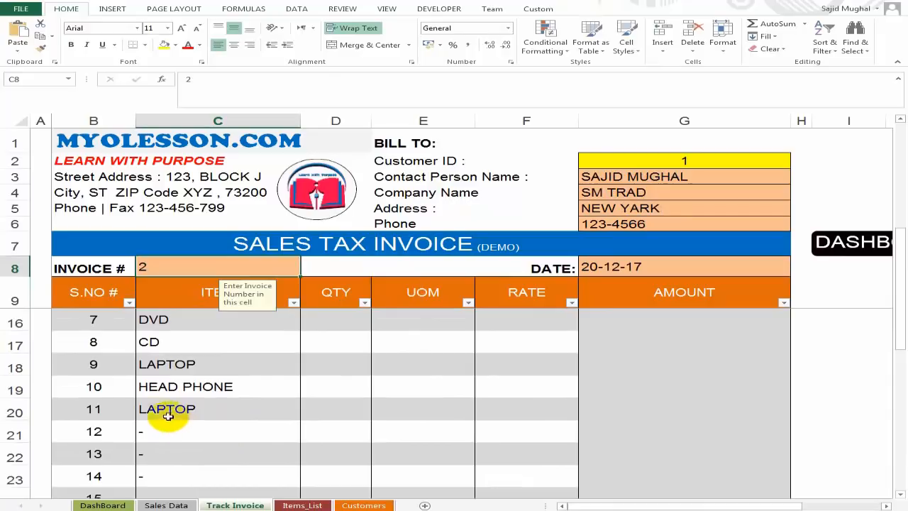
scroll(217, 406, up, 1)
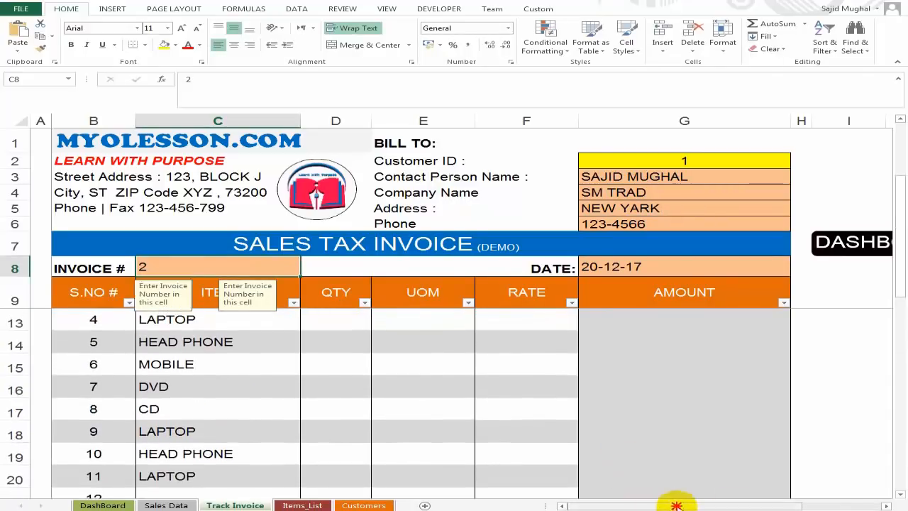
drag(675, 501, 805, 219)
click(738, 142)
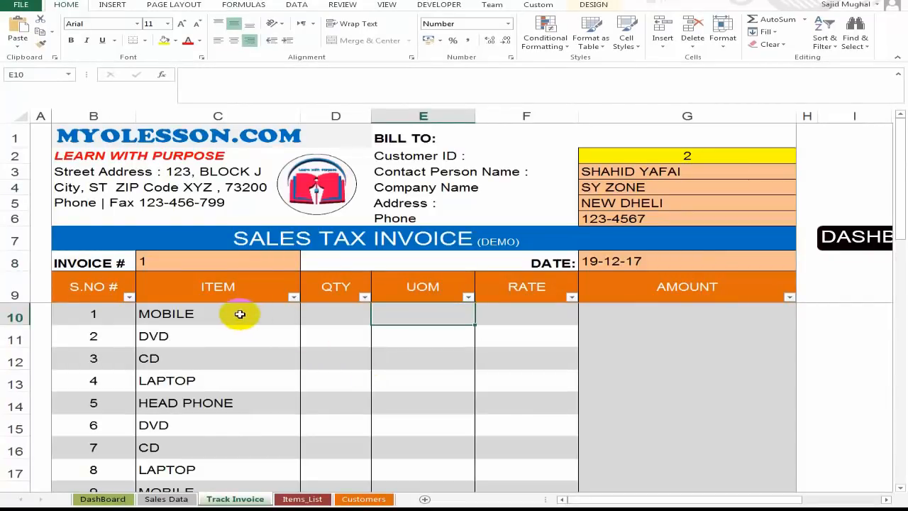
Review the finished IF formula in C10 and the ITEM rows below it, and select QTY cell D10.
click(239, 315)
scroll(290, 416, down, 2)
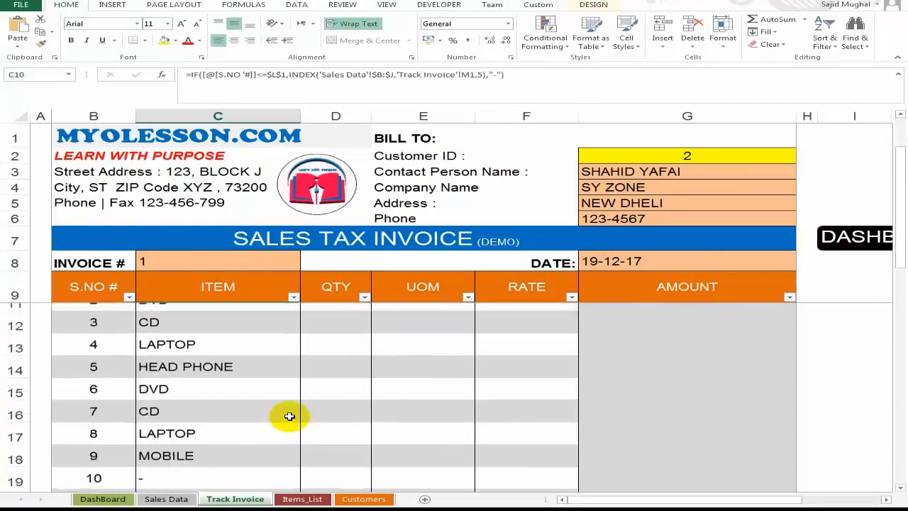
scroll(270, 405, up, 2)
key(Right)
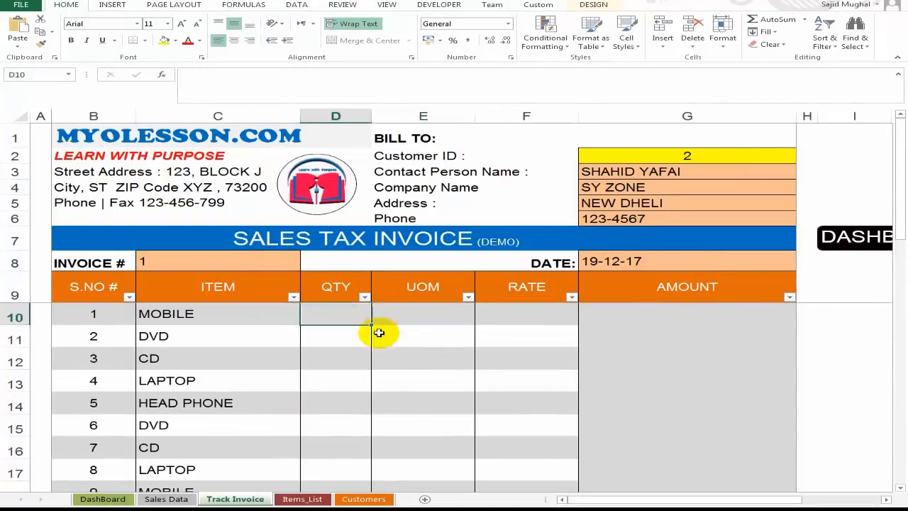
Copy the full IF and INDEX formula text from C10 into QTY cell D10.
key(Left)
key(Right)
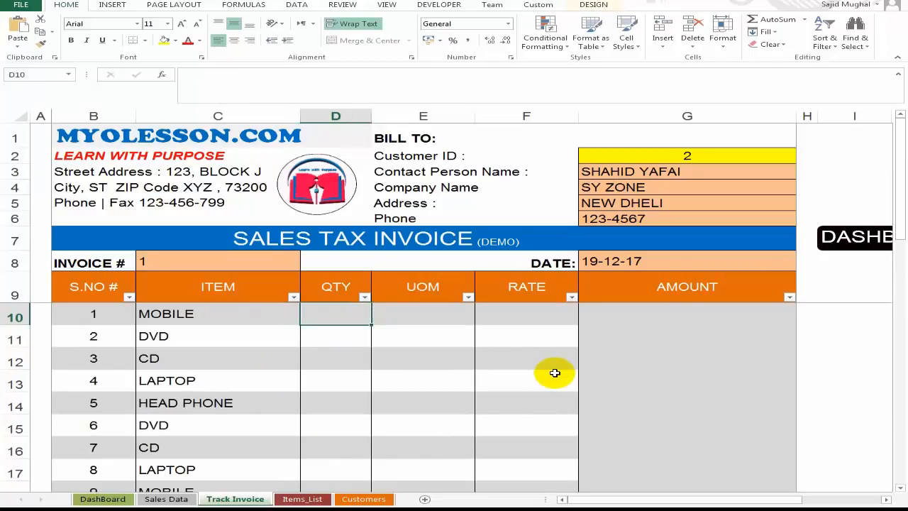
key(Left)
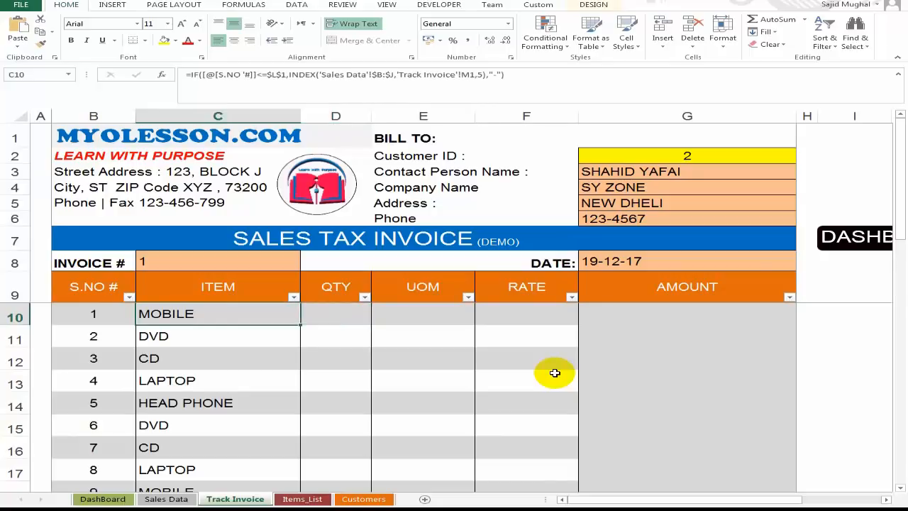
key(F2)
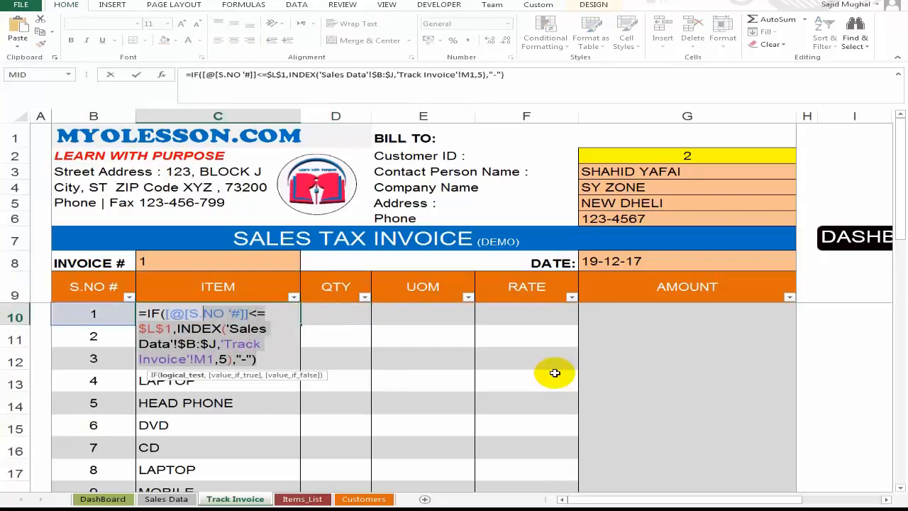
key(shift+Left)
key(shift+Left)
key(shift+Left)
key(shift+Left)
key(shift+Left)
key(shift+Left)
key(shift+Left)
key(shift+Left)
key(shift+Left)
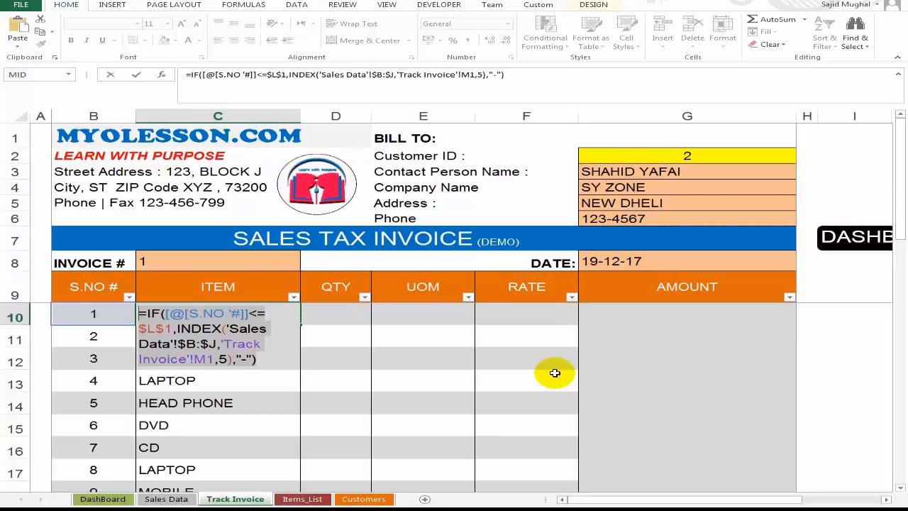
key(Escape)
key(Right)
key(ctrl+v)
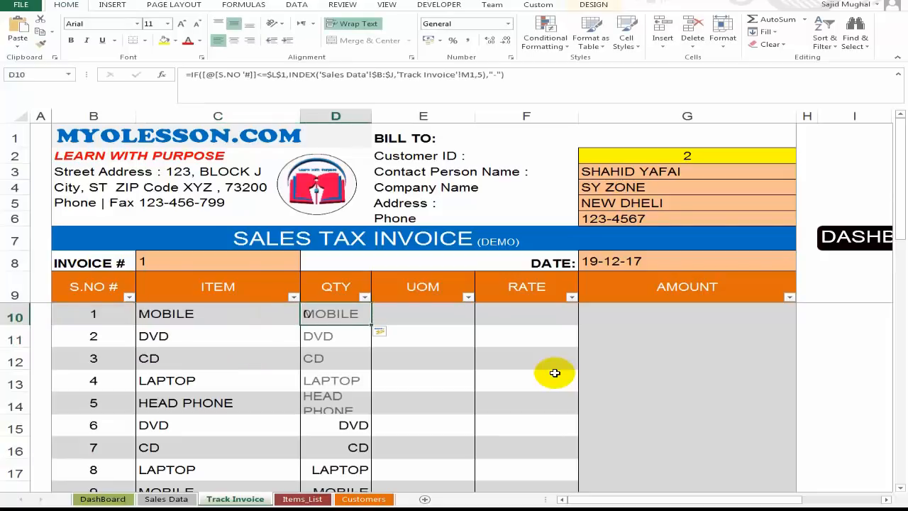
Put the same copied formula into UOM cell E10 and RATE cell F10.
key(Right)
key(ctrl+v)
key(Right)
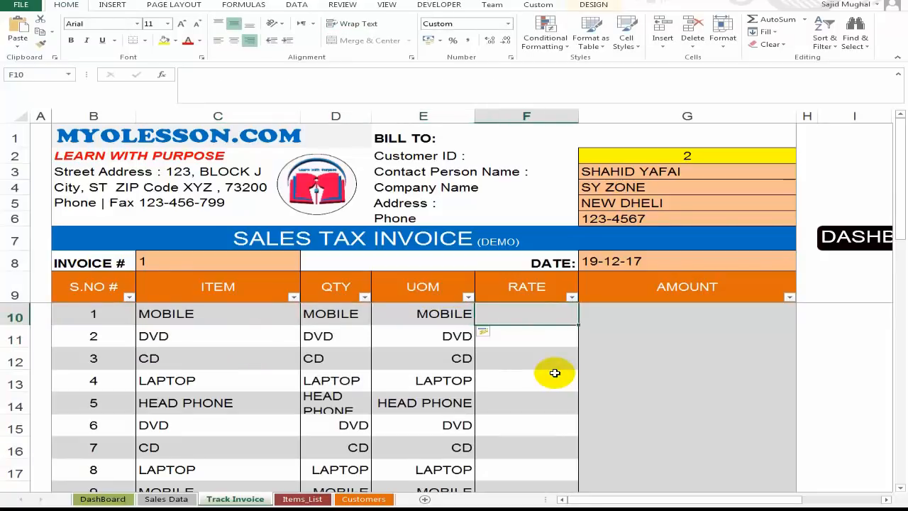
key(ctrl+v)
Change the D10 formula so INDEX returns column 6 and the value if false is 0.
key(Left)
key(Left)
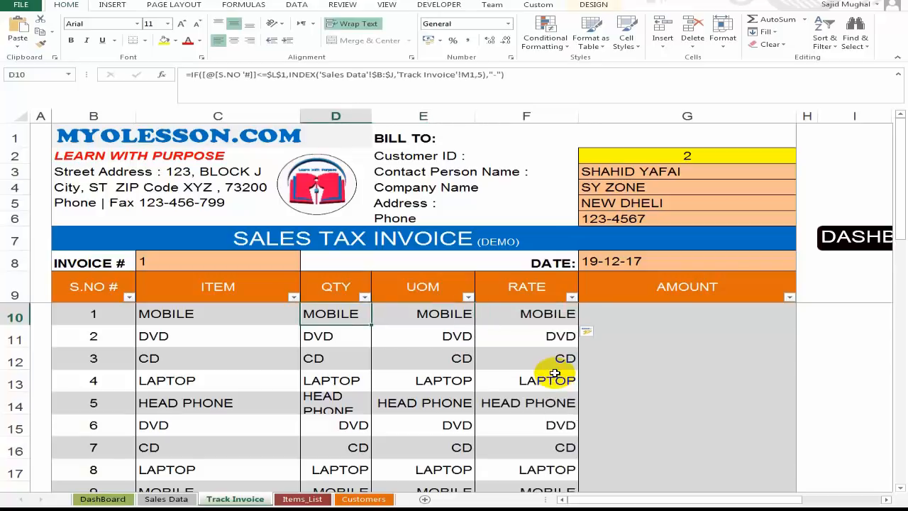
key(F2)
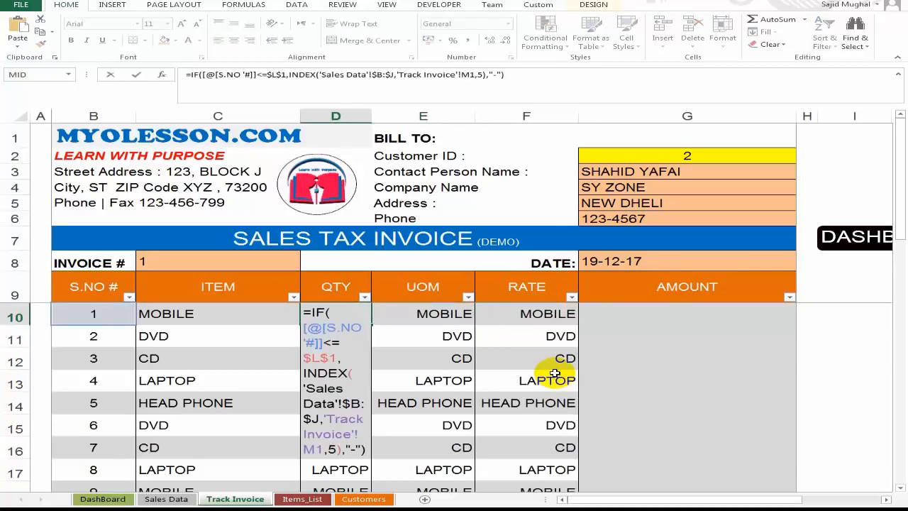
key(Left)
key(Left)
key(Left)
key(Left)
key(Left)
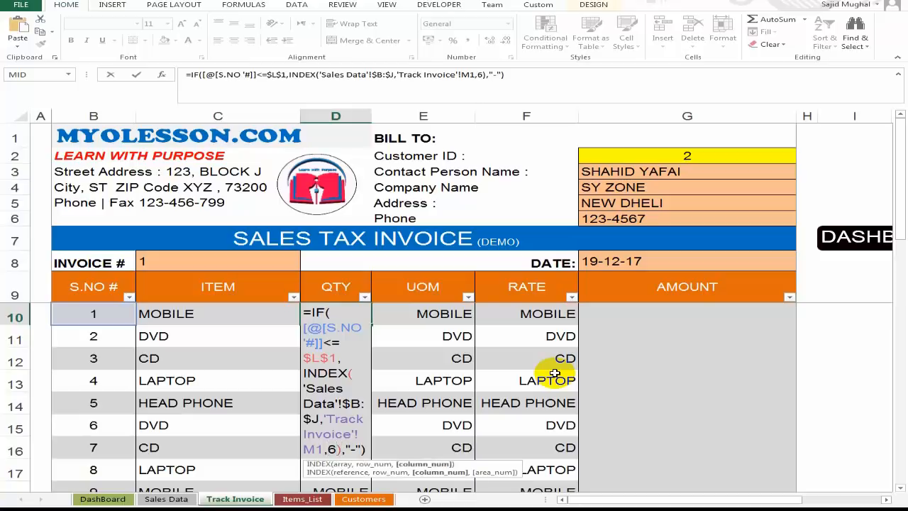
key(Right)
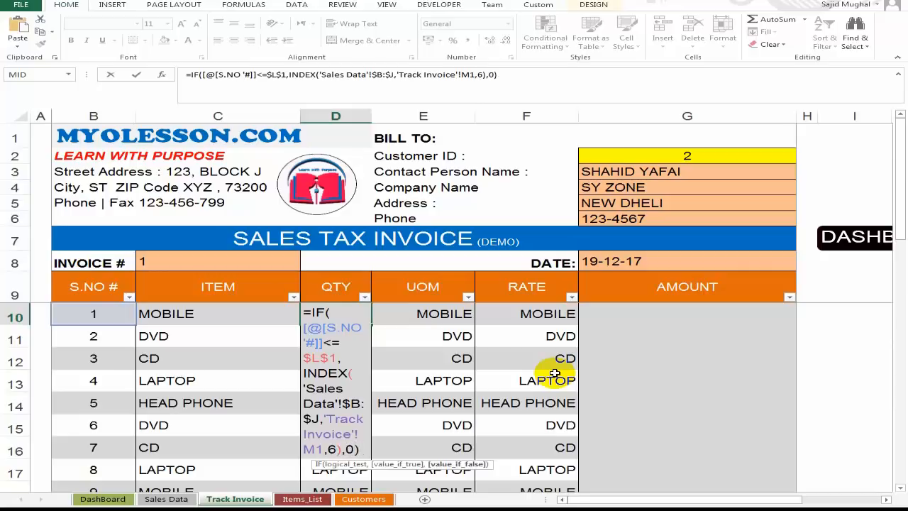
key(ctrl+Return)
Fill the QTY formula and its formatting from D10 down through D24.
key(shift+Down)
key(shift+Down)
key(shift+Down)
key(shift+Down)
key(shift+Down)
key(shift+Down)
key(shift+Down)
key(shift+Down)
key(shift+Down)
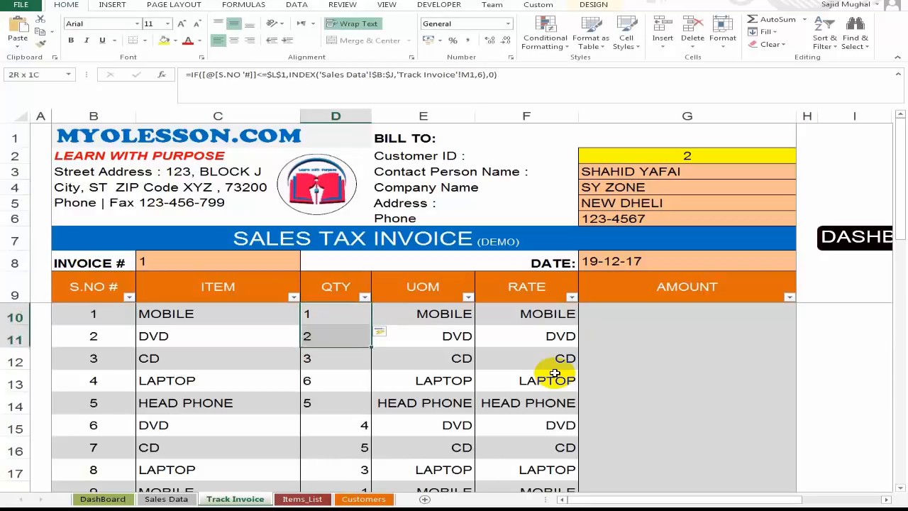
key(shift+Down)
key(shift+Down)
key(shift+Down)
key(shift+Down)
key(shift+Down)
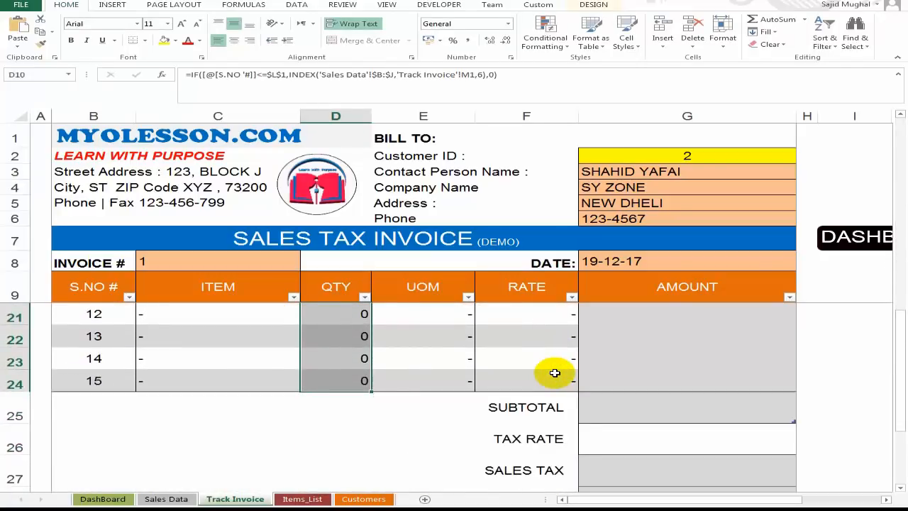
Check the QTY formulas in the first invoice rows against their items.
key(Up)
key(Up)
key(Down)
key(Down)
key(Down)
key(Down)
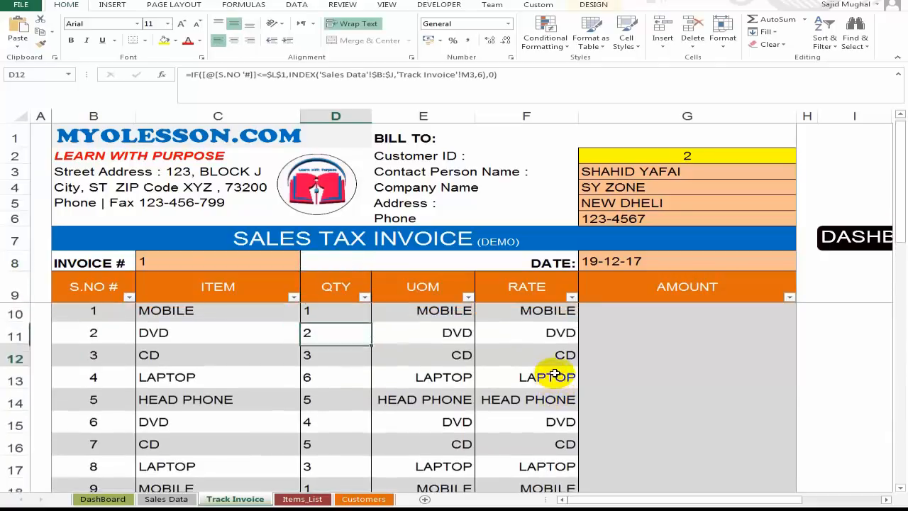
key(Up)
key(Up)
key(Right)
key(Left)
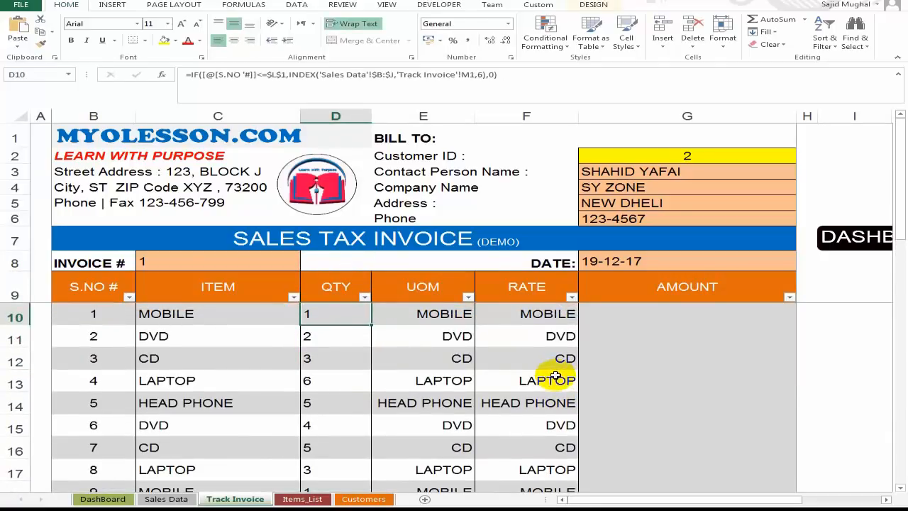
Apply a comma number format without decimal places to the whole QTY column D.
click(335, 113)
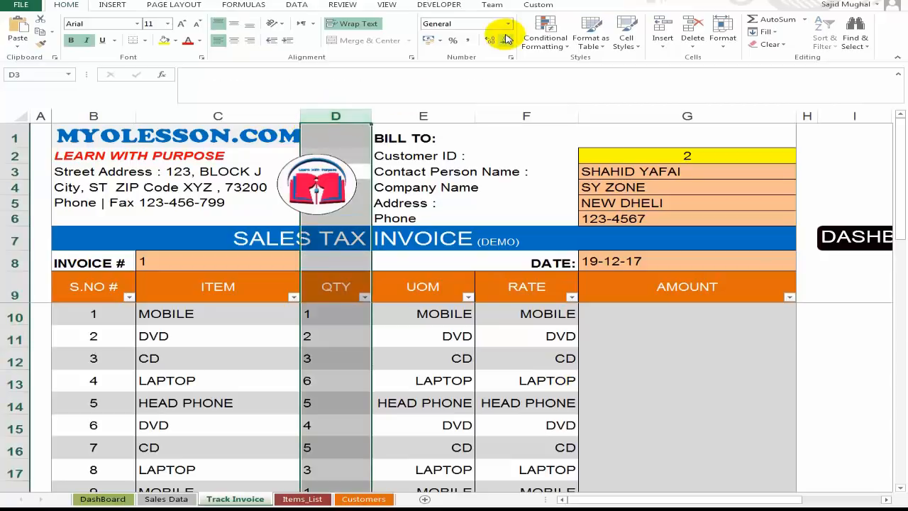
click(467, 41)
click(506, 41)
click(506, 41)
scroll(344, 404, down, 4)
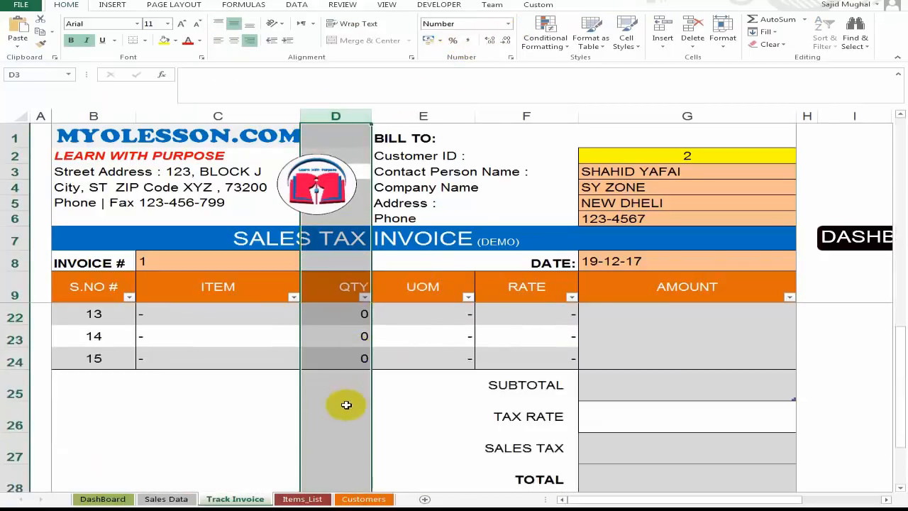
scroll(365, 366, up, 4)
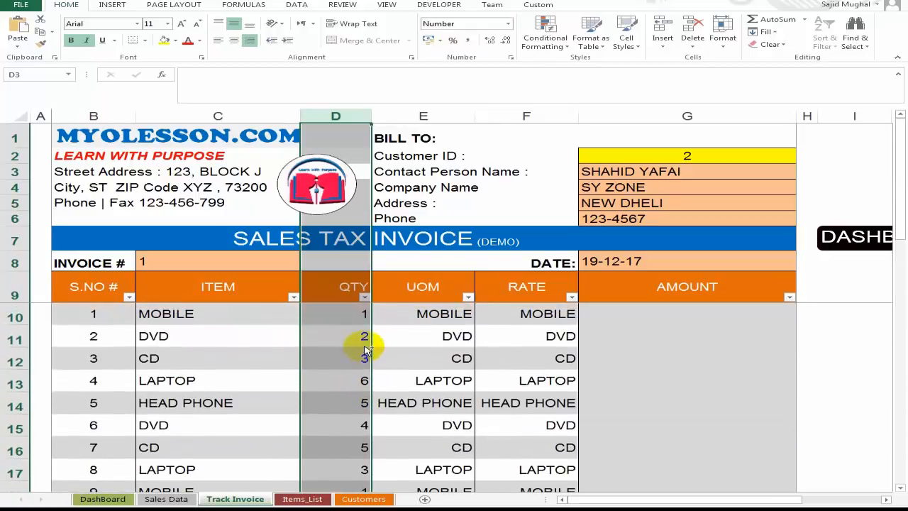
click(355, 316)
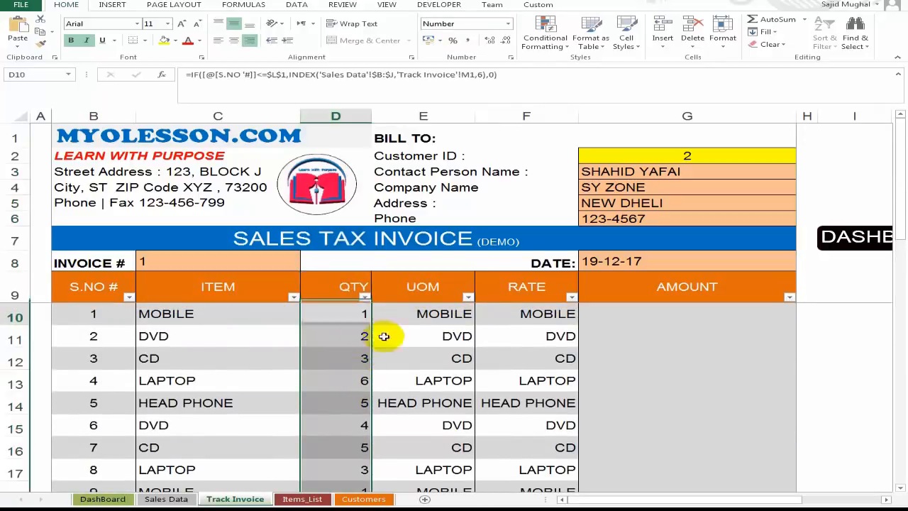
Change the INDEX column number in UOM cell E10 to 7.
click(439, 326)
key(Up)
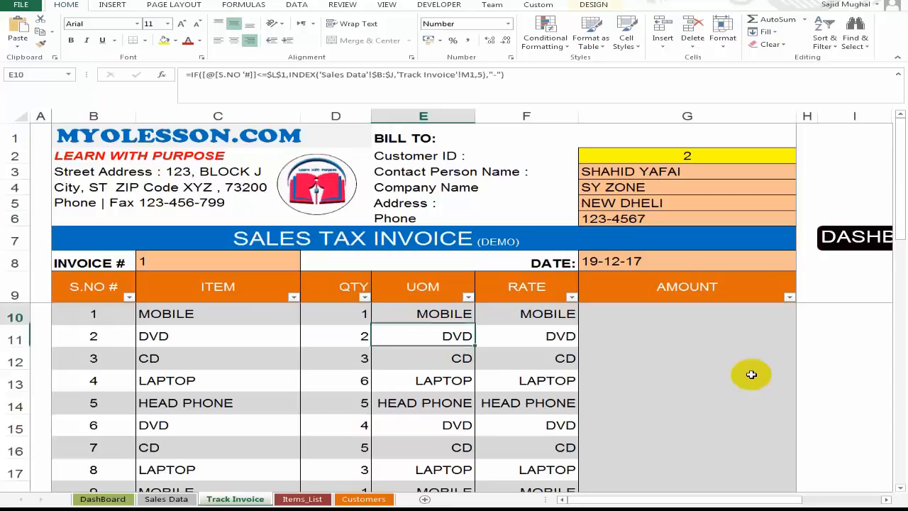
key(Left)
key(Right)
key(F2)
key(F2)
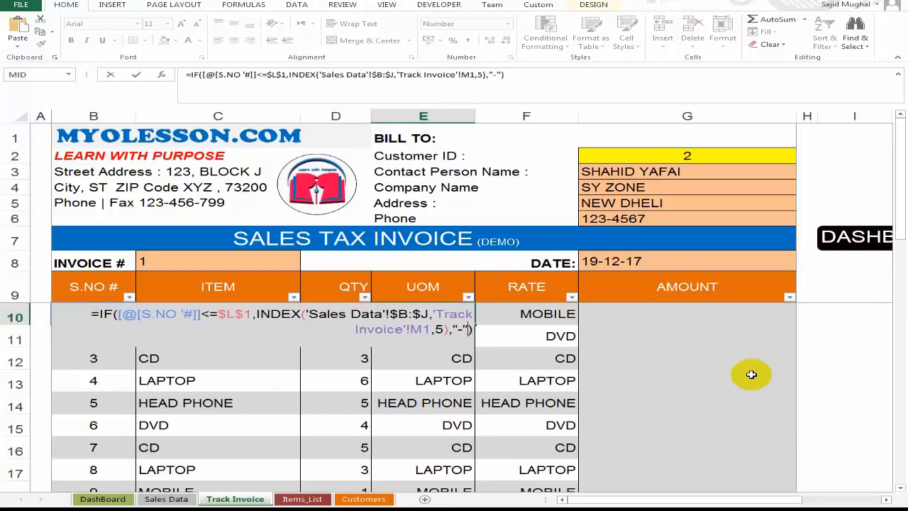
key(Left)
key(Left)
key(Left)
key(Left)
key(Left)
key(Left)
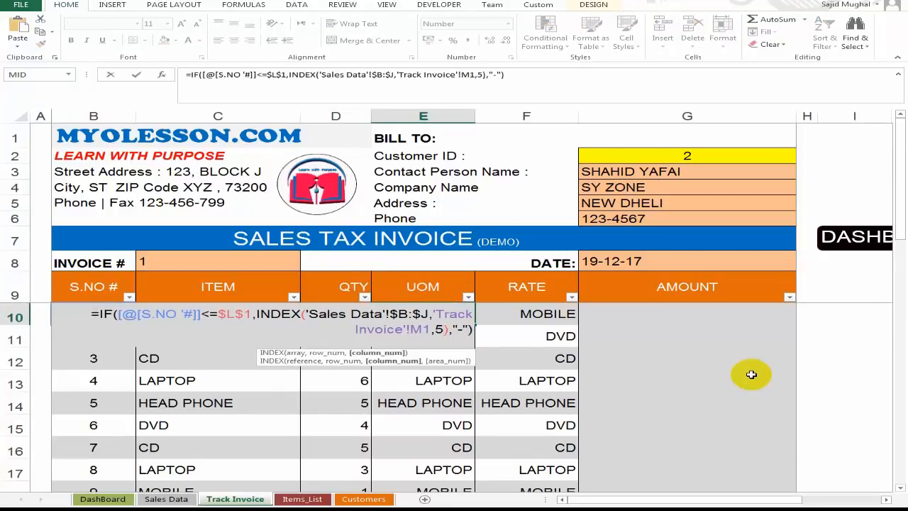
key(Return)
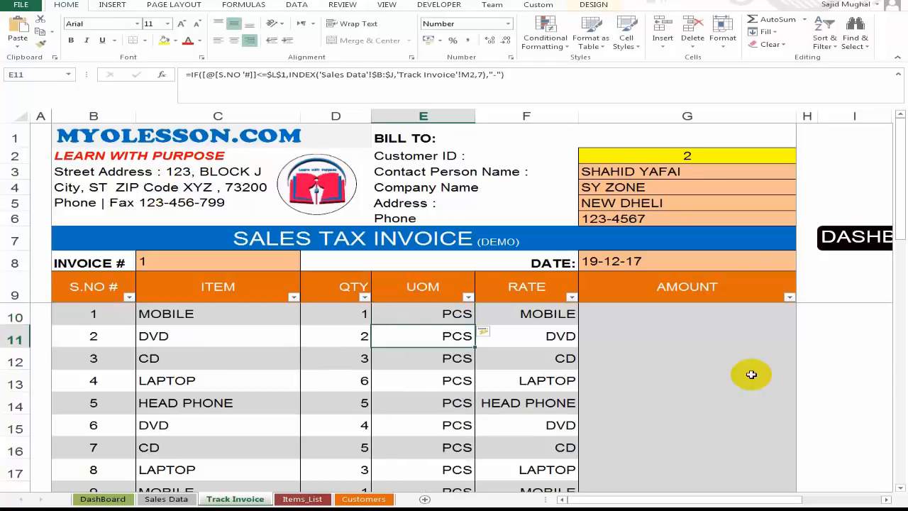
Change the INDEX column number in RATE cell F10 to 8.
key(Up)
key(Right)
key(Left)
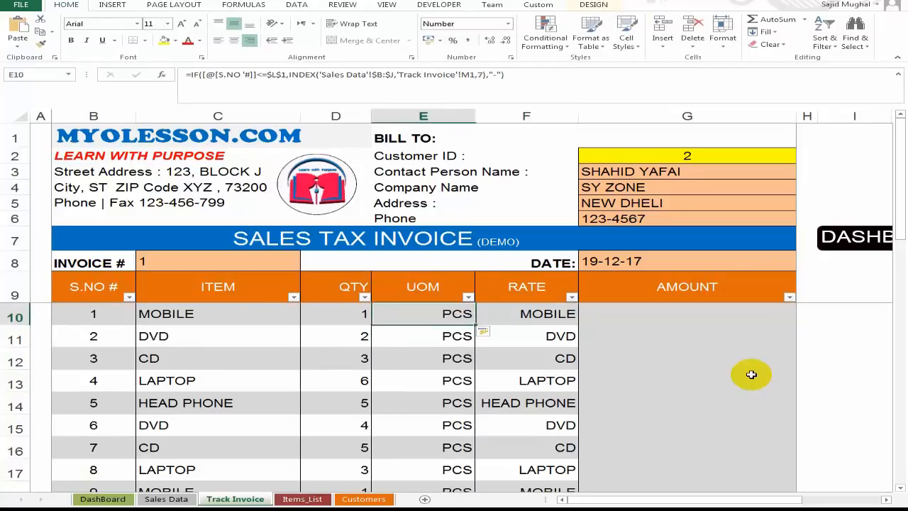
key(Right)
key(Left)
key(Right)
key(F2)
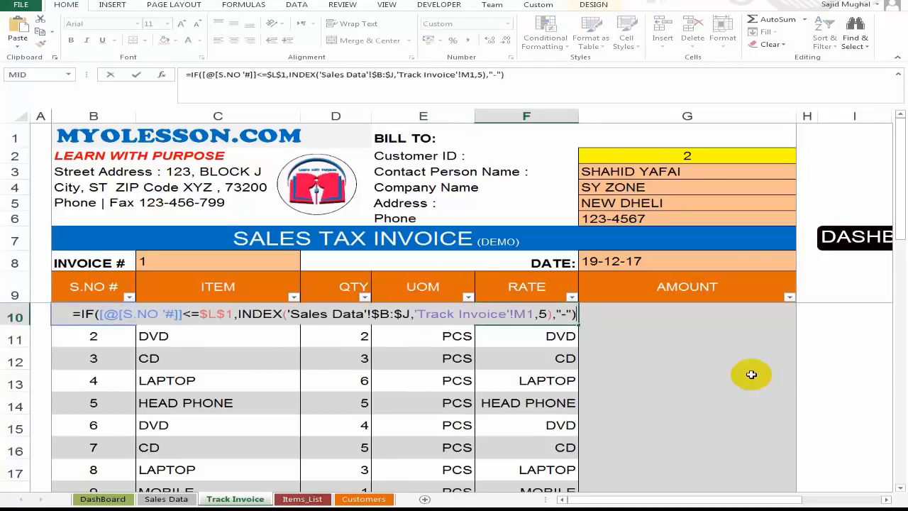
key(Left)
key(Left)
key(Left)
key(Left)
key(Left)
key(Left)
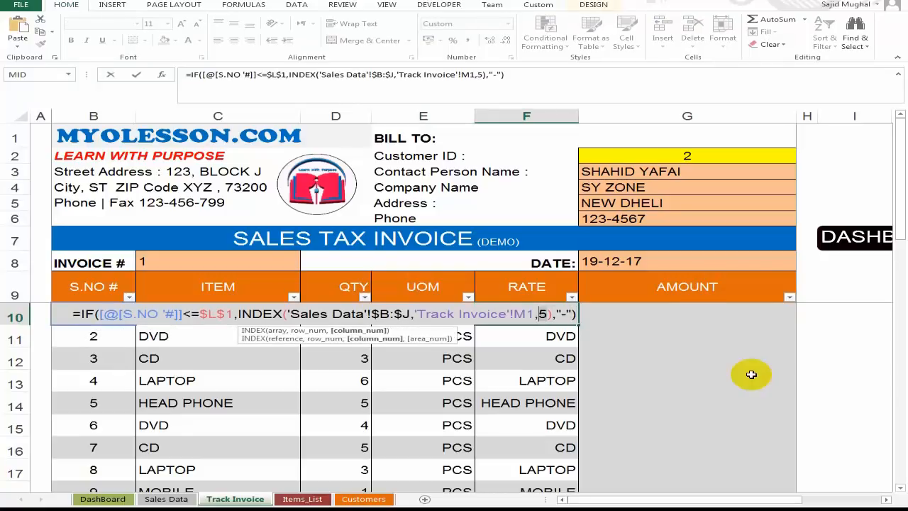
text(8)
key(Return)
Review the value-if-false part of the F10 formula and the RATE rows below it.
key(Up)
key(F2)
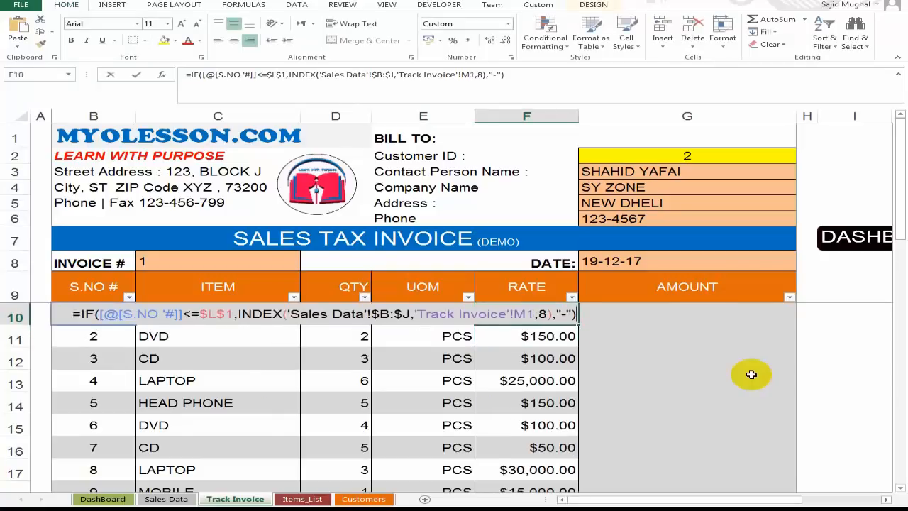
key(Left)
key(Left)
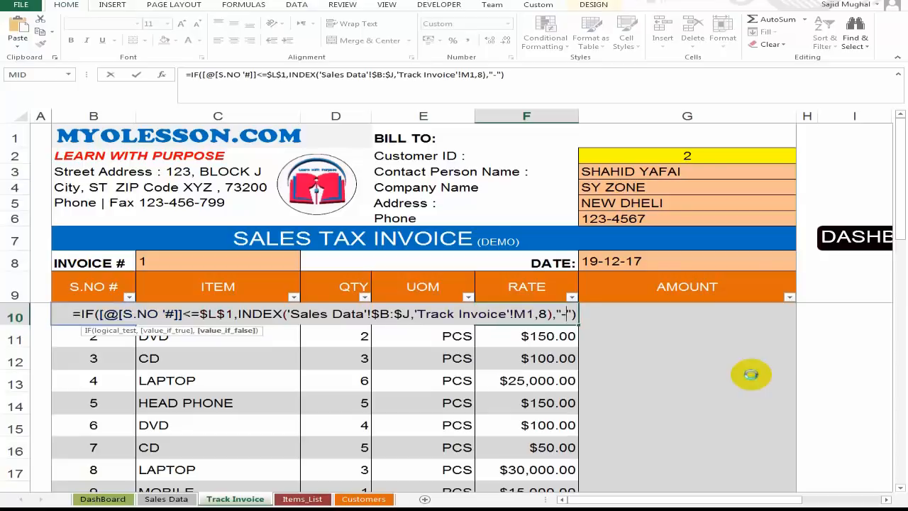
key(Return)
scroll(603, 450, down, 5)
scroll(606, 443, up, 5)
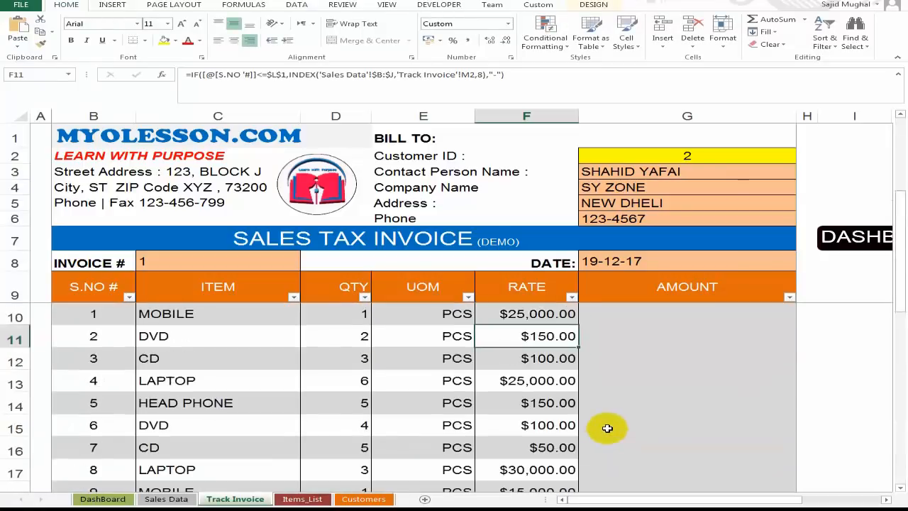
scroll(610, 426, down, 1)
scroll(611, 423, up, 1)
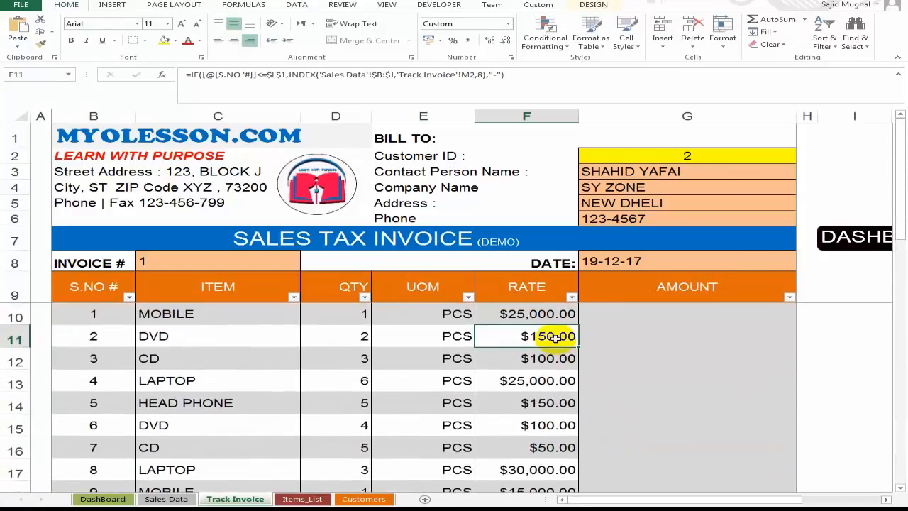
Remove the decimal places from the RATE cells, starting at F10.
drag(551, 314, 559, 400)
scroll(584, 432, up, 3)
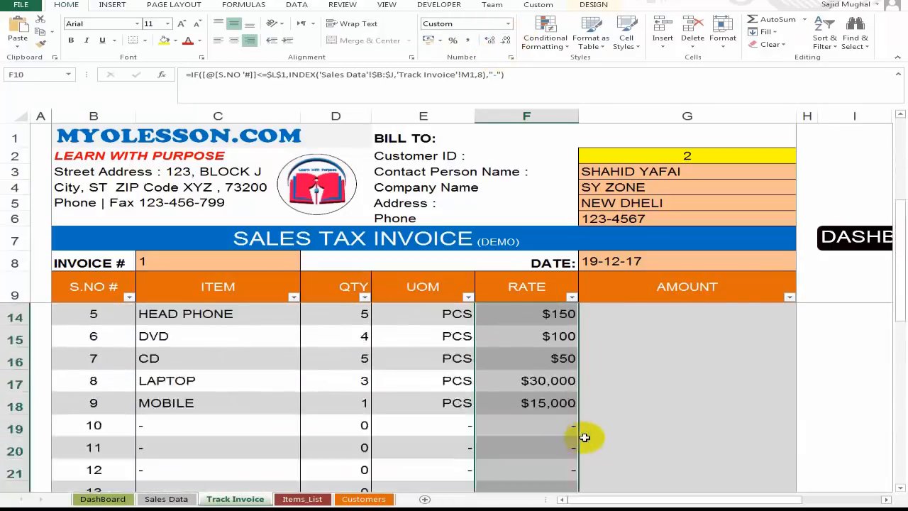
click(562, 305)
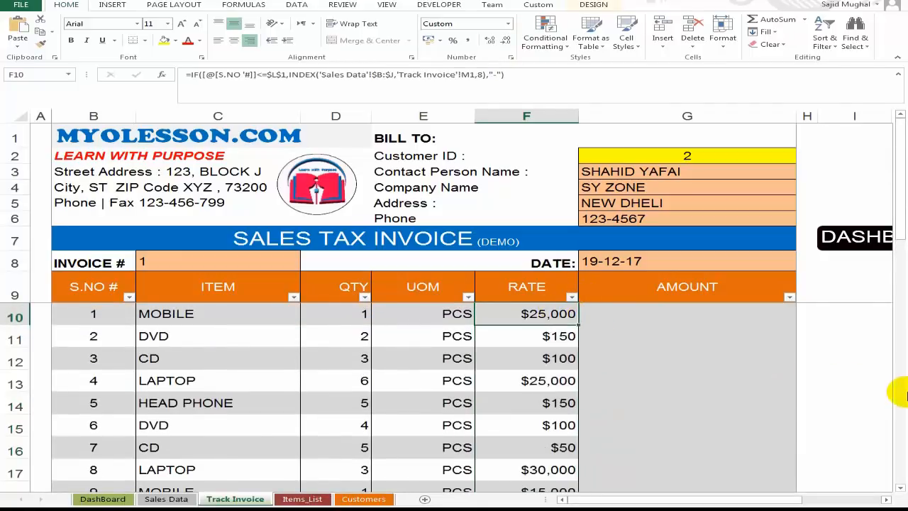
key(Right)
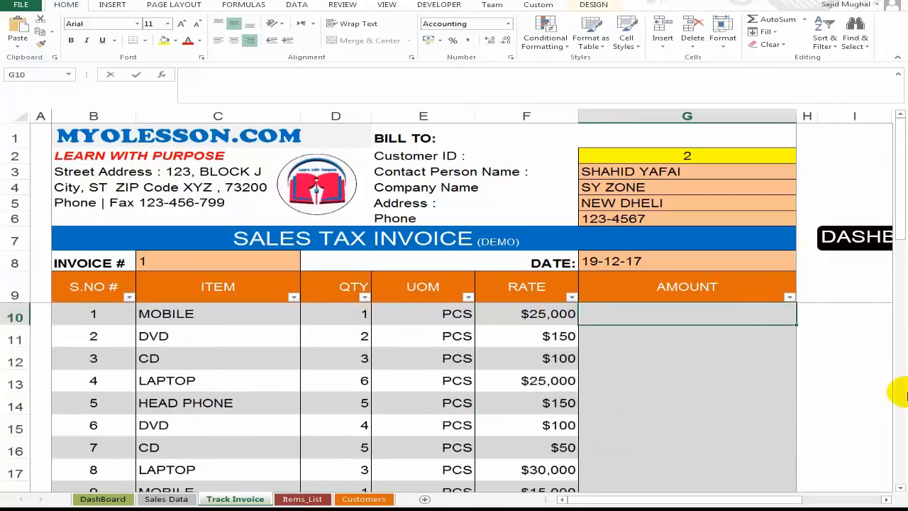
text(=)
key(Left)
text(*)
key(Left)
key(Left)
key(Left)
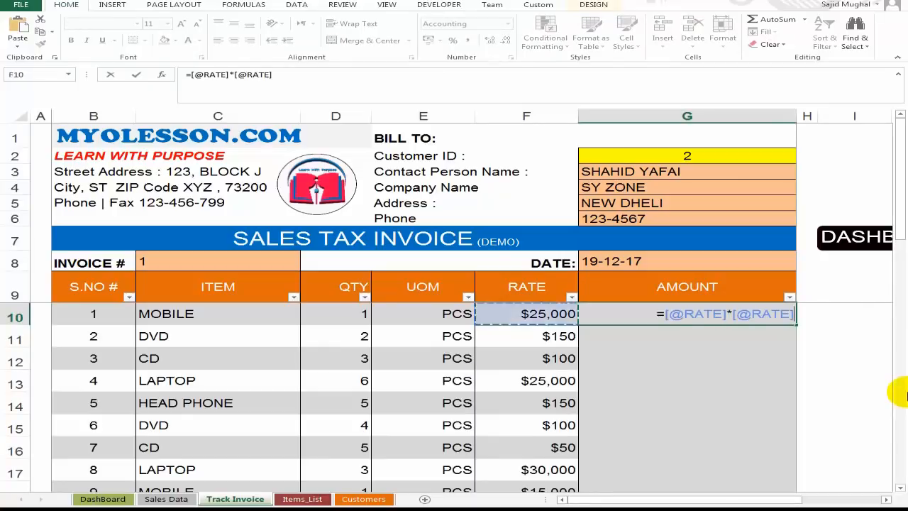
key(Return)
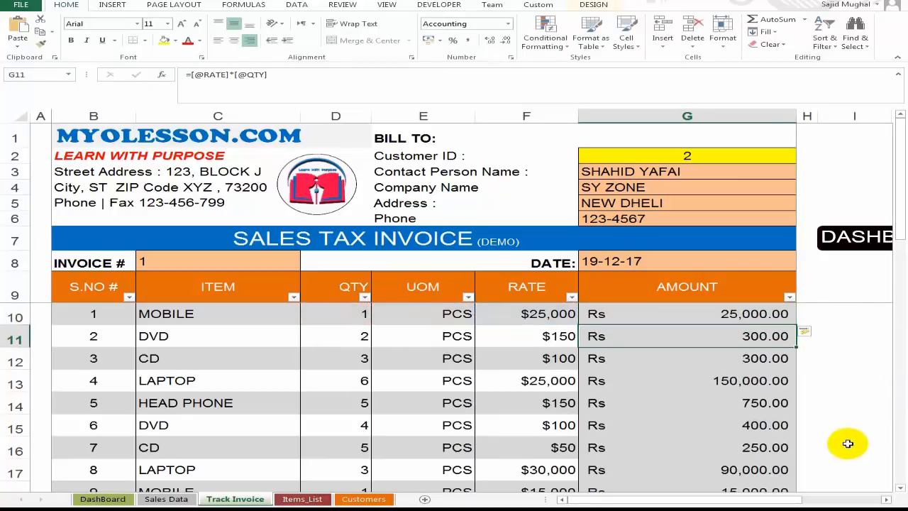
scroll(852, 442, down, 2)
scroll(811, 428, up, 2)
scroll(811, 421, down, 2)
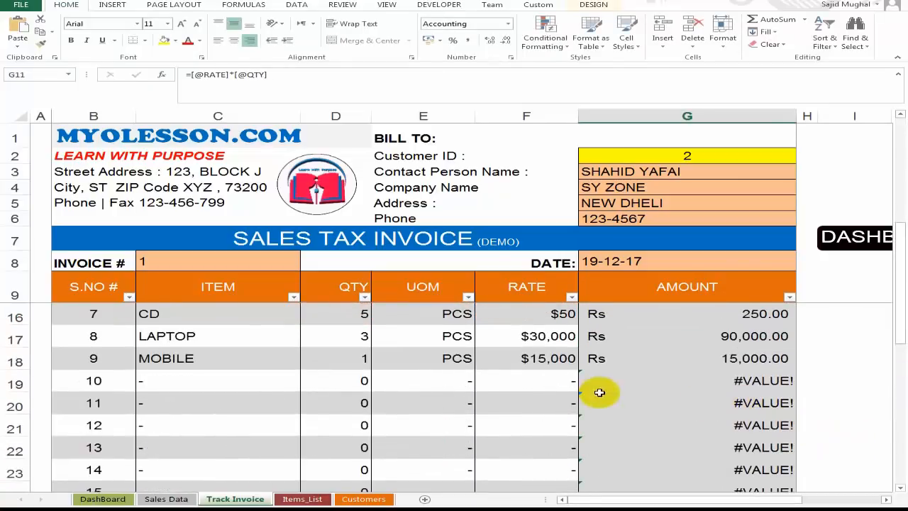
Replace the value-if-false "-" with 0 in the RATE formula in cell F10.
scroll(572, 359, up, 2)
click(547, 314)
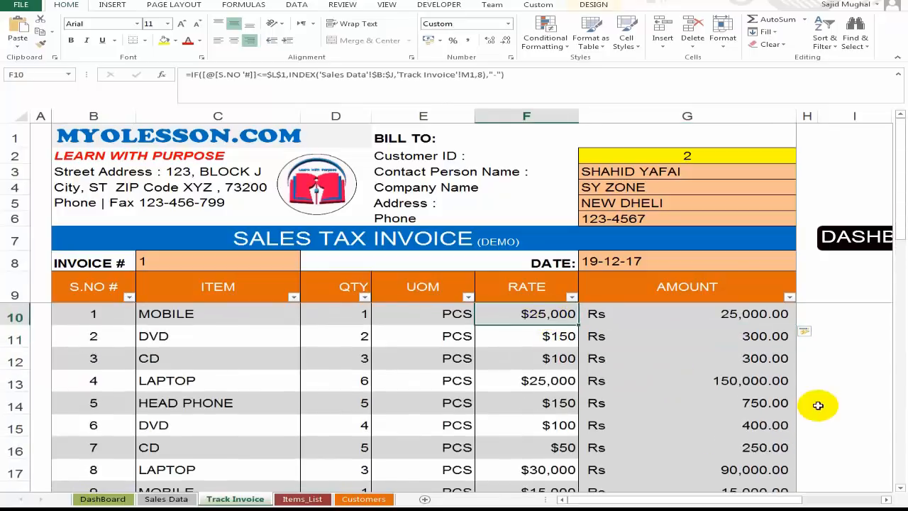
key(F2)
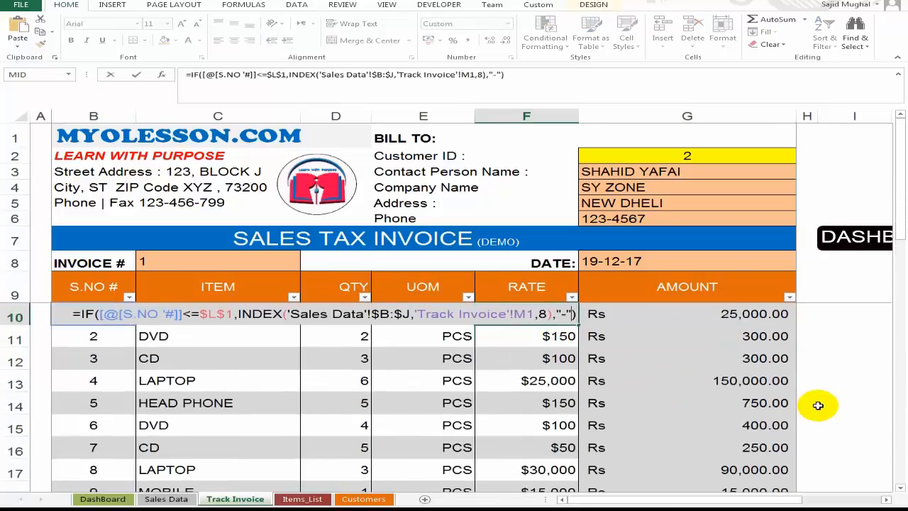
key(Left)
key(Left)
key(Left)
key(Left)
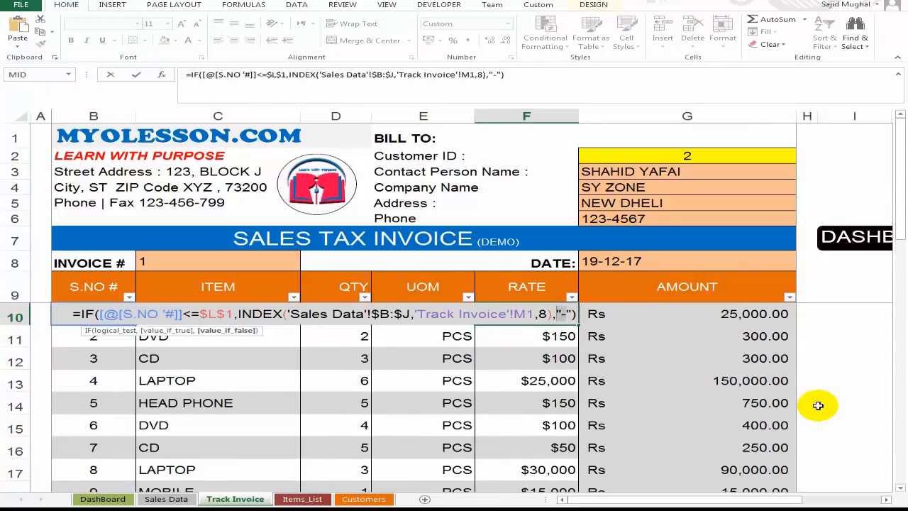
text(0)
key(Delete)
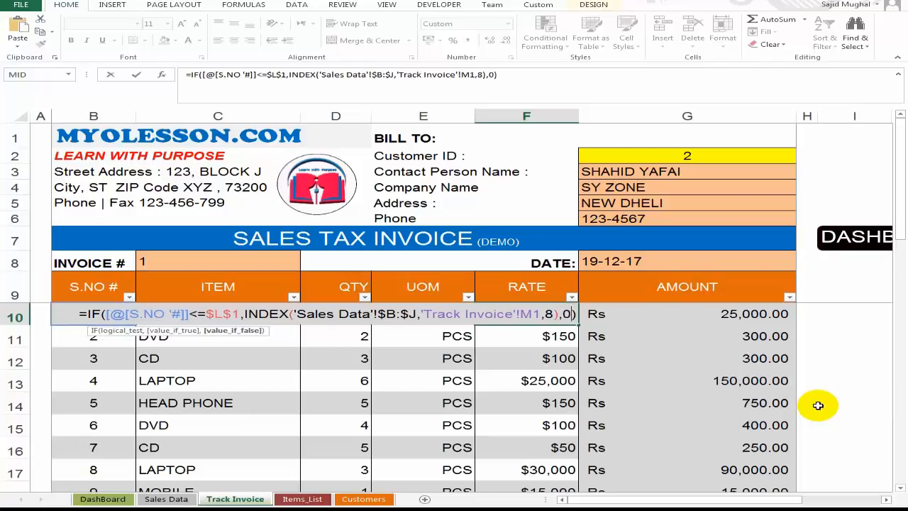
key(ctrl+Return)
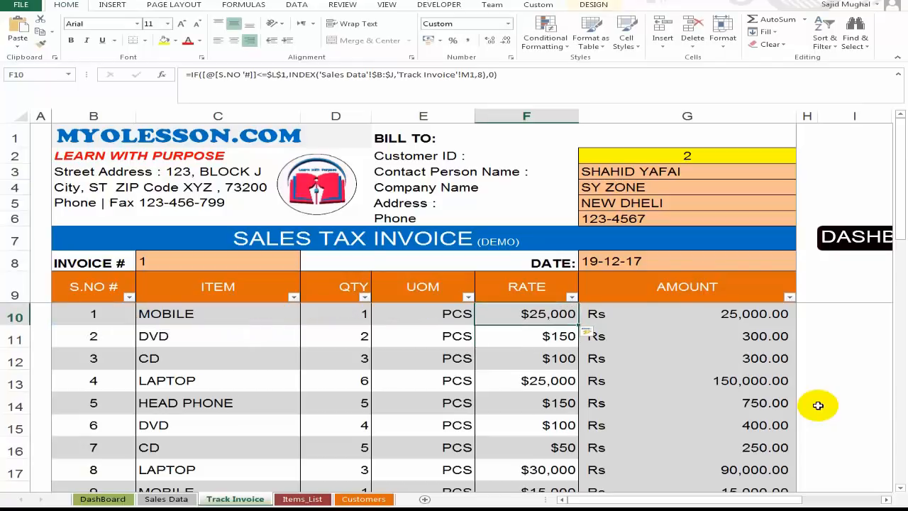
Check the RATE and AMOUNT columns from the first item down through the empty item rows.
scroll(760, 426, down, 3)
scroll(574, 359, up, 1)
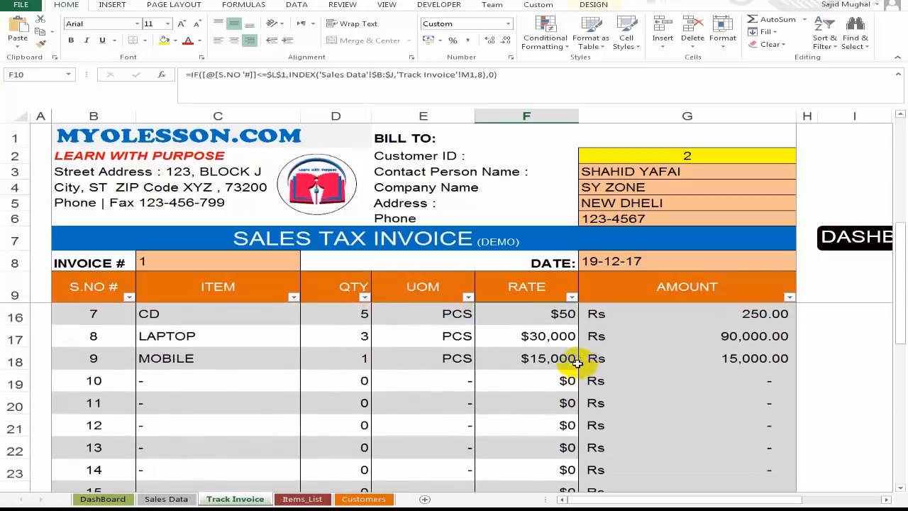
scroll(564, 381, up, 2)
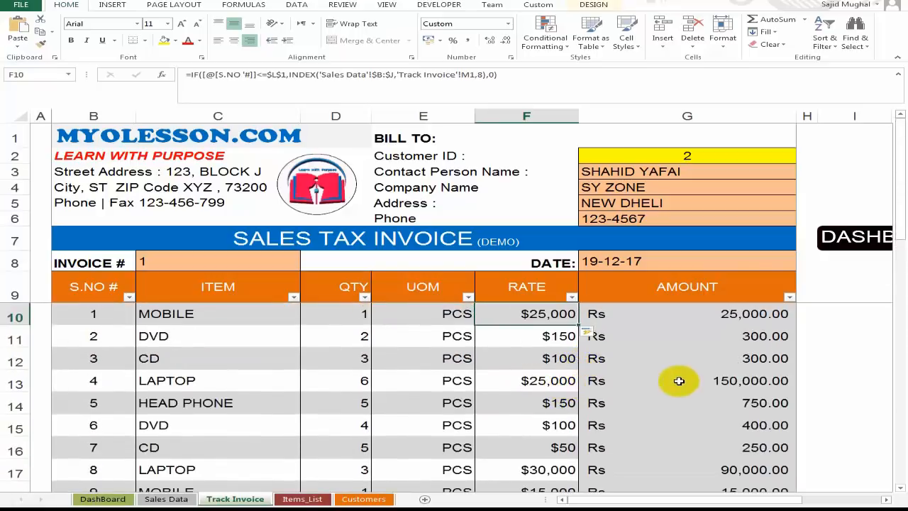
scroll(627, 426, down, 2)
scroll(634, 426, up, 2)
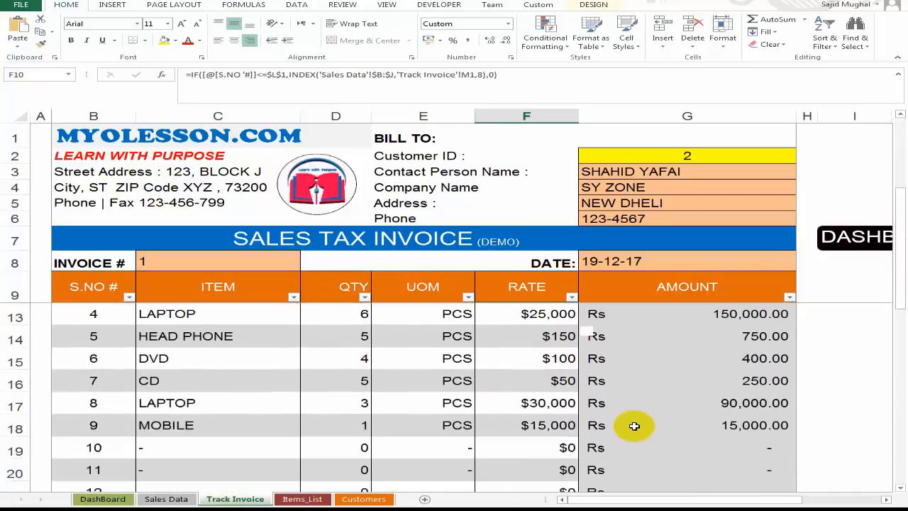
scroll(726, 399, down, 4)
scroll(731, 390, up, 4)
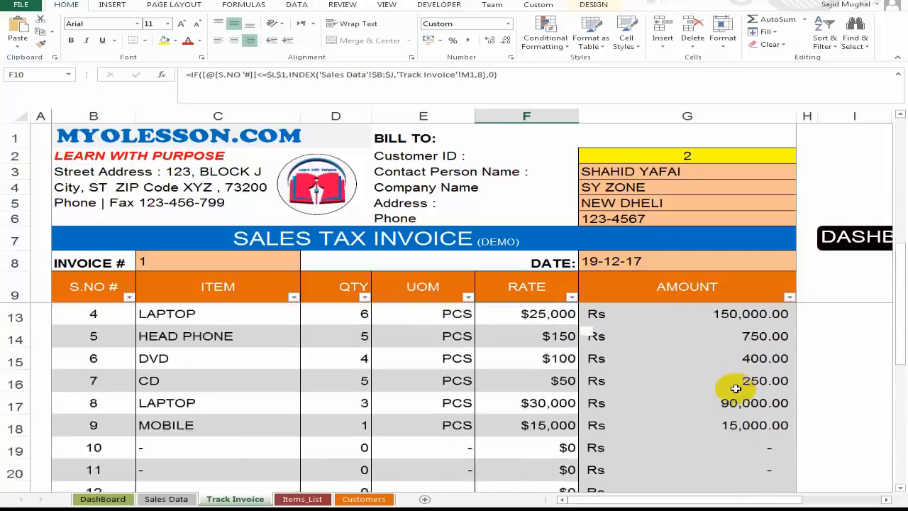
scroll(724, 355, down, 4)
click(704, 386)
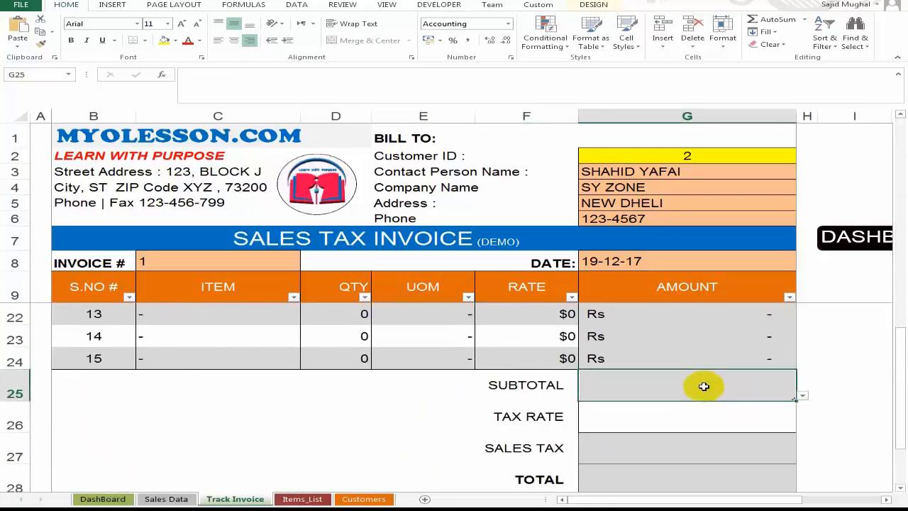
text(=SUM)
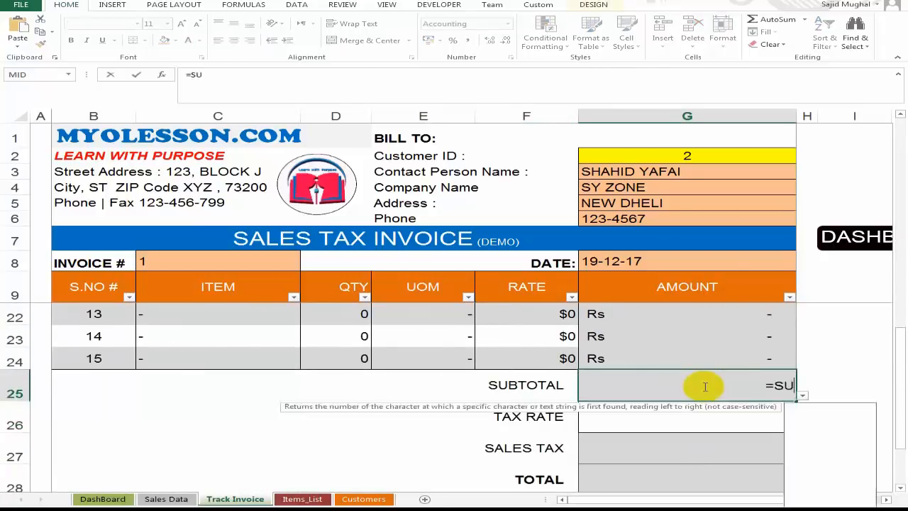
key(Tab)
click(703, 386)
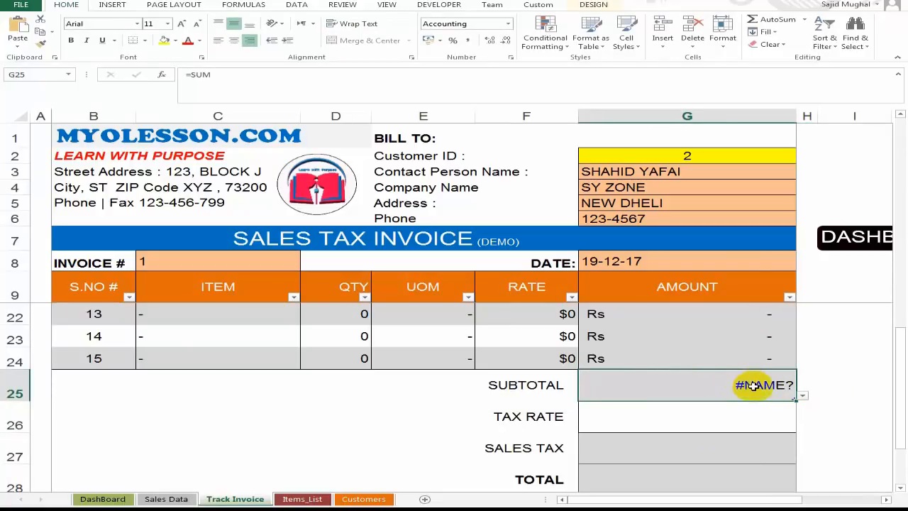
text(=SUM)
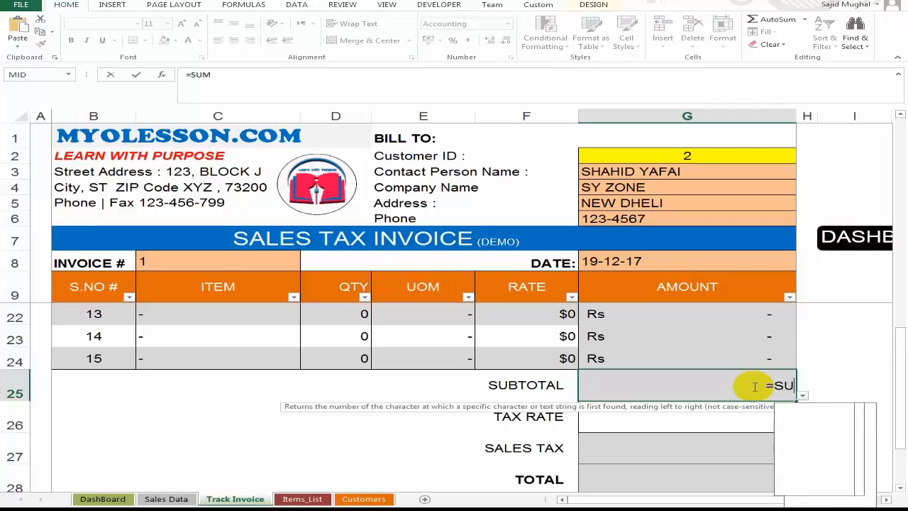
key(Tab)
Enter =SUM([AMOUNT]) in SUBTOTAL cell G25, covering all the item rows.
click(736, 391)
text(=)
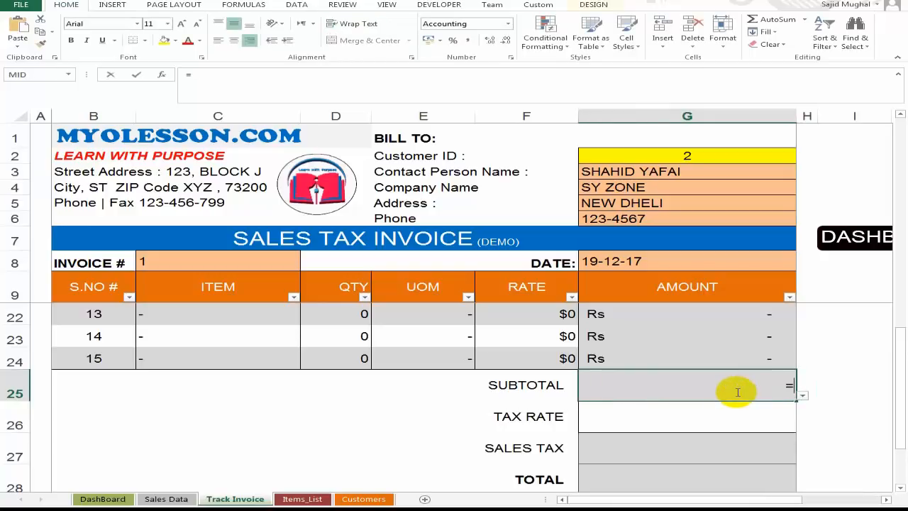
text(SUM)
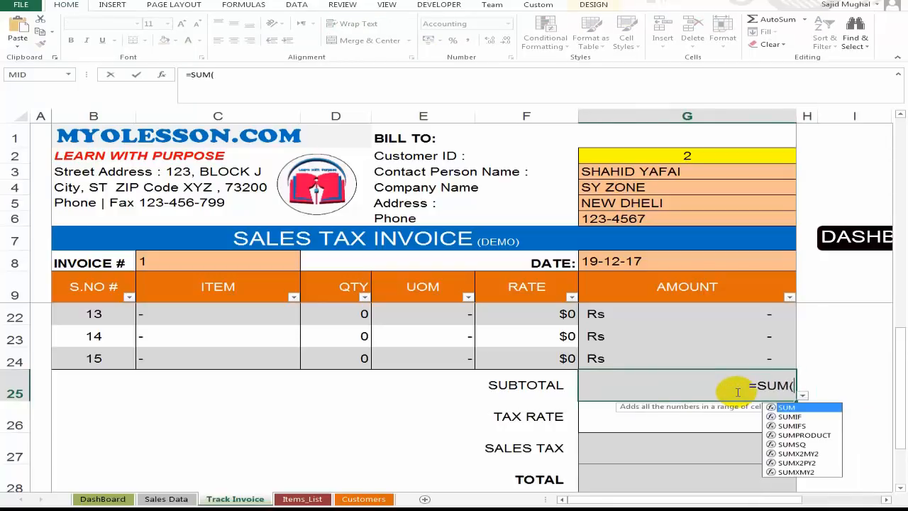
text(()
drag(718, 360, 700, 304)
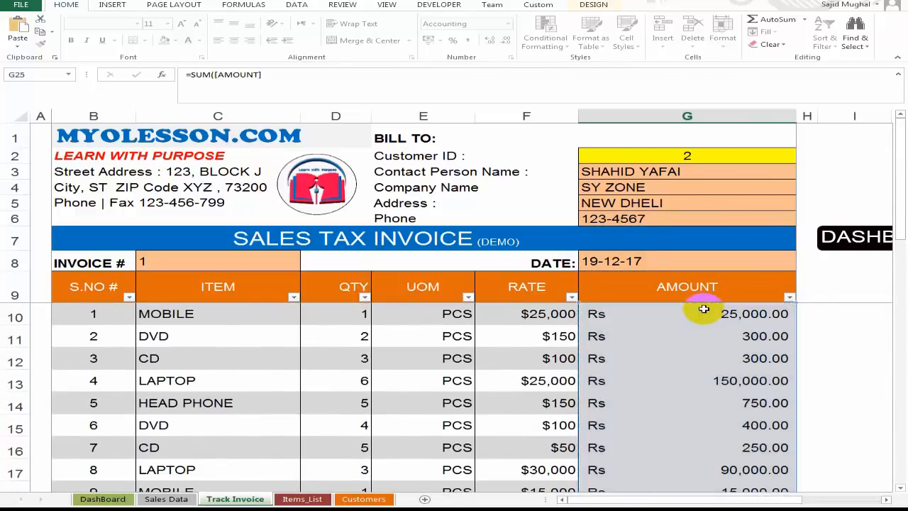
key(Return)
click(726, 427)
scroll(781, 433, down, 2)
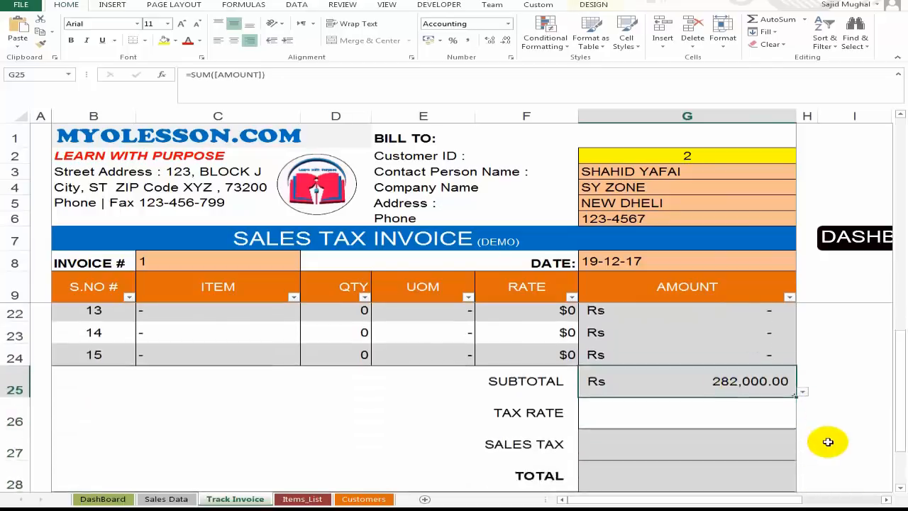
Set the TAX RATE in cell G26 to 16%.
scroll(692, 376, up, 1)
click(700, 398)
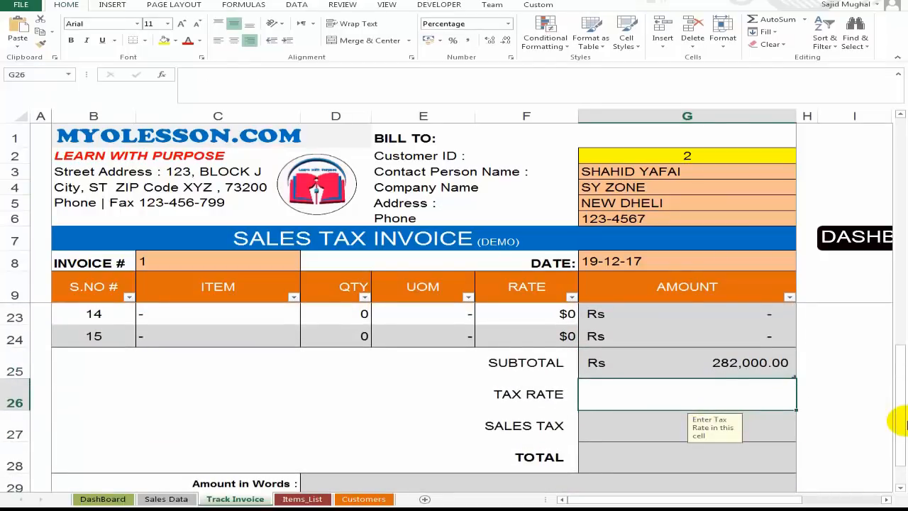
key(Down)
key(Up)
text(16)
key(Return)
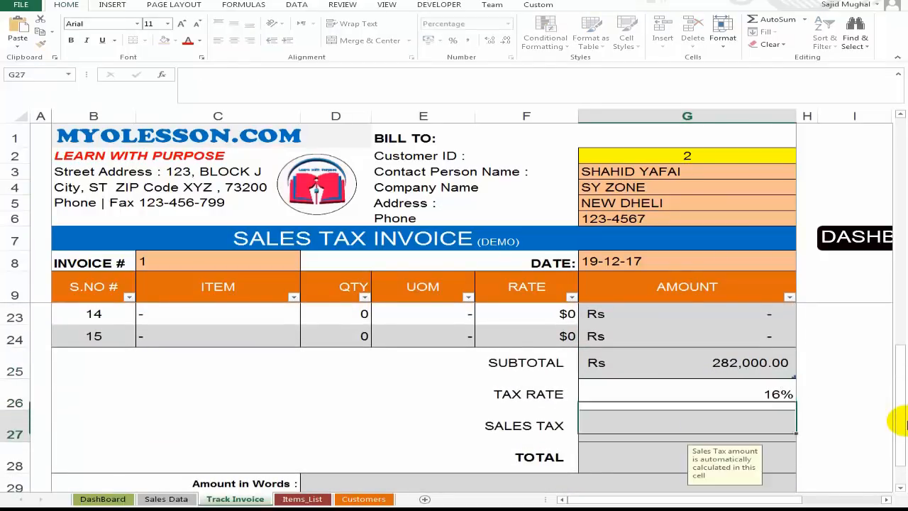
key(Up)
Calculate the SALES TAX in cell G27 with =G26*Invoice[[#Totals],[AMOUNT]].
key(Down)
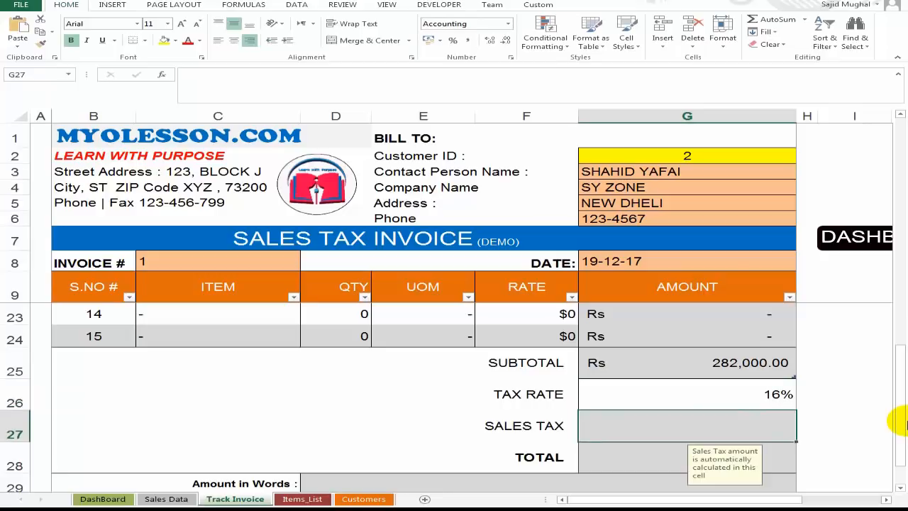
text(=)
key(Up)
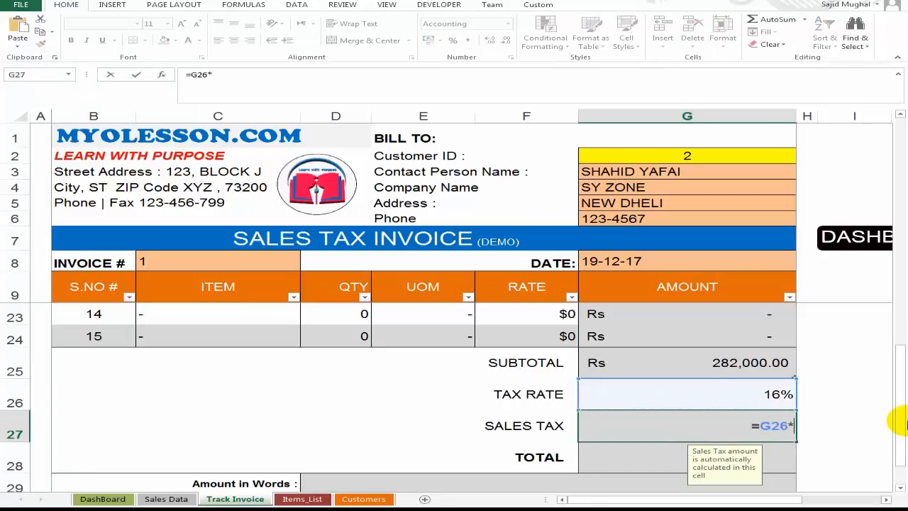
text(*)
key(Up)
key(Up)
key(Return)
key(Up)
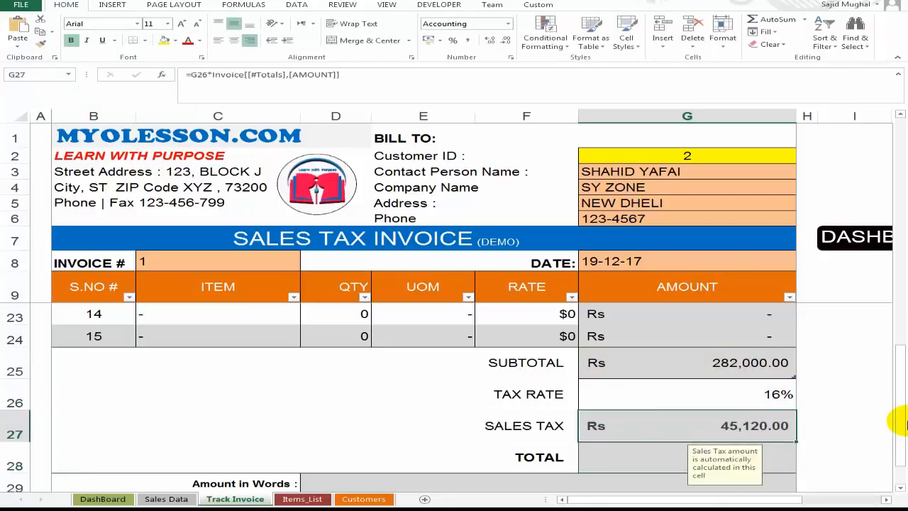
Calculate the TOTAL in cell G28 with =G27+Invoice[[#Totals],[AMOUNT]] and check it against the subtotal.
key(Down)
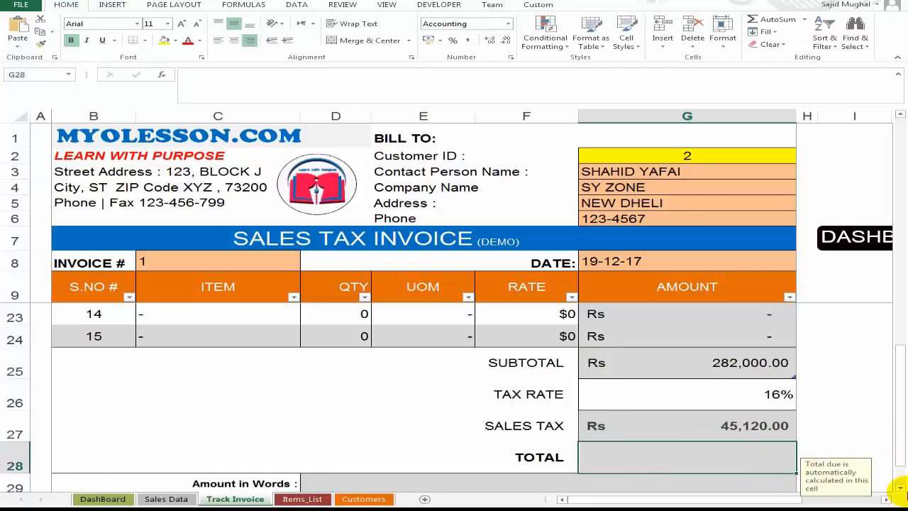
text(=)
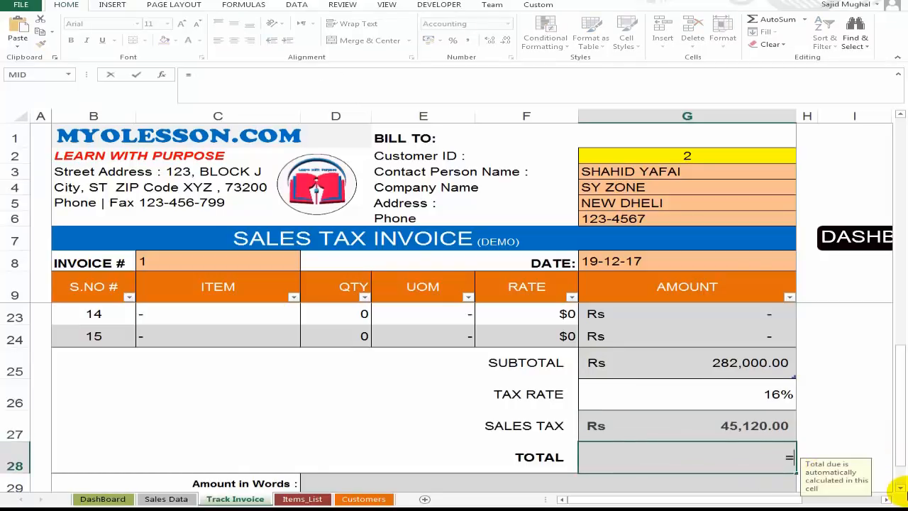
key(Up)
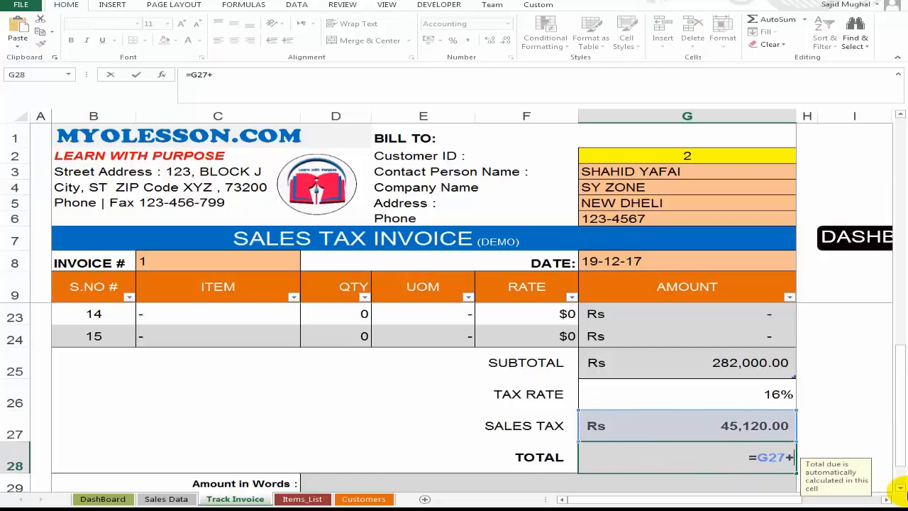
text(+)
key(Up)
key(Up)
key(Up)
key(Return)
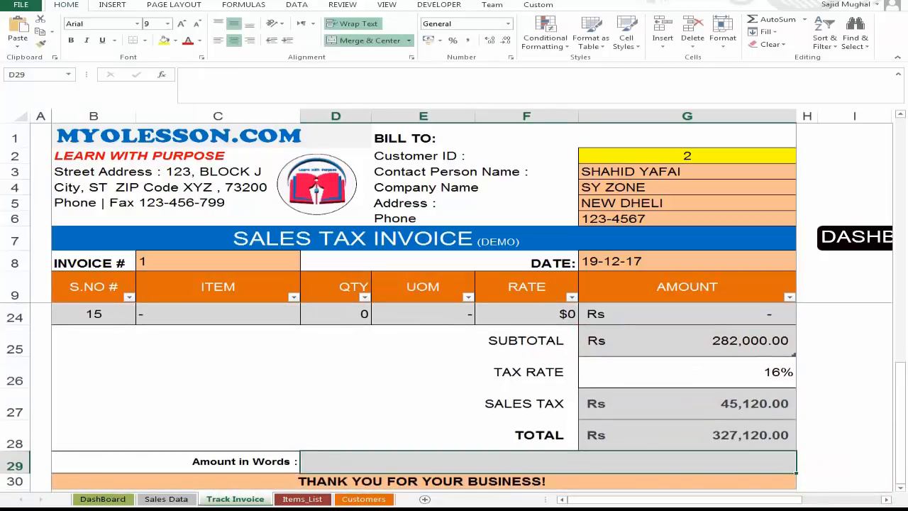
click(731, 347)
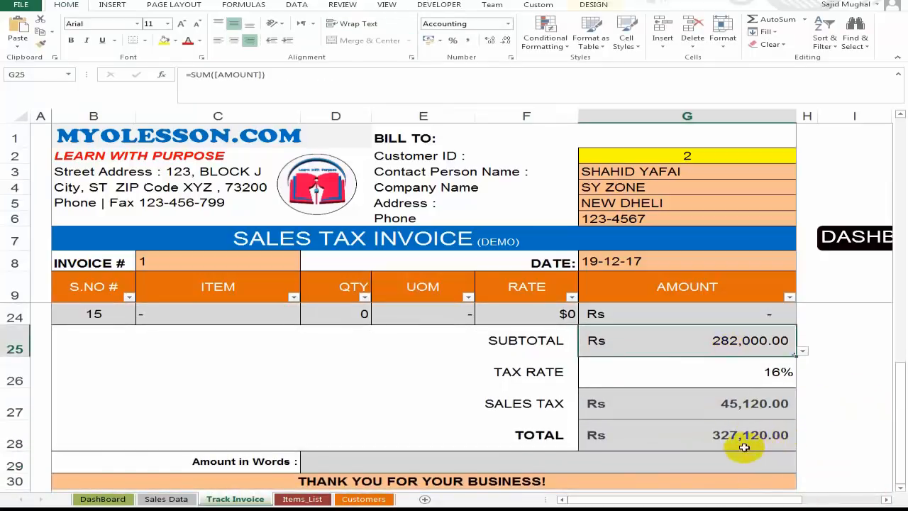
click(743, 446)
Enter =RUP(G28) in the Amount in Words cell D29 to spell out the invoice total.
scroll(845, 447, down, 1)
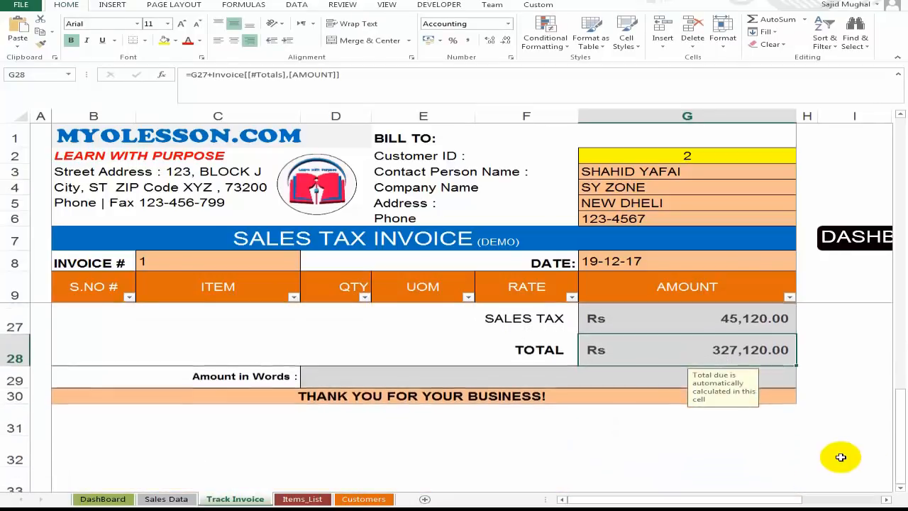
key(Down)
key(Down)
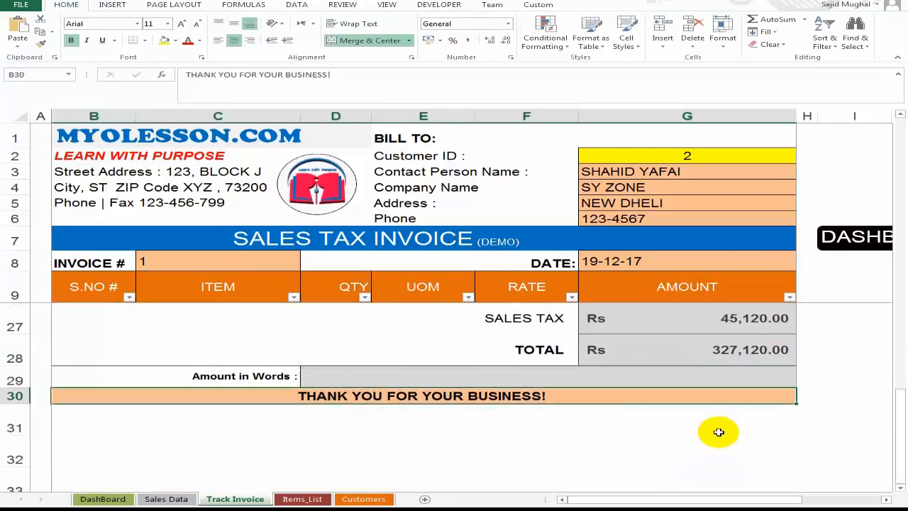
key(Up)
text(=RU)
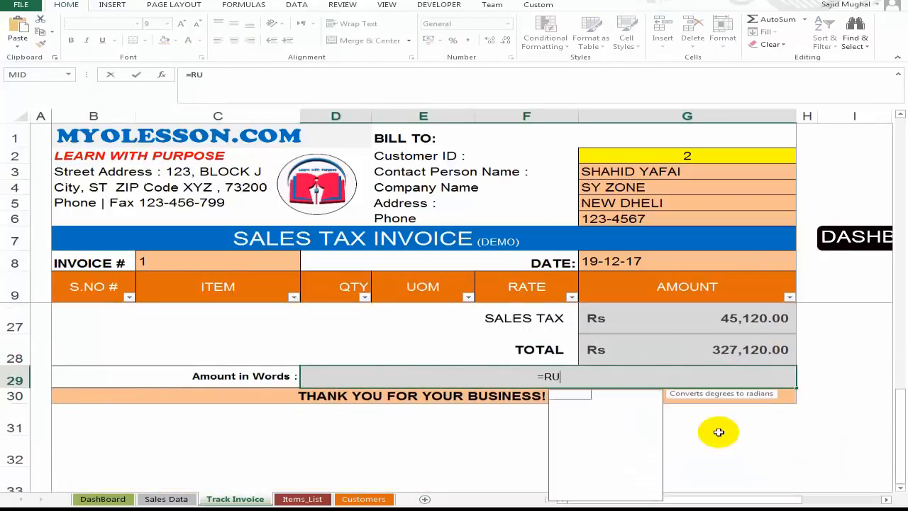
click(645, 350)
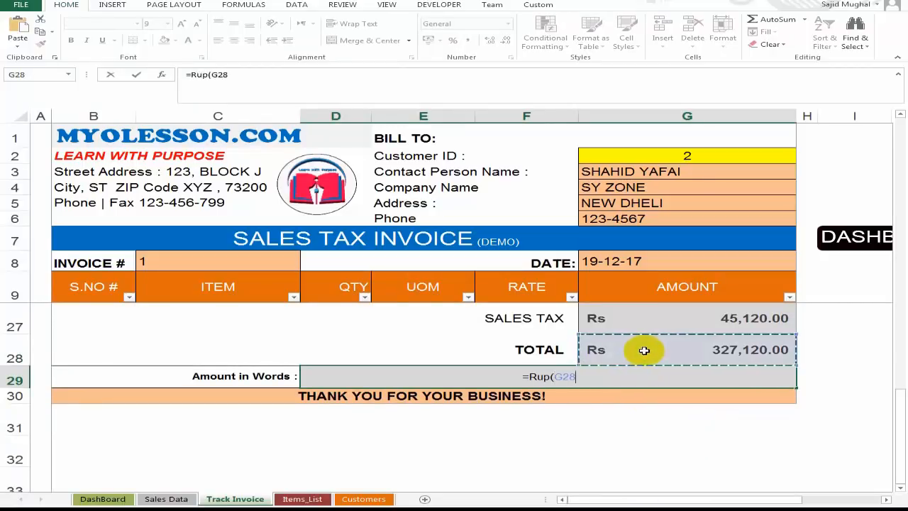
key(Return)
key(Up)
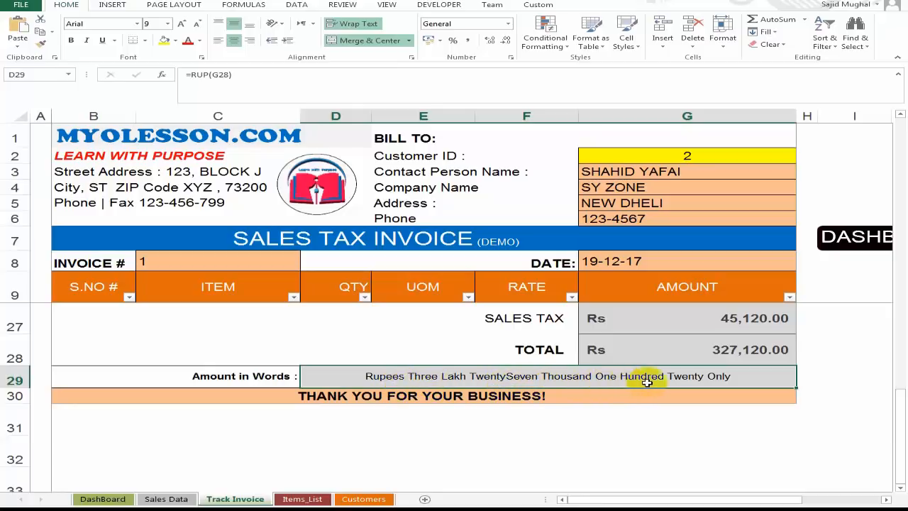
click(685, 396)
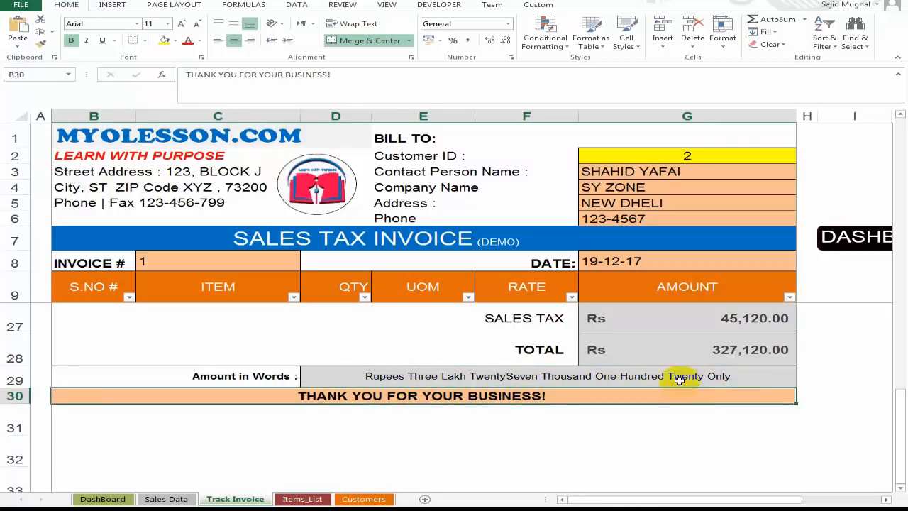
click(675, 378)
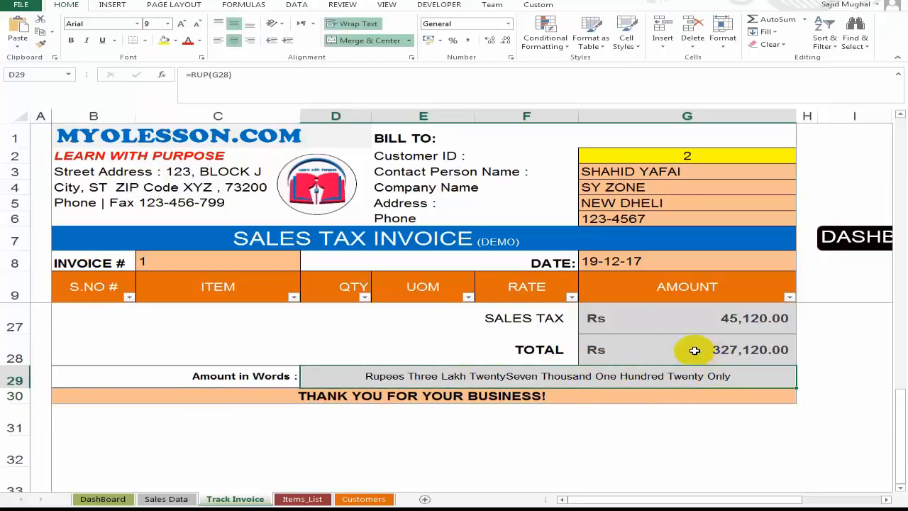
scroll(695, 350, up, 1)
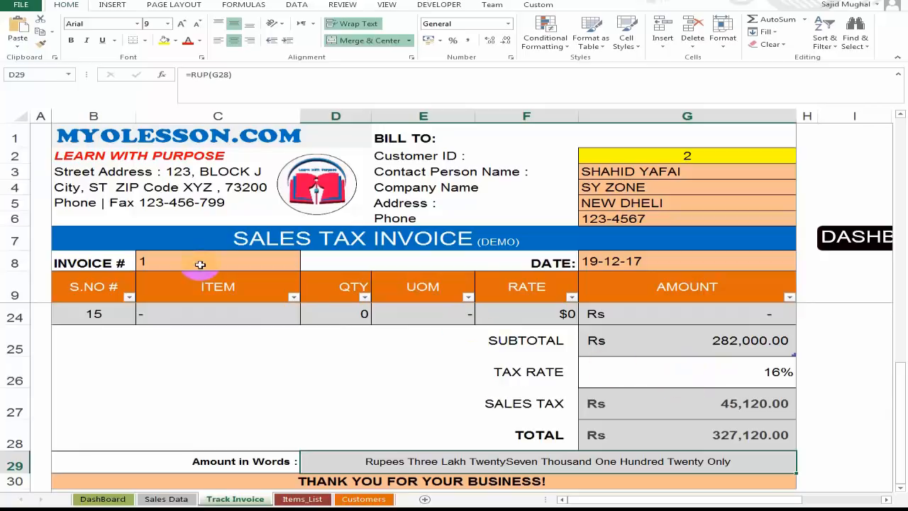
Set the invoice number in C8 to 2 and check the recalculated subtotal, total and Amount in Words.
click(200, 264)
text(2)
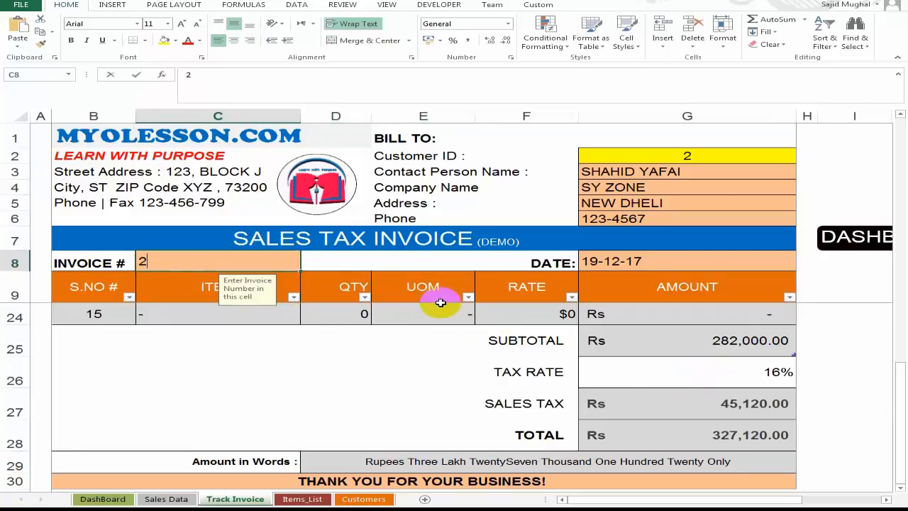
click(440, 303)
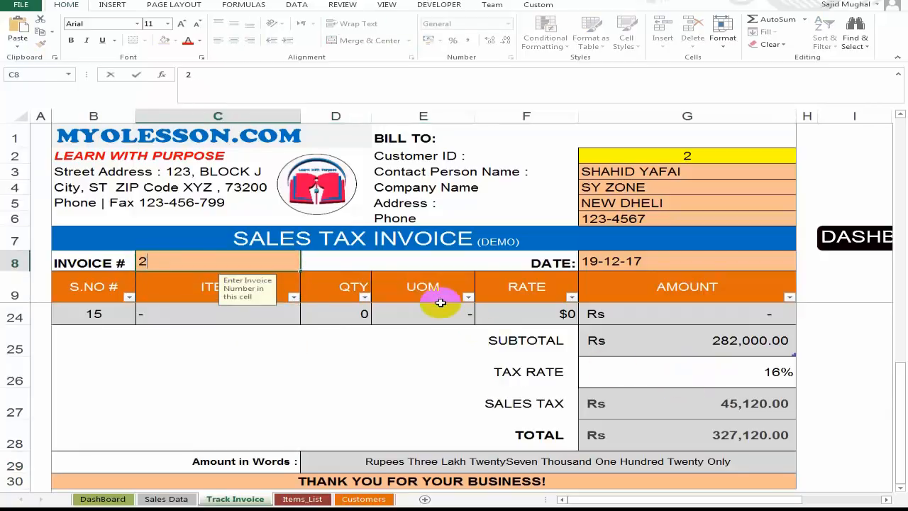
click(576, 458)
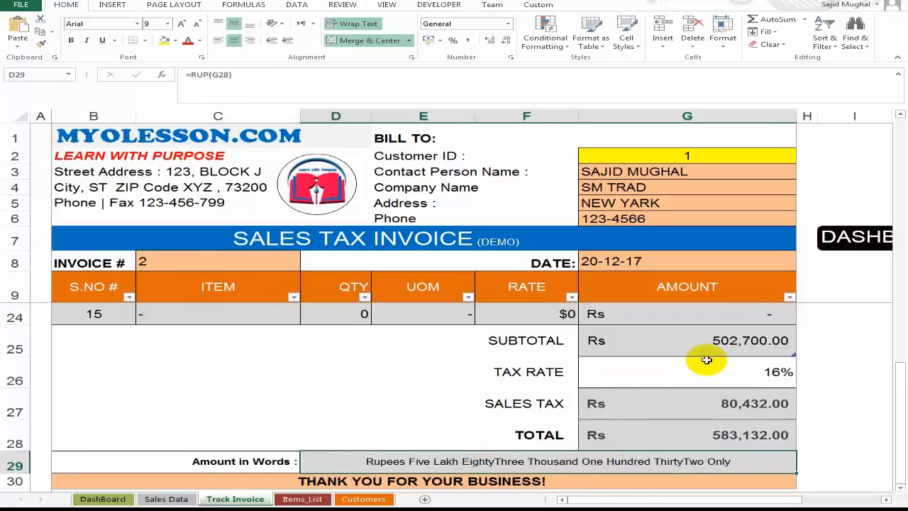
scroll(675, 363, up, 5)
scroll(617, 387, down, 5)
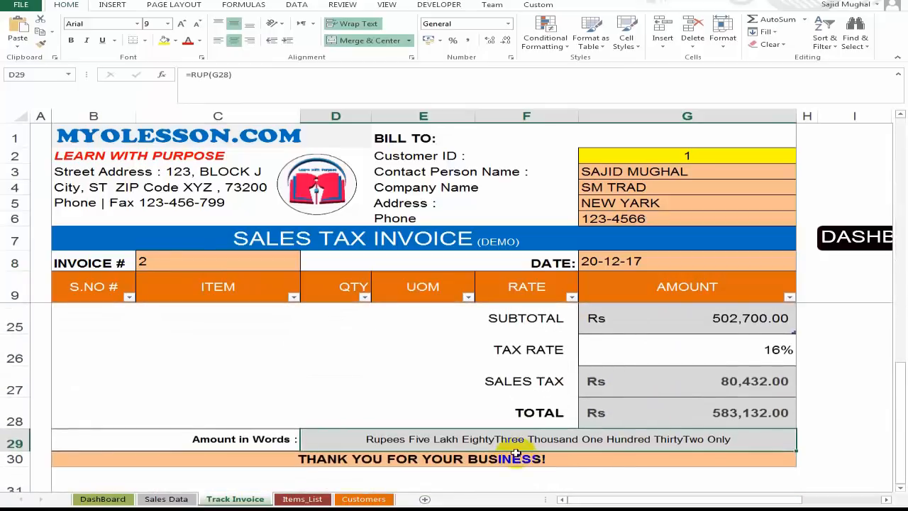
click(263, 436)
click(405, 436)
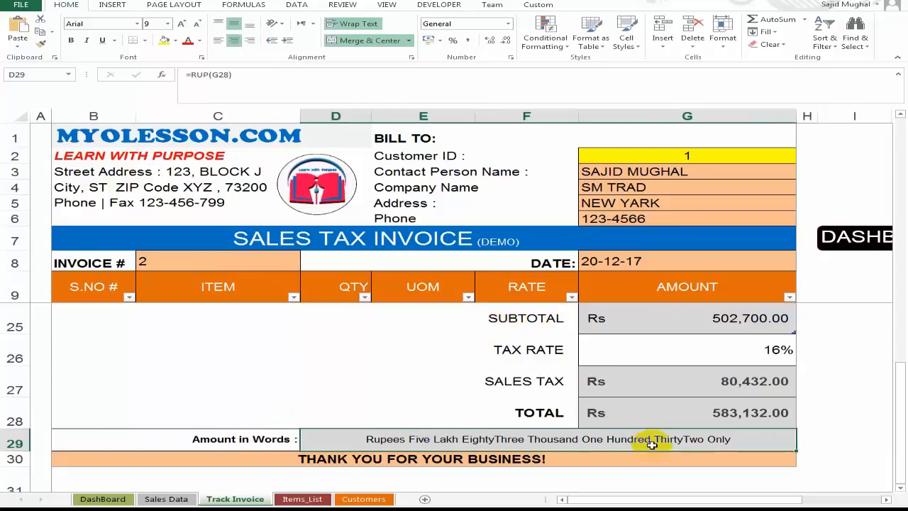
scroll(667, 426, down, 1)
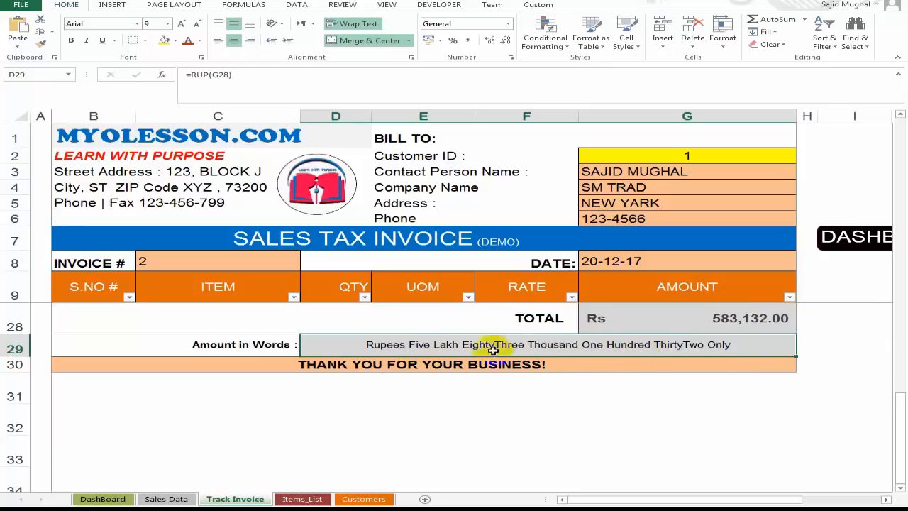
scroll(493, 349, up, 1)
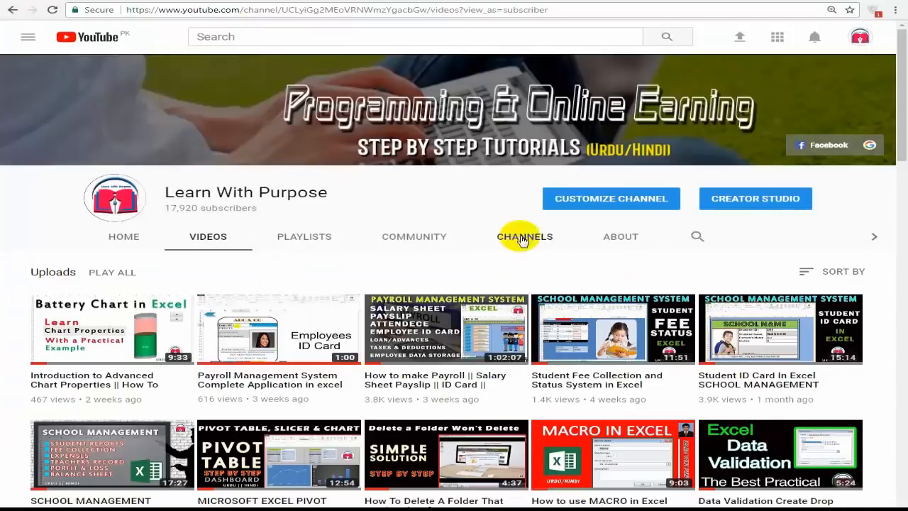
Switch to the YouTube channel's uploads and find the video on converting amounts to words in Excel.
scroll(522, 240, down, 8)
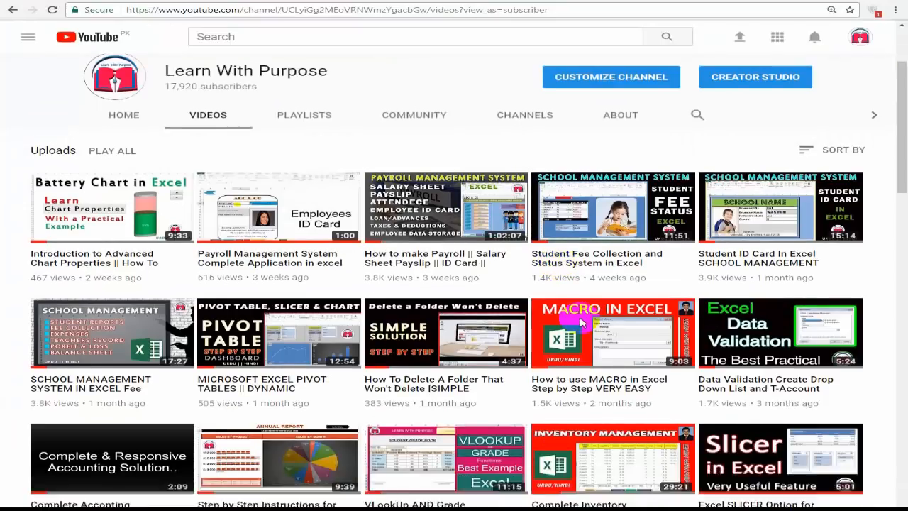
scroll(665, 381, down, 1)
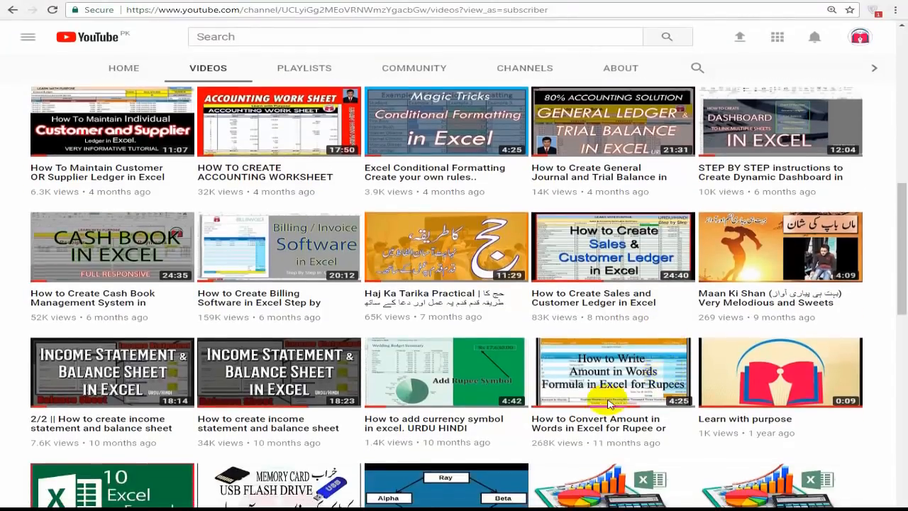
click(610, 360)
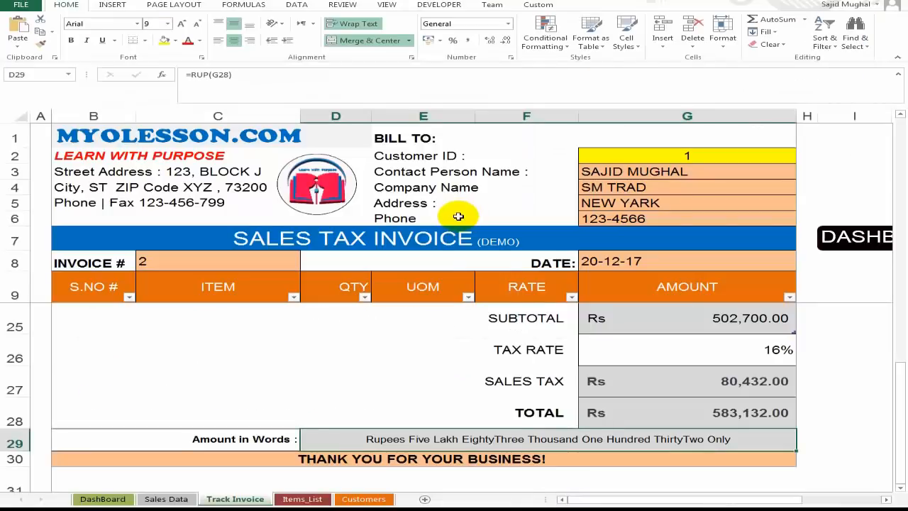
Return to Excel, review the Track Invoice lines and totals, and check the invoice in print preview.
click(729, 355)
scroll(669, 398, down, 1)
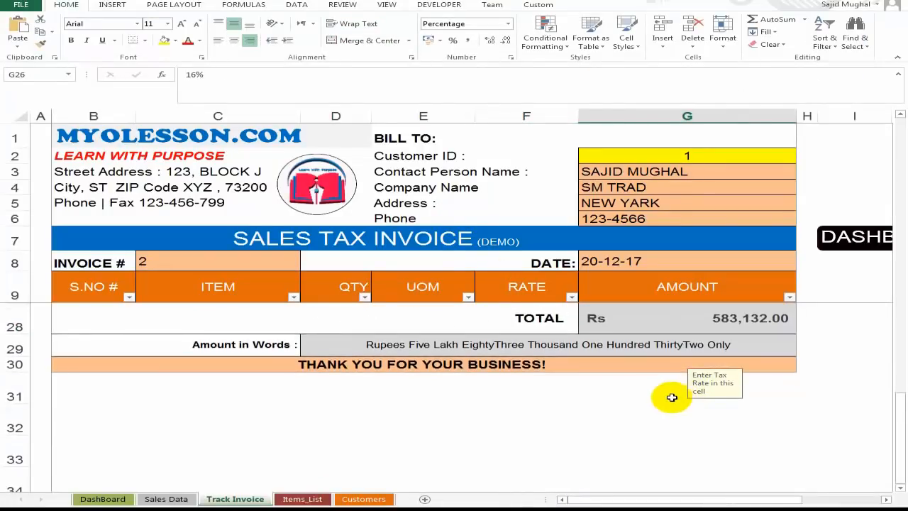
scroll(589, 361, up, 5)
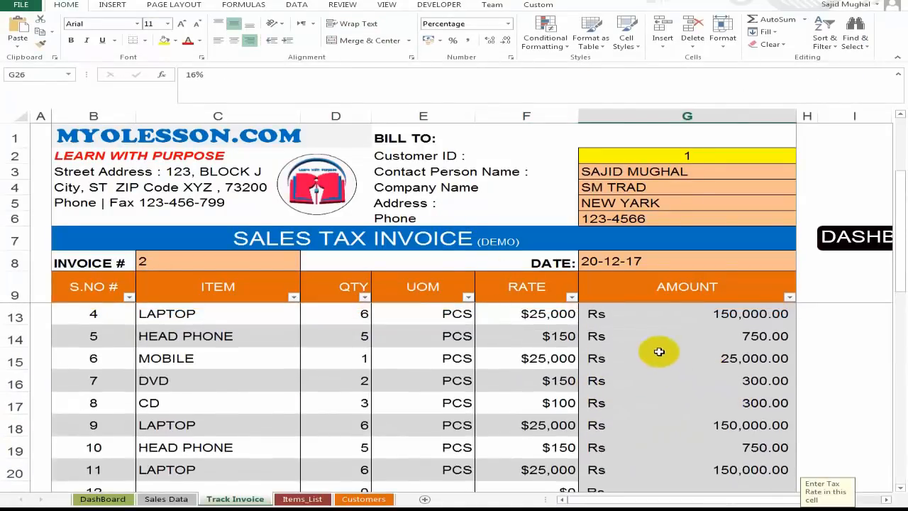
key(ctrl+p)
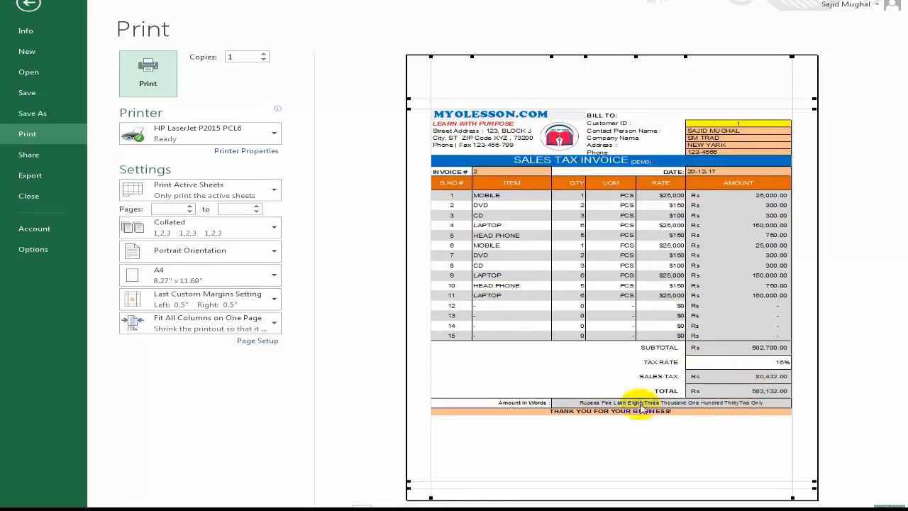
key(Escape)
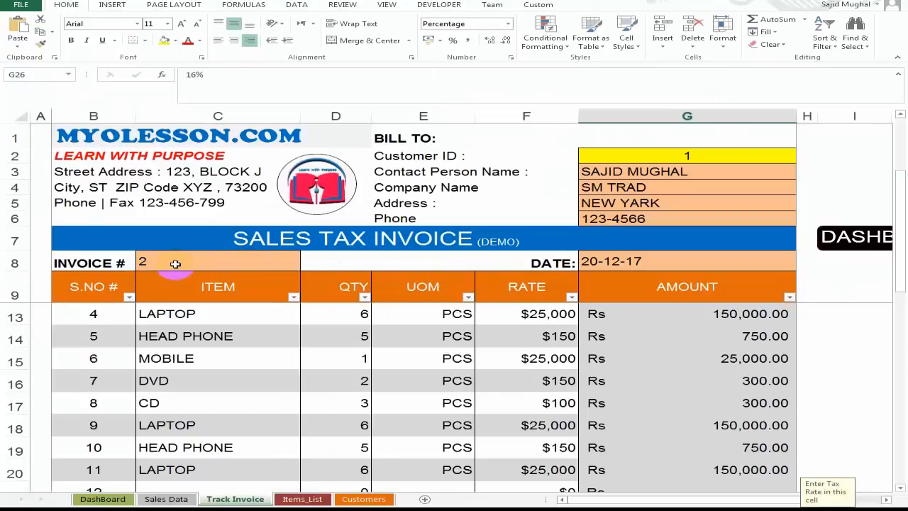
Set the invoice number in C8 to 1 and check its totals and Amount in Words in print preview.
click(176, 263)
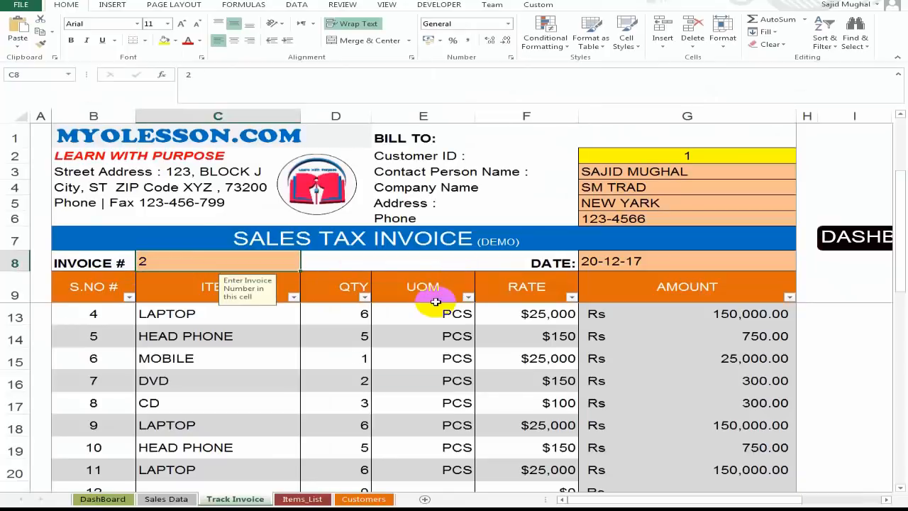
text(1)
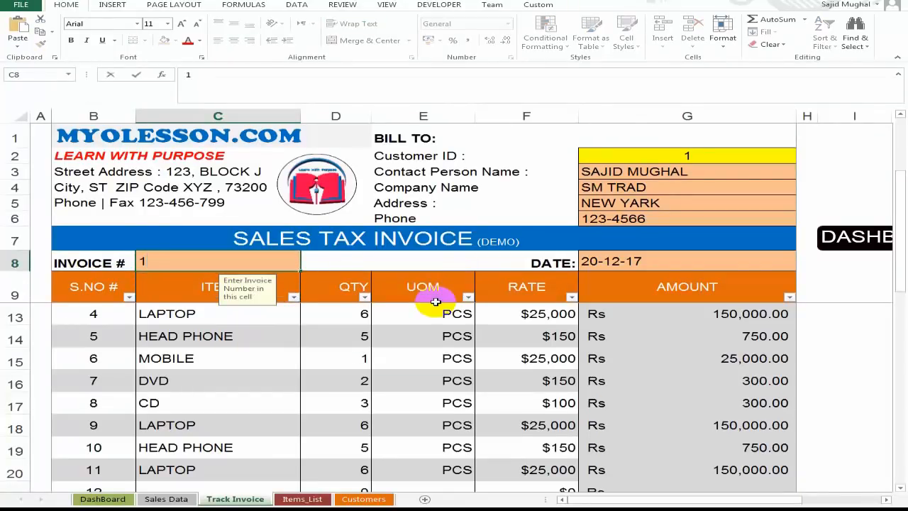
key(Return)
scroll(610, 376, down, 2)
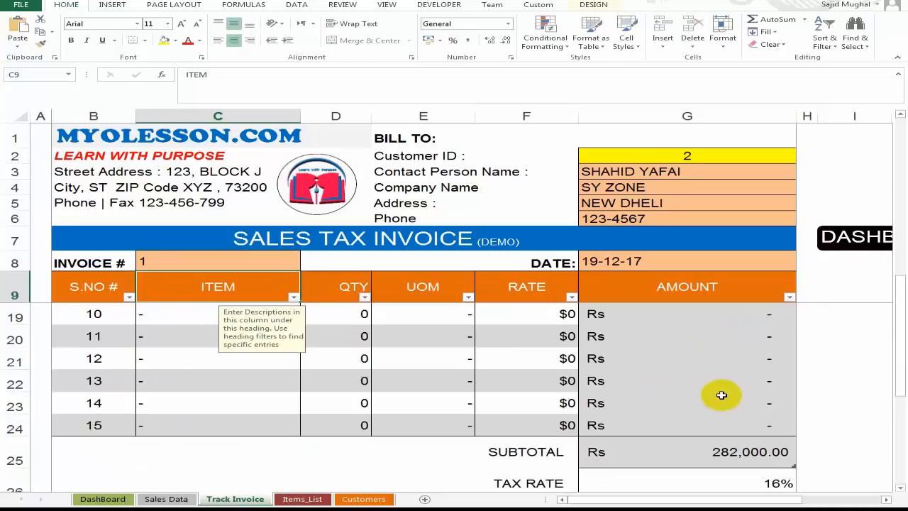
scroll(722, 395, down, 2)
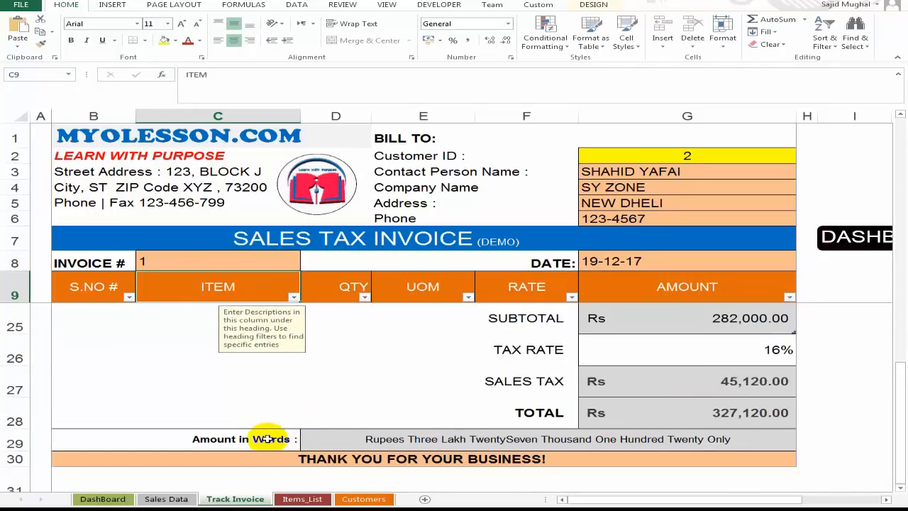
click(577, 440)
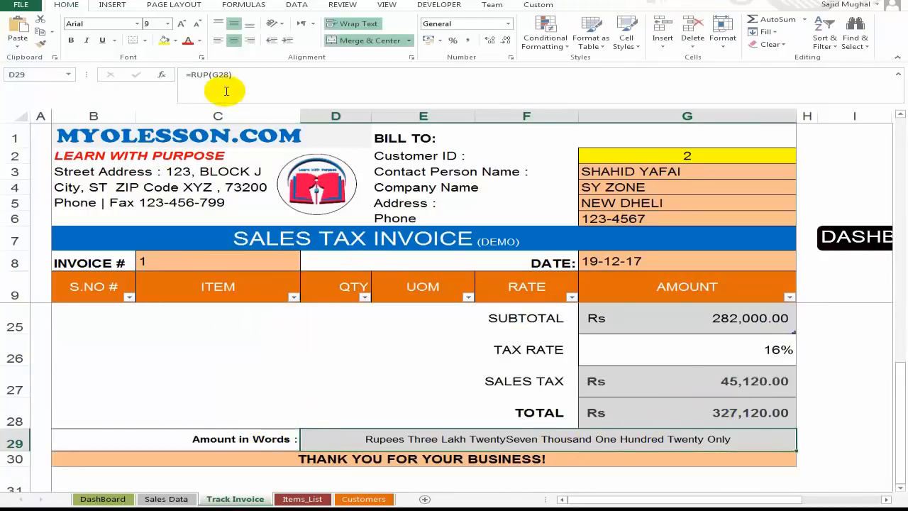
key(ctrl+p)
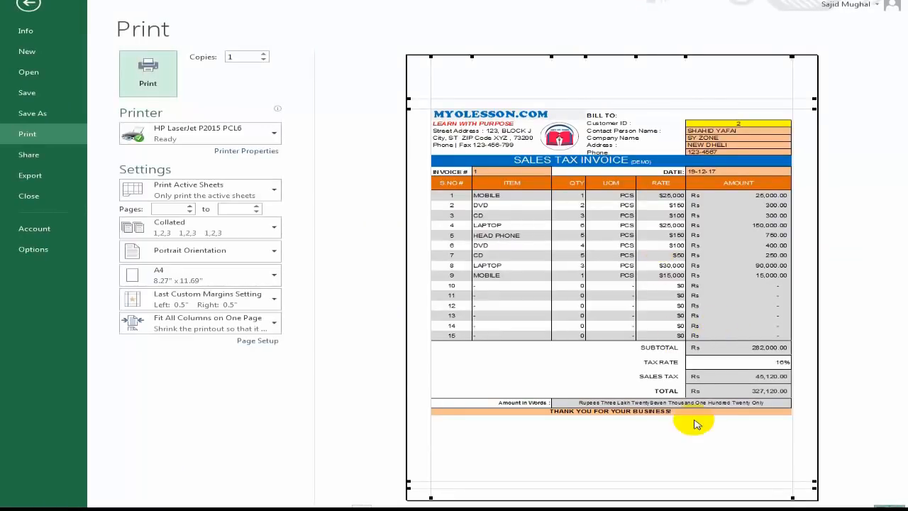
key(Escape)
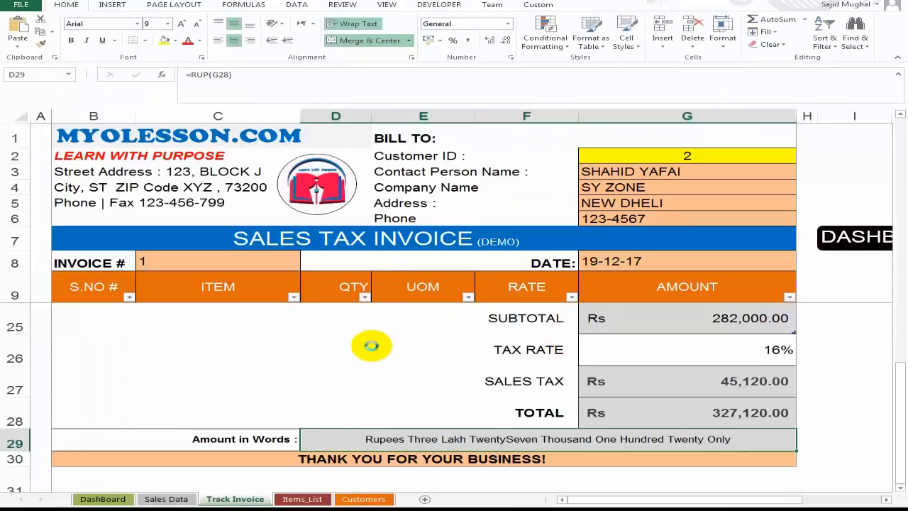
Review the entries on the Sales Data sheet and the sales by product and customer charts on the DashBoard.
click(166, 499)
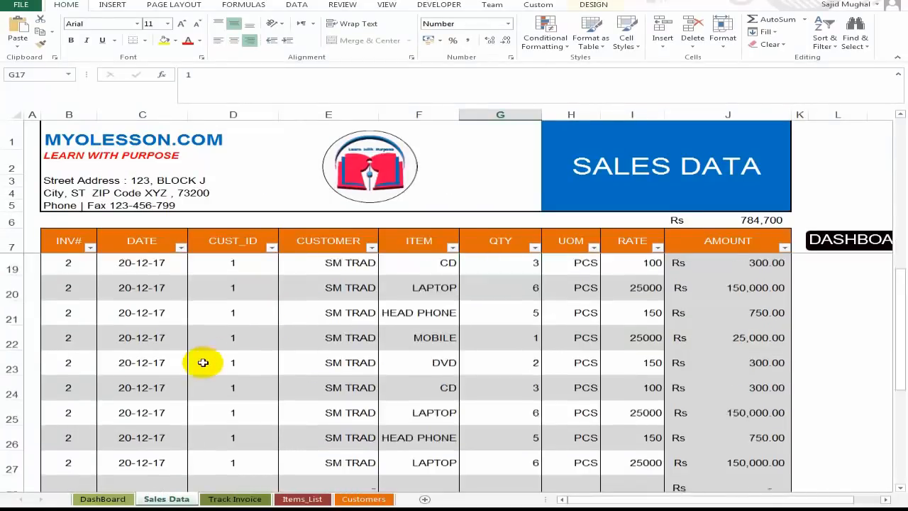
scroll(203, 362, down, 2)
scroll(227, 365, up, 1)
click(235, 499)
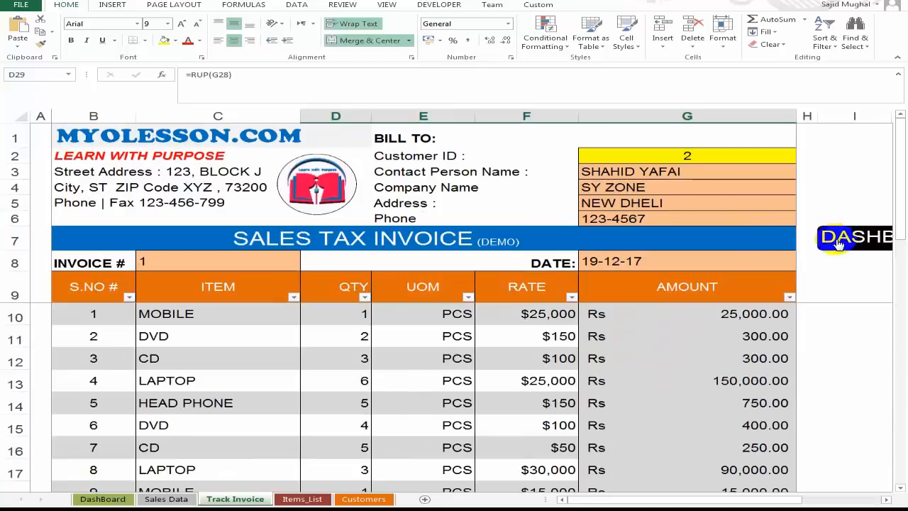
click(848, 236)
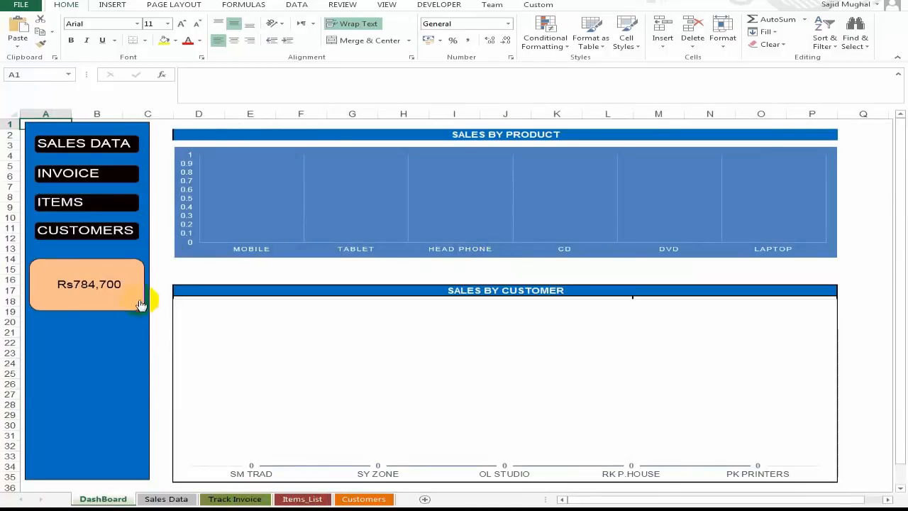
click(235, 499)
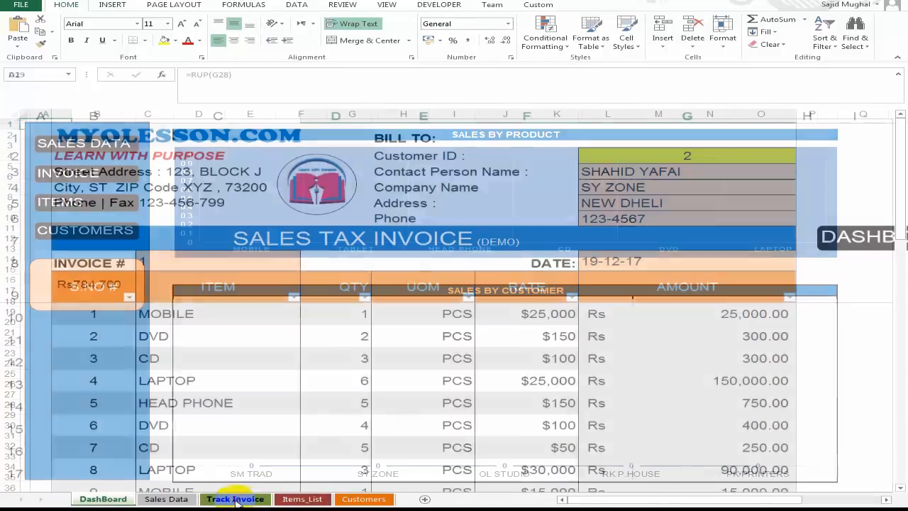
Start a =SUMIF( formula in SALES cell F8 of the Items_List sheet for the MOBILE item.
click(302, 499)
click(447, 268)
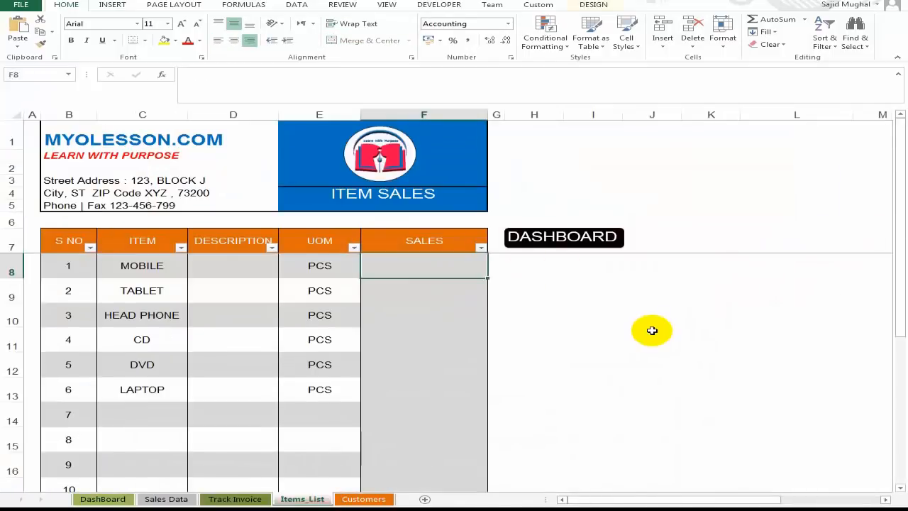
text(=)
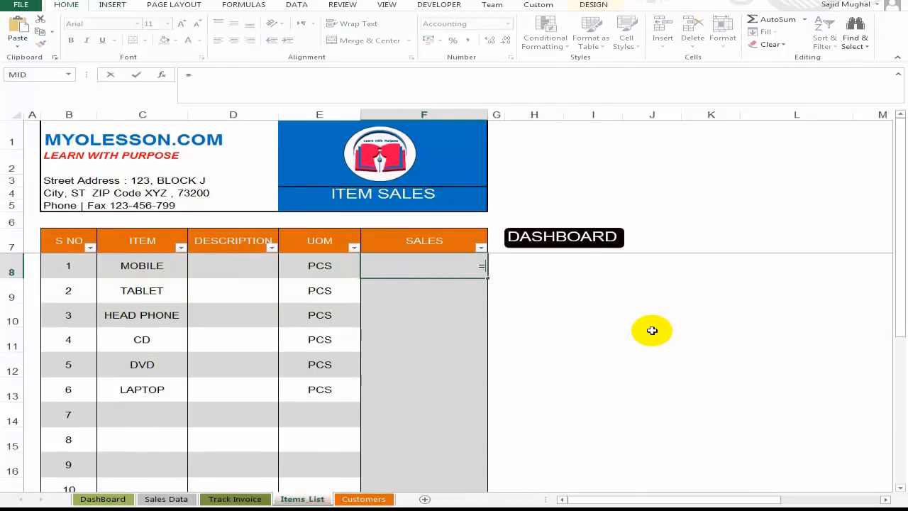
text(SUMIF)
text(()
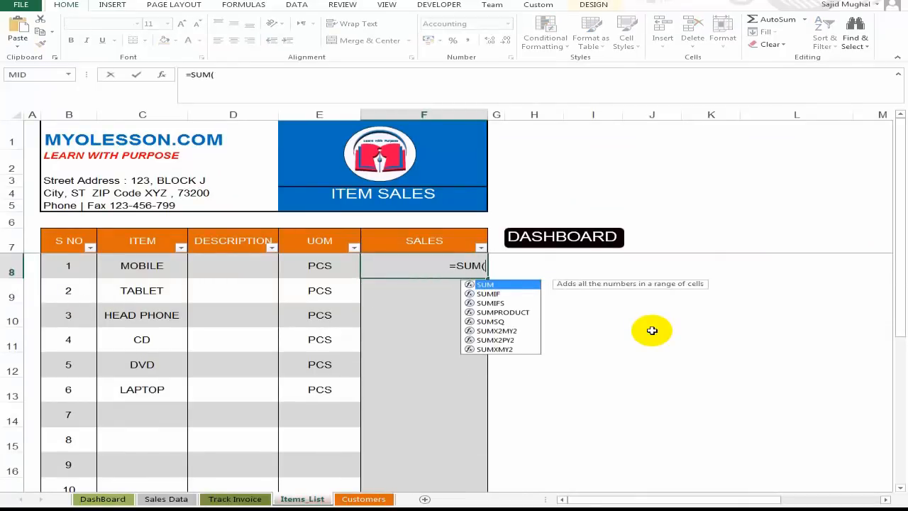
key(BackSpace)
text(IF()
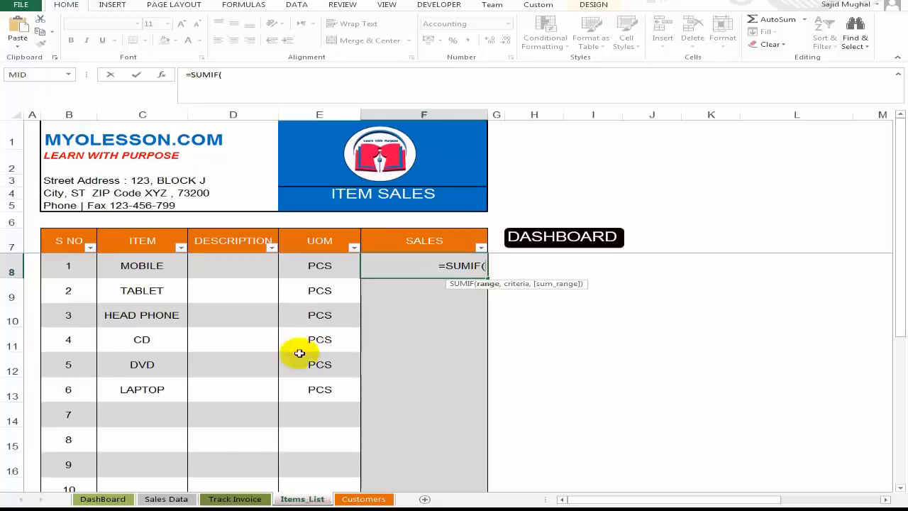
Set the range of the SUMIF formula in Items_List F8 to 'Sales Data'!F:J.
click(168, 499)
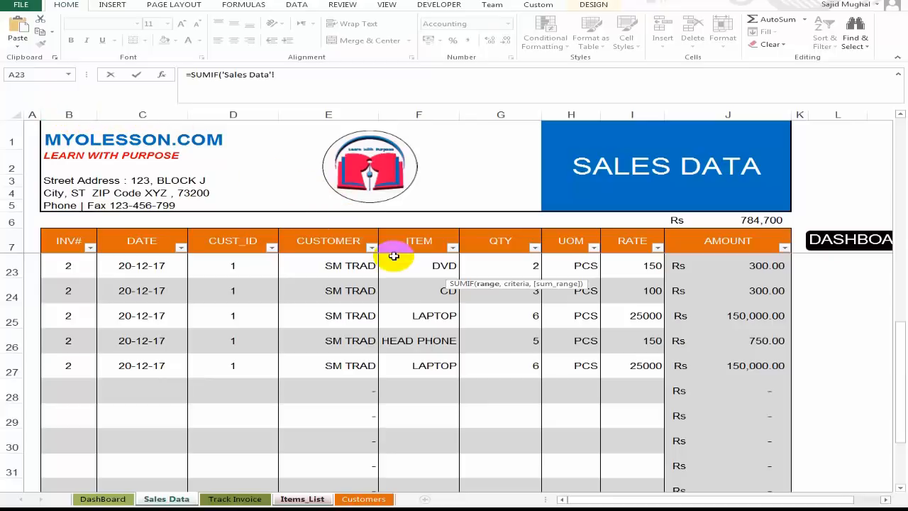
click(81, 114)
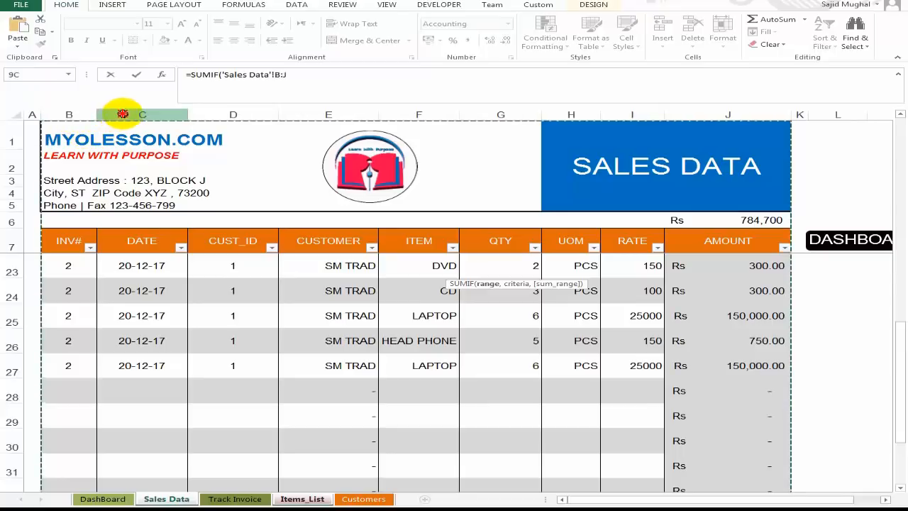
key(ctrl+shift+Right)
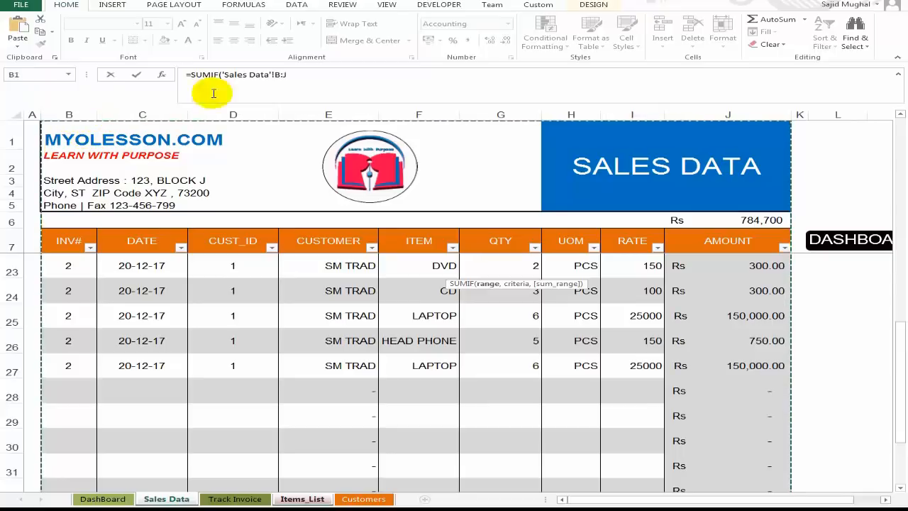
click(287, 73)
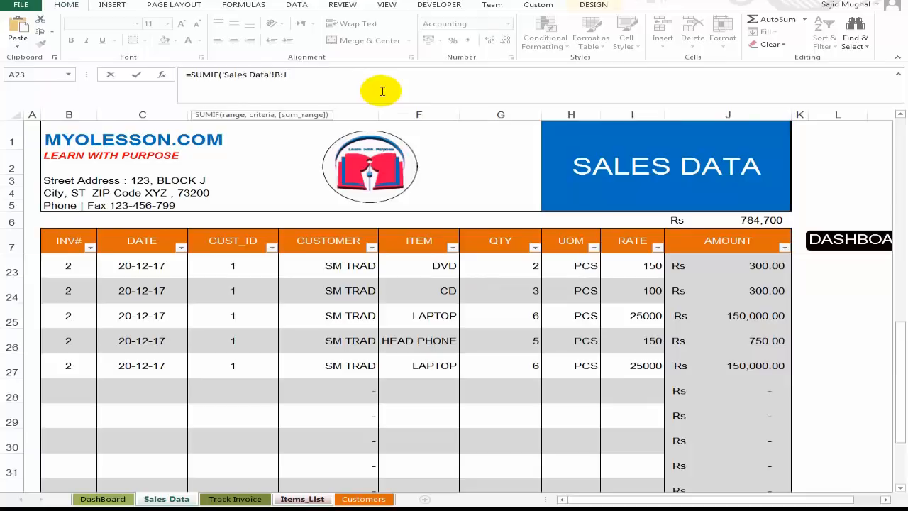
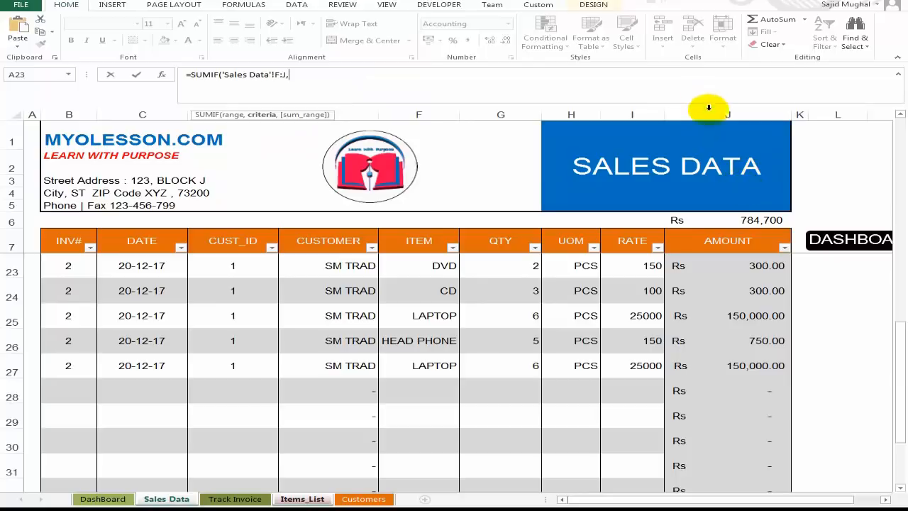
Add 'Sales Data'!J:J to the SUMIF formula, make both column references absolute, and enter it in the SALES column.
click(714, 115)
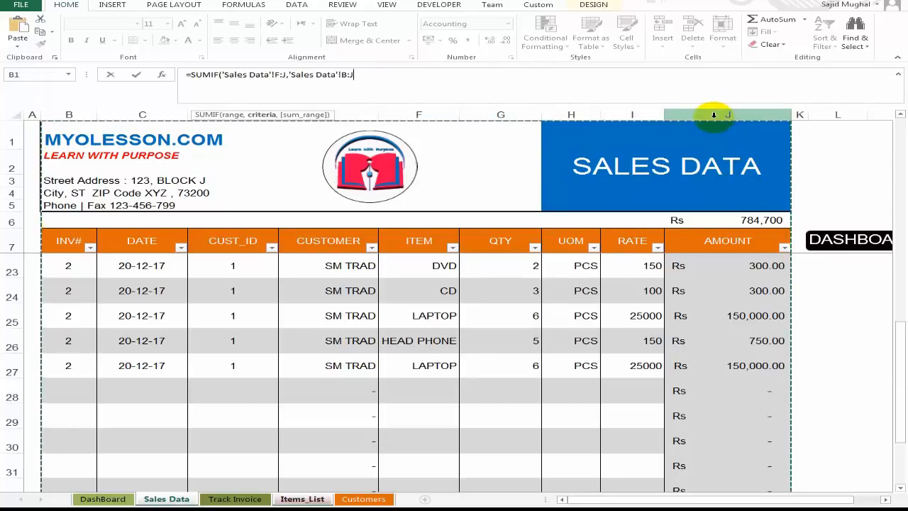
click(343, 75)
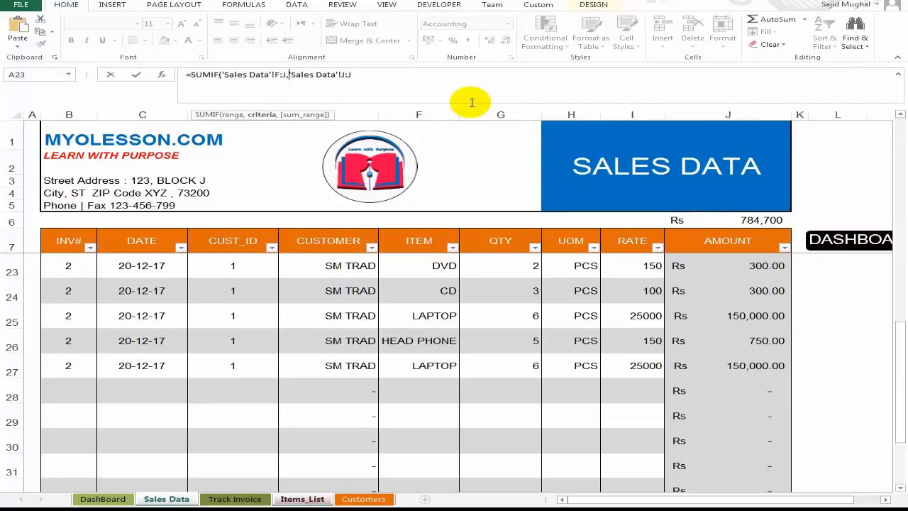
key(F4)
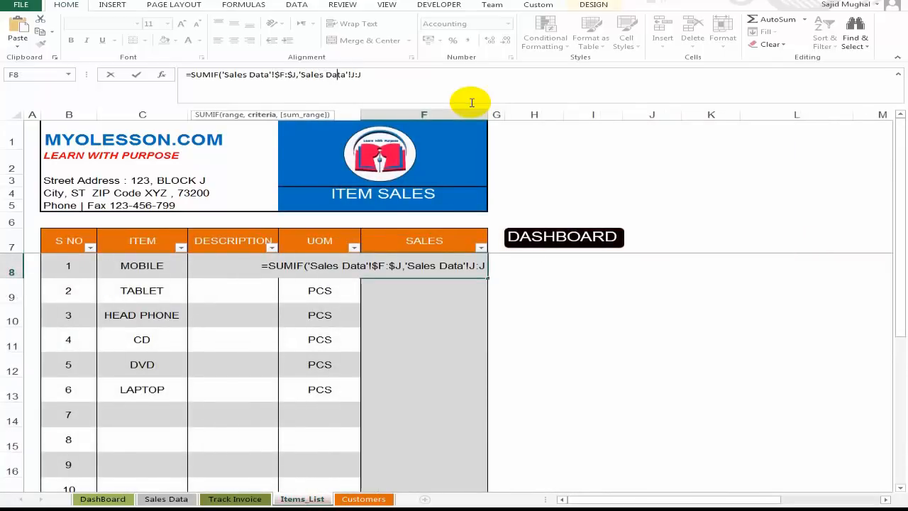
key(F4)
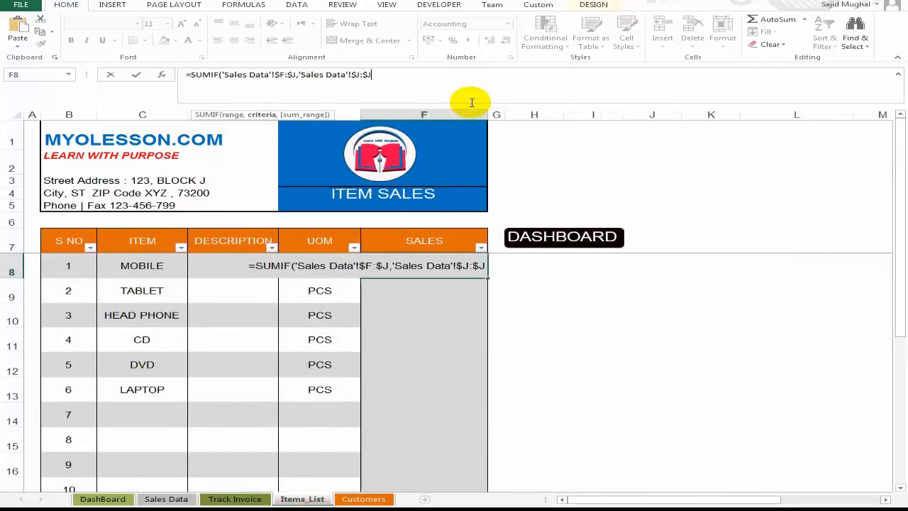
key(ctrl+Return)
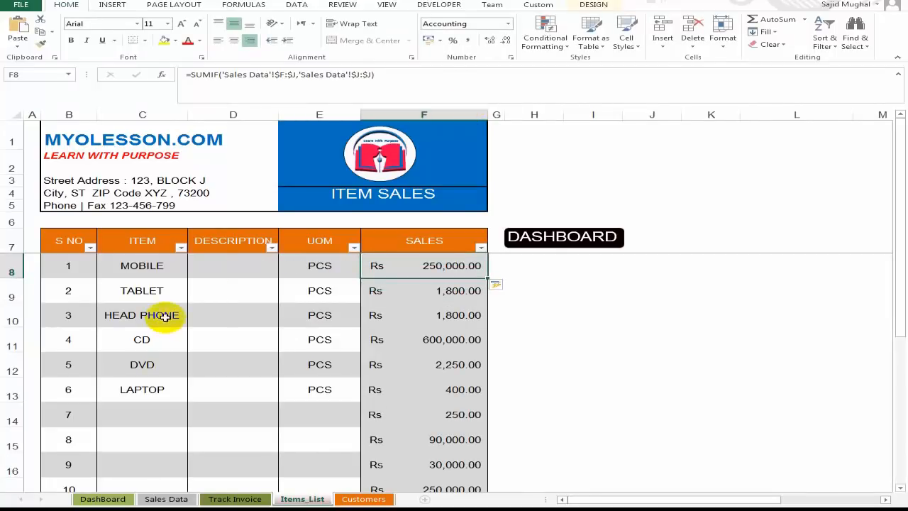
scroll(496, 389, down, 3)
scroll(426, 305, up, 3)
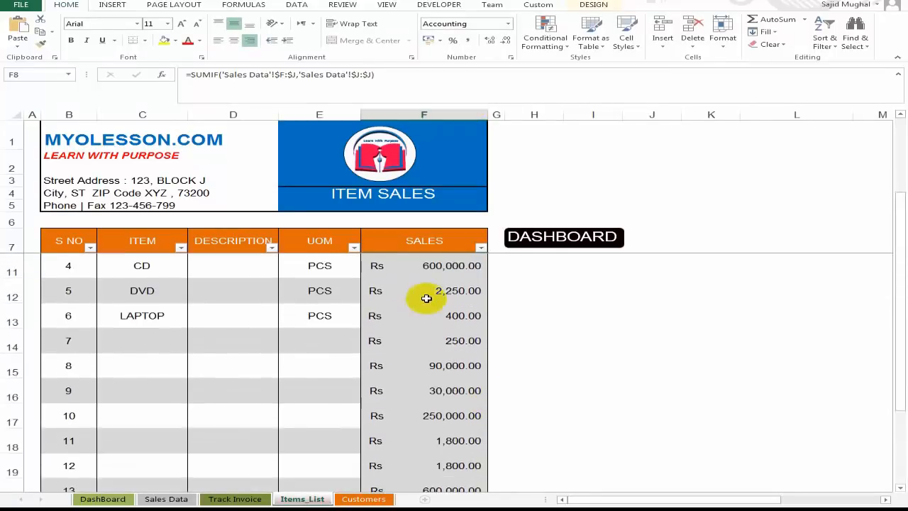
click(275, 265)
click(471, 266)
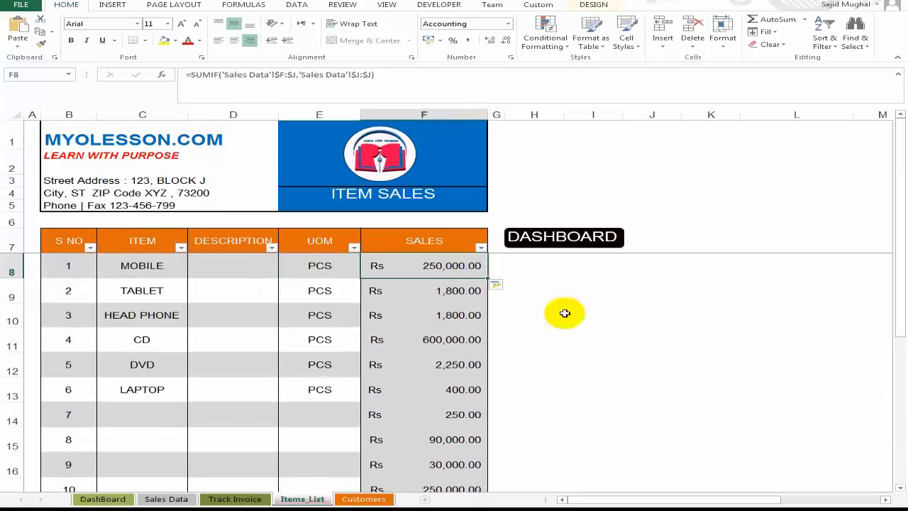
key(F2)
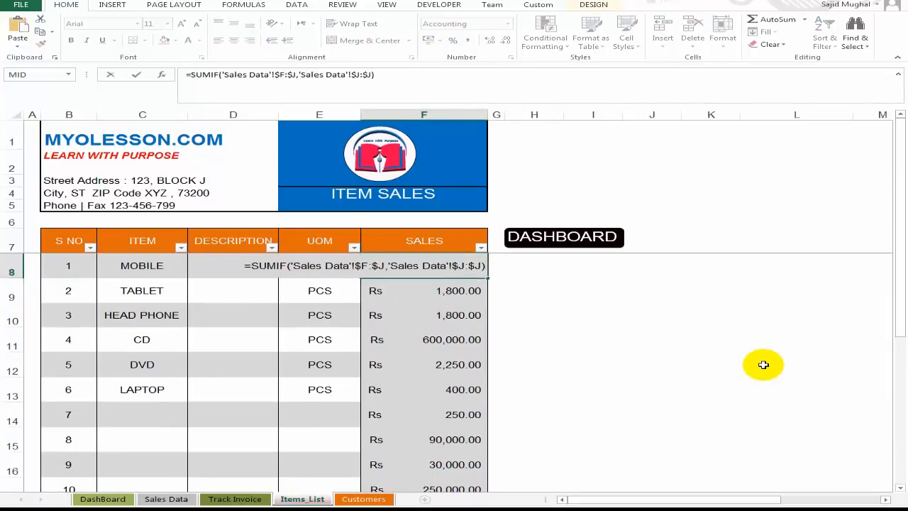
key(Left)
key(Left)
key(Left)
key(Left)
key(Left)
key(Left)
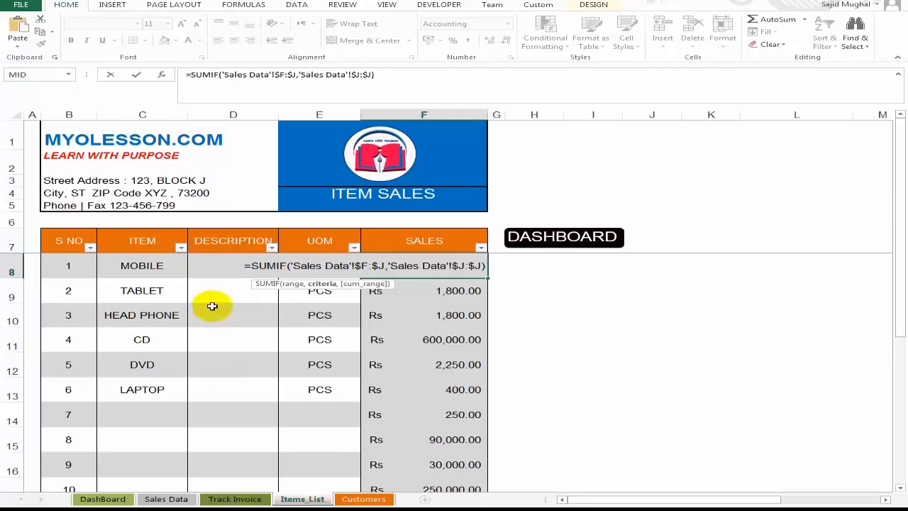
click(151, 267)
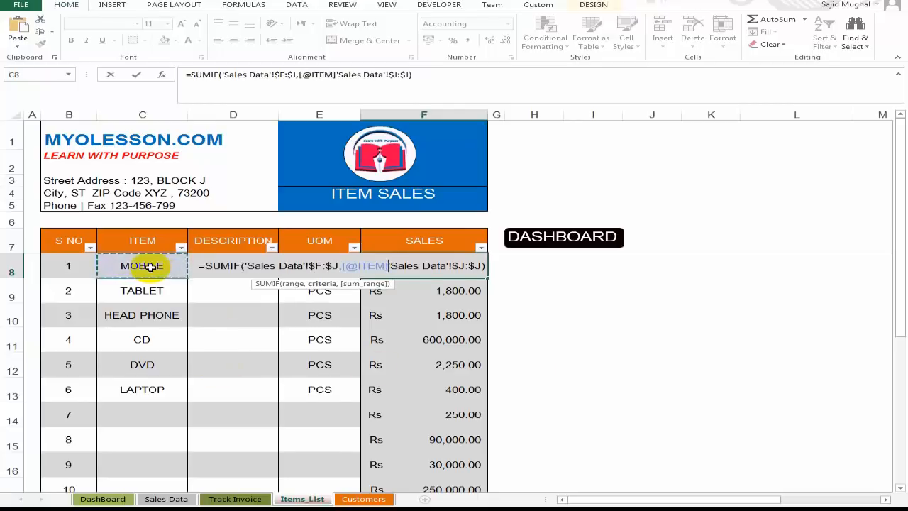
text(,)
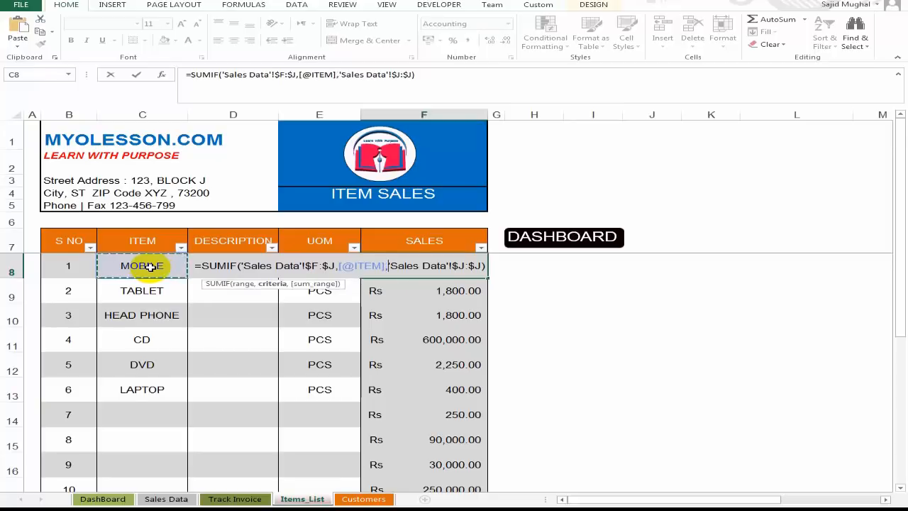
key(ctrl+Return)
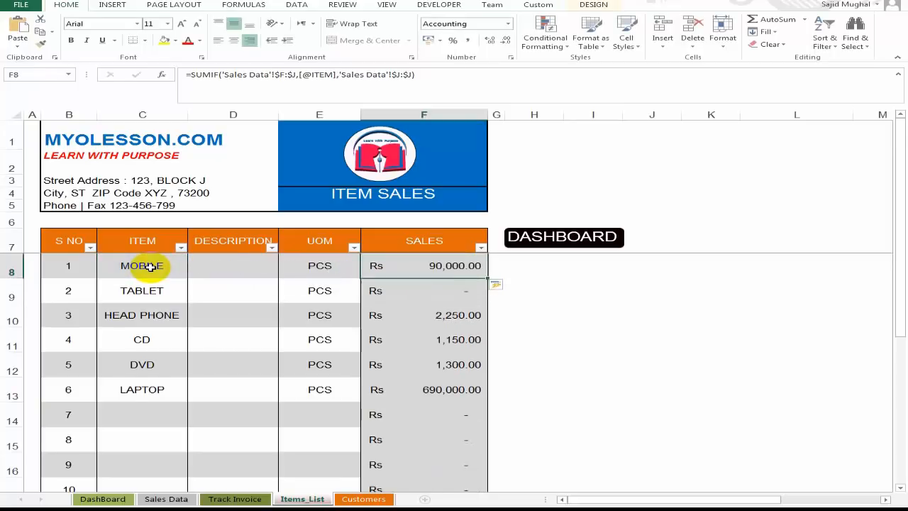
Review the calculated SALES amounts for each item down column F of the Items_List sheet.
key(shift+Down)
key(shift+Down)
key(shift+Down)
key(shift+Down)
key(shift+Down)
key(shift+Down)
key(shift+Down)
key(shift+Down)
key(shift+Down)
key(shift+Down)
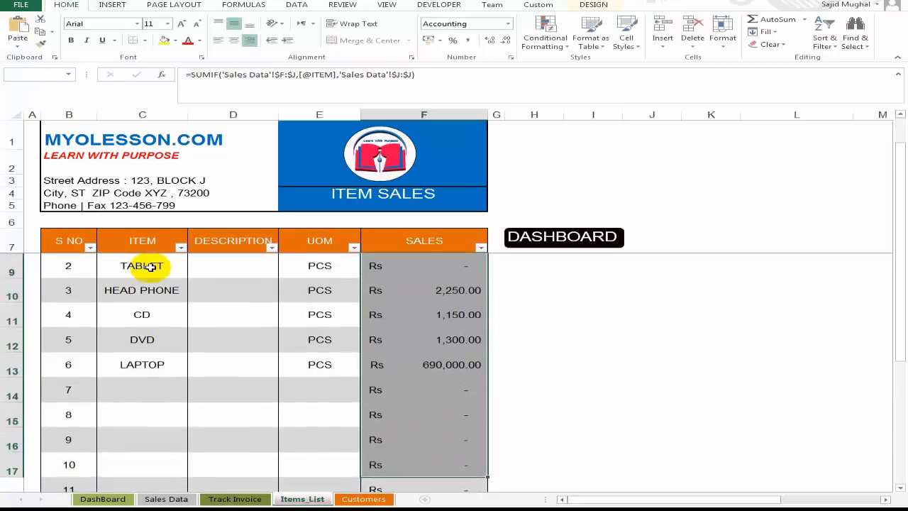
key(shift+Down)
key(shift+Down)
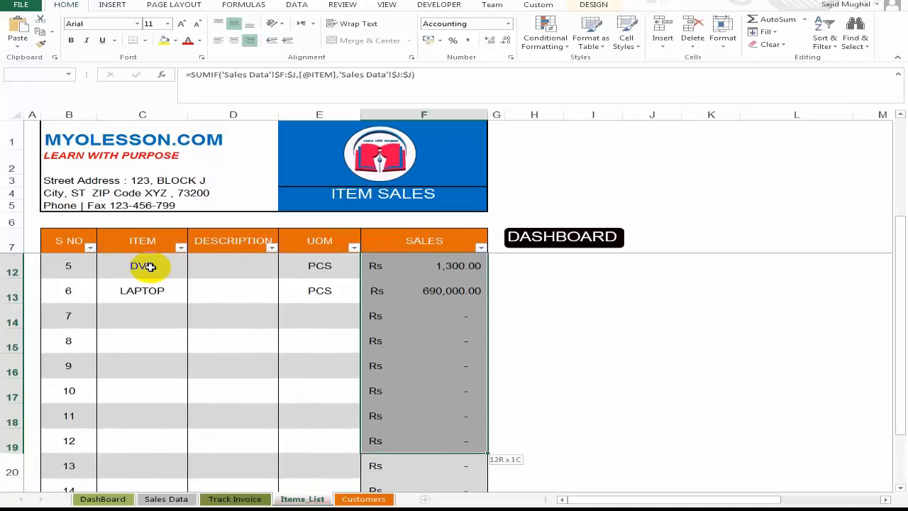
scroll(488, 364, up, 2)
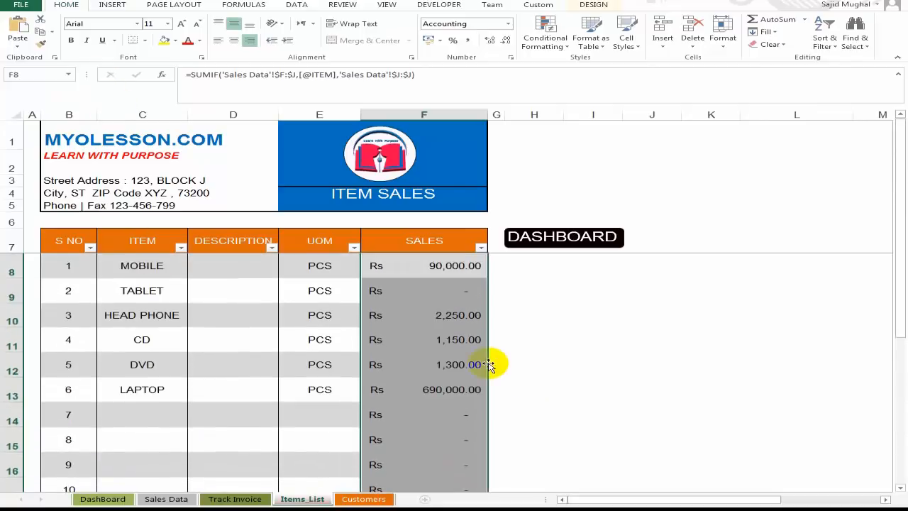
click(427, 336)
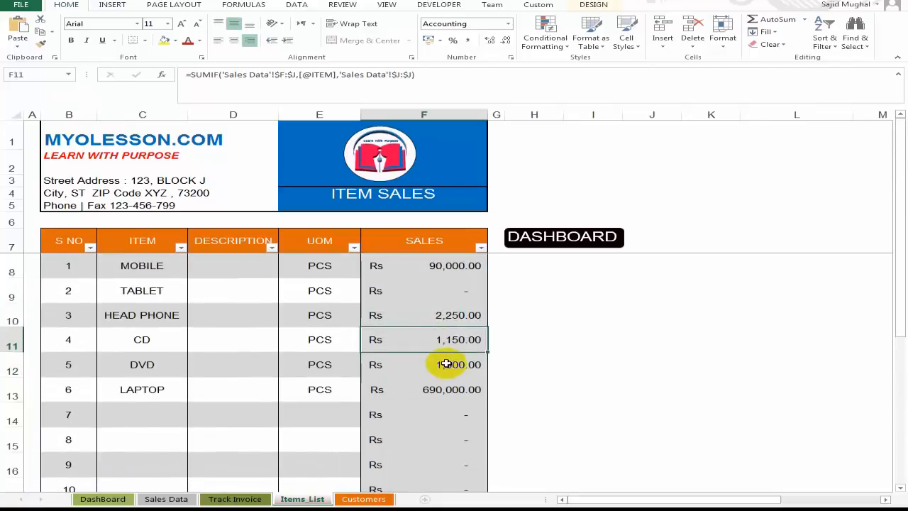
click(183, 286)
click(416, 294)
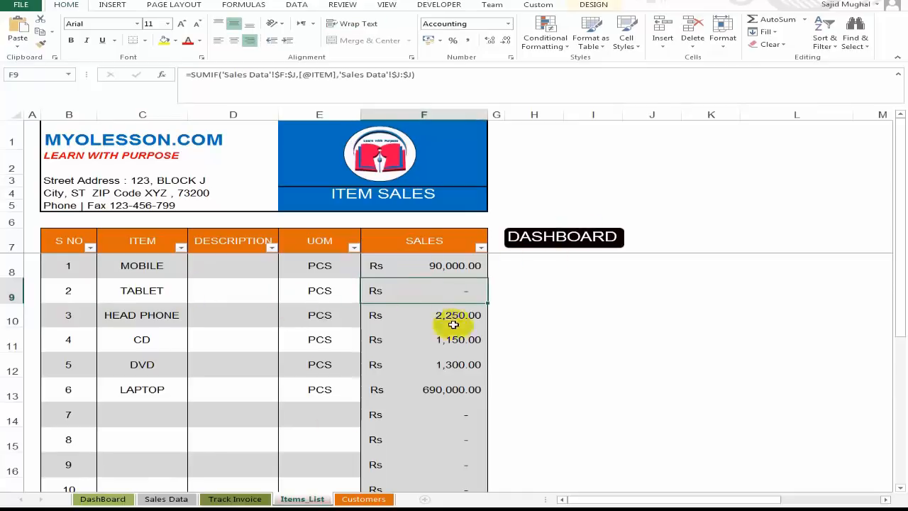
click(408, 272)
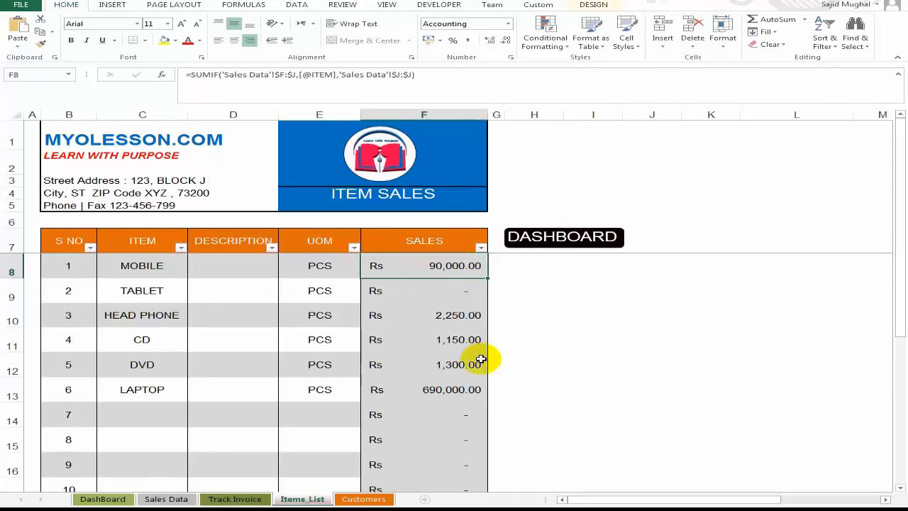
Start a =SUMIF( formula in TOTAL SALES cell I8 of the Customers sheet for the first customer.
click(364, 500)
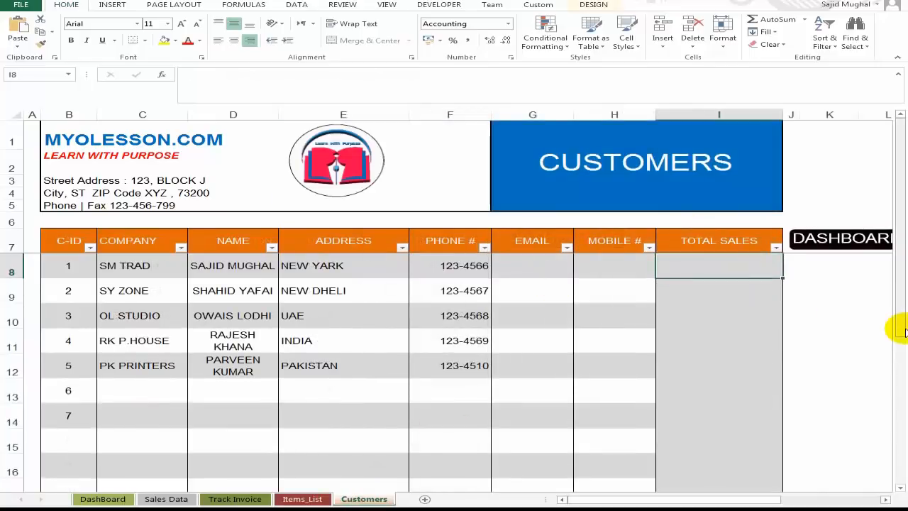
text(=SUMIF)
key(Return)
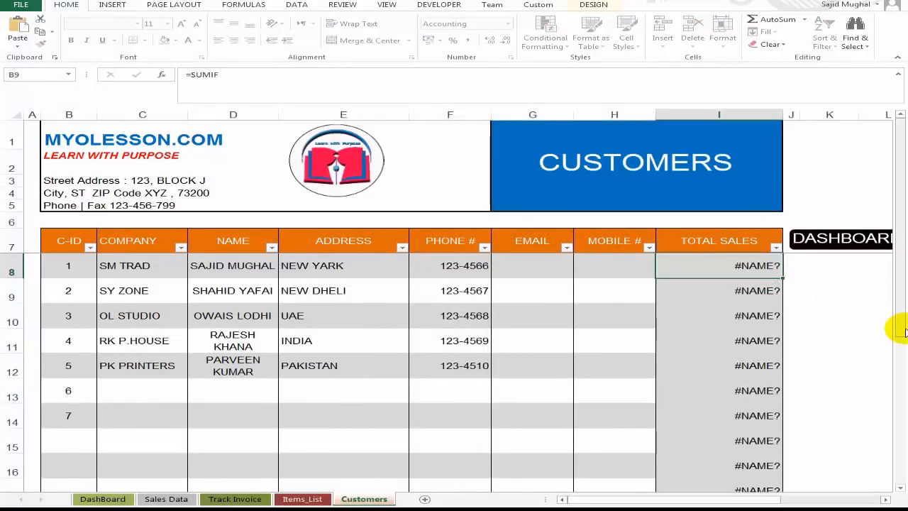
click(754, 266)
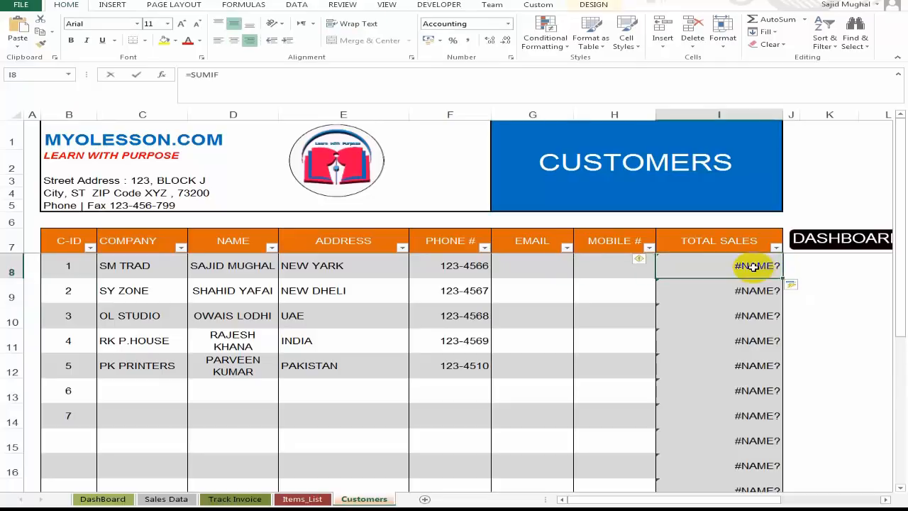
text(=SUMIF)
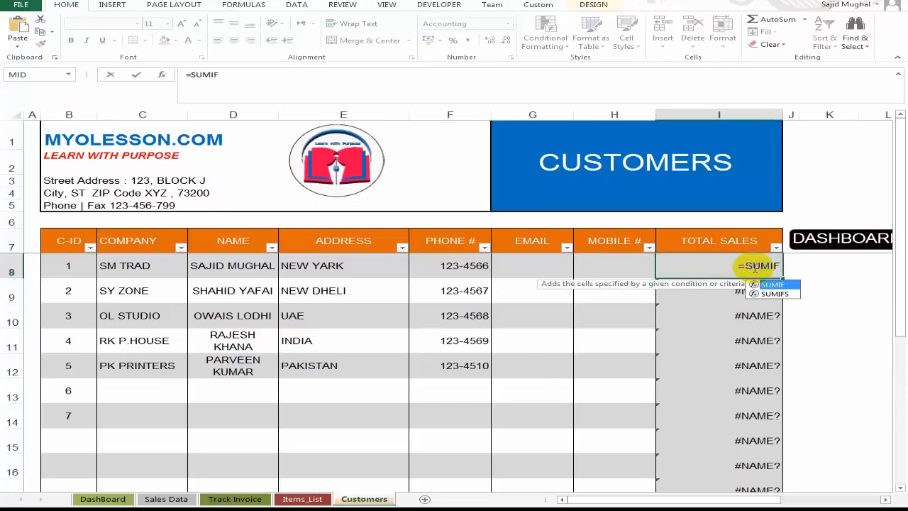
text(()
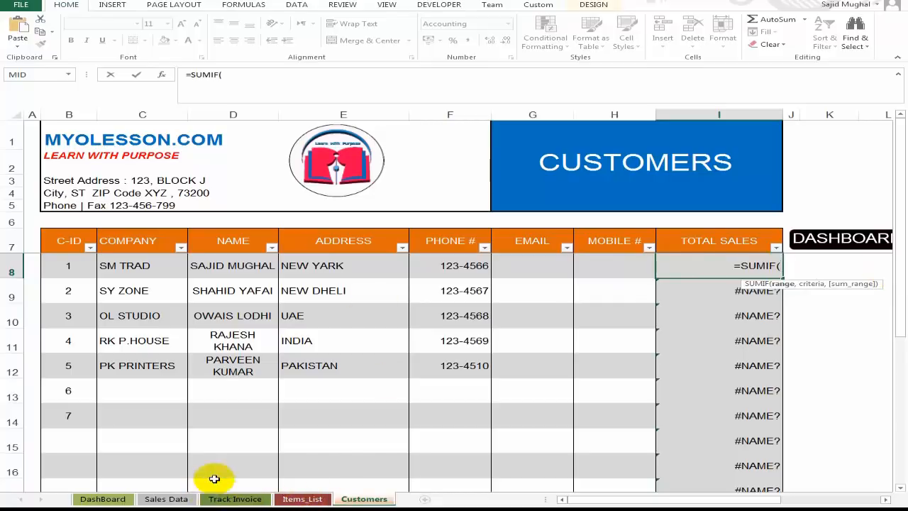
Set the SUMIF range to 'Sales Data'!D:J and the criteria to the customer's [@[C-ID]] cell.
click(163, 499)
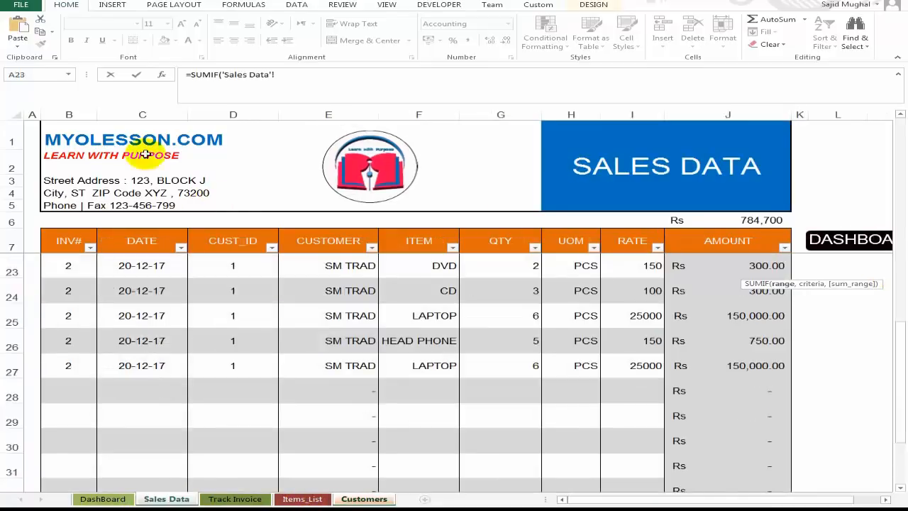
click(78, 113)
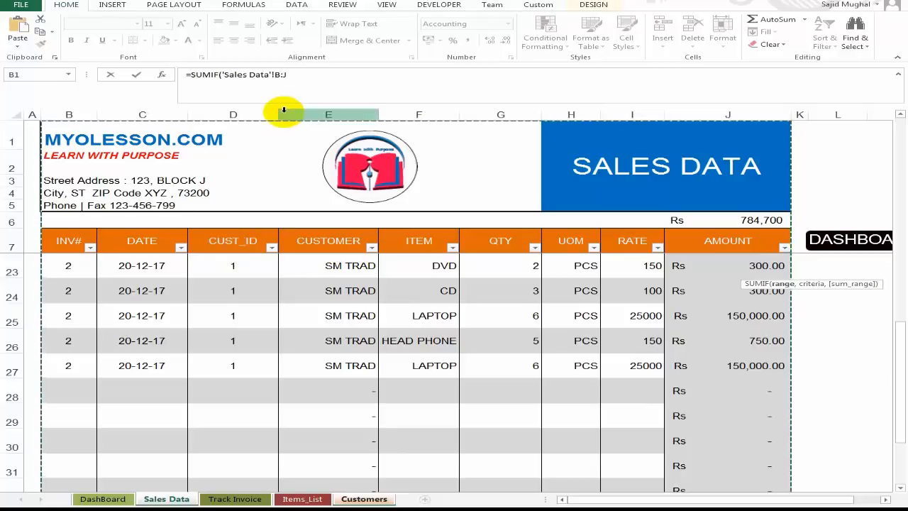
click(282, 74)
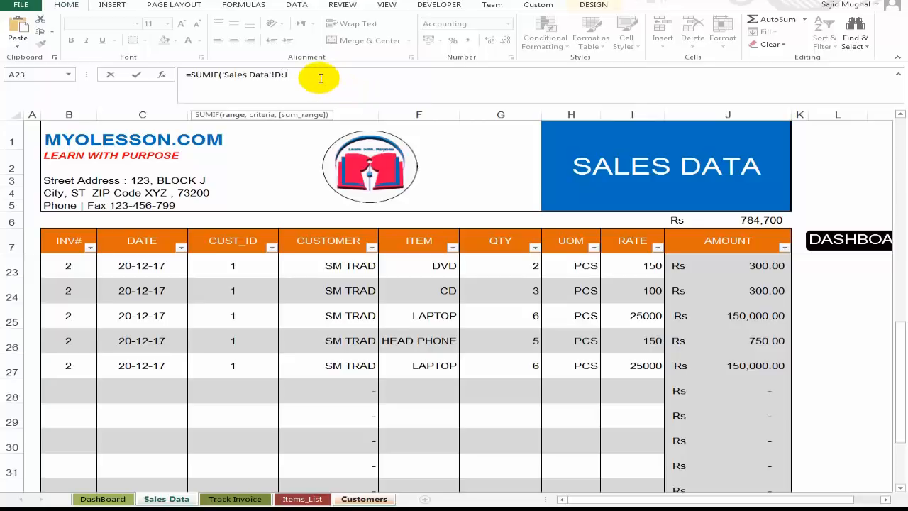
click(364, 499)
click(68, 266)
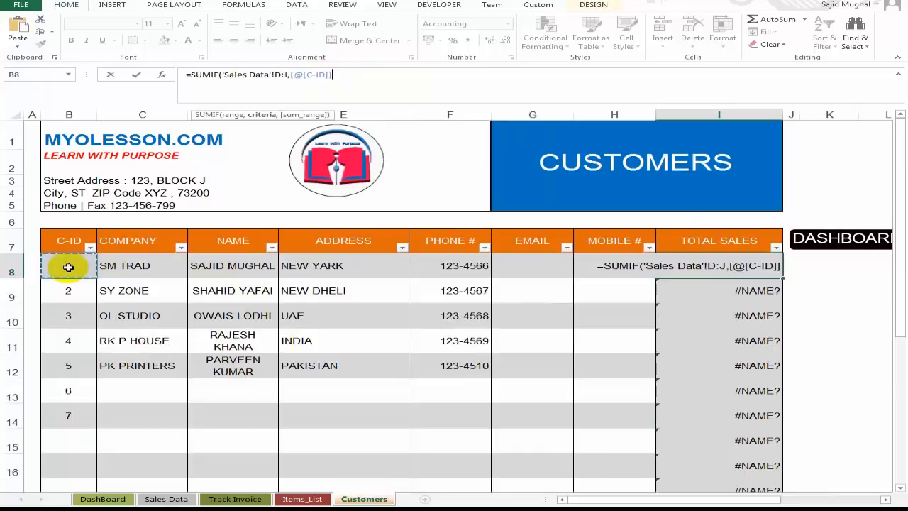
Set the sum range of the customer SUMIF formula to 'Sales Data'!J:J.
text(,'Track Invoice'!B:G)
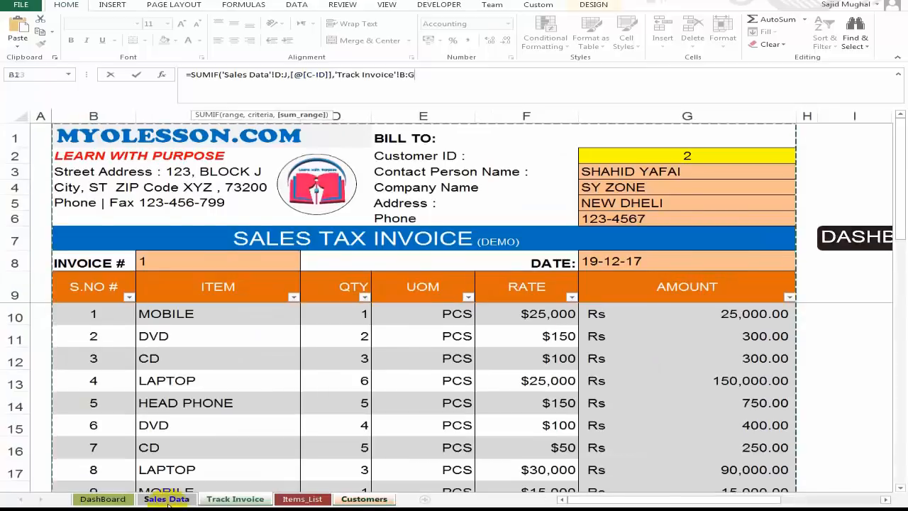
click(167, 500)
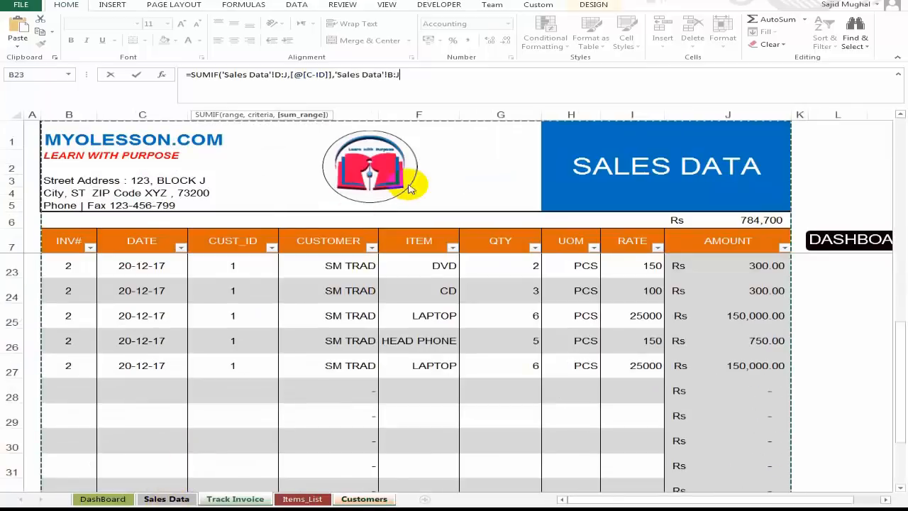
click(396, 75)
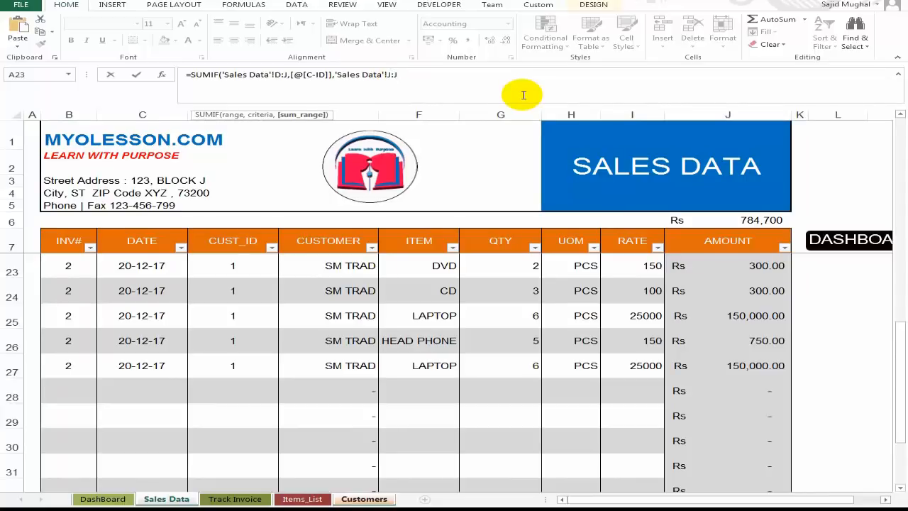
Make the SUMIF ranges absolute as 'Sales Data'!$D:$J and 'Sales Data'!$J:$J, and enter the formula for the TOTAL SALES column.
key(F4)
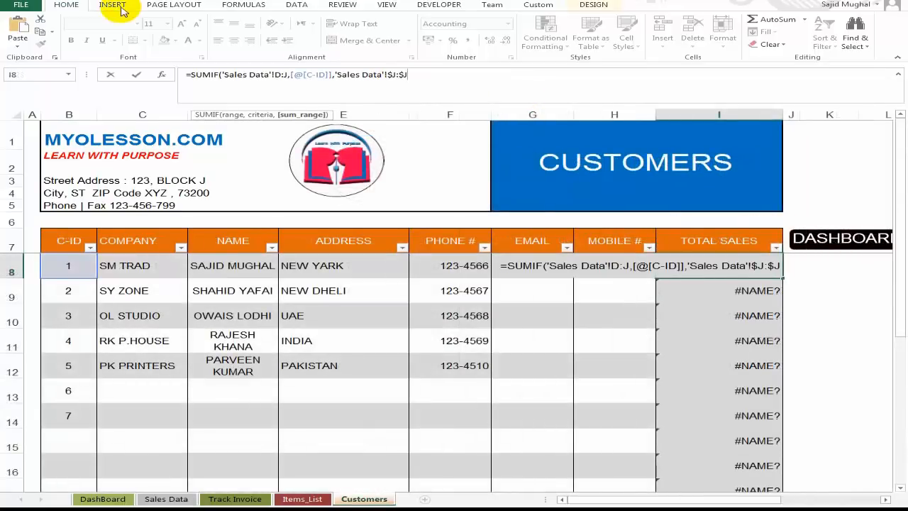
click(287, 74)
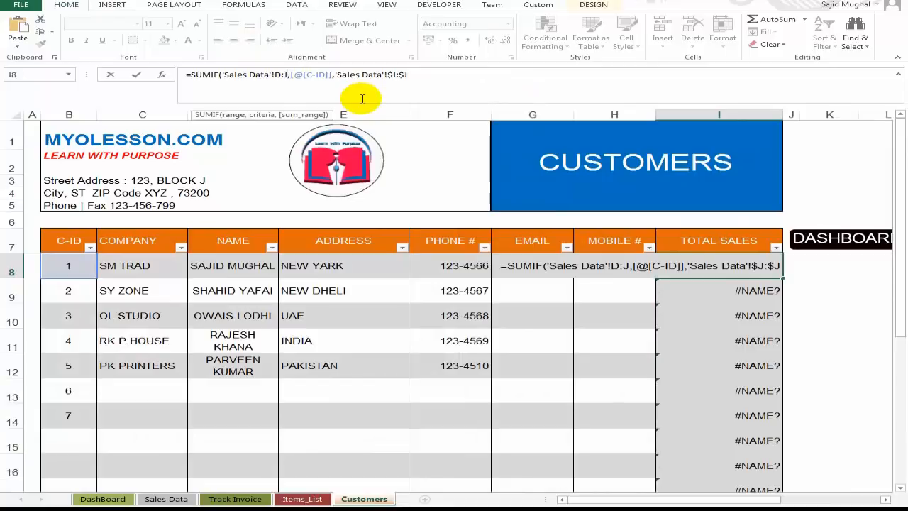
key(F4)
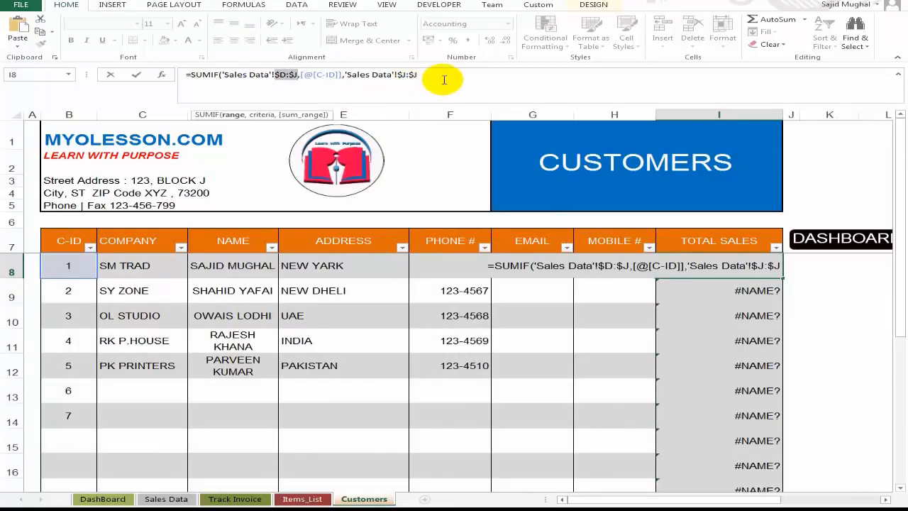
key(ctrl+Return)
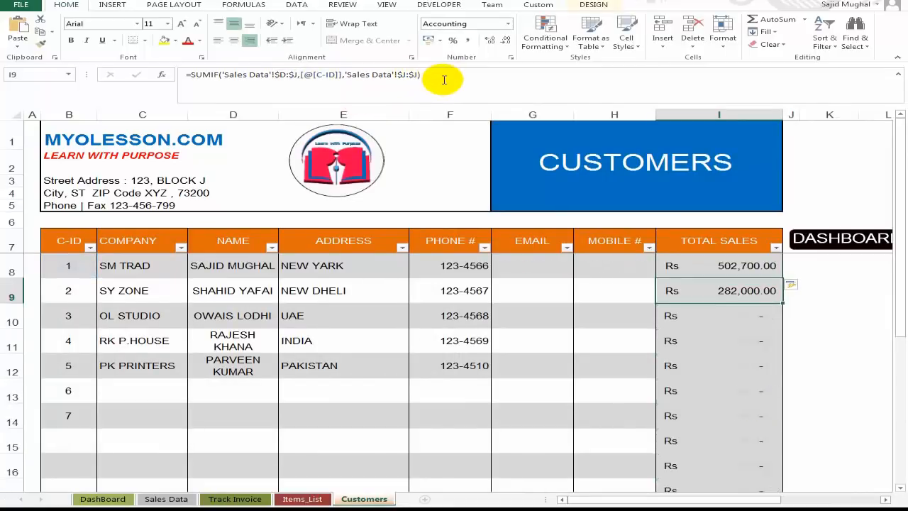
Review the calculated TOTAL SALES amounts for each customer down column I of the Customers sheet.
click(710, 314)
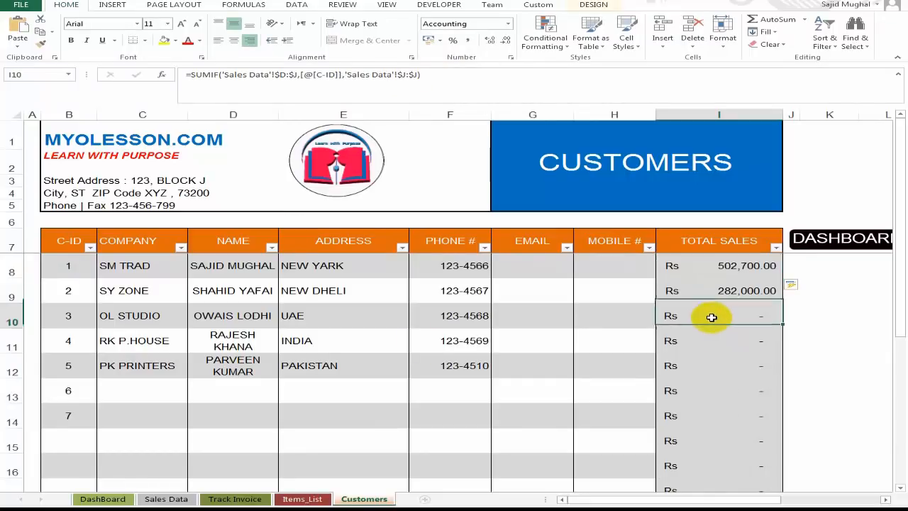
scroll(726, 365, down, 1)
scroll(729, 364, up, 1)
click(702, 332)
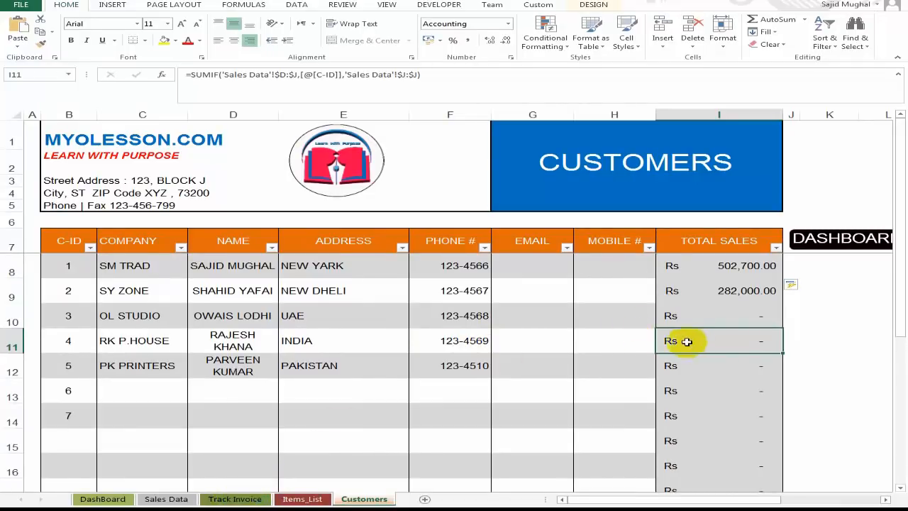
scroll(497, 334, down, 1)
scroll(523, 343, up, 1)
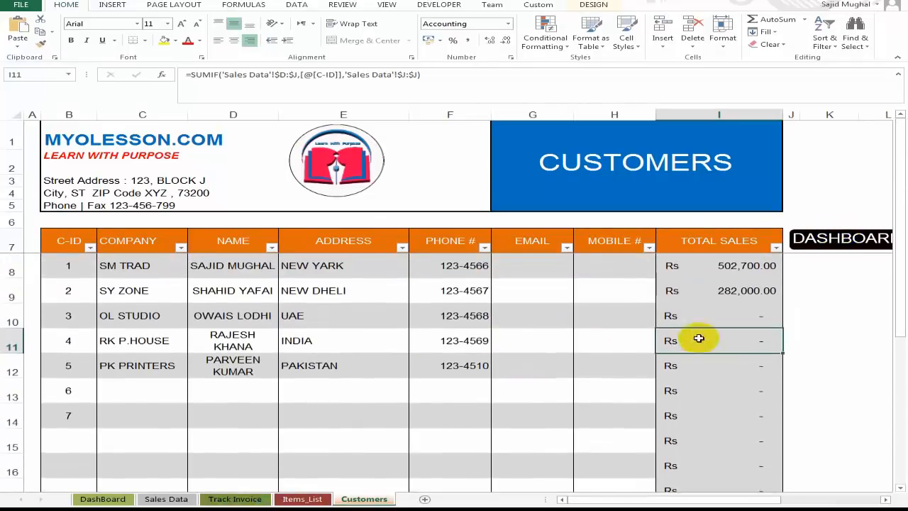
click(540, 275)
click(225, 276)
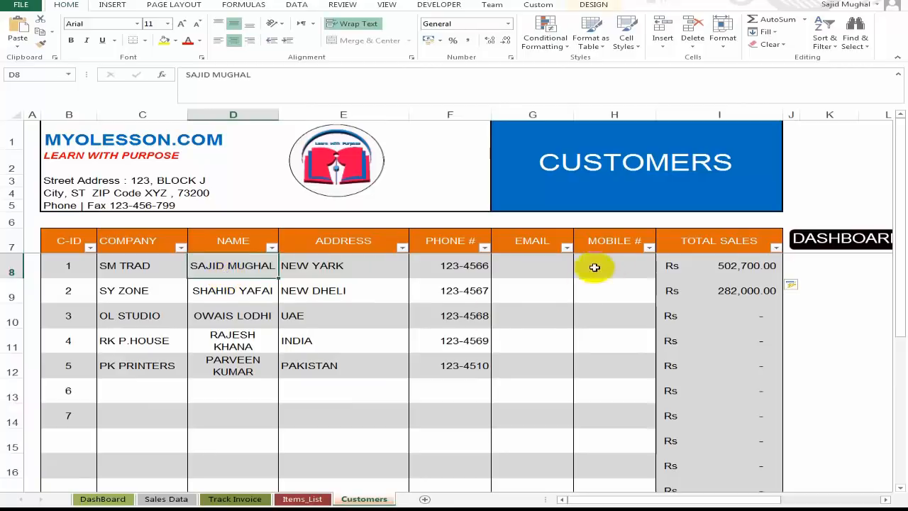
Examine the product and customer sales charts on the DashBoard sheet and compare them with the SALES amounts on Items_List.
click(820, 236)
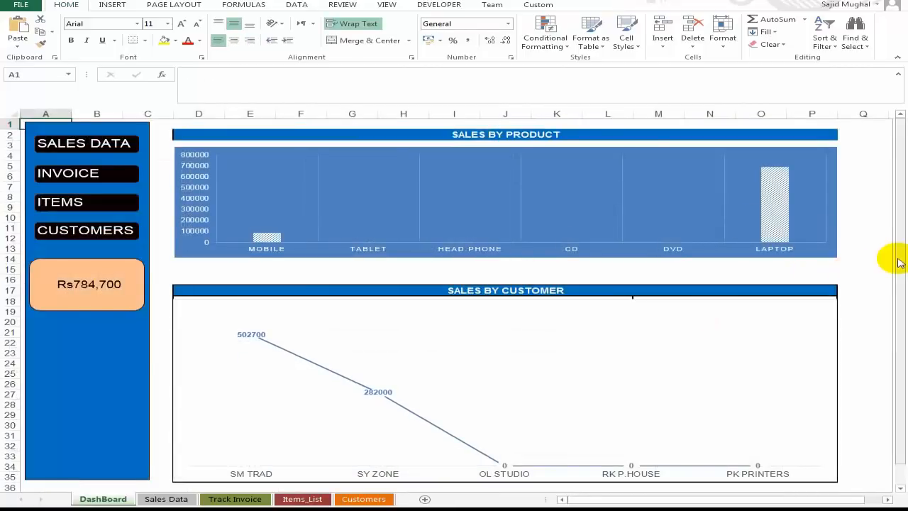
click(860, 234)
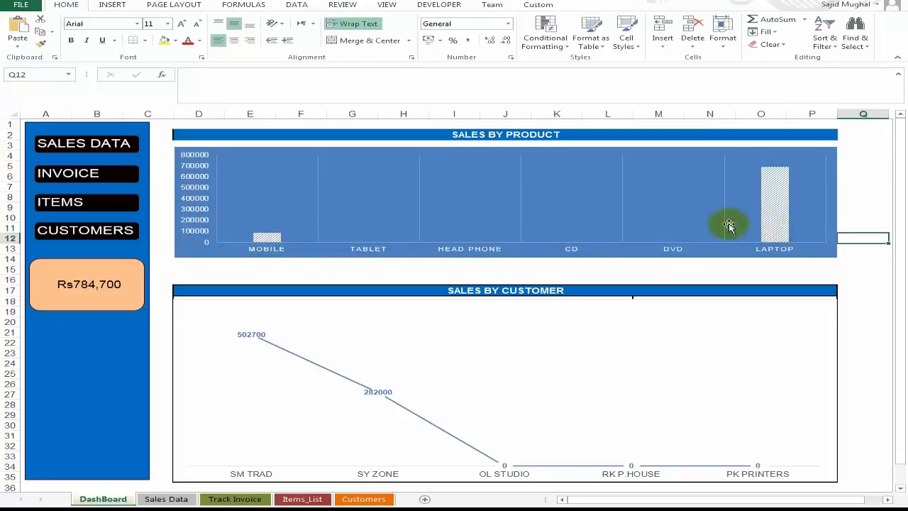
click(78, 211)
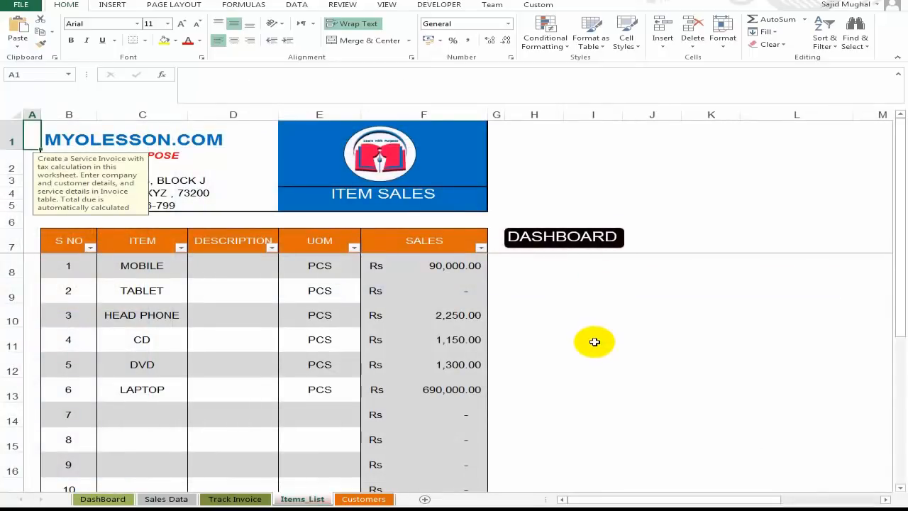
click(558, 309)
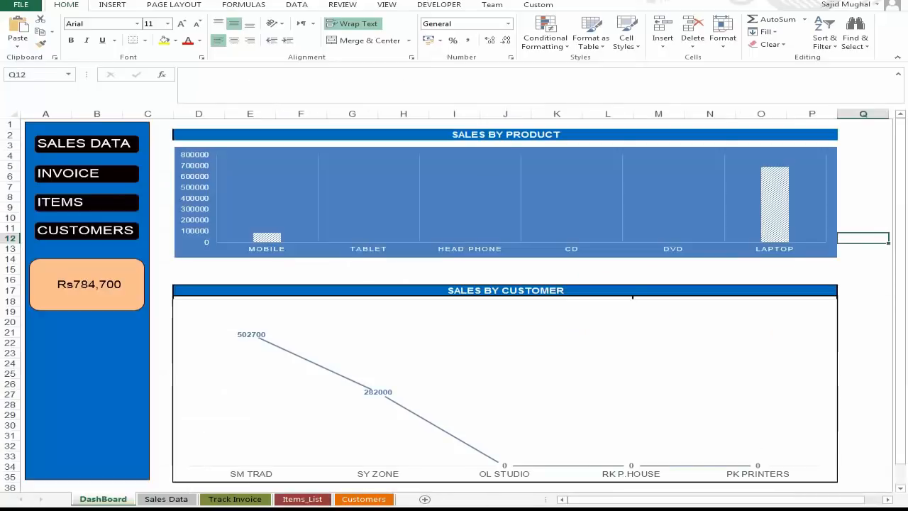
click(870, 278)
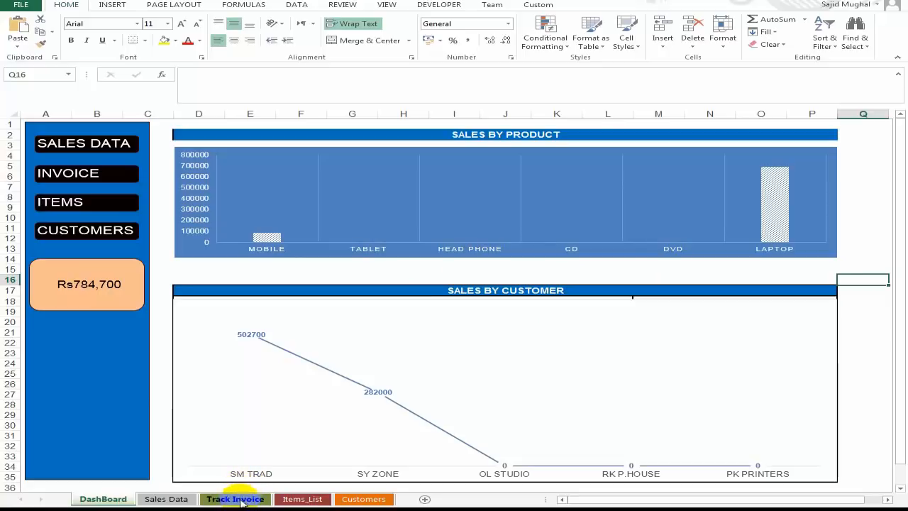
On the Sales Data sheet, set the quantity of the CD entry in row 24 to 500.
click(186, 500)
click(470, 315)
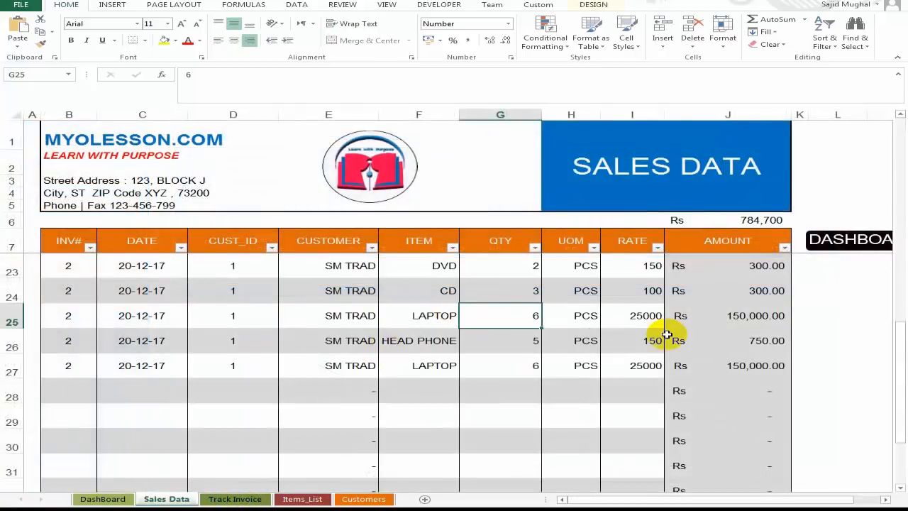
key(Up)
key(Down)
key(Up)
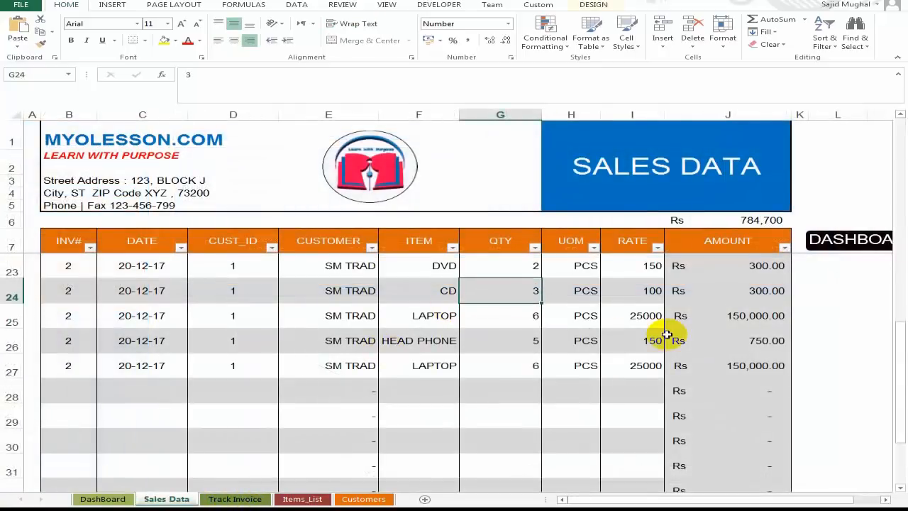
text(500)
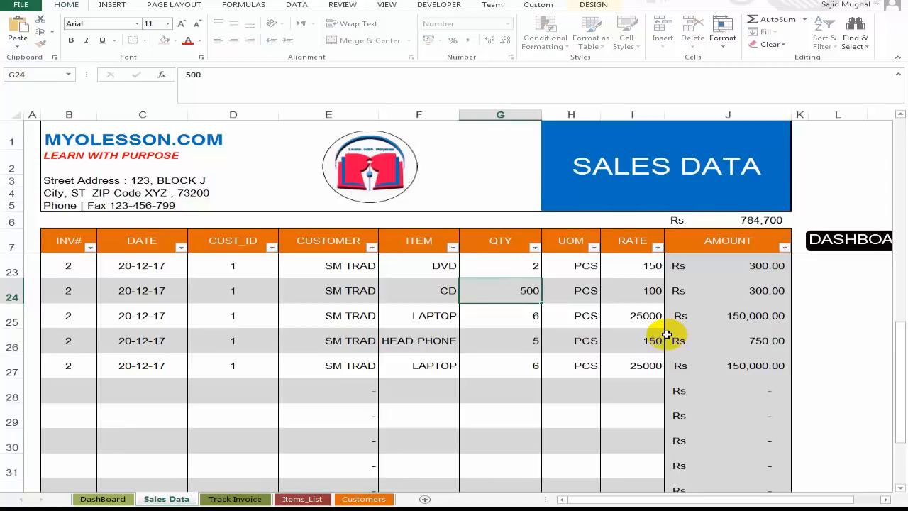
key(Return)
Set the quantity of the HEAD PHONE entry in row 21 of Sales Data to 150.
key(Up)
key(Up)
key(Up)
key(Up)
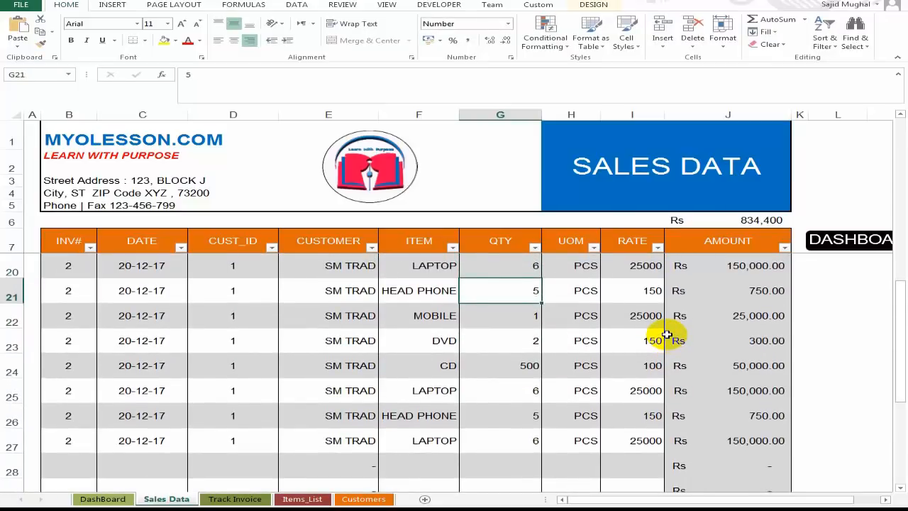
text(150)
key(Return)
key(Up)
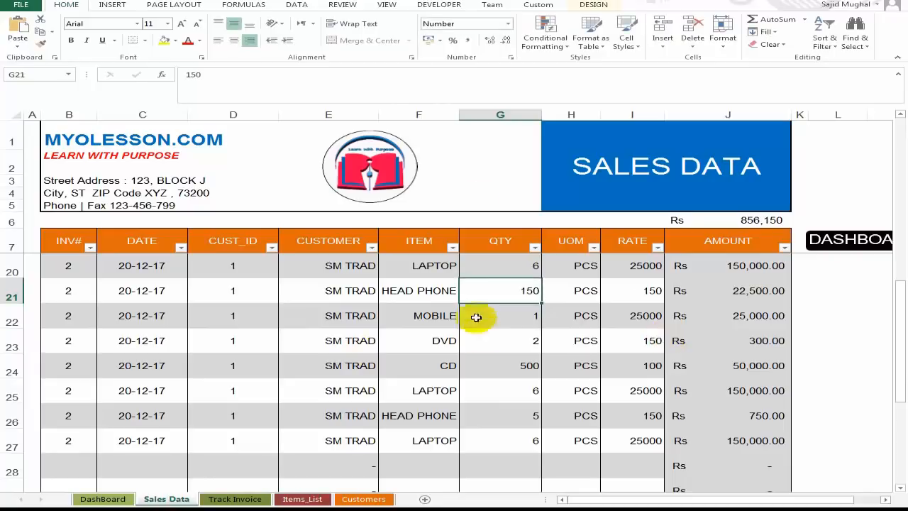
Check the DashBoard charts and total sales figure after the quantity changes, comparing the total with the Sales Data sheet.
click(841, 238)
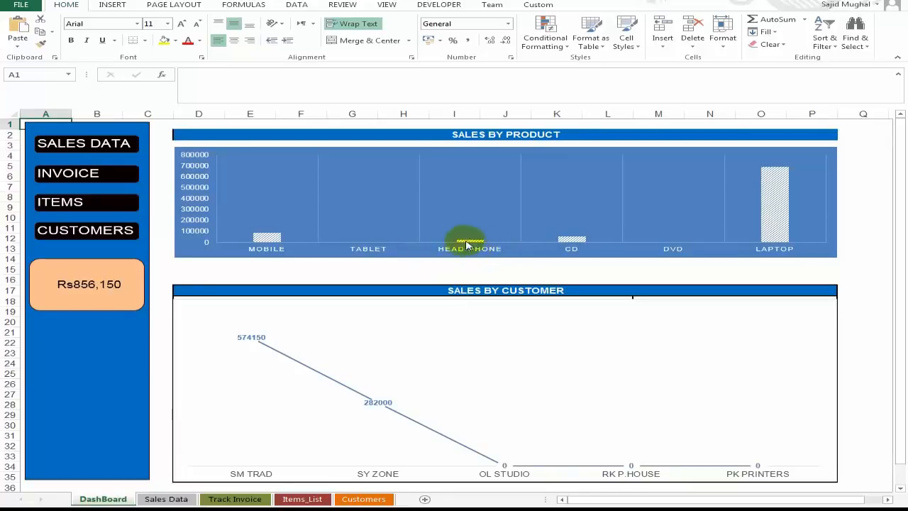
click(861, 210)
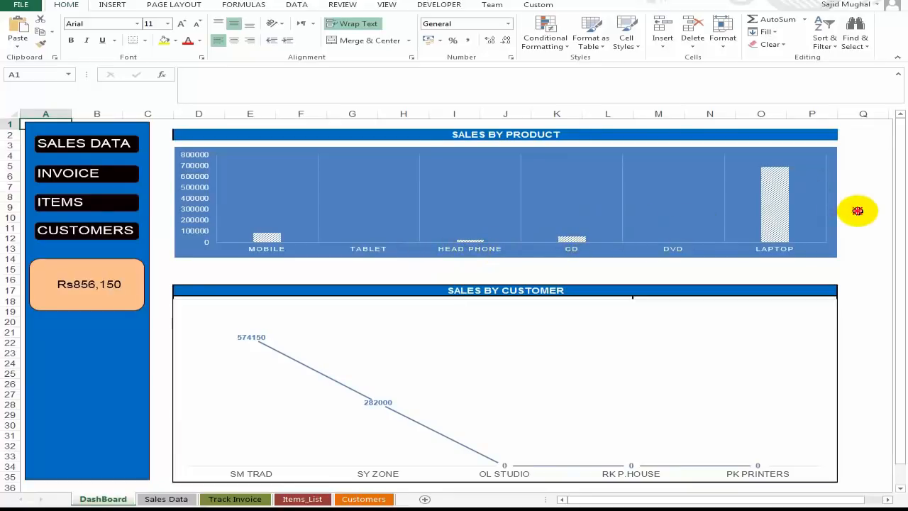
scroll(461, 284, down, 1)
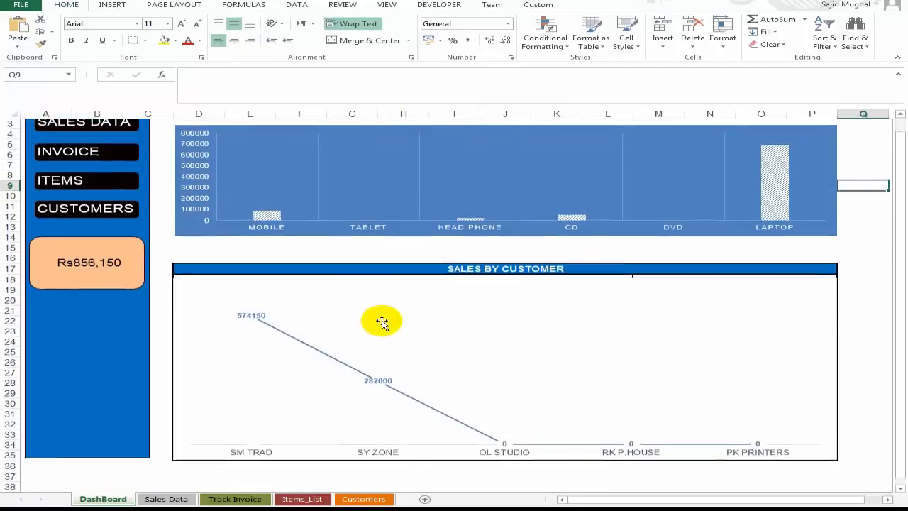
scroll(298, 263, up, 1)
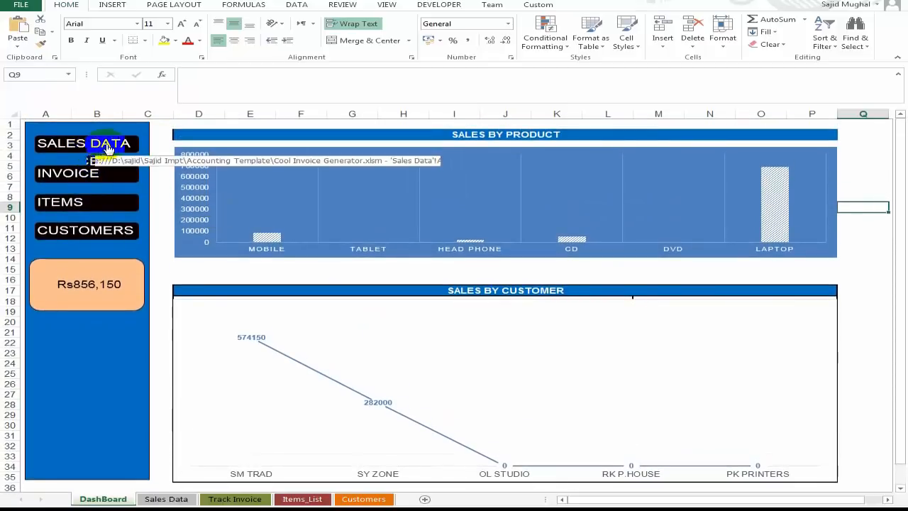
scroll(795, 336, down, 2)
scroll(731, 361, up, 2)
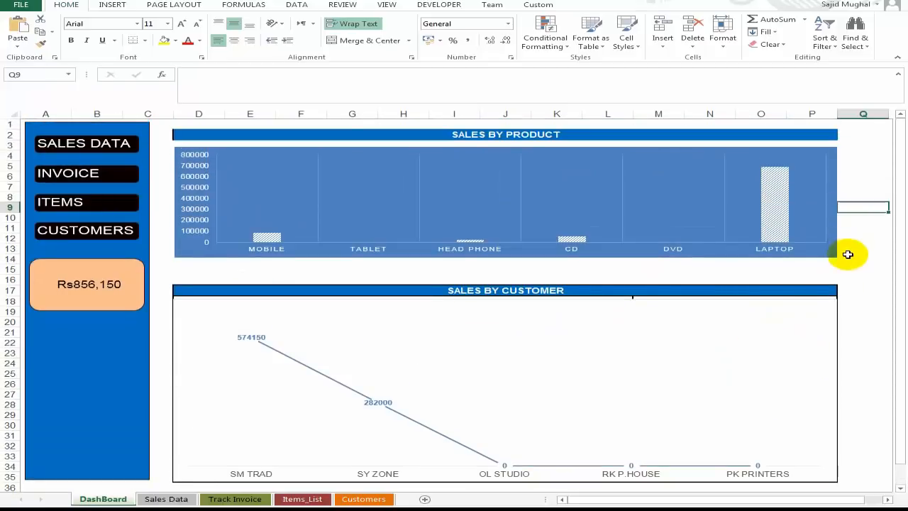
click(851, 256)
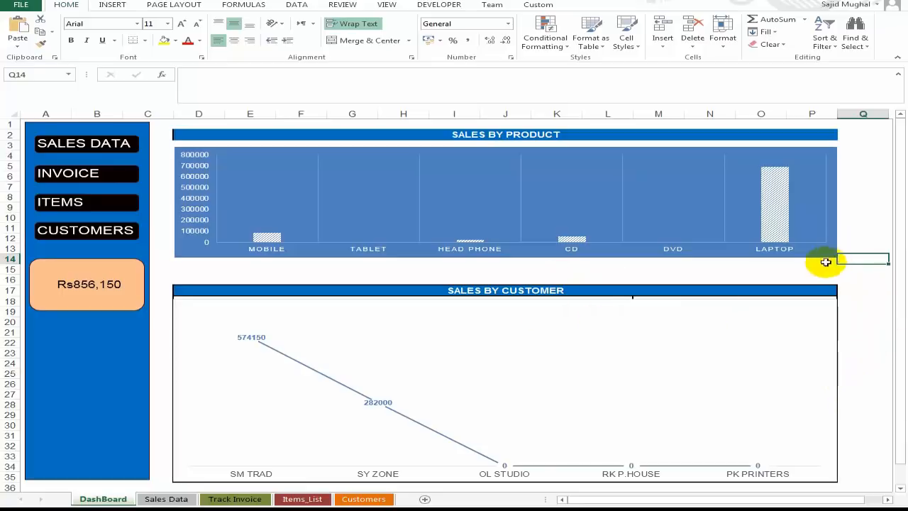
click(84, 145)
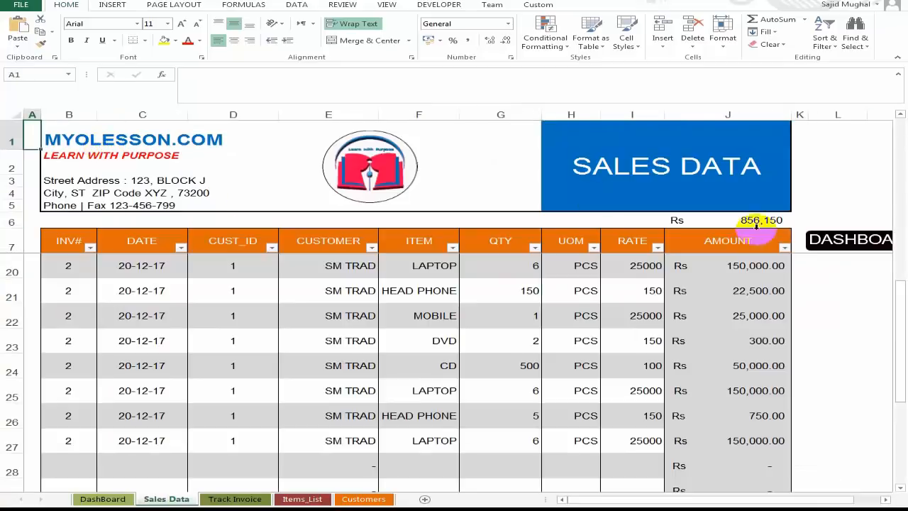
click(842, 239)
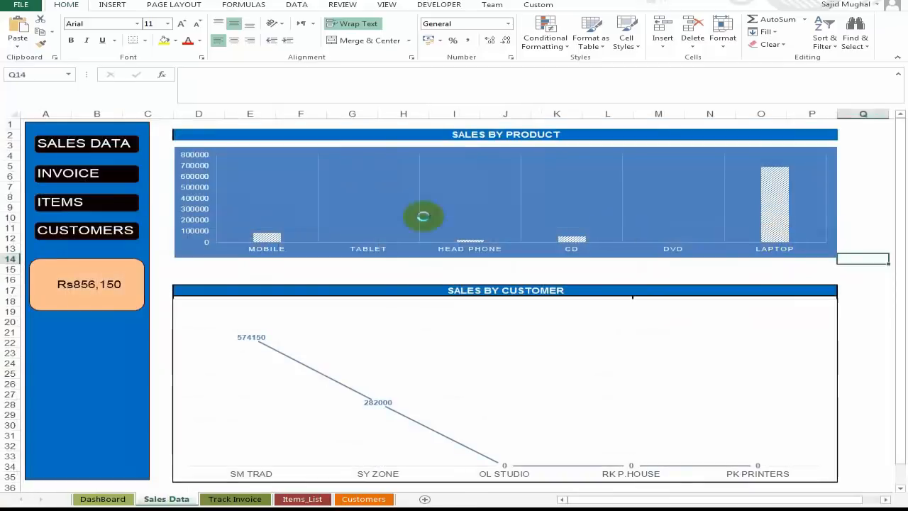
Set the invoice number on the Track Invoice sheet to 2, and return to the dashboard.
click(103, 174)
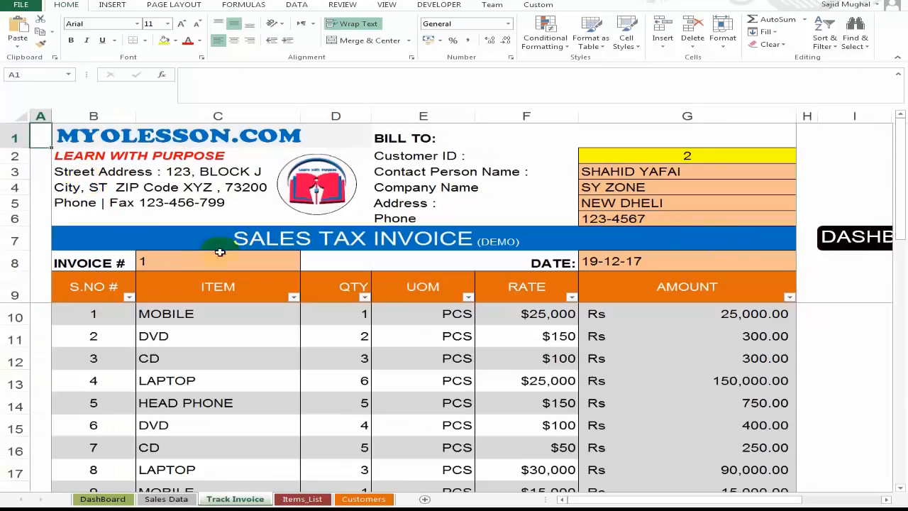
click(200, 262)
text(2)
key(Return)
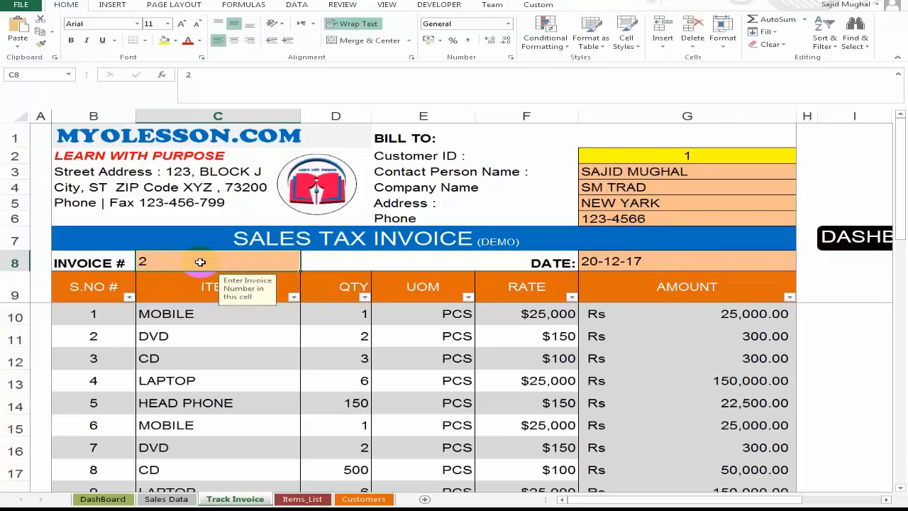
click(842, 240)
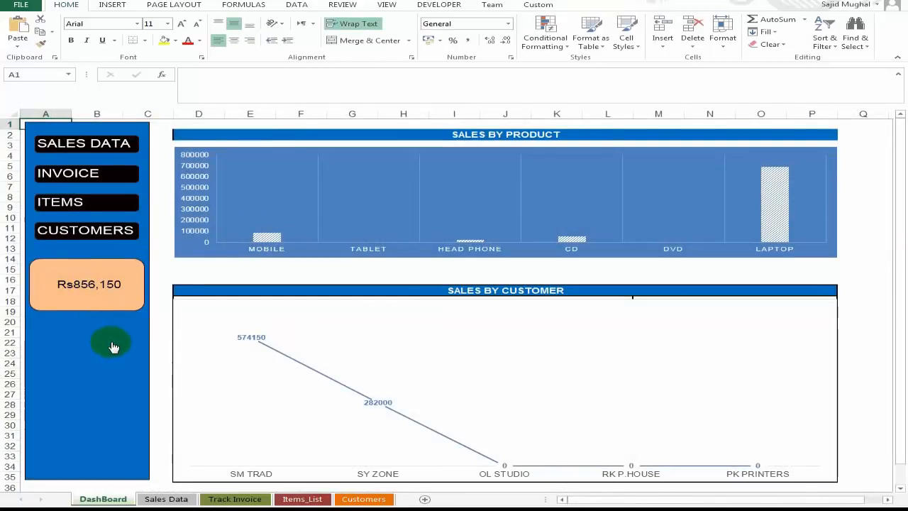
scroll(148, 362, down, 1)
scroll(148, 362, up, 1)
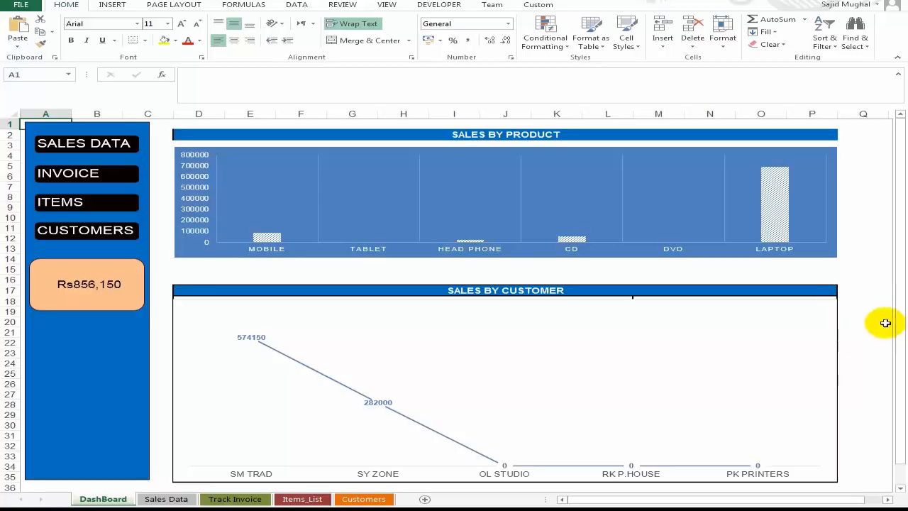
scroll(837, 369, down, 1)
scroll(850, 383, up, 1)
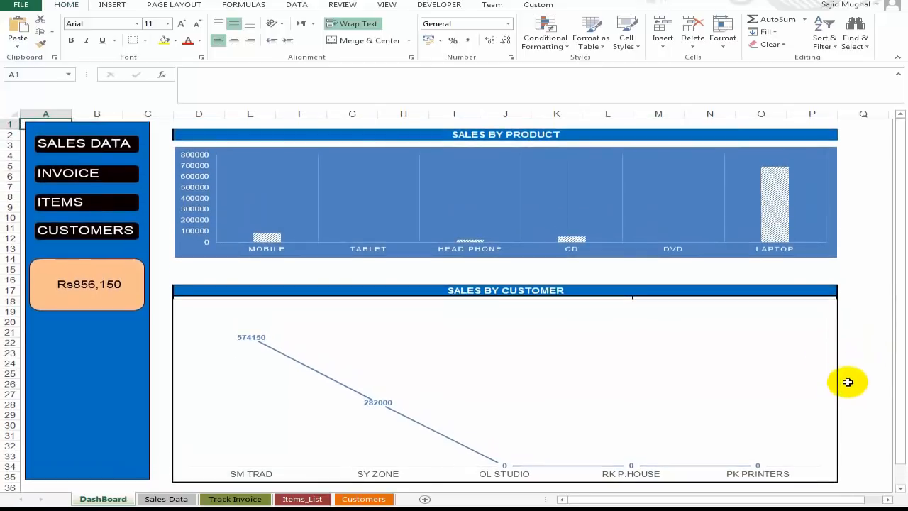
click(857, 269)
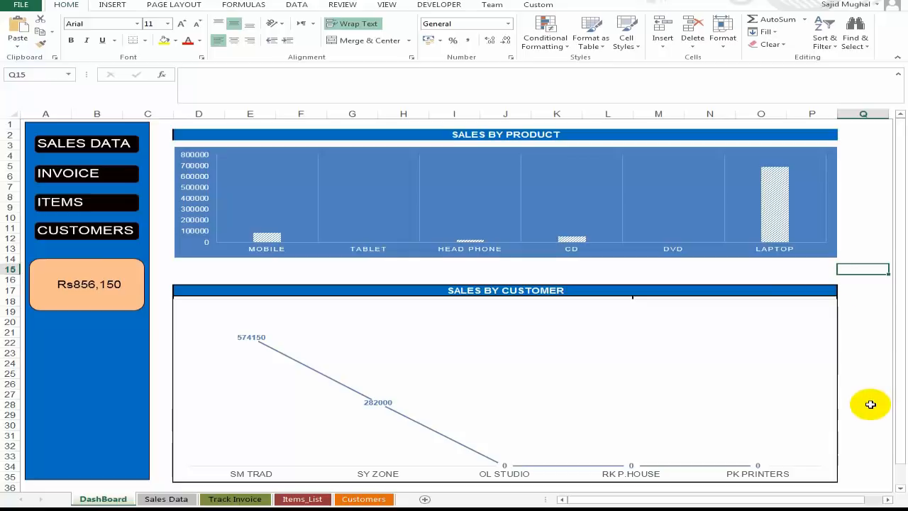
scroll(856, 424, down, 1)
scroll(855, 424, up, 1)
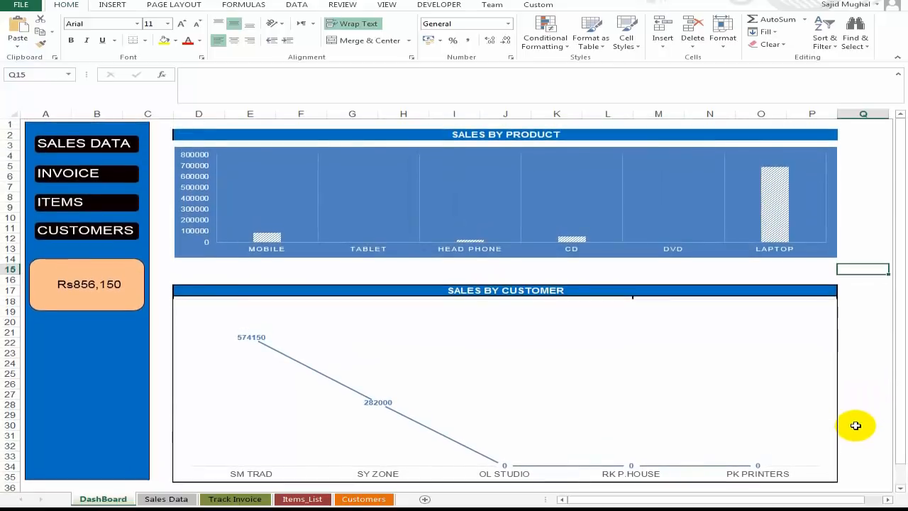
click(645, 268)
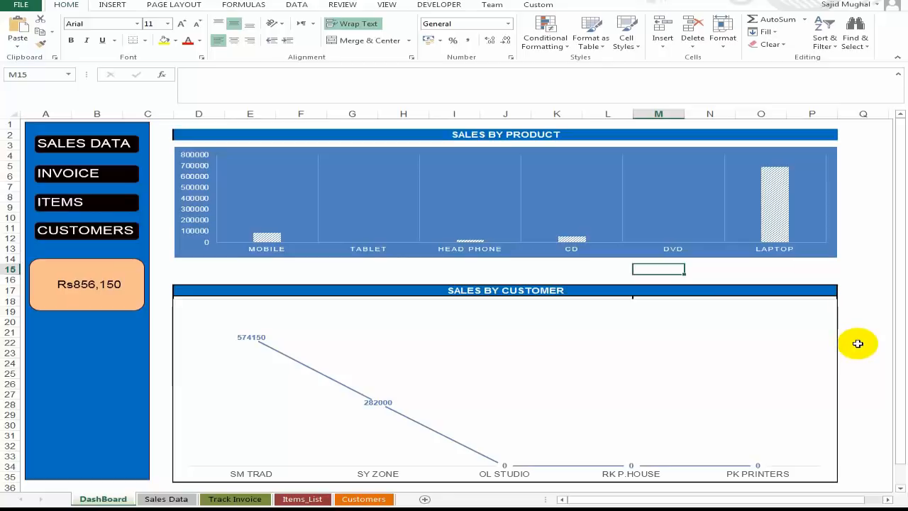
click(864, 197)
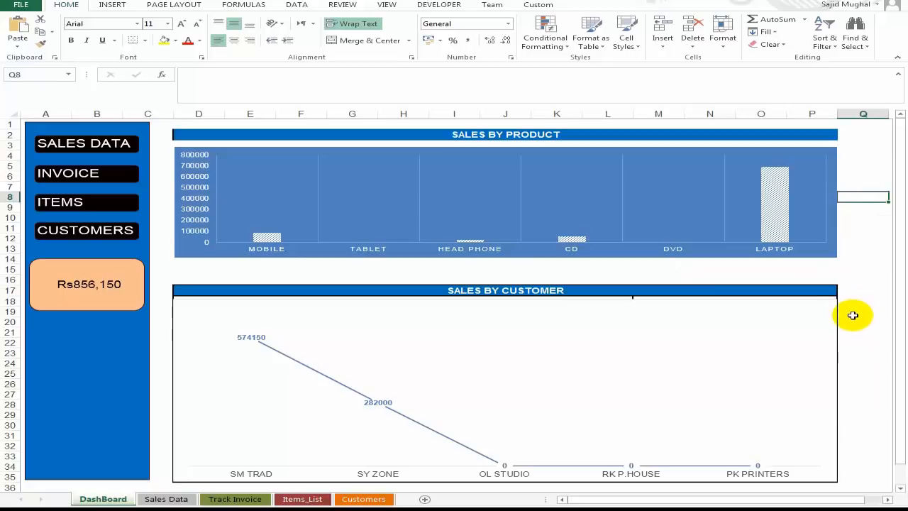
scroll(852, 376, down, 1)
scroll(845, 298, up, 1)
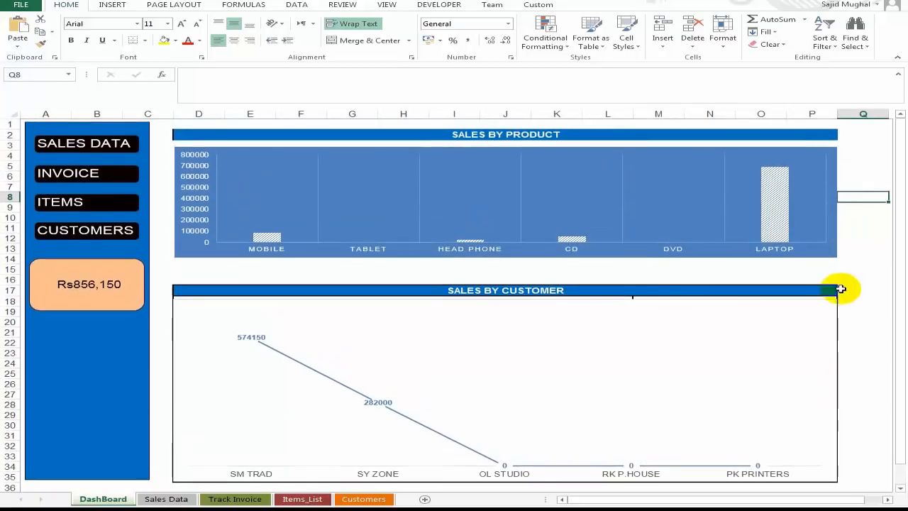
click(860, 166)
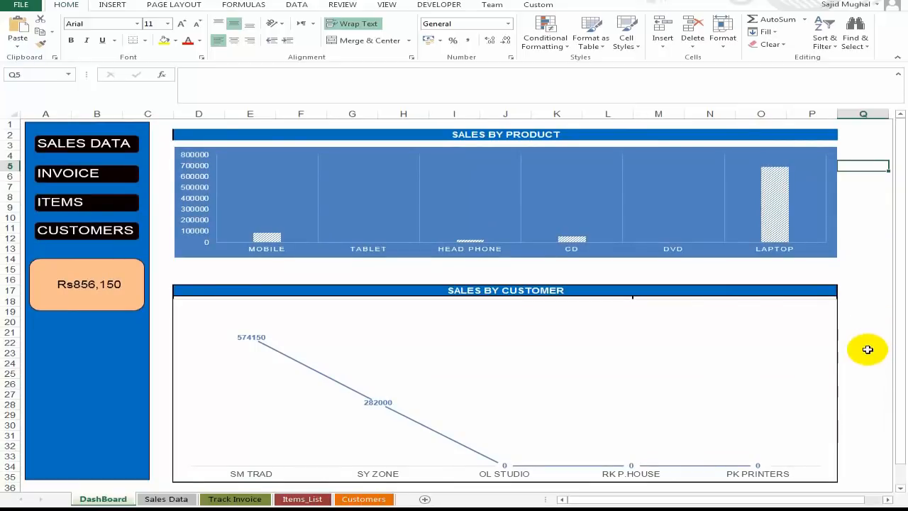
click(813, 274)
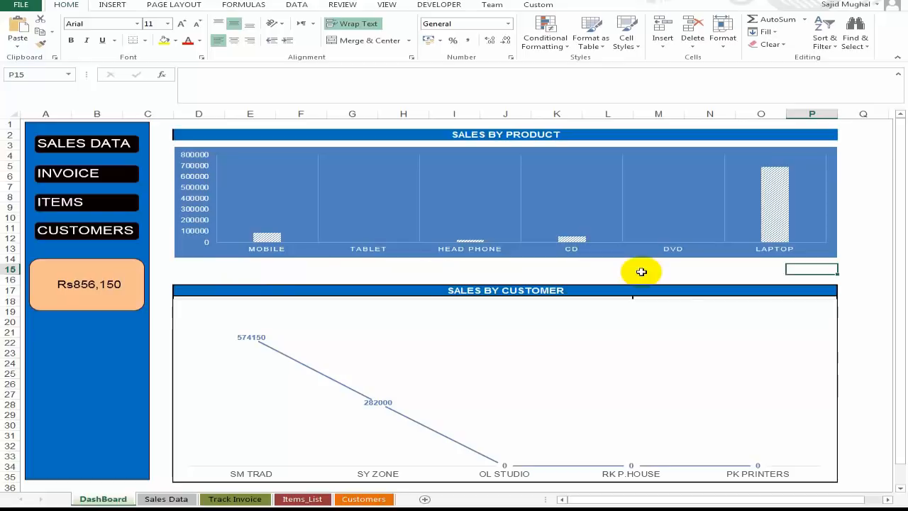